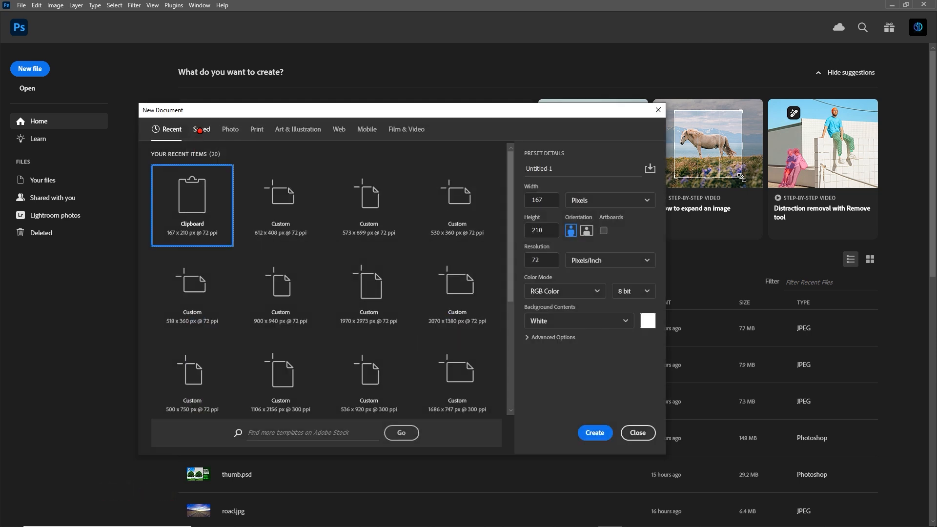
# Step: Create a new document from the saved A4 preset, 21 x 28 cm at 300 ppi
pyautogui.click(201, 131)
pyautogui.click(274, 223)
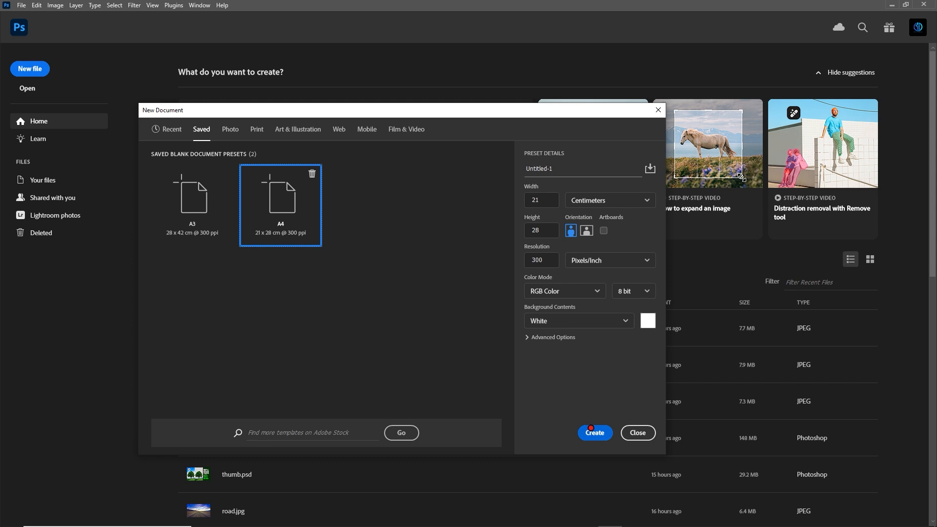
pyautogui.click(591, 430)
pyautogui.scroll(-1, 415, 272)
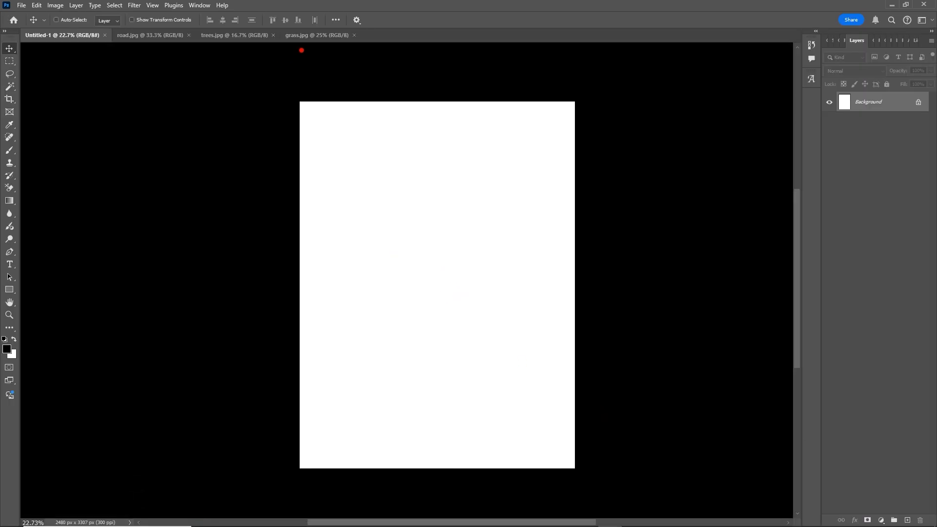
# Step: Copy the road.jpg photo into the new document and place it over the middle of the page
pyautogui.click(151, 36)
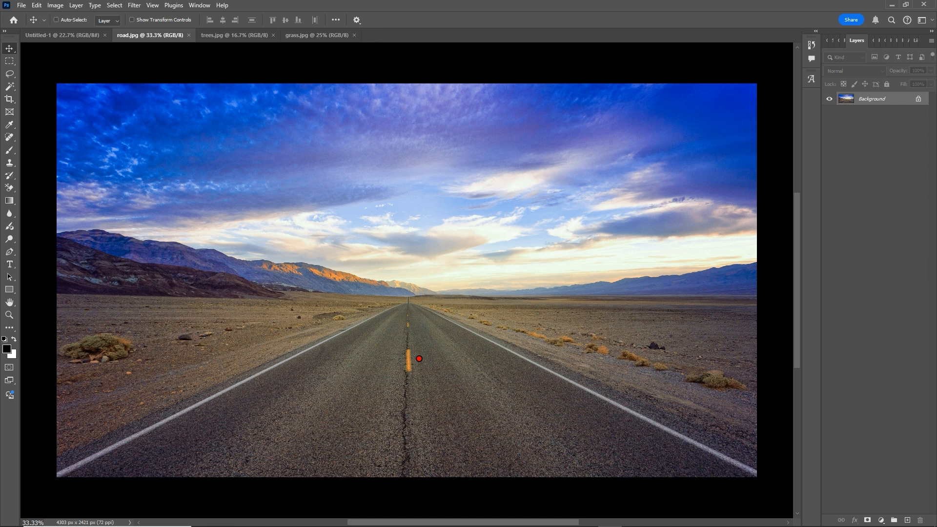
pyautogui.moveTo(419, 359); pyautogui.dragTo(482, 317)
pyautogui.moveTo(537, 360); pyautogui.dragTo(542, 366)
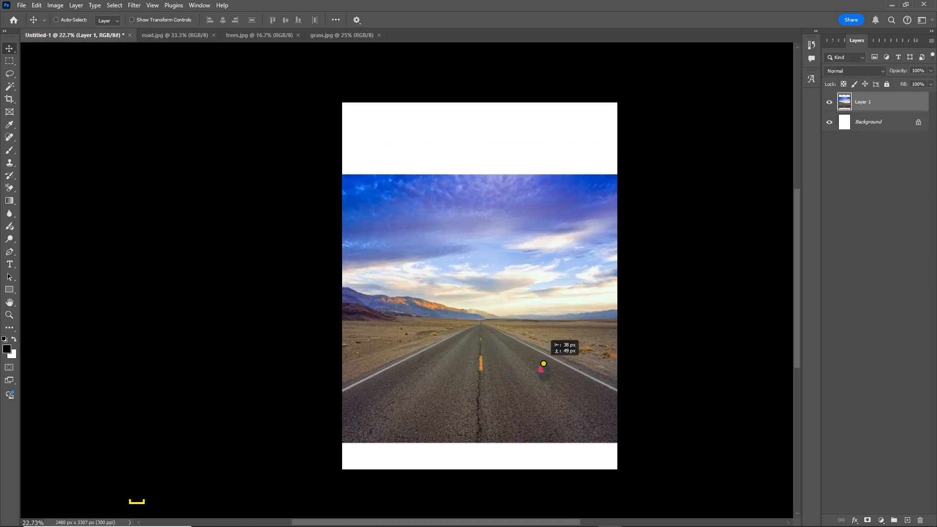
# Step: Centre the road layer horizontally and stretch its height to about 153% so it covers the whole page
pyautogui.hotkey('ctrl', 't')
pyautogui.moveTo(484, 174); pyautogui.dragTo(486, 121)
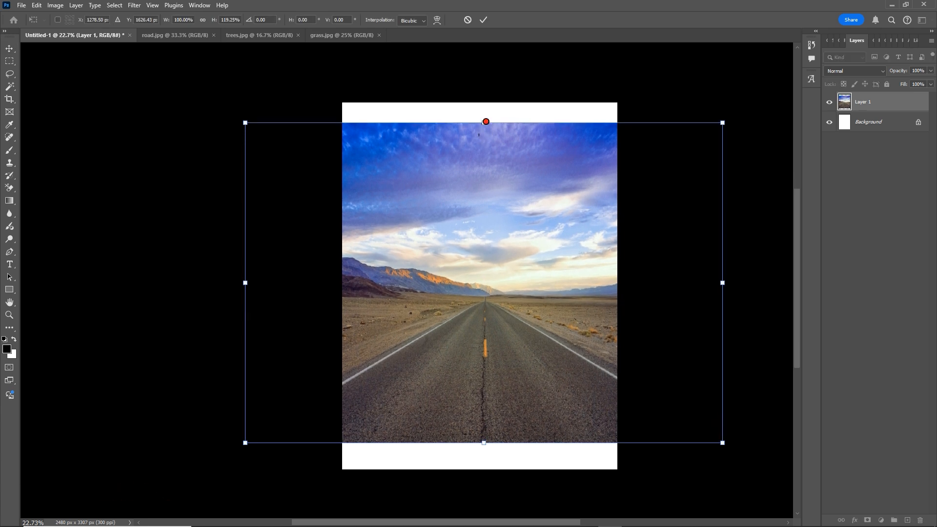
pyautogui.moveTo(485, 445); pyautogui.dragTo(489, 470)
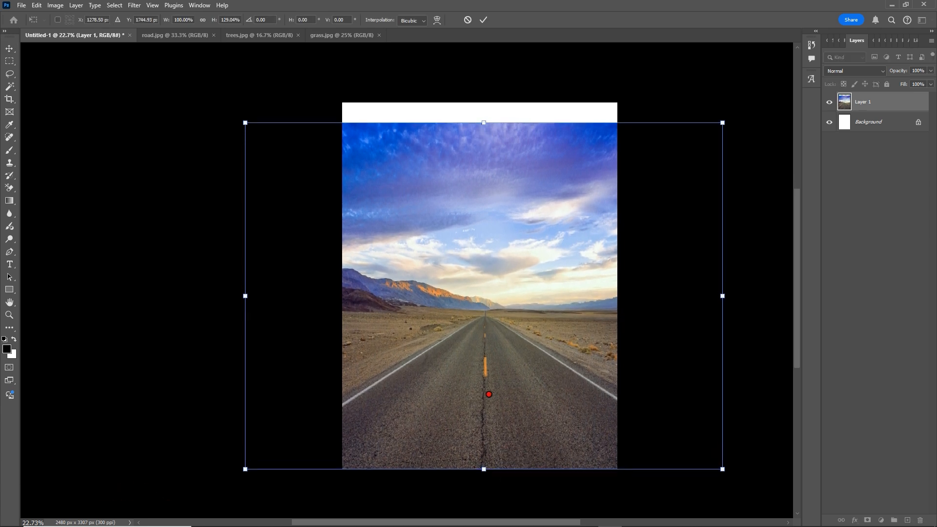
pyautogui.moveTo(519, 330)
pyautogui.mouseDown()
pyautogui.moveTo(527, 330)
pyautogui.moveTo(517, 337)
pyautogui.mouseUp()
pyautogui.hscroll(2, 517, 337)
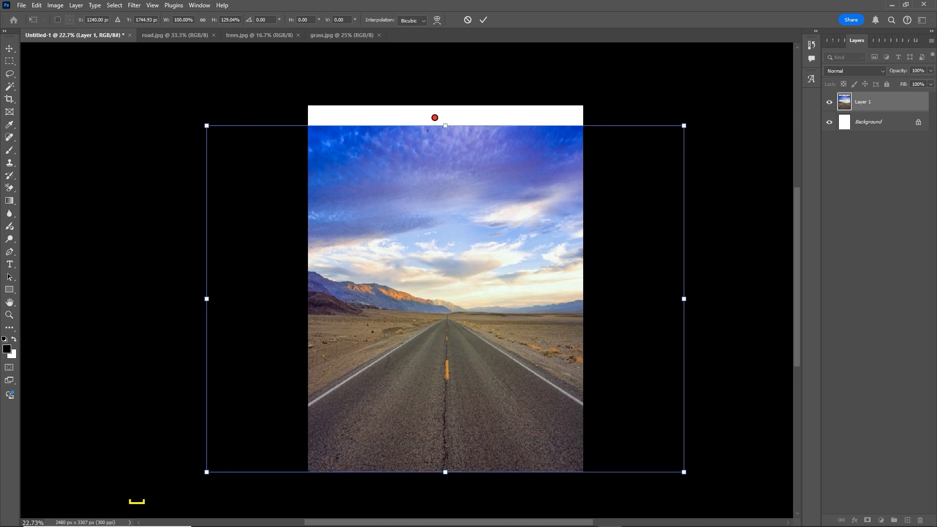
pyautogui.moveTo(445, 125); pyautogui.dragTo(453, 61)
pyautogui.click(484, 19)
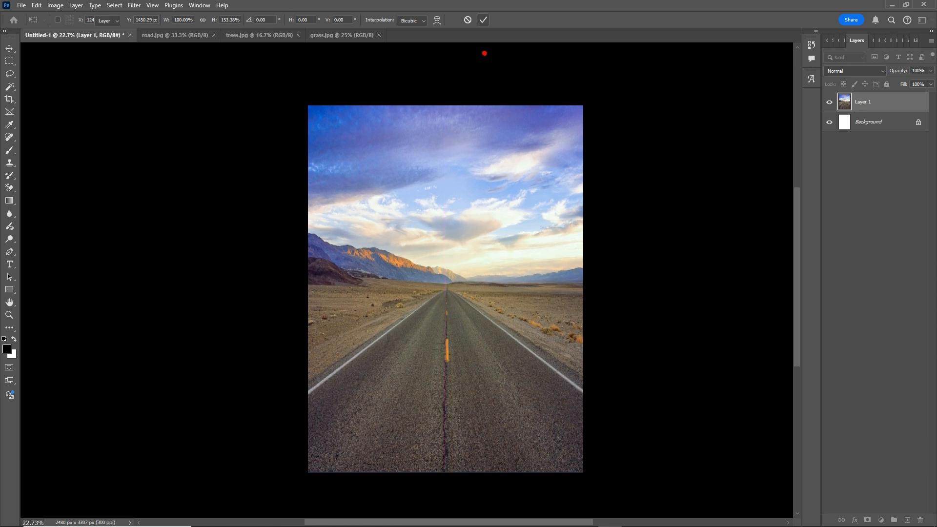
# Step: Select the sky in the road layer with a rectangular marquee down to the mountain tops and delete it
pyautogui.press('space')
pyautogui.scroll(3, 399, 254)
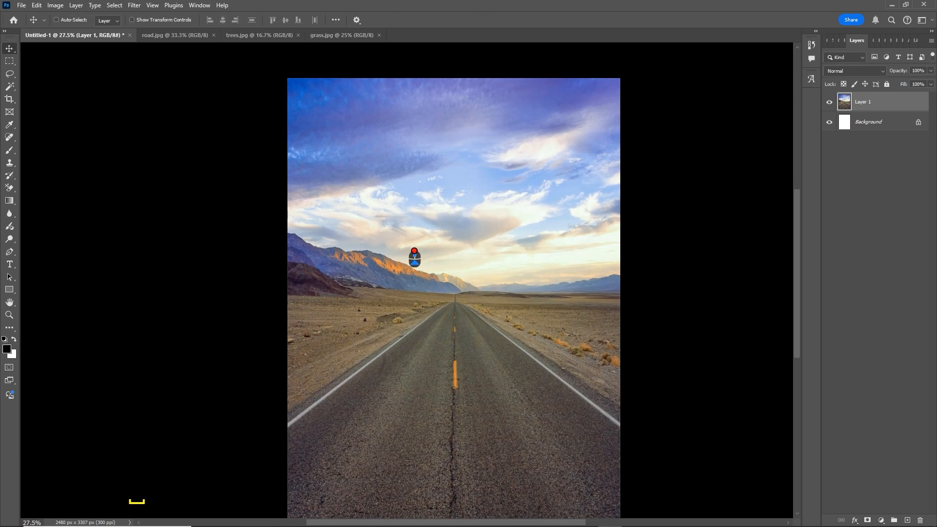
pyautogui.moveTo(555, 317); pyautogui.dragTo(467, 344)
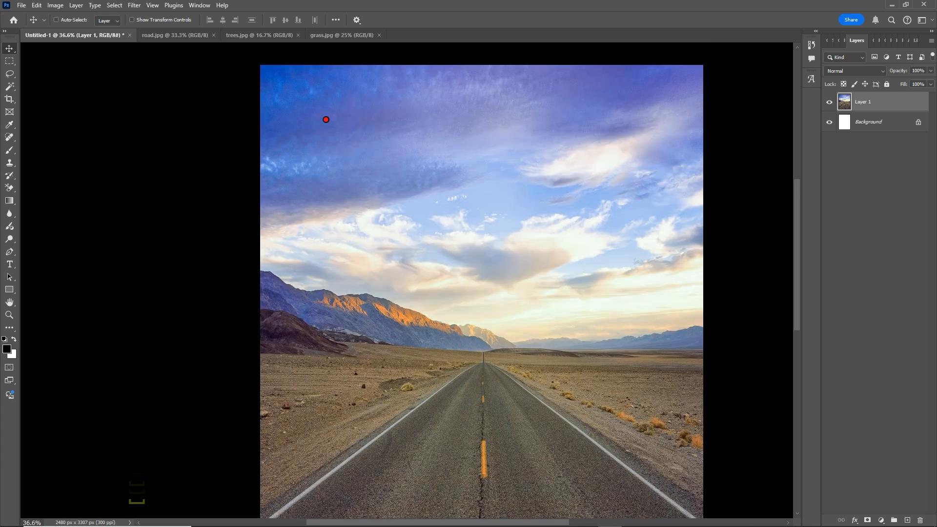
pyautogui.moveTo(549, 302); pyautogui.dragTo(546, 326)
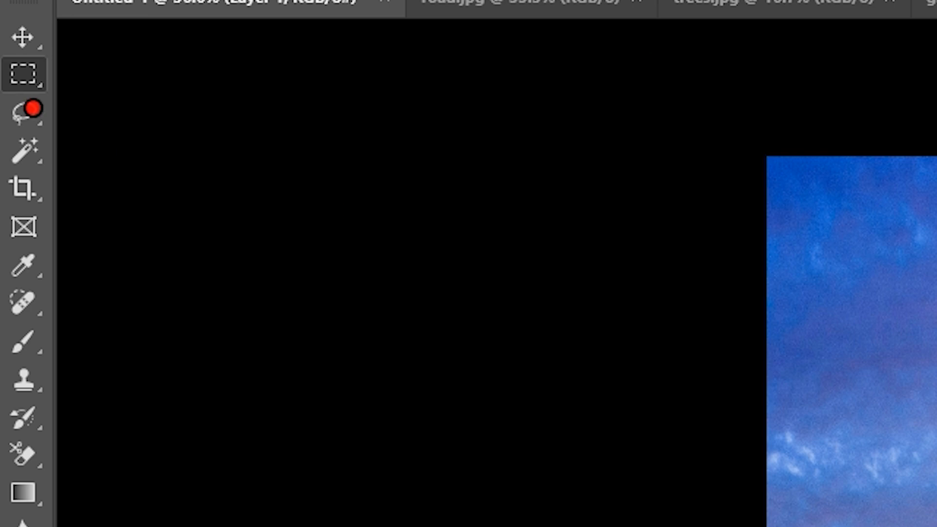
pyautogui.rightClick(9, 60)
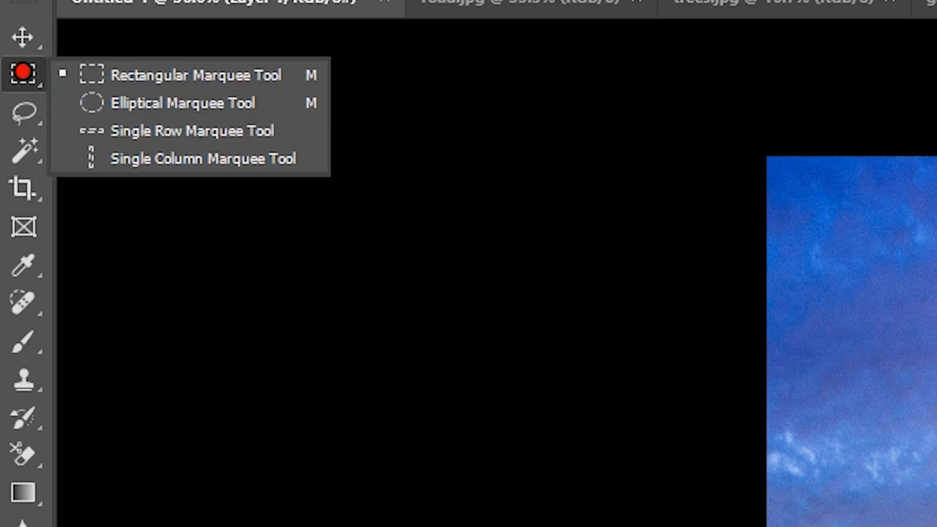
pyautogui.click(155, 76)
pyautogui.moveTo(257, 88); pyautogui.dragTo(701, 327)
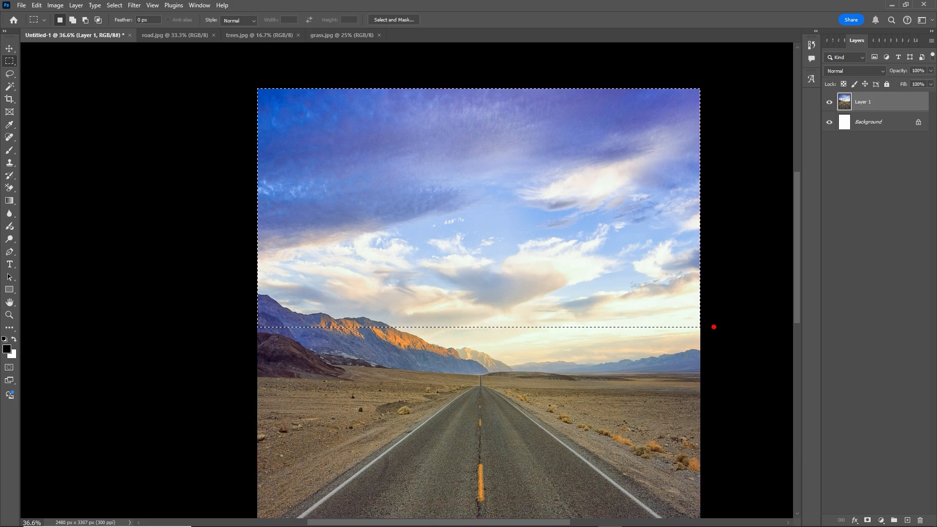
pyautogui.press('Delete')
pyautogui.scroll(1, 388, 358)
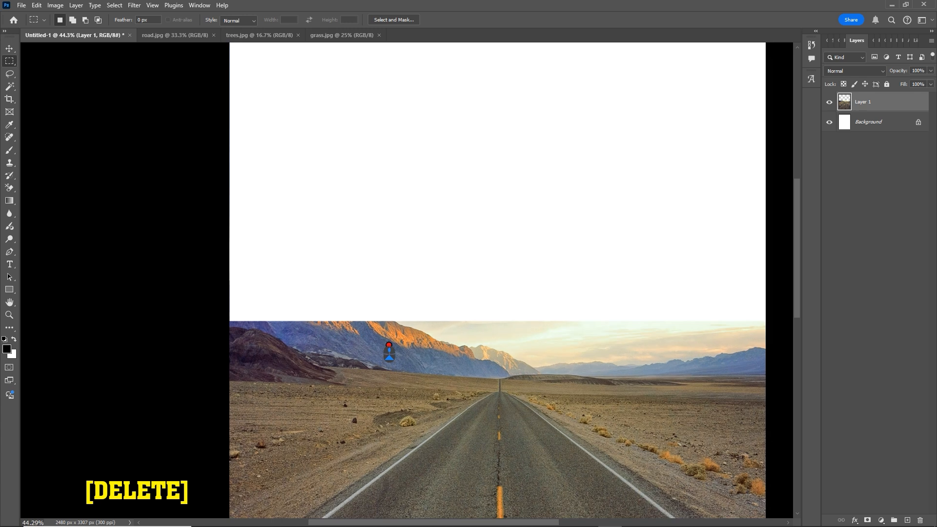
# Step: Erase the remaining sky and mountains down to the horizon with a soft 400 px Eraser at 100% opacity
pyautogui.press('e')
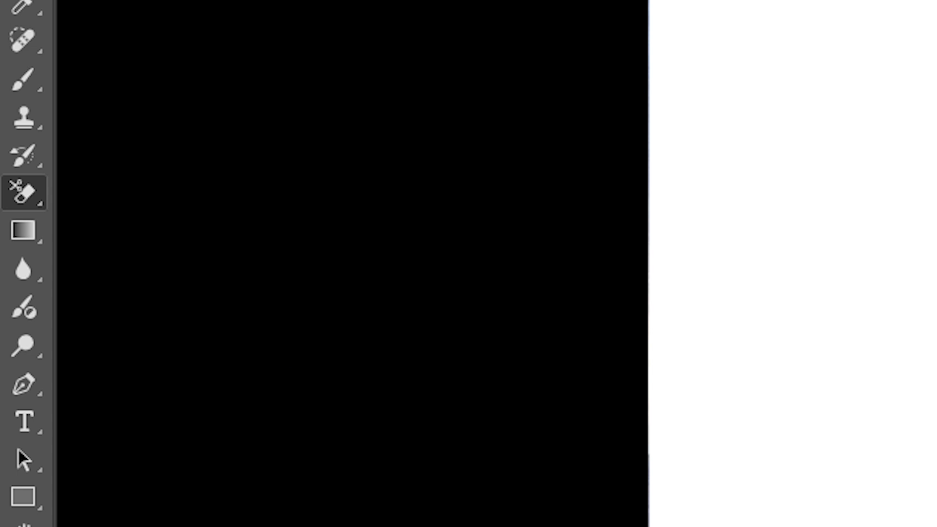
pyautogui.rightClick(40, 200)
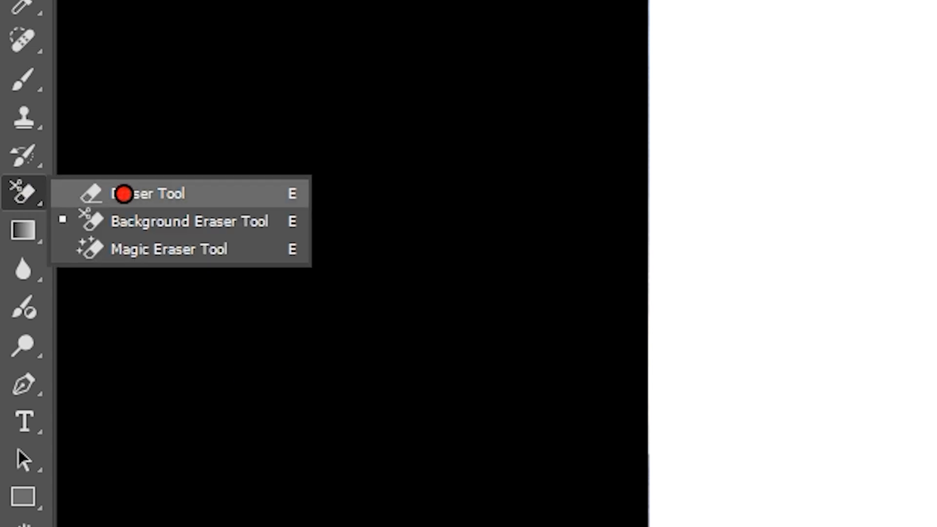
pyautogui.click(122, 192)
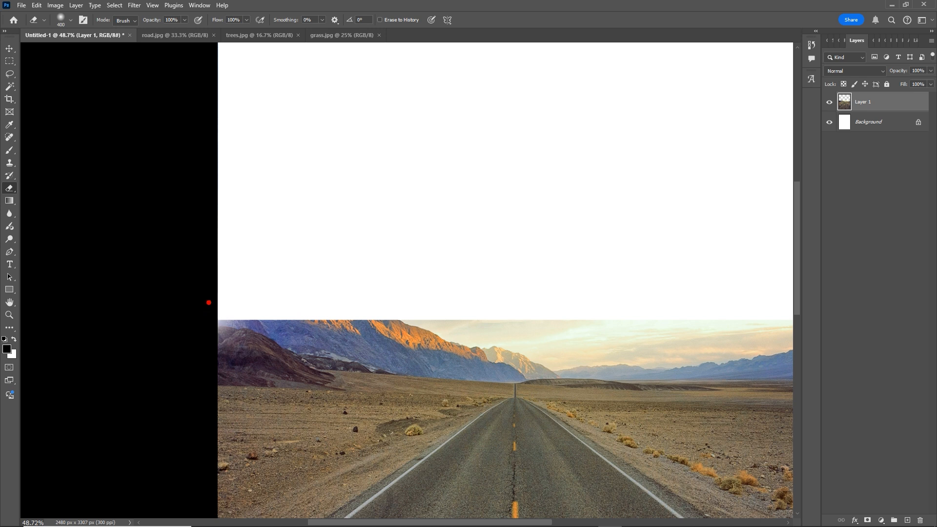
pyautogui.moveTo(210, 303)
pyautogui.mouseDown()
pyautogui.moveTo(307, 318)
pyautogui.moveTo(827, 324)
pyautogui.mouseUp()
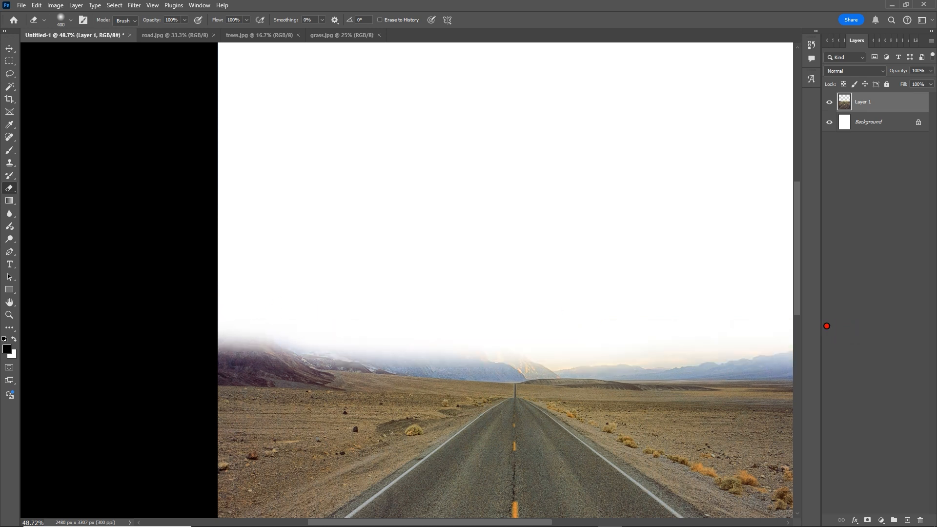
pyautogui.scroll(-2, 603, 295)
pyautogui.hscroll(2, 674, 277)
pyautogui.moveTo(615, 292)
pyautogui.mouseDown()
pyautogui.moveTo(693, 286)
pyautogui.moveTo(195, 289)
pyautogui.moveTo(703, 287)
pyautogui.moveTo(199, 300)
pyautogui.moveTo(755, 297)
pyautogui.mouseUp()
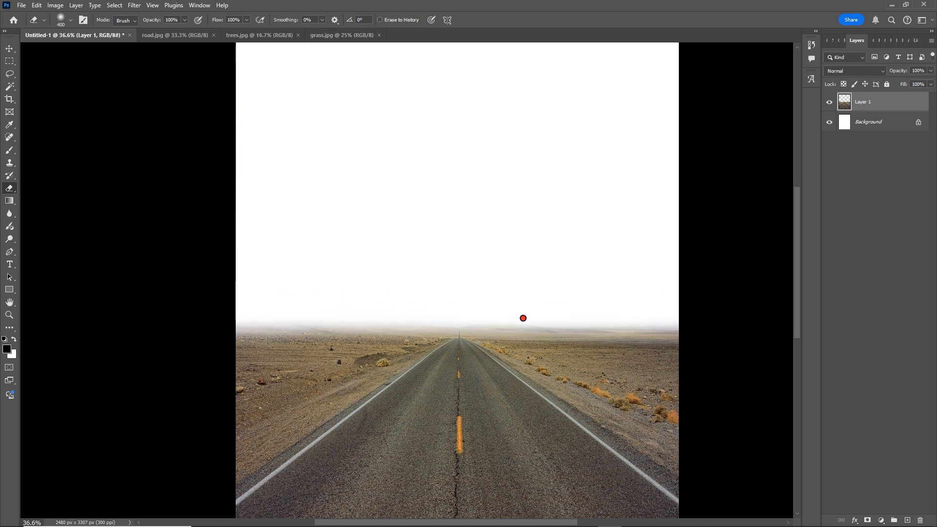
# Step: Copy the trees.jpg photo into the road document and move its layer beneath Layer 1
pyautogui.press('v')
pyautogui.scroll(-2, 541, 325)
pyautogui.scroll(-1, 544, 304)
pyautogui.scroll(-3, 542, 308)
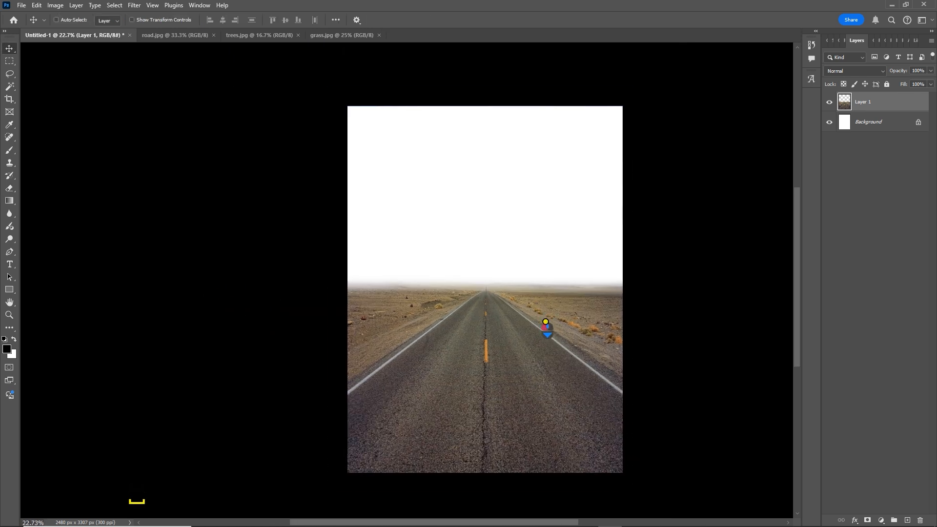
pyautogui.moveTo(546, 323); pyautogui.dragTo(537, 320)
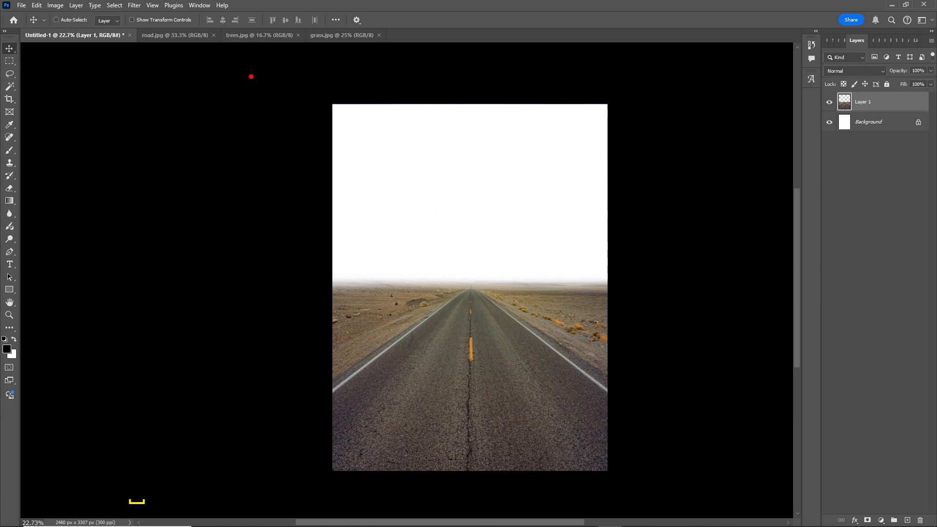
pyautogui.click(250, 36)
pyautogui.moveTo(441, 272); pyautogui.dragTo(408, 225)
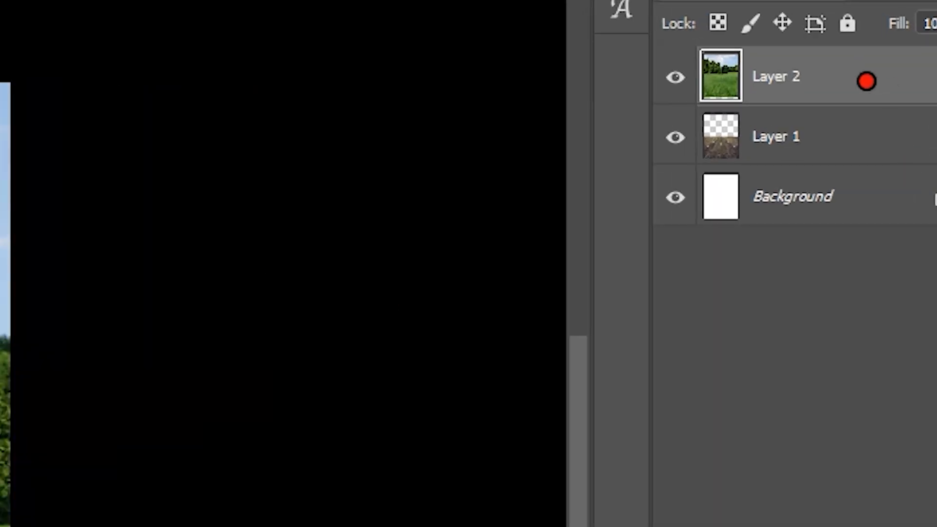
pyautogui.moveTo(866, 81); pyautogui.dragTo(863, 144)
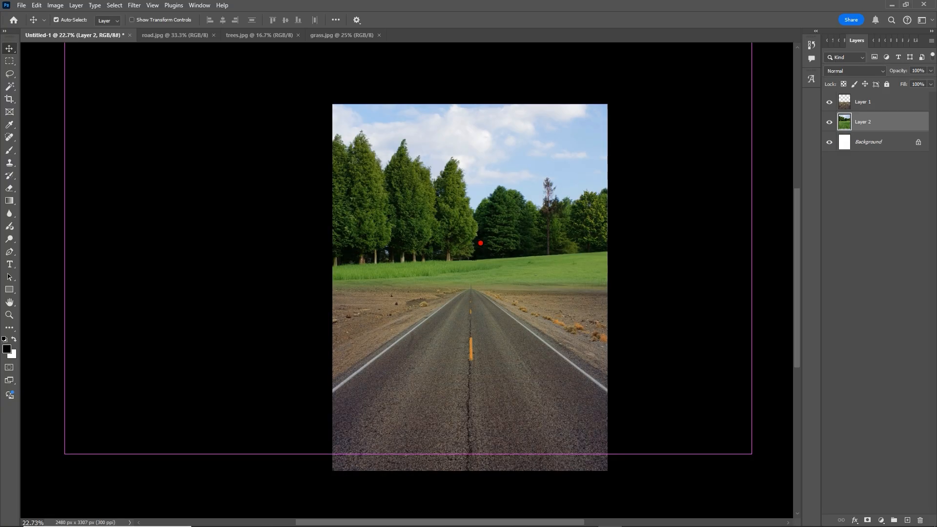
# Step: Scale the trees layer to about 38% and position its treeline behind the road's horizon
pyautogui.hotkey('ctrl', 't')
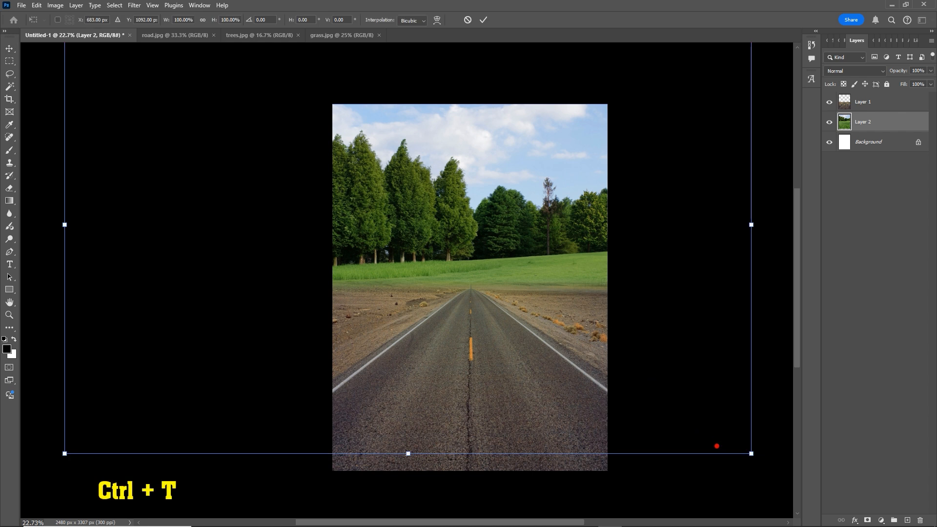
pyautogui.moveTo(752, 457); pyautogui.dragTo(565, 328)
pyautogui.moveTo(480, 239); pyautogui.dragTo(554, 262)
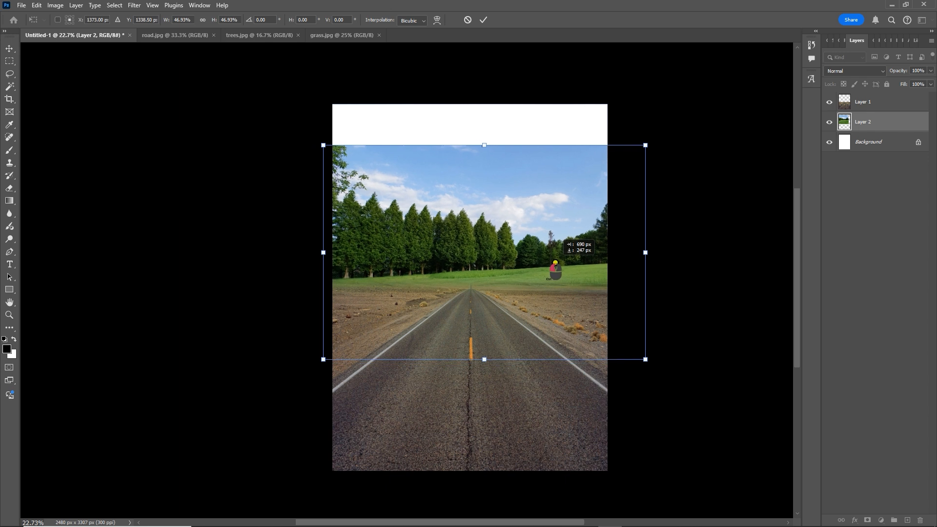
pyautogui.moveTo(489, 249); pyautogui.dragTo(463, 249)
pyautogui.scroll(2, 463, 250)
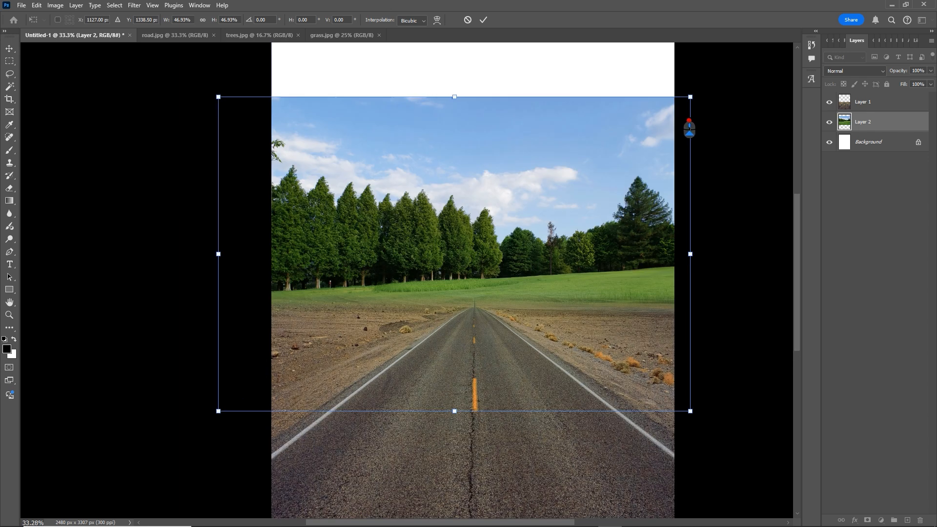
pyautogui.moveTo(688, 97); pyautogui.dragTo(647, 131)
pyautogui.moveTo(564, 246); pyautogui.dragTo(547, 261)
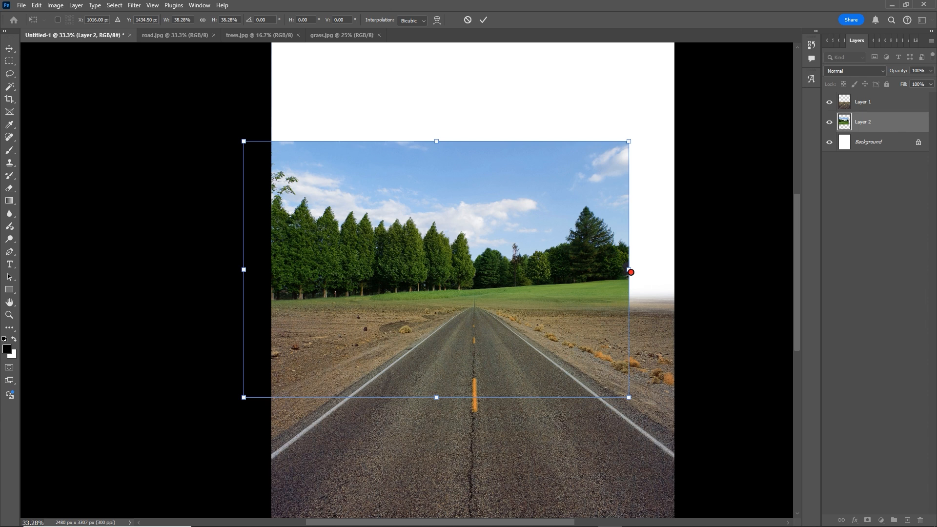
# Step: Skew the trees layer vertically by about 3.65° so the treeline lies level with the horizon, and apply the transform
pyautogui.scroll(3, 631, 272)
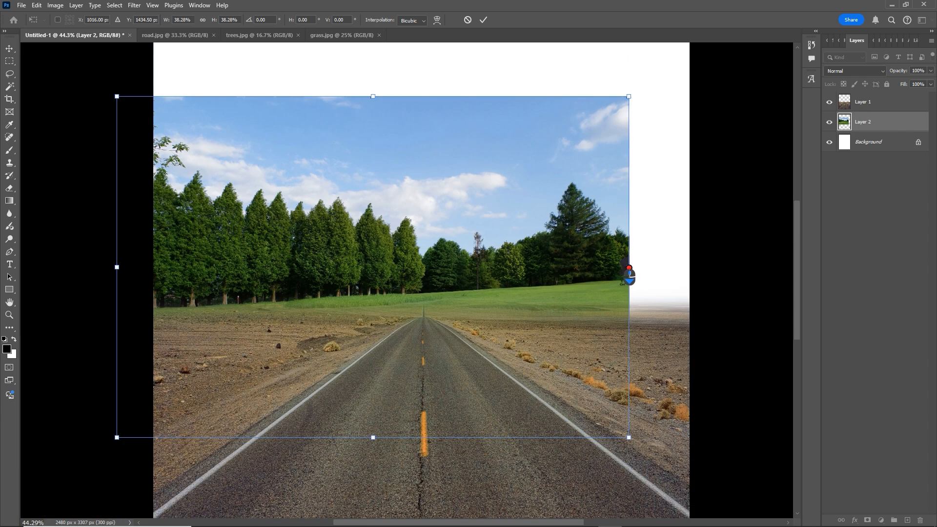
pyautogui.moveTo(629, 267); pyautogui.dragTo(626, 305)
pyautogui.scroll(-2, 588, 310)
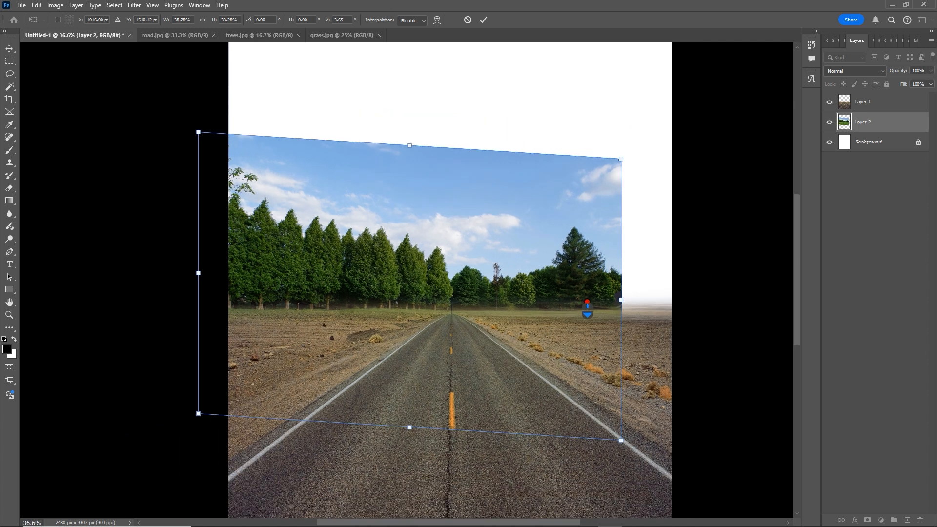
pyautogui.scroll(-1, 584, 287)
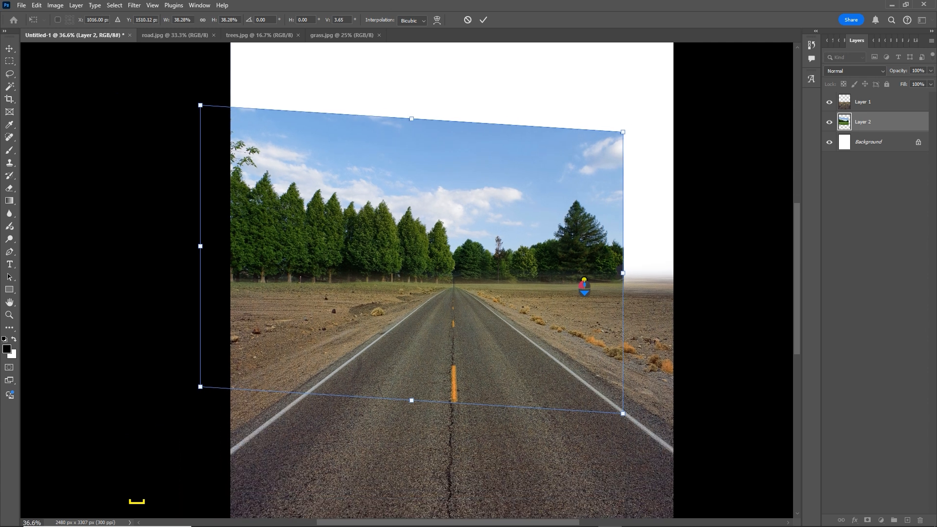
pyautogui.click(483, 19)
pyautogui.scroll(-1, 487, 197)
pyautogui.hscroll(1, 486, 237)
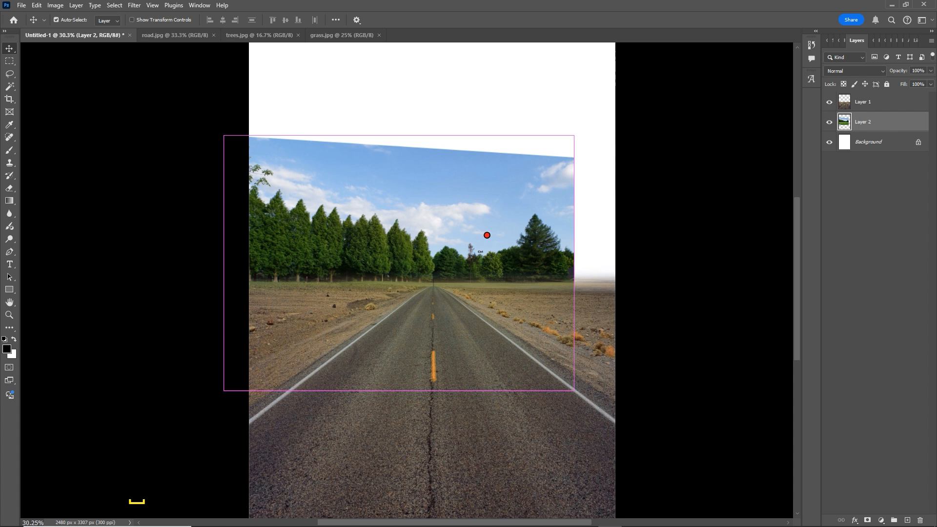
# Step: Duplicate the trees layer and flip the copy horizontally
pyautogui.hotkey('ctrl', 'j')
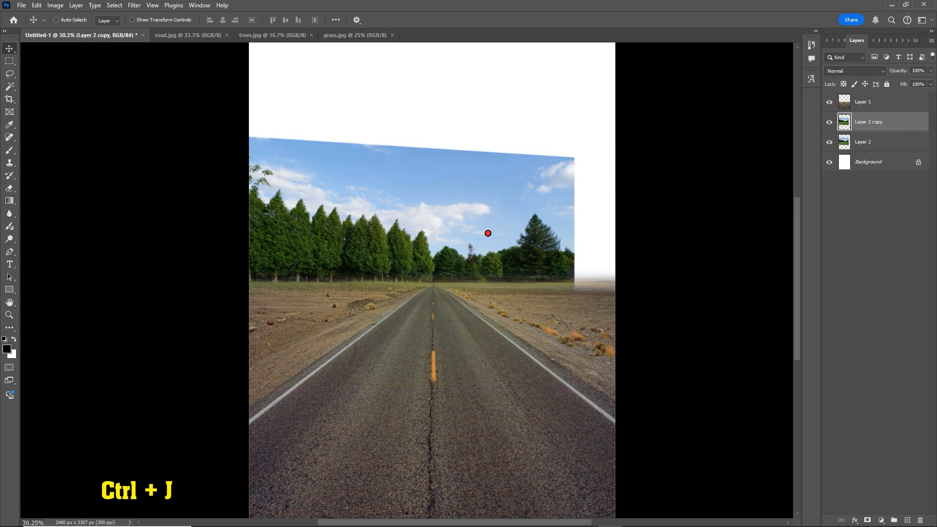
pyautogui.hotkey('ctrl', 't')
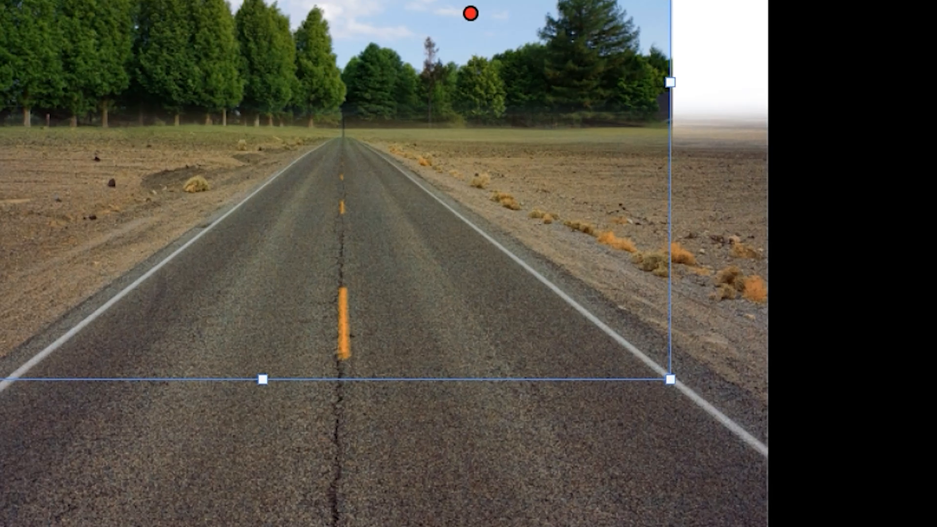
pyautogui.rightClick(470, 13)
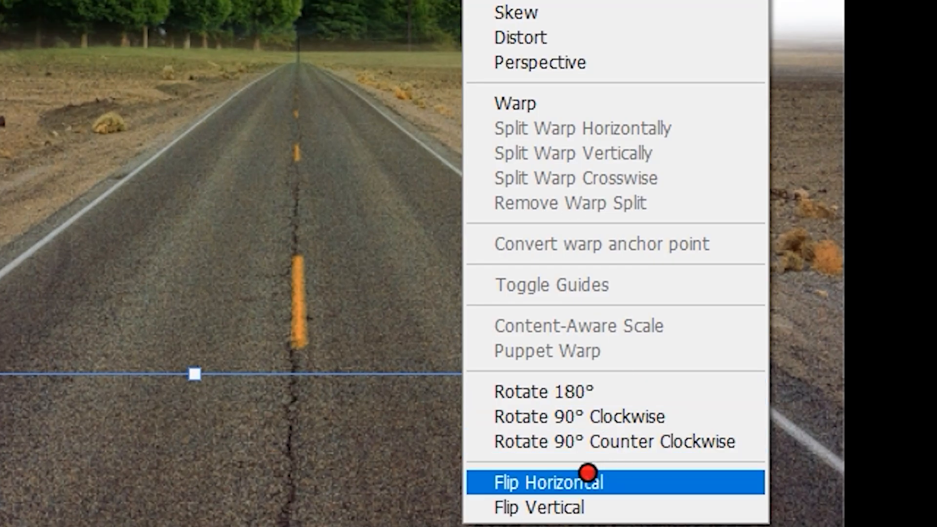
pyautogui.click(621, 482)
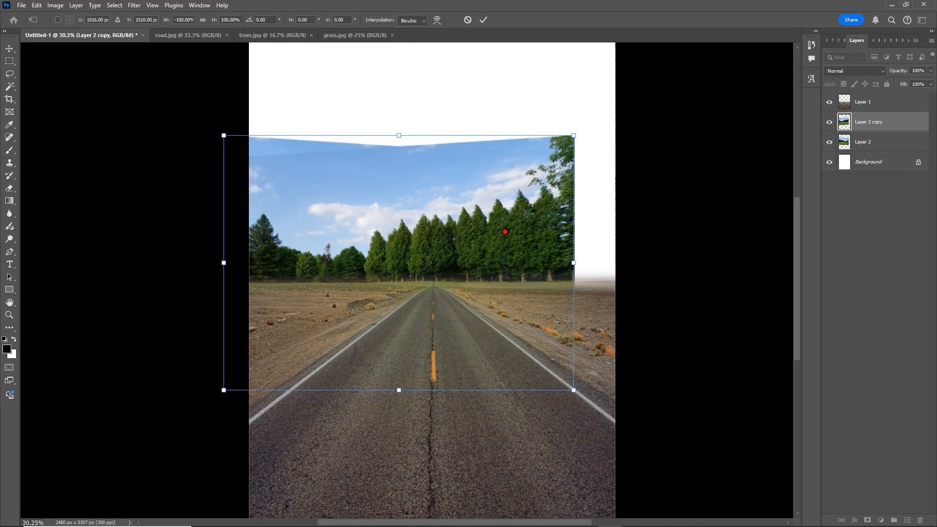
# Step: Move the flipped trees copy to about X 2317 px so it covers the right side of the page, and apply the transform
pyautogui.moveTo(504, 209); pyautogui.dragTo(707, 235)
pyautogui.moveTo(516, 259)
pyautogui.mouseDown()
pyautogui.moveTo(668, 252)
pyautogui.moveTo(512, 255)
pyautogui.mouseUp()
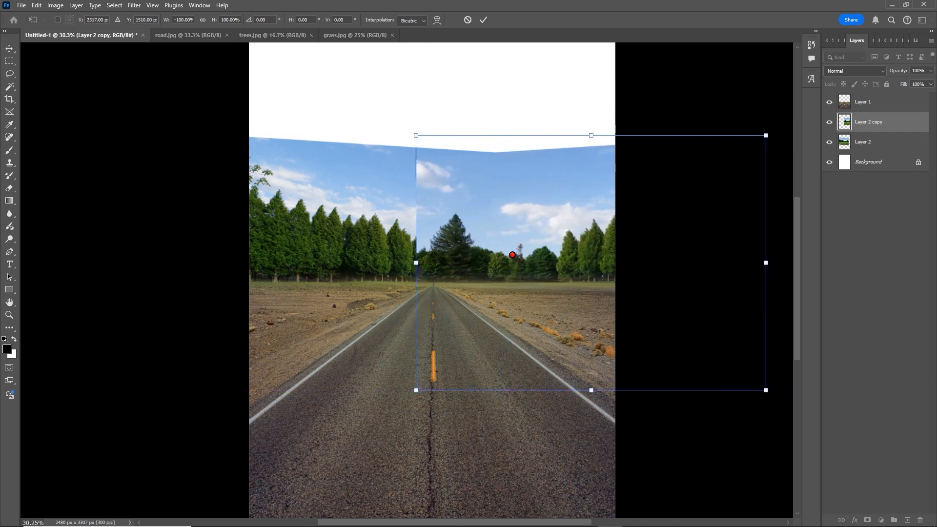
pyautogui.click(483, 20)
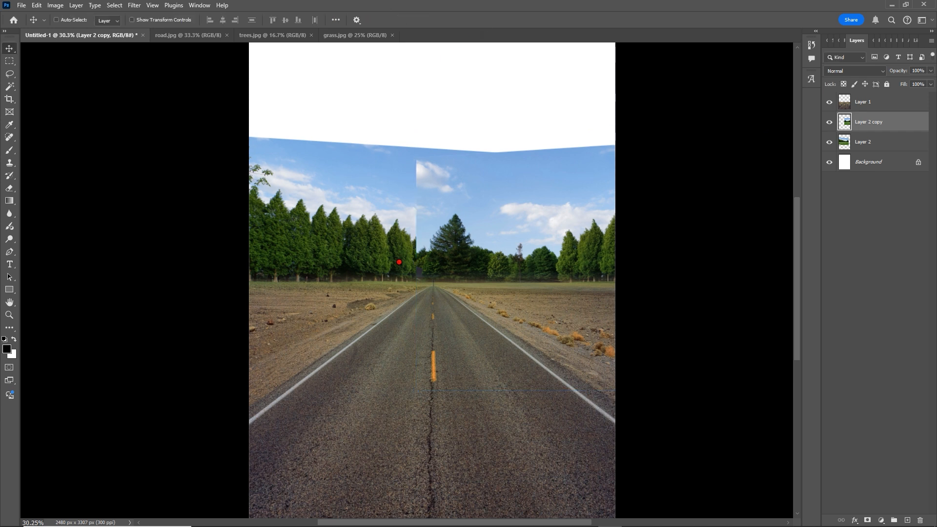
# Step: Erase the hard left edge of the flipped trees copy with a soft 300 px Eraser to blend it into the original trees
pyautogui.scroll(2, 400, 263)
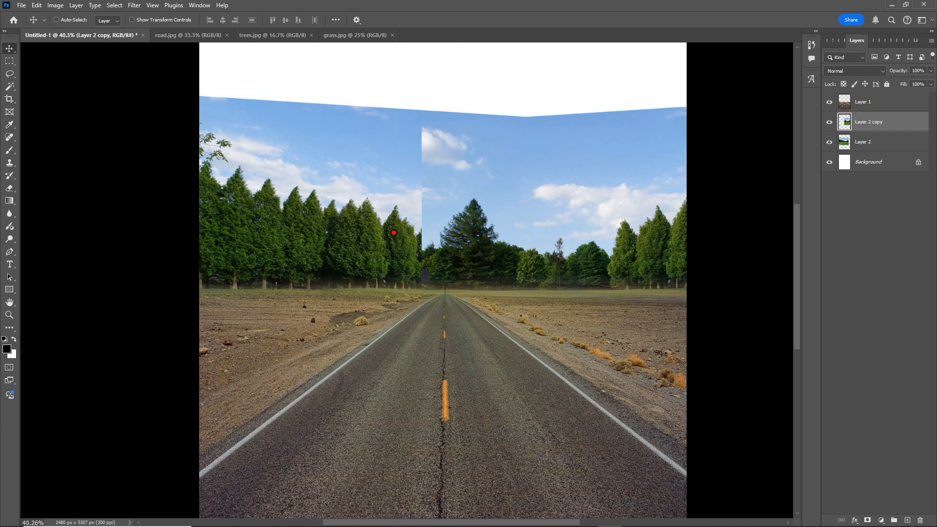
pyautogui.press('e')
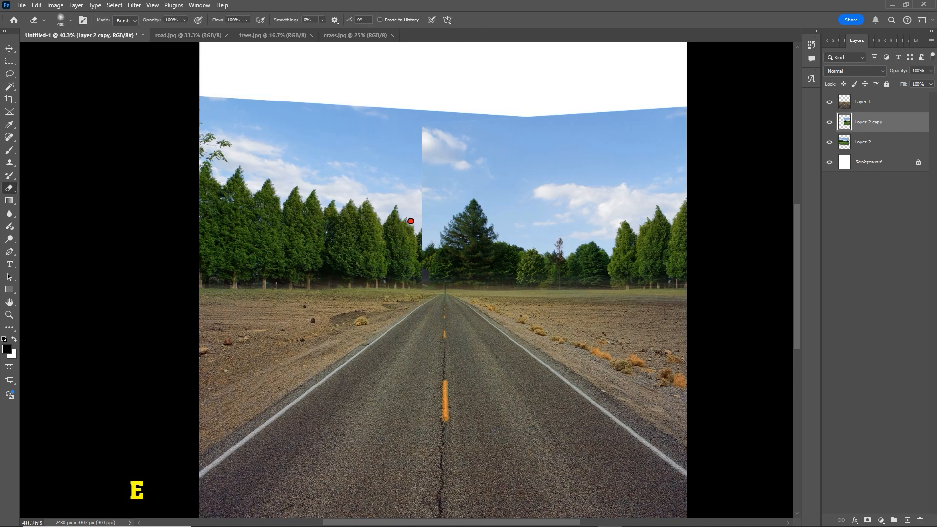
pyautogui.moveTo(421, 150)
pyautogui.mouseDown()
pyautogui.moveTo(419, 190)
pyautogui.moveTo(468, 220)
pyautogui.moveTo(456, 244)
pyautogui.mouseUp()
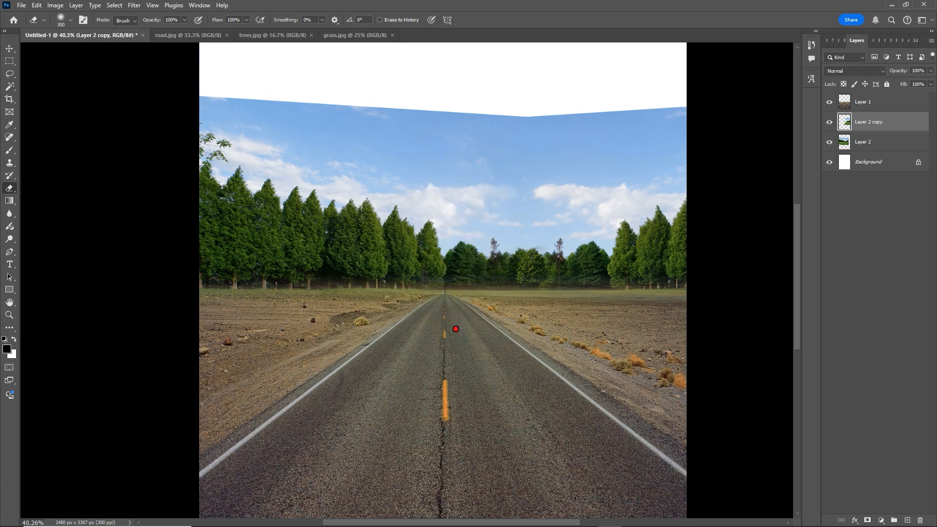
pyautogui.scroll(-3, 458, 370)
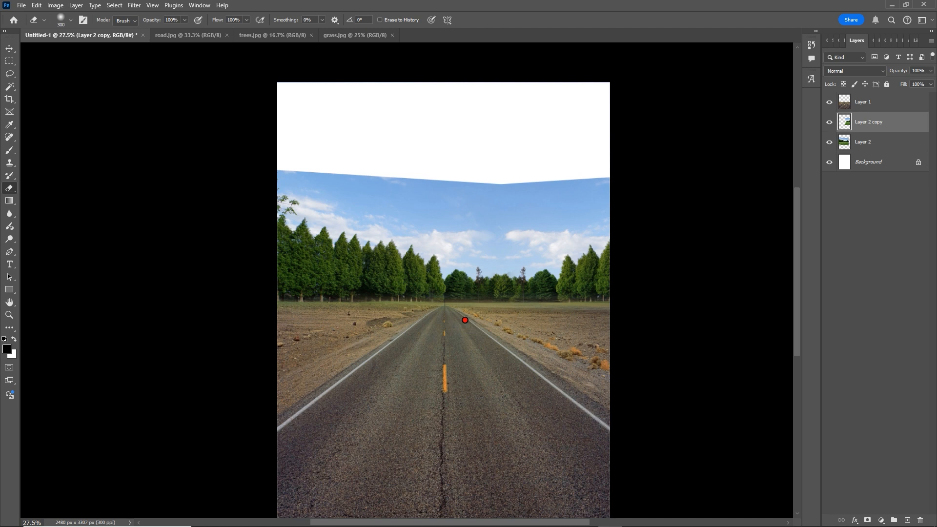
# Step: Merge Layer 2 copy and Layer 2 into one trees layer
pyautogui.scroll(-2, 482, 323)
pyautogui.press('v')
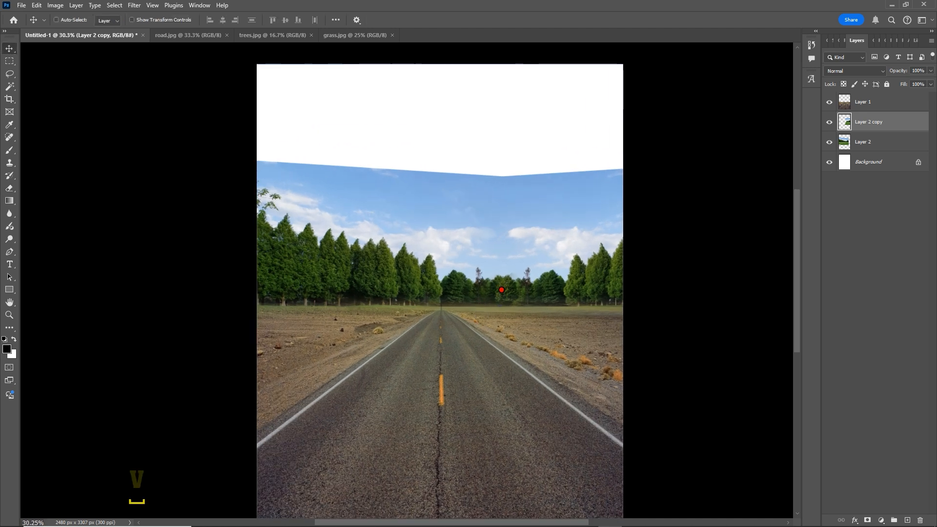
pyautogui.scroll(2, 508, 259)
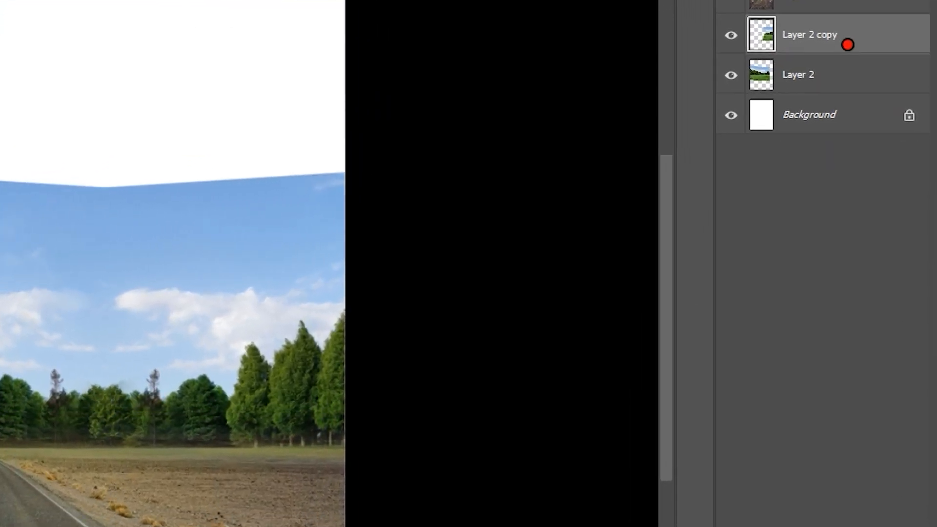
pyautogui.keyDown('ctrl'); pyautogui.click(833, 75); pyautogui.keyUp('ctrl')
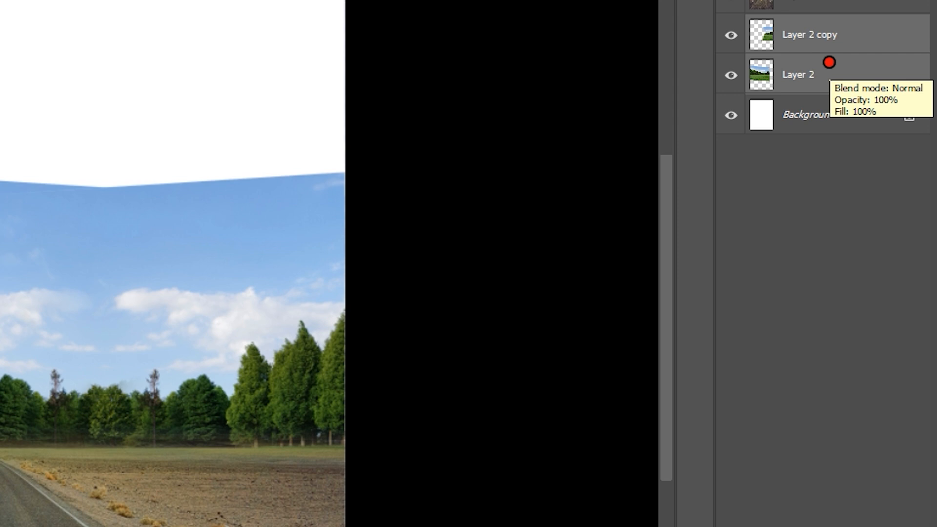
pyautogui.rightClick(829, 62)
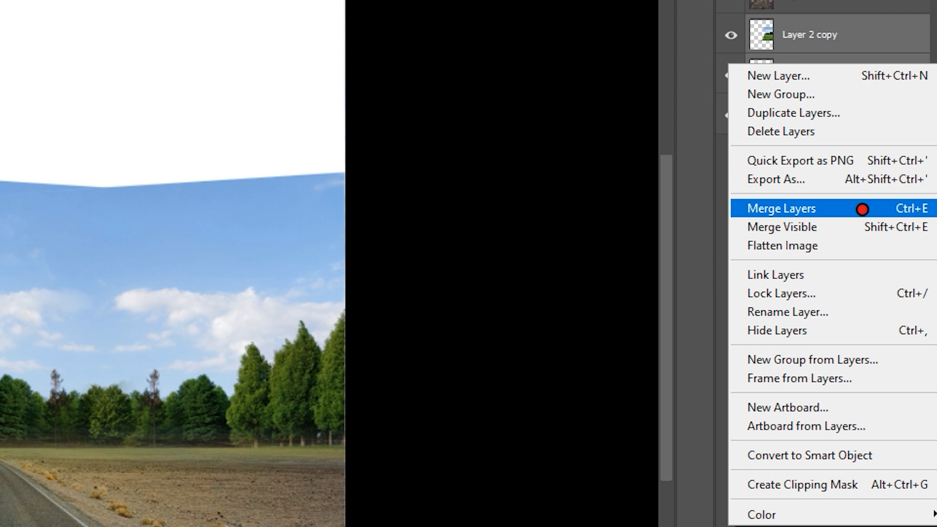
pyautogui.click(863, 209)
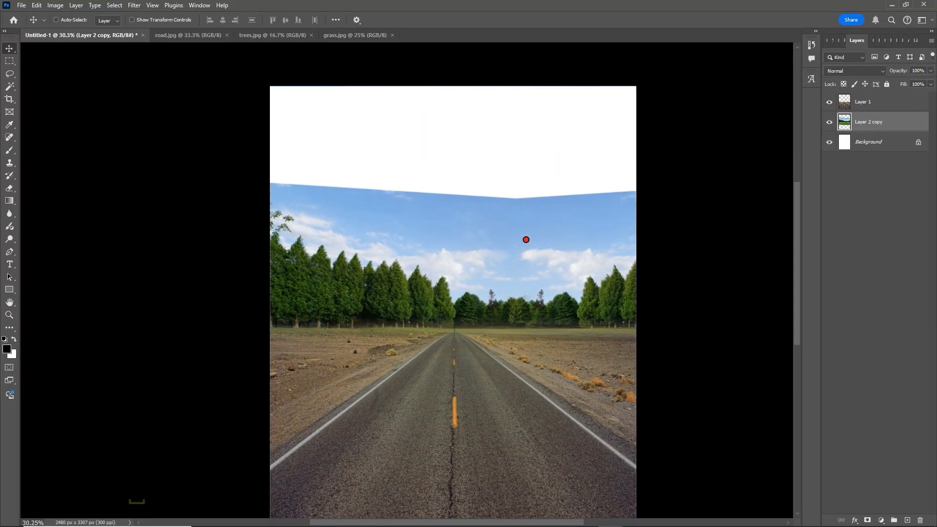
# Step: Select the blank area above the sky across the full page width with the Rectangular Marquee, overlapping the uneven sky edge
pyautogui.scroll(1, 502, 273)
pyautogui.scroll(1, 244, 216)
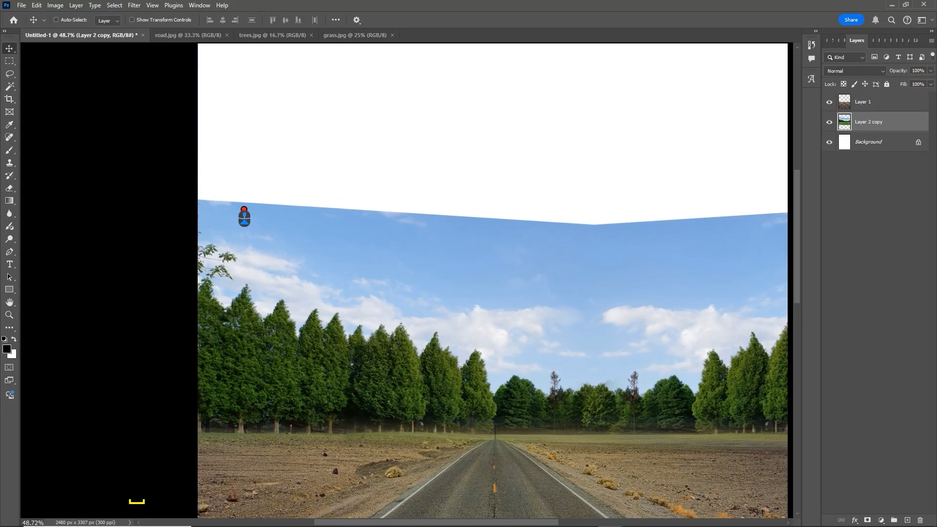
pyautogui.scroll(-1, 649, 241)
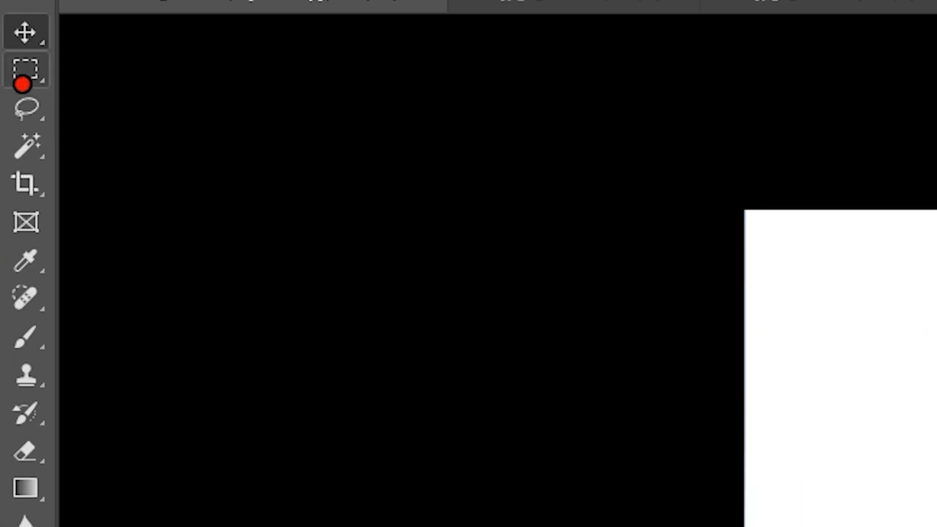
pyautogui.rightClick(9, 63)
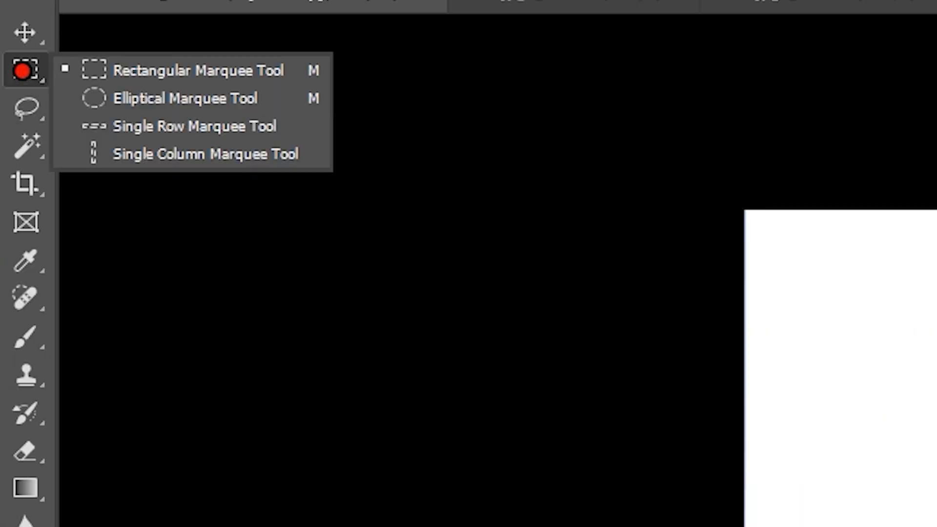
pyautogui.click(253, 76)
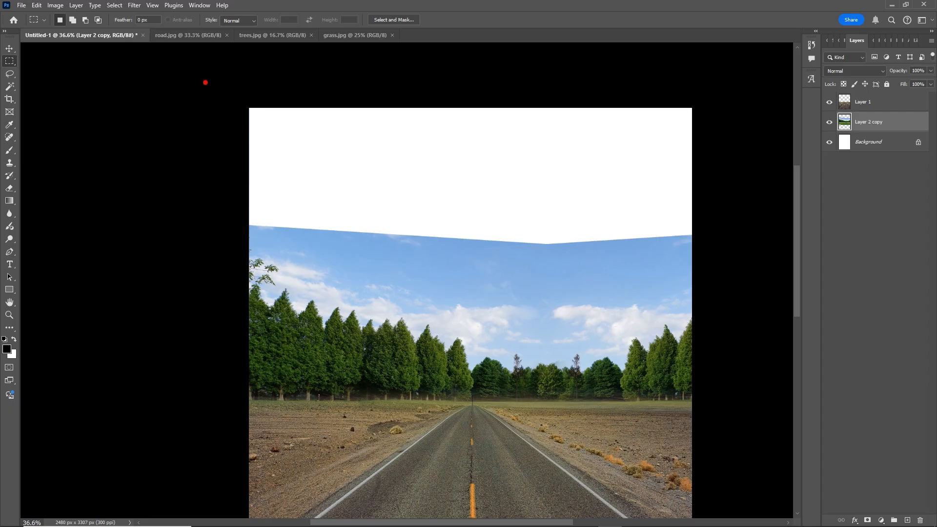
pyautogui.moveTo(607, 138); pyautogui.dragTo(936, 356)
pyautogui.moveTo(363, 149); pyautogui.dragTo(706, 259)
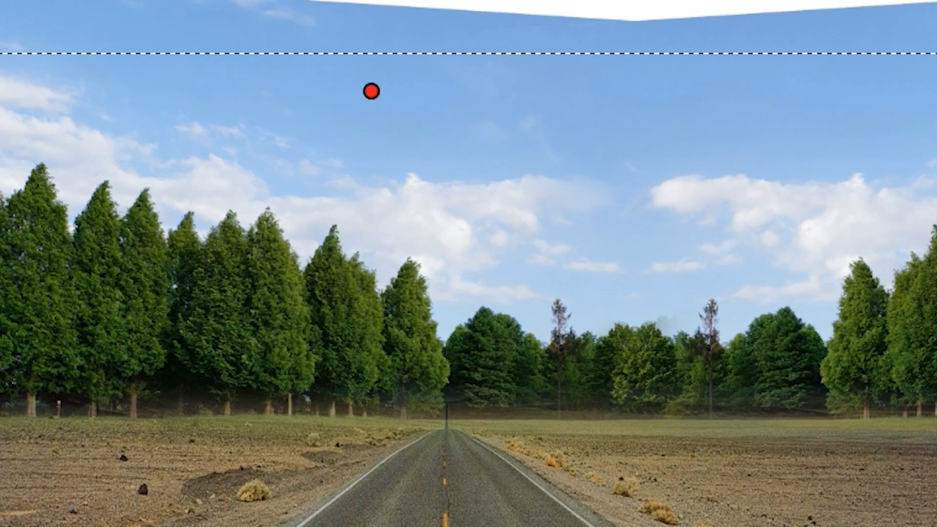
# Step: Fill the selected area using Content-Aware with Color Adaptation, Normal mode and 100% opacity, and deselect
pyautogui.rightClick(437, 259)
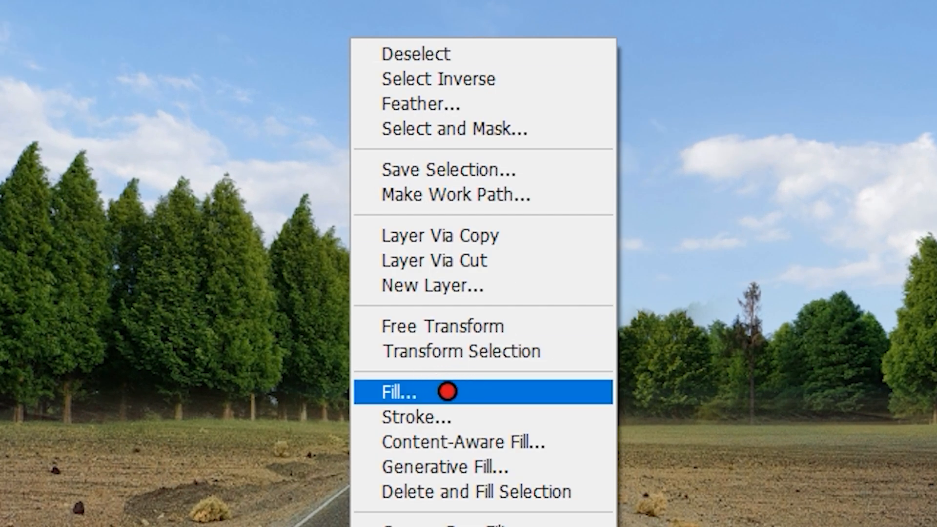
pyautogui.click(516, 386)
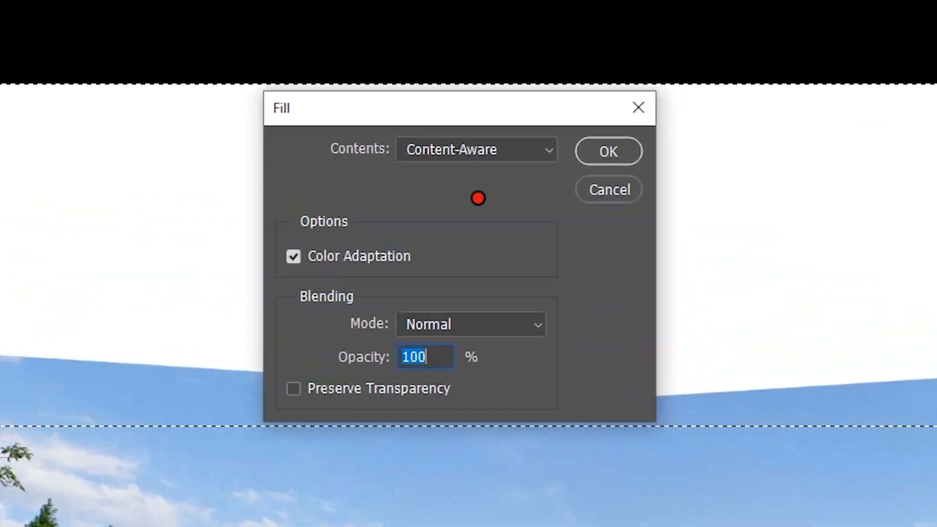
pyautogui.click(470, 155)
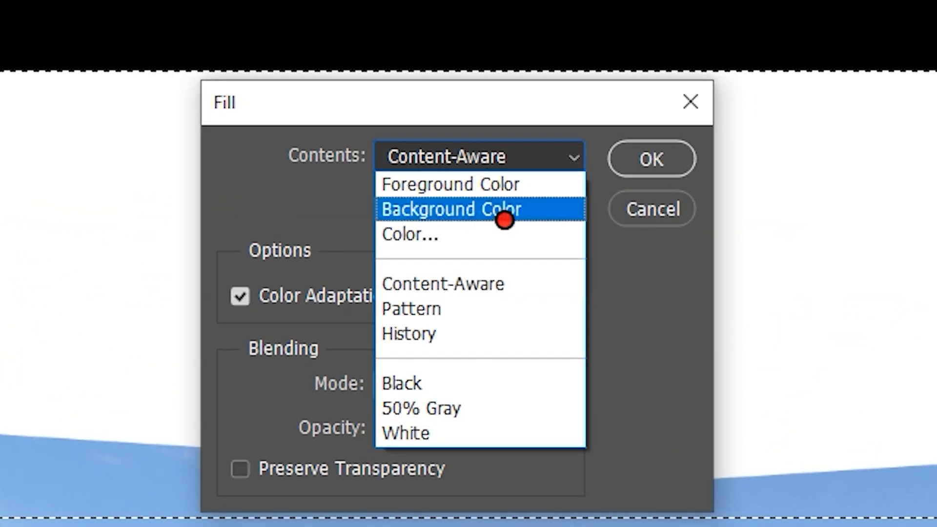
pyautogui.click(518, 284)
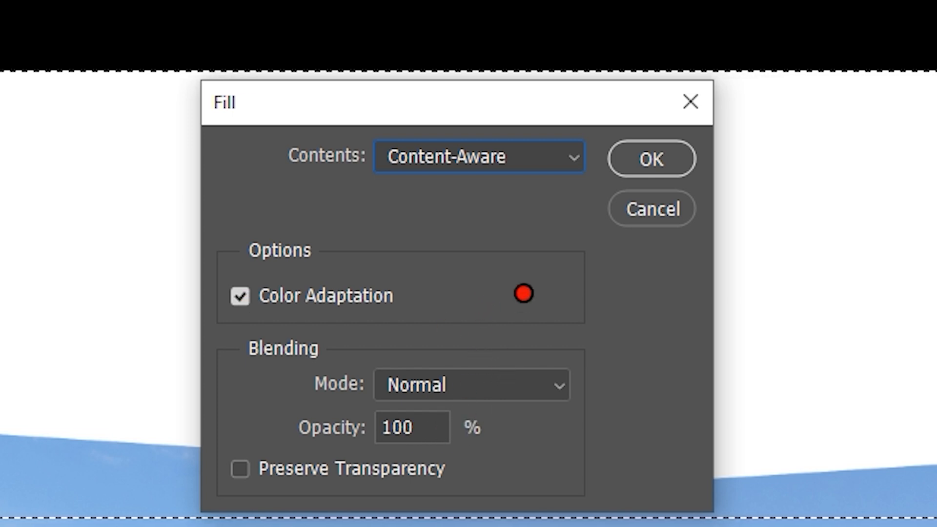
pyautogui.click(641, 155)
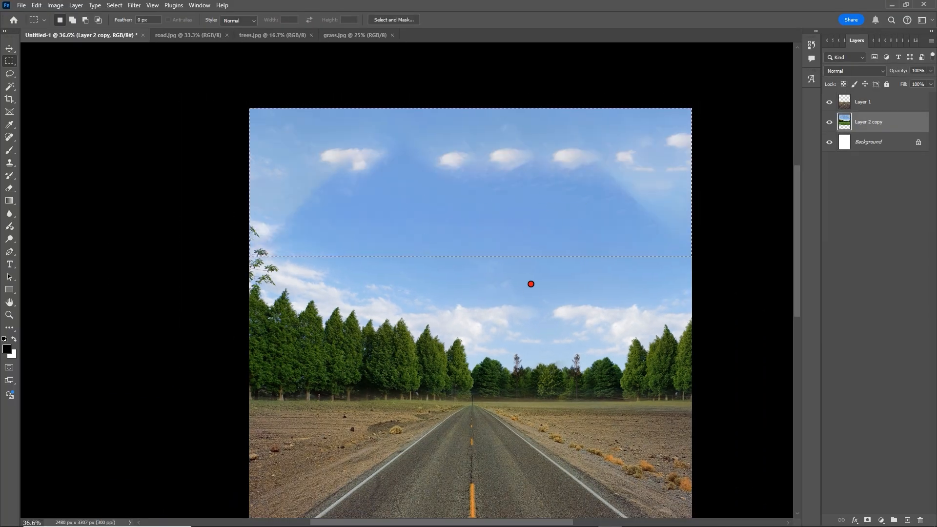
pyautogui.scroll(-3, 488, 257)
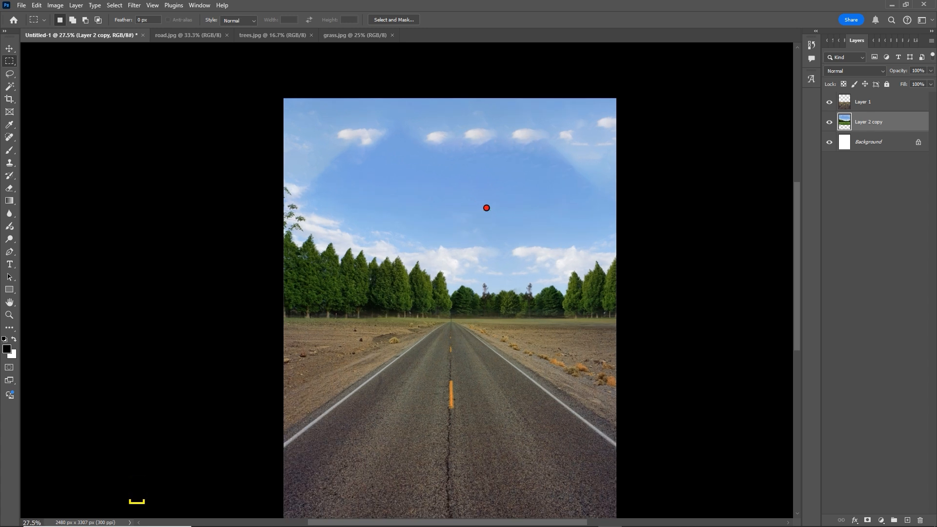
pyautogui.press('v')
pyautogui.scroll(3, 486, 205)
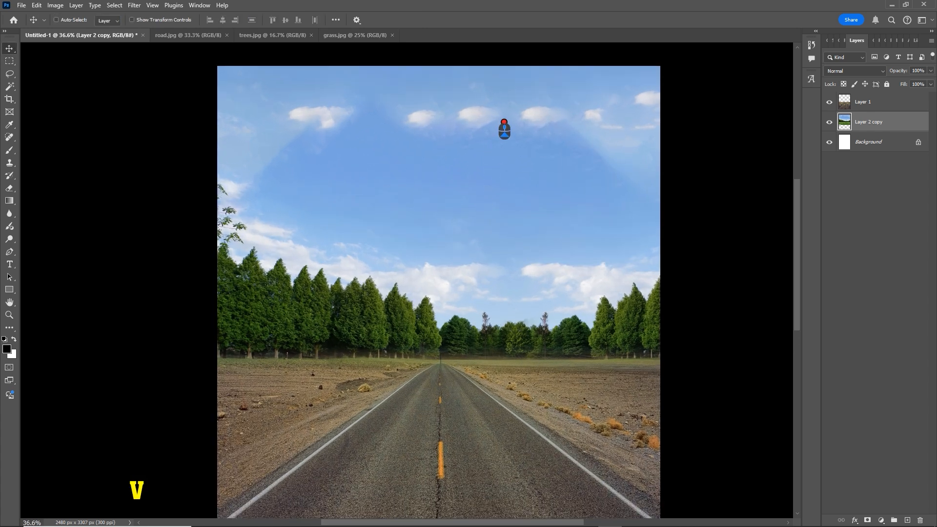
pyautogui.scroll(-5, 505, 260)
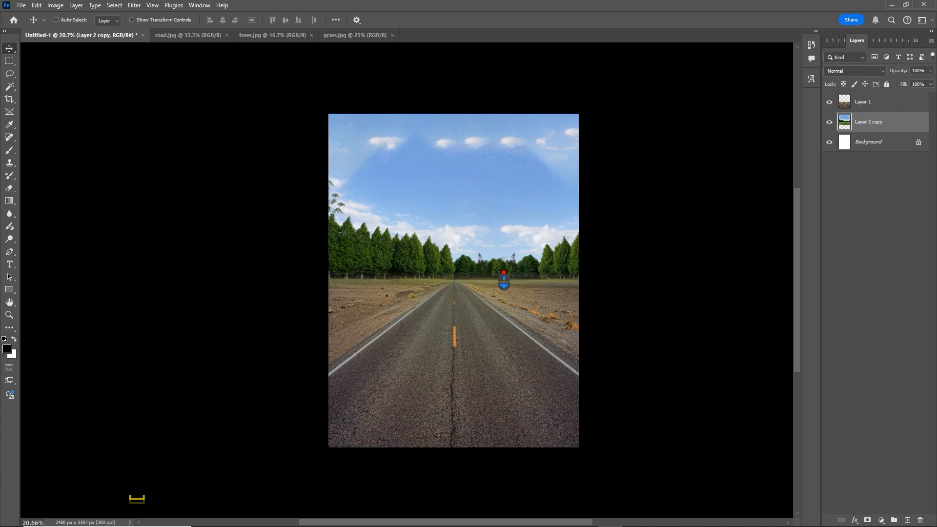
pyautogui.scroll(5, 503, 270)
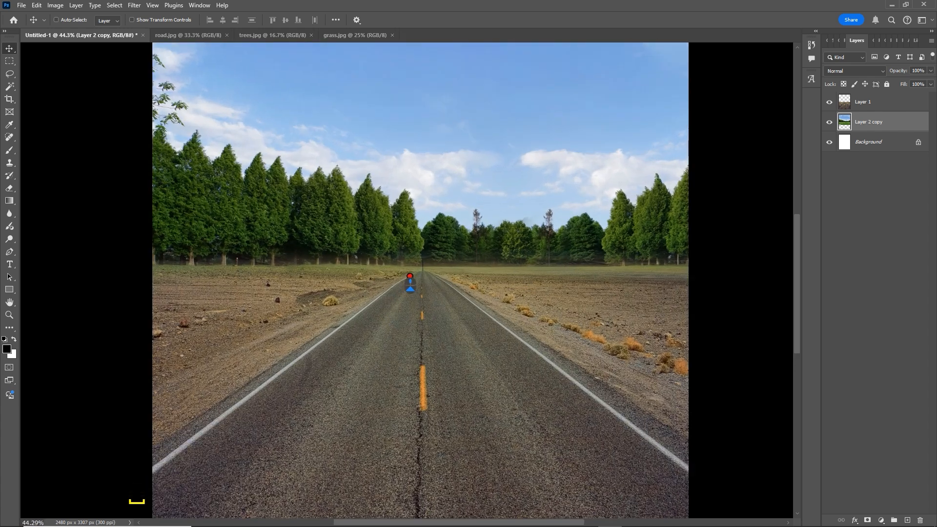
pyautogui.scroll(2, 169, 341)
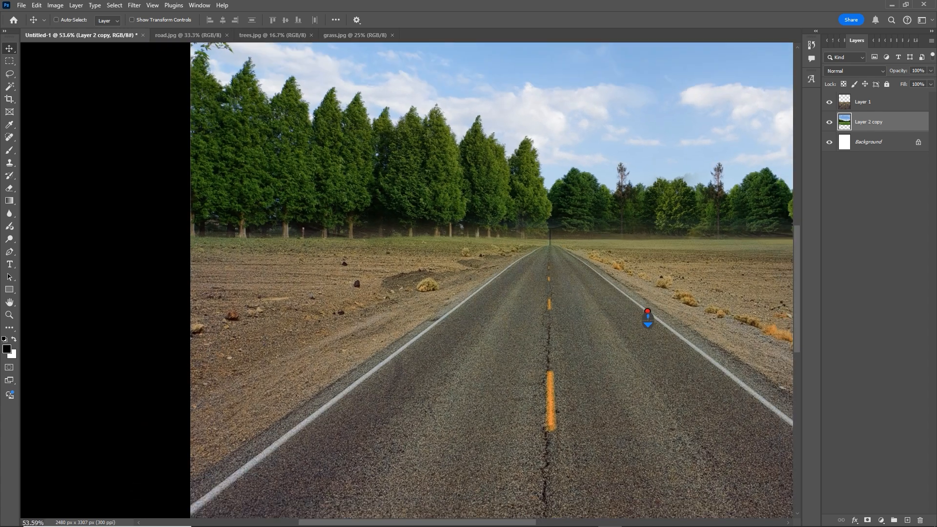
pyautogui.scroll(-5, 648, 318)
pyautogui.hscroll(3, 525, 313)
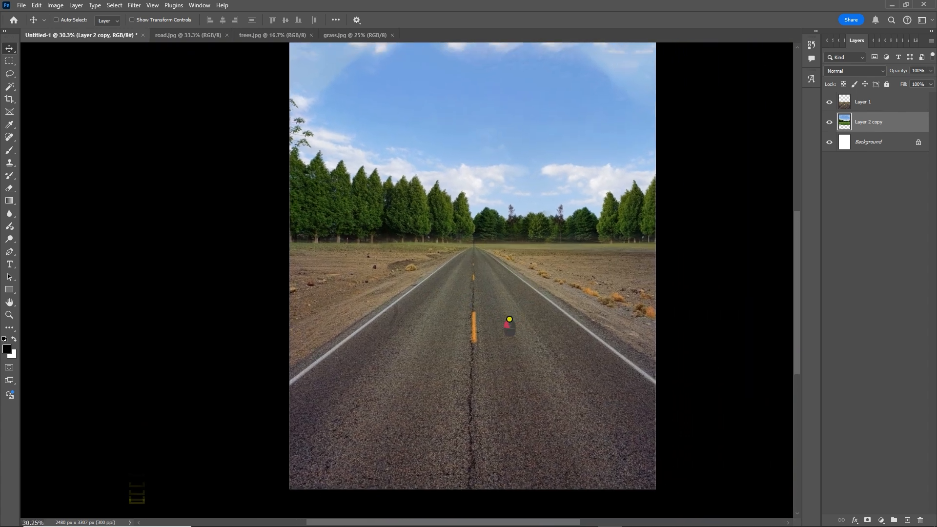
# Step: Copy the grass.jpg photo into the road document, bring its layer to the top and reposition it so the left grass field is visible
pyautogui.click(344, 35)
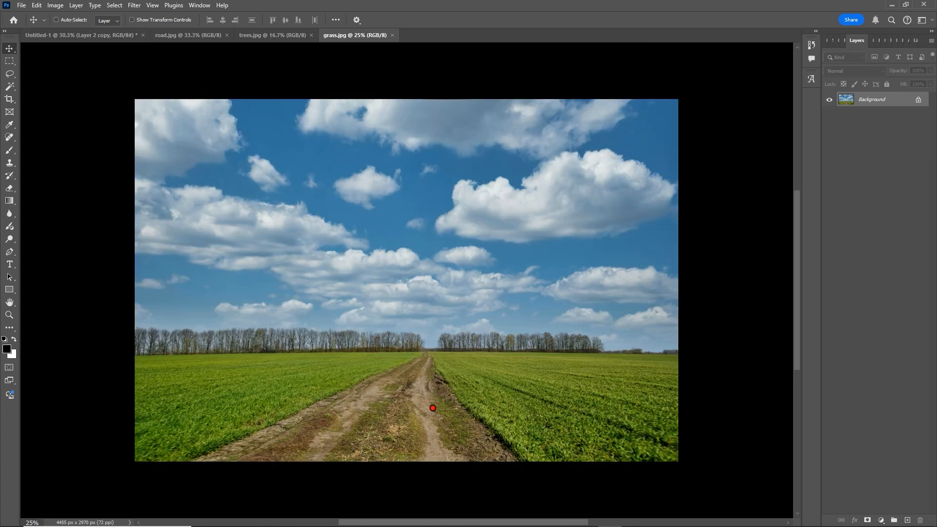
pyautogui.moveTo(433, 408); pyautogui.dragTo(383, 266)
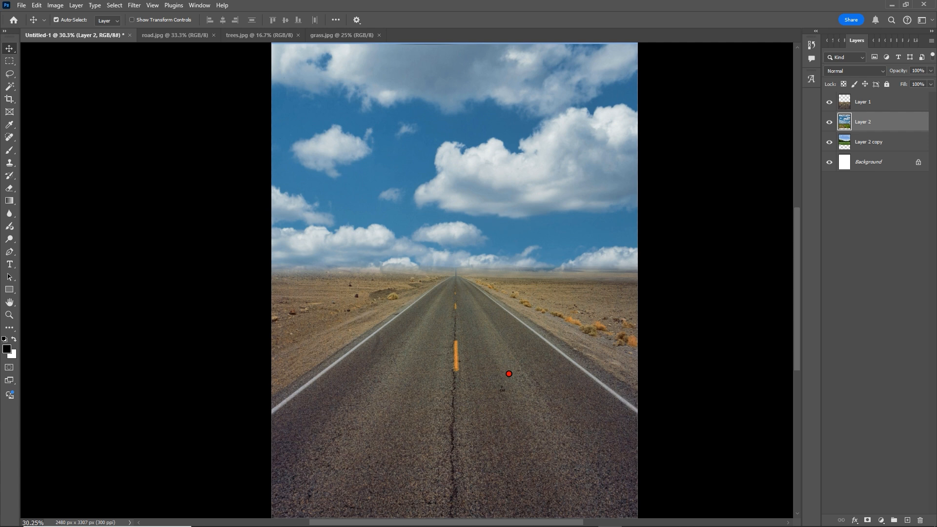
pyautogui.hotkey('ctrl', 'shift', ']')
pyautogui.moveTo(445, 420); pyautogui.dragTo(528, 391)
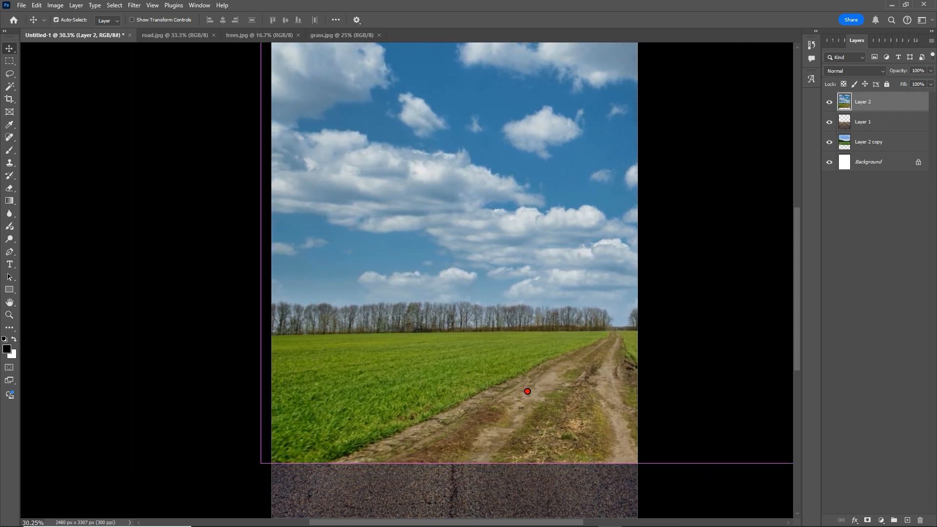
# Step: Scale the grass layer to about 86.8% and apply the transform
pyautogui.hotkey('ctrl', 't')
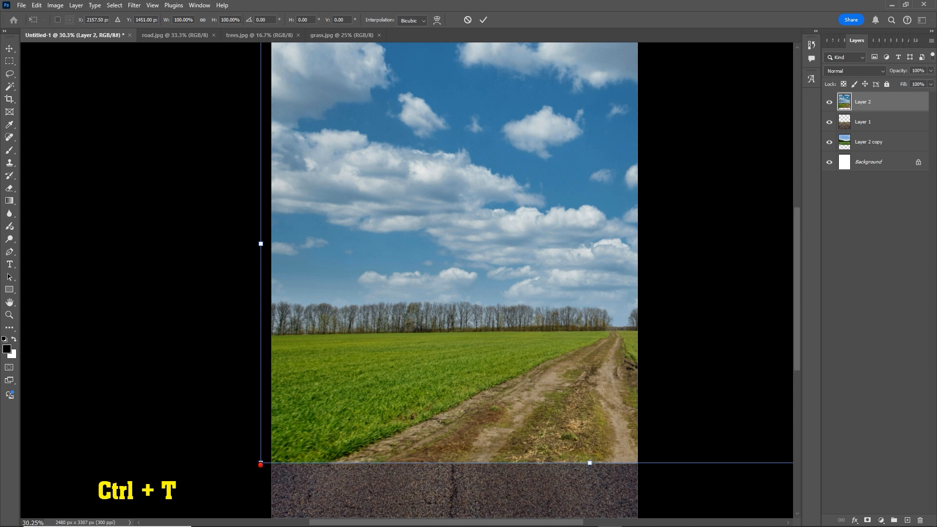
pyautogui.moveTo(261, 465); pyautogui.dragTo(305, 434)
pyautogui.scroll(2, 444, 390)
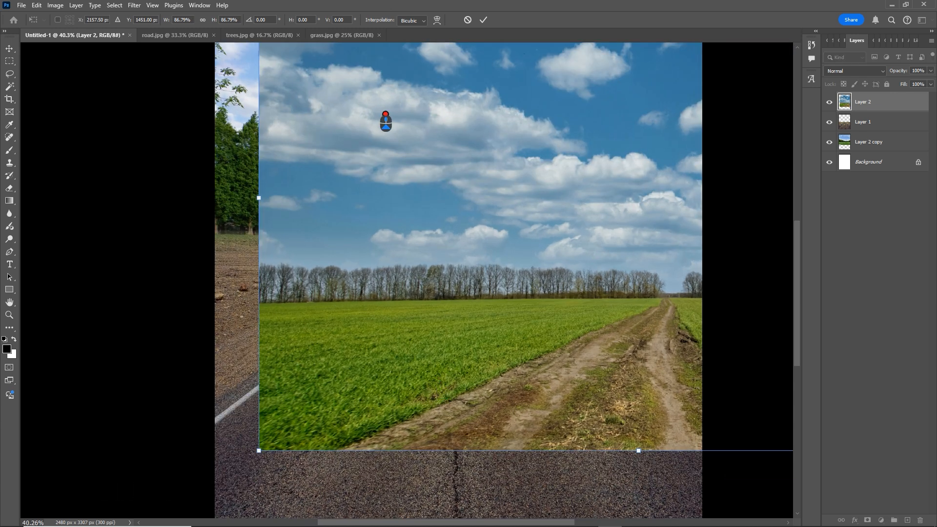
pyautogui.click(483, 20)
# Step: Outline the left grass field and part of its dirt verge with the Pen tool in Path mode and convert the path to a selection
pyautogui.scroll(-3, 383, 205)
pyautogui.hscroll(3, 383, 205)
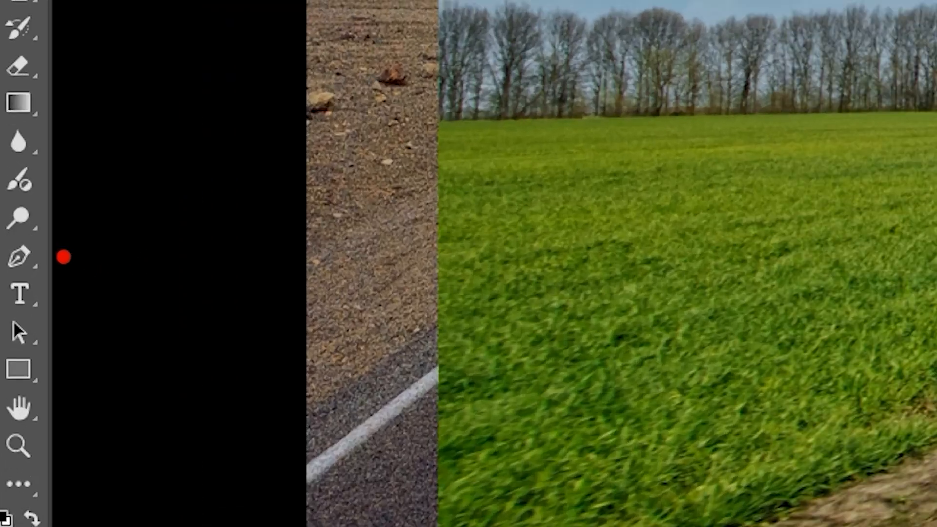
pyautogui.click(9, 252)
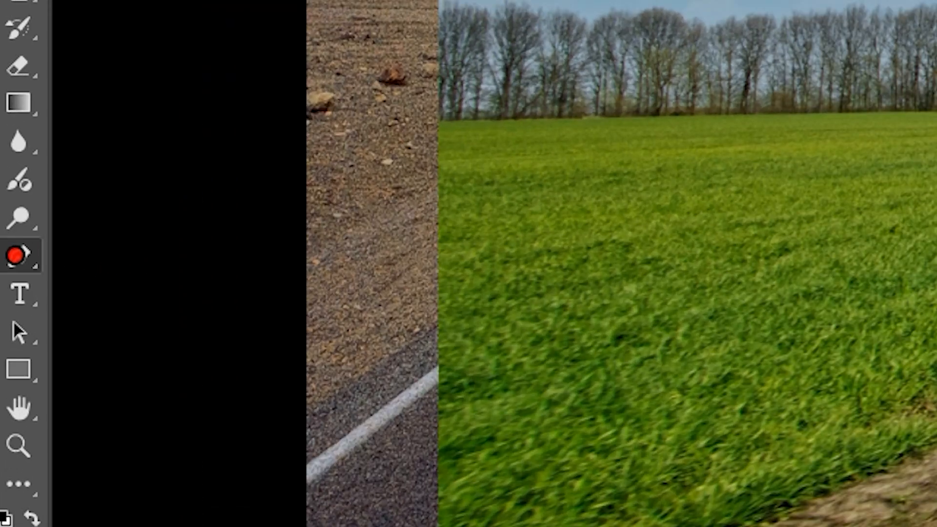
pyautogui.rightClick(15, 255)
pyautogui.click(126, 255)
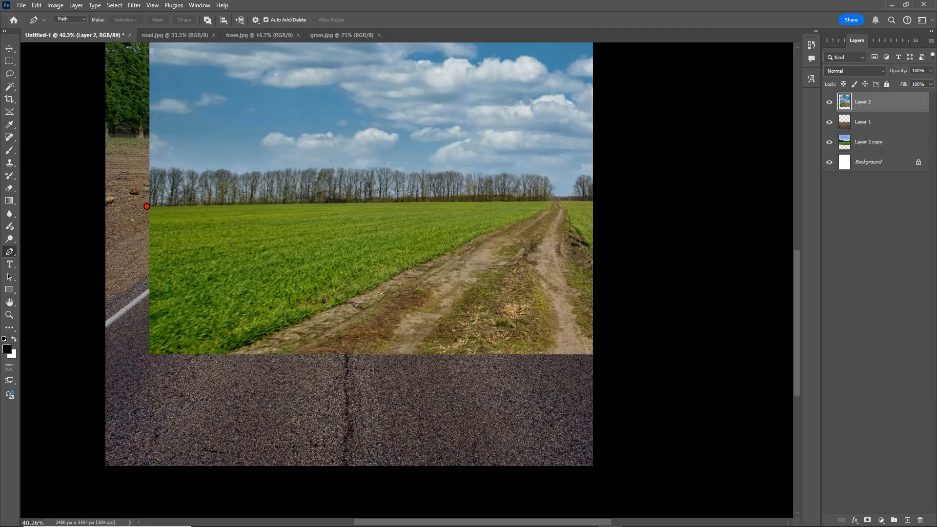
pyautogui.click(146, 206)
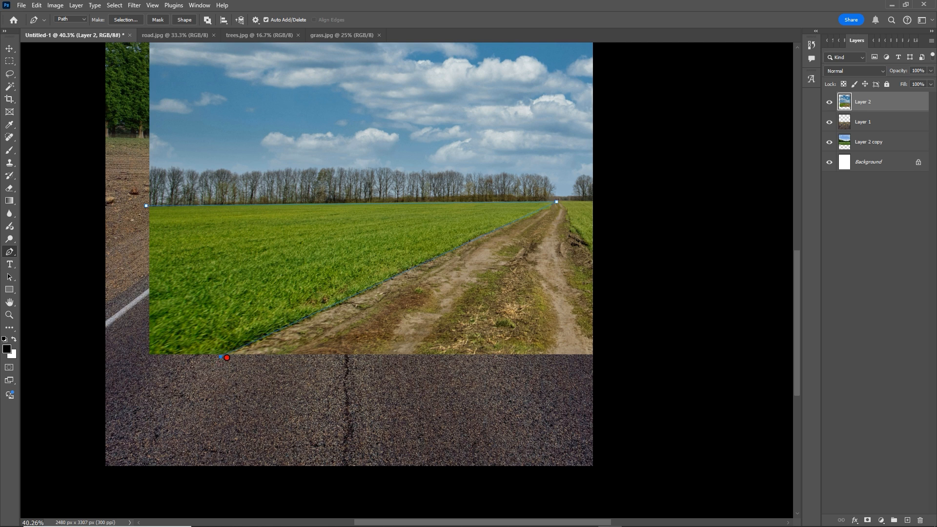
pyautogui.hotkey('ctrl', 'z')
pyautogui.hotkey('ctrl', 'Return')
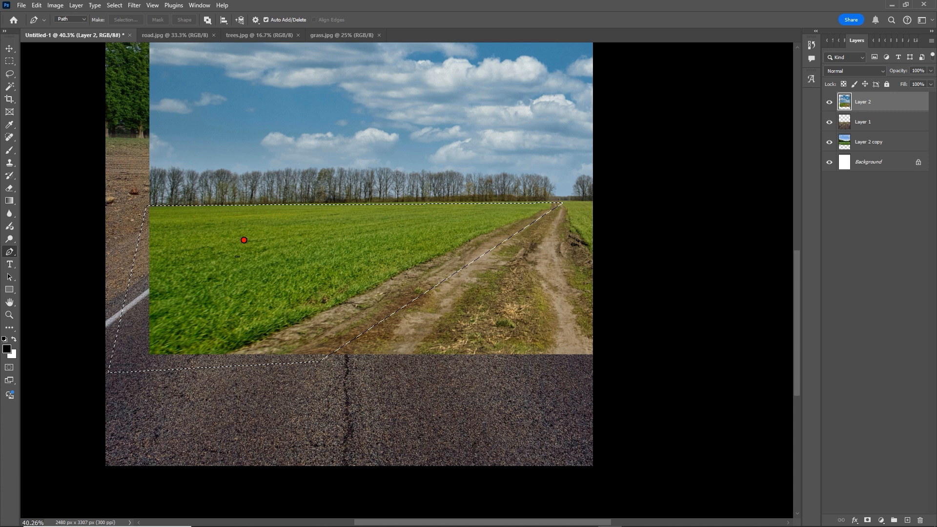
# Step: Copy the selected grass field, deselect, delete the full grass photo layer and paste the copied piece as a new layer above the road
pyautogui.hotkey('ctrl', 'c')
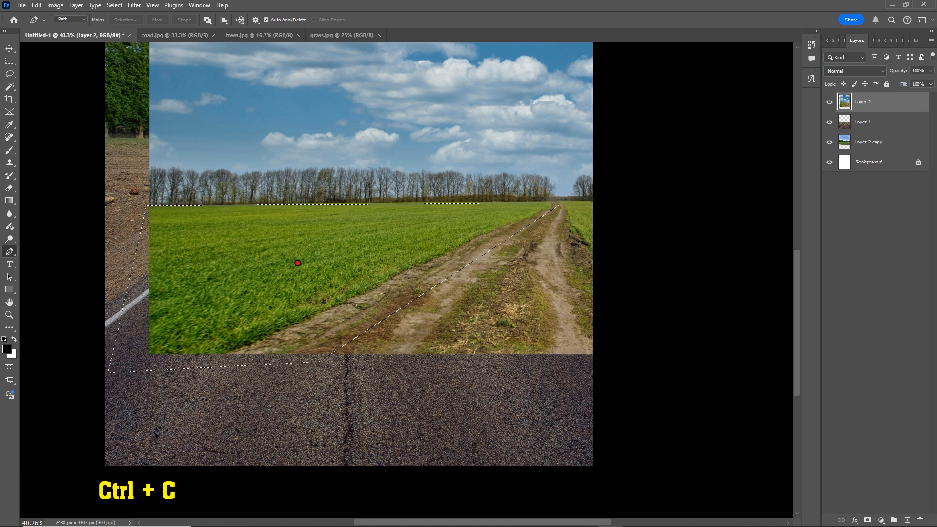
pyautogui.hotkey('ctrl', 'd')
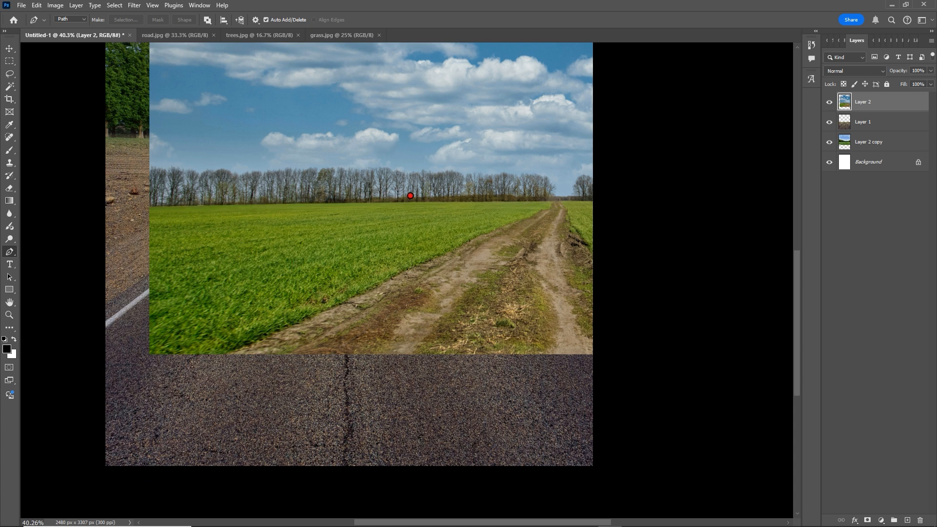
pyautogui.press('v')
pyautogui.moveTo(461, 195); pyautogui.dragTo(443, 206)
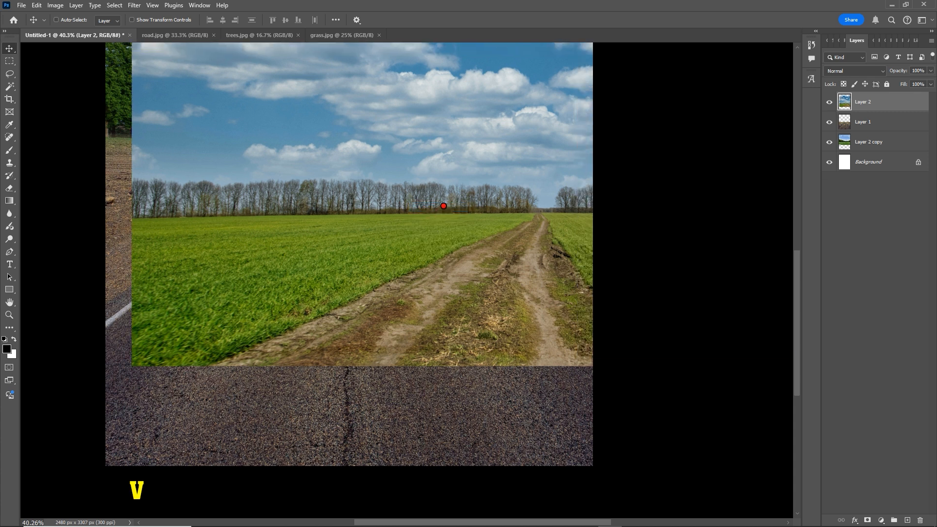
pyautogui.press('Delete')
pyautogui.hscroll(-3, 356, 255)
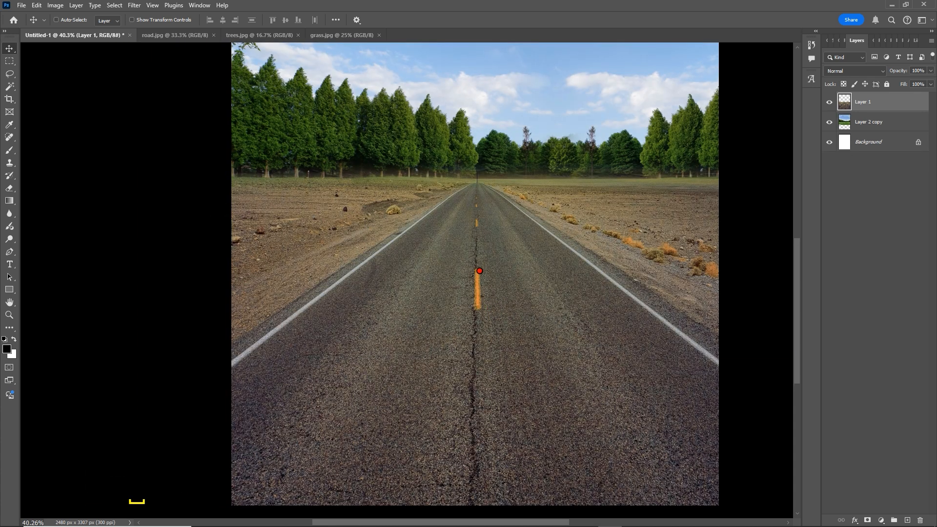
pyautogui.press('ctrl')
pyautogui.hotkey('ctrl', 'v')
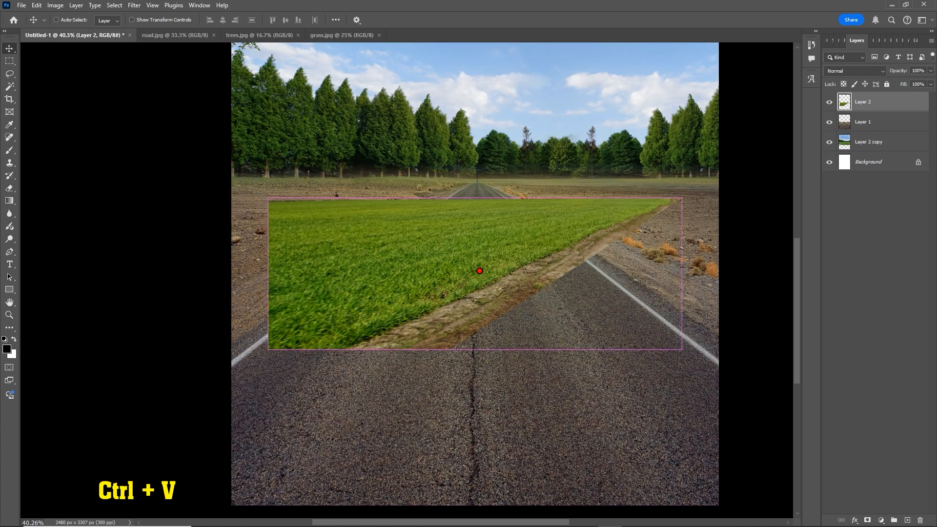
# Step: Move the pasted grass piece over the bare field along the left side of the road
pyautogui.scroll(-2, 484, 288)
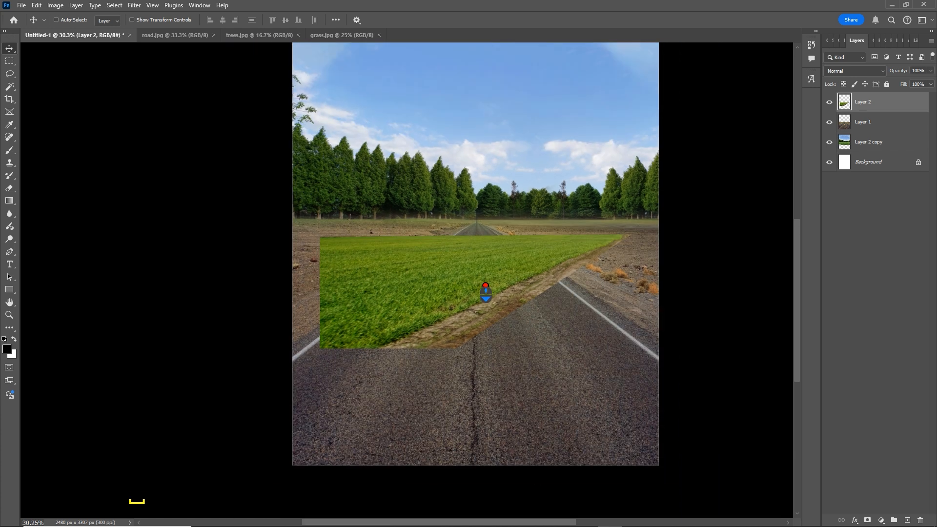
pyautogui.moveTo(484, 271); pyautogui.dragTo(323, 259)
pyautogui.scroll(1, 323, 259)
# Step: Distort and skew the grass piece to about 94.4% width and 151.2% height, fitting the horizon and left road edge, and apply the transform
pyautogui.hotkey('ctrl', 't')
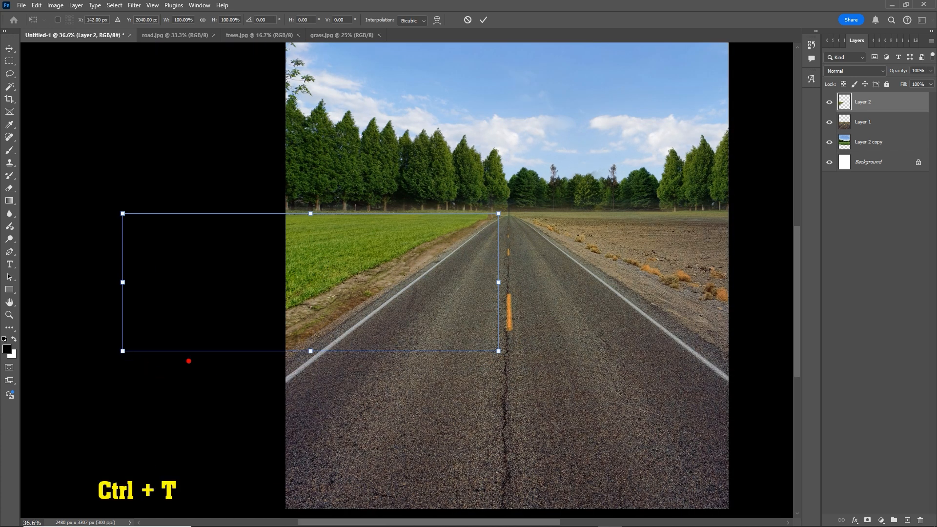
pyautogui.moveTo(313, 350); pyautogui.dragTo(316, 425)
pyautogui.moveTo(128, 321); pyautogui.dragTo(157, 329)
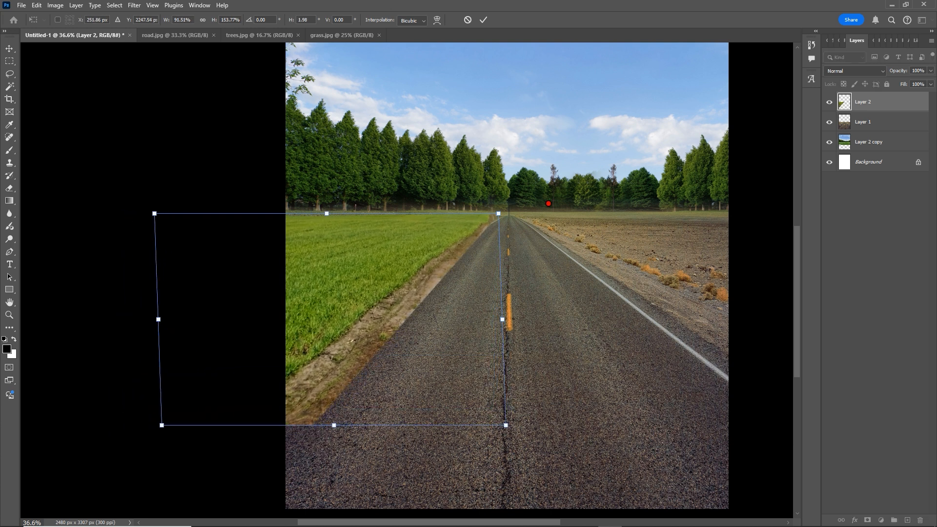
pyautogui.moveTo(496, 215)
pyautogui.mouseDown()
pyautogui.moveTo(433, 209)
pyautogui.moveTo(512, 210)
pyautogui.mouseUp()
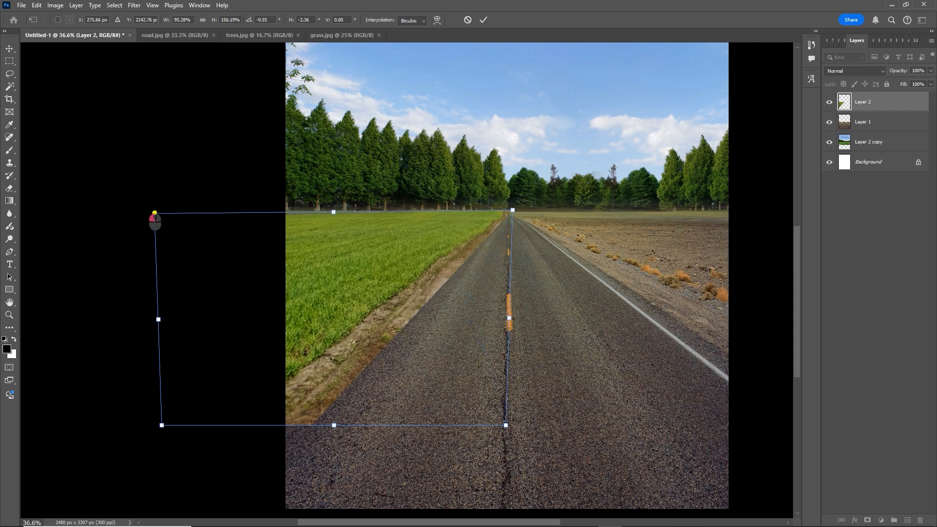
pyautogui.moveTo(155, 213); pyautogui.dragTo(158, 207)
pyautogui.moveTo(335, 427); pyautogui.dragTo(297, 414)
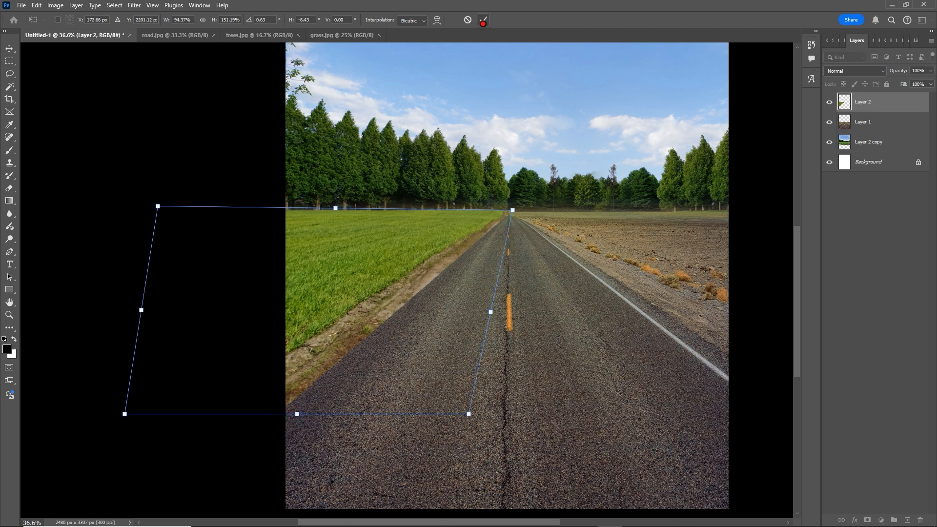
pyautogui.click(483, 21)
# Step: Erase the grass layer's overlap along the left road edge with a soft Eraser of 100 to 200 px, uncovering the white line
pyautogui.scroll(2, 480, 276)
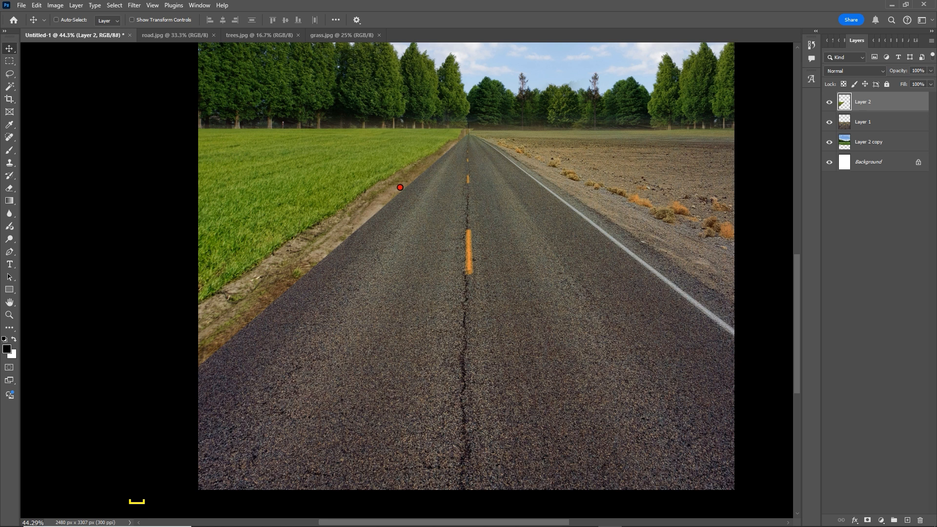
pyautogui.press('e')
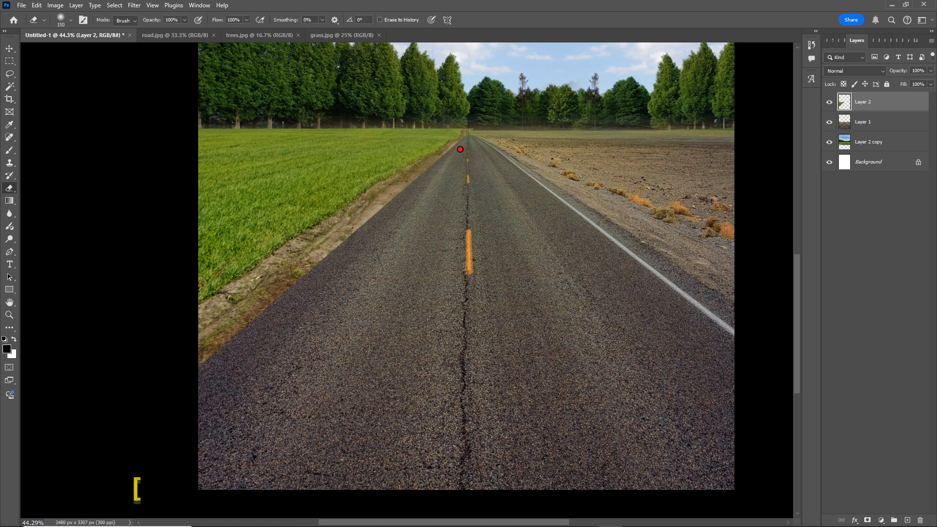
pyautogui.moveTo(472, 135); pyautogui.dragTo(325, 251)
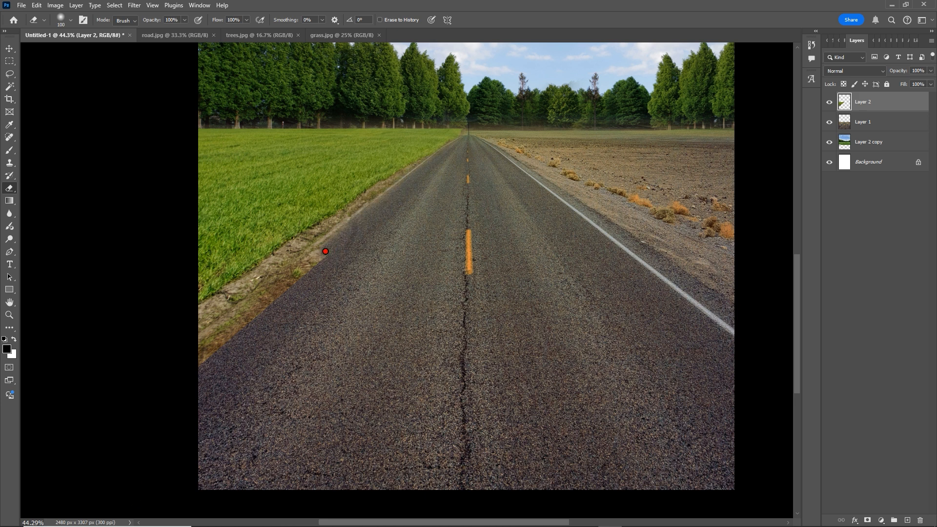
pyautogui.moveTo(417, 183)
pyautogui.mouseDown()
pyautogui.moveTo(210, 335)
pyautogui.moveTo(169, 379)
pyautogui.mouseUp()
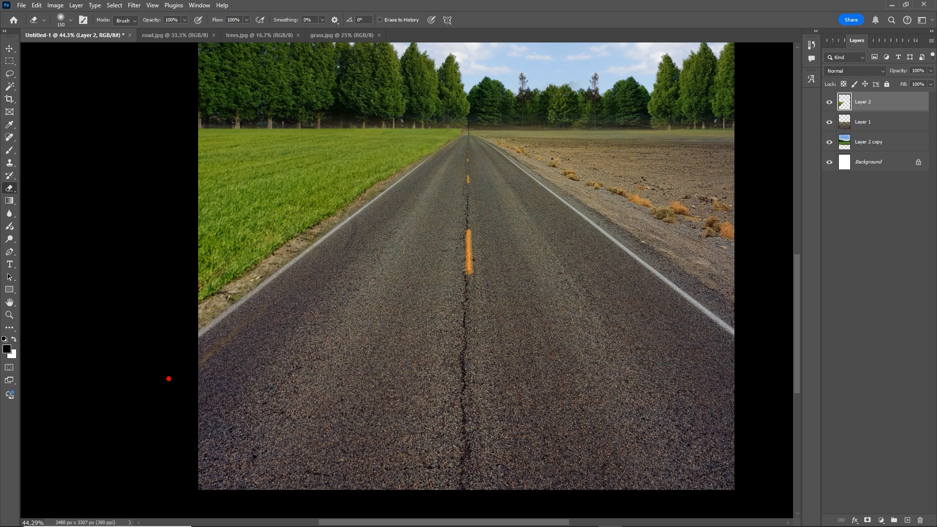
pyautogui.moveTo(333, 249)
pyautogui.mouseDown()
pyautogui.moveTo(234, 314)
pyautogui.moveTo(170, 374)
pyautogui.mouseUp()
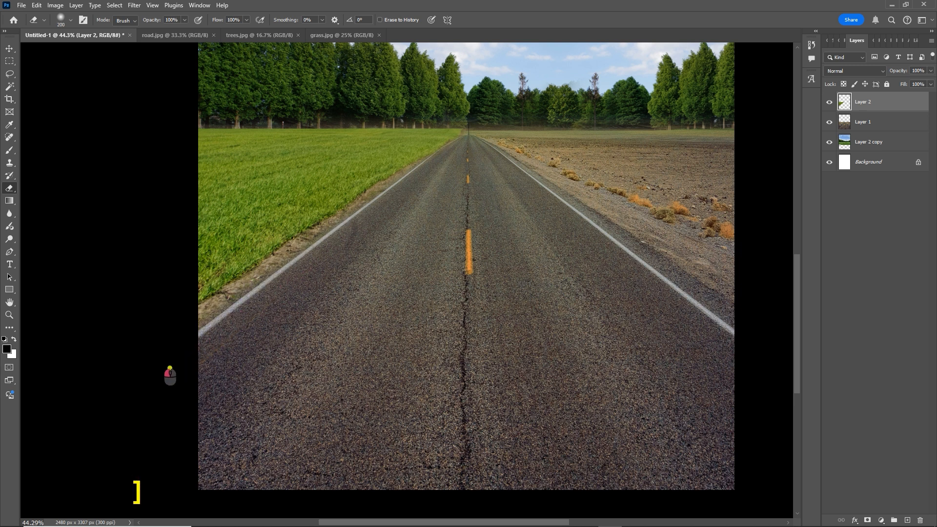
pyautogui.moveTo(341, 240)
pyautogui.mouseDown()
pyautogui.moveTo(203, 325)
pyautogui.moveTo(175, 359)
pyautogui.mouseUp()
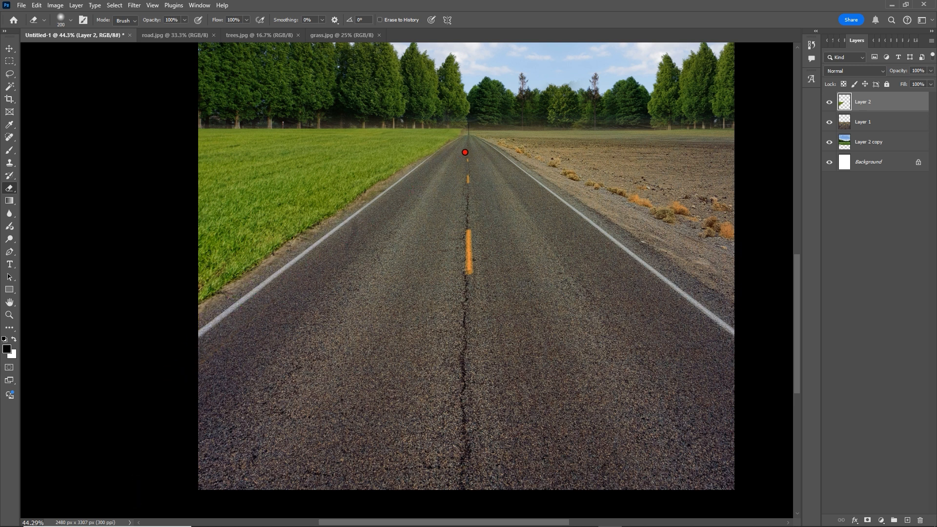
pyautogui.moveTo(465, 152); pyautogui.dragTo(448, 167)
# Step: Duplicate the left grass layer and place the copy, flipped horizontally, over the bare field on the right side of the road
pyautogui.press('v')
pyautogui.scroll(-2, 440, 188)
pyautogui.scroll(-2, 445, 214)
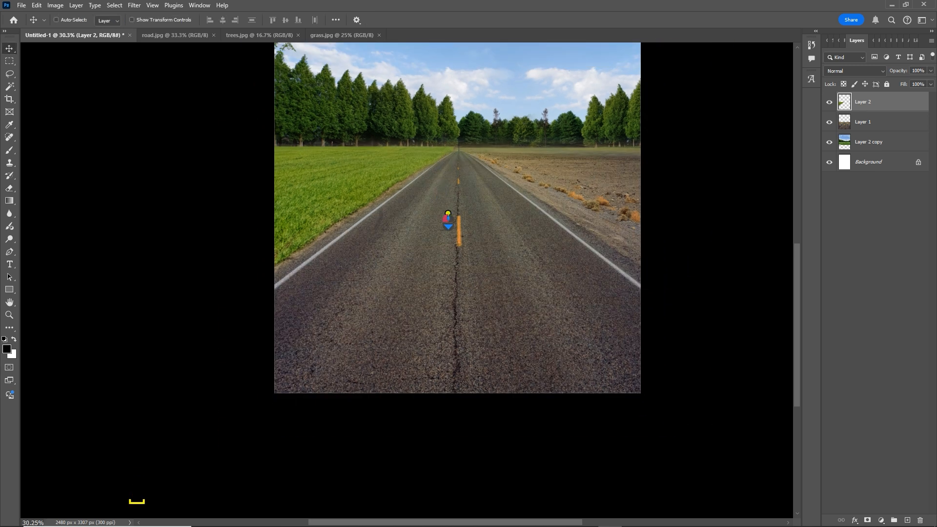
pyautogui.moveTo(446, 213); pyautogui.dragTo(394, 230)
pyautogui.scroll(2, 413, 215)
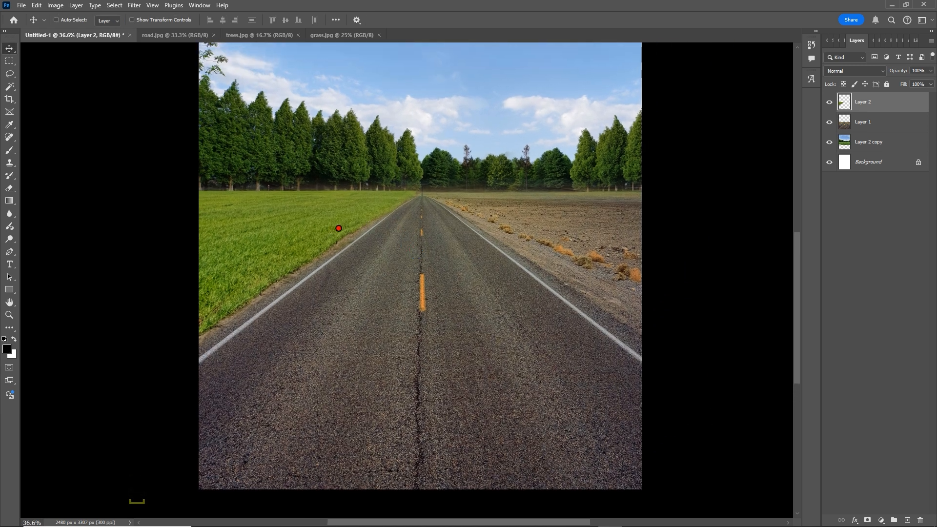
pyautogui.press('ctrl')
pyautogui.hotkey('ctrl', 'j')
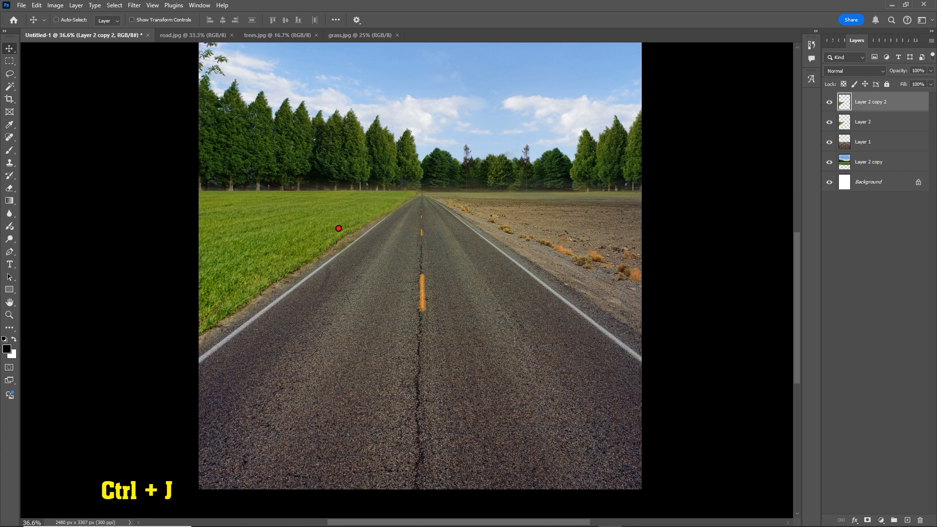
pyautogui.hotkey('ctrl', 't')
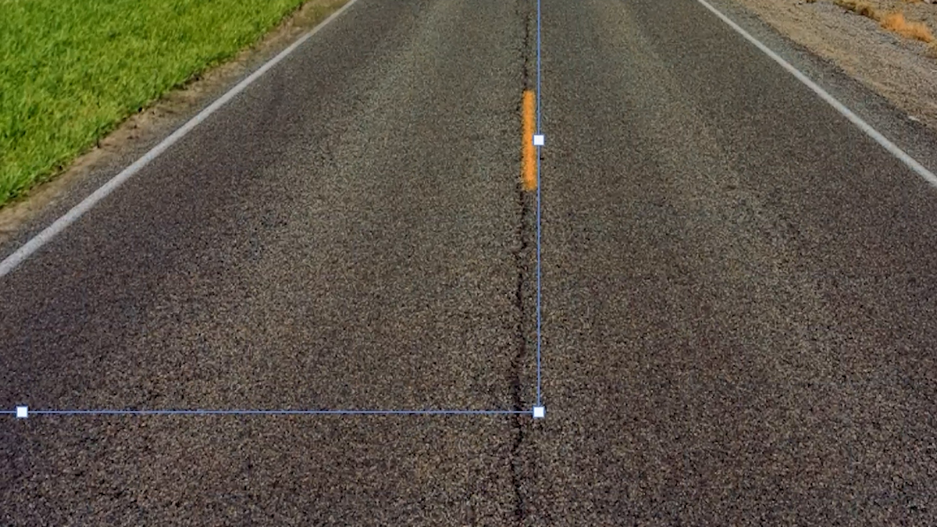
pyautogui.rightClick(322, 4)
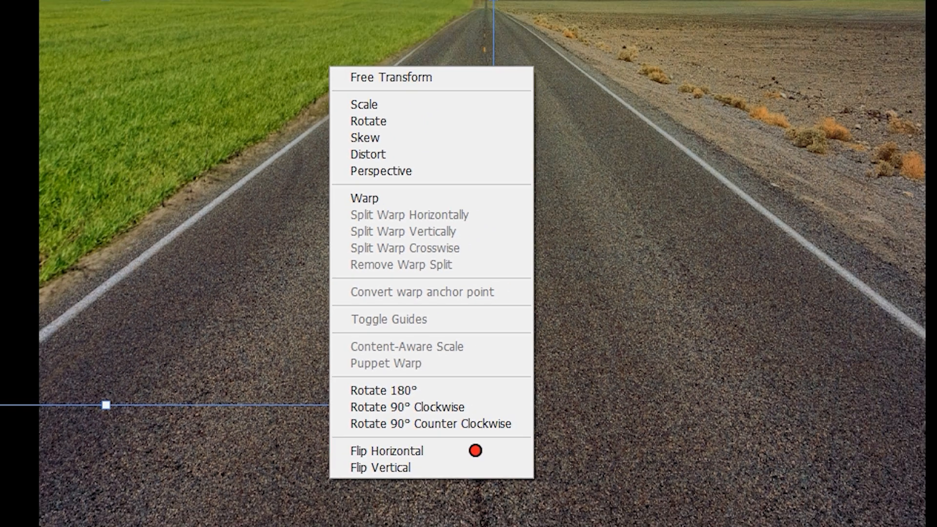
pyautogui.click(530, 485)
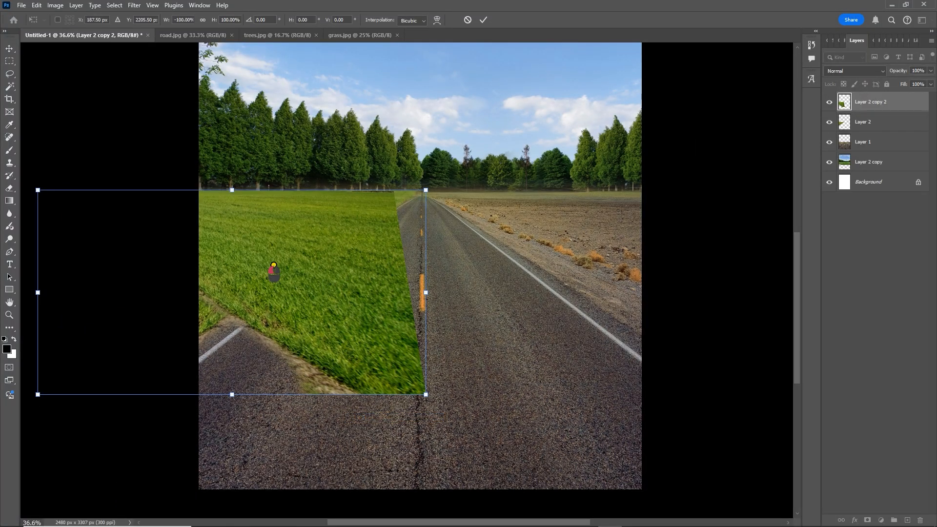
pyautogui.moveTo(274, 267); pyautogui.dragTo(596, 259)
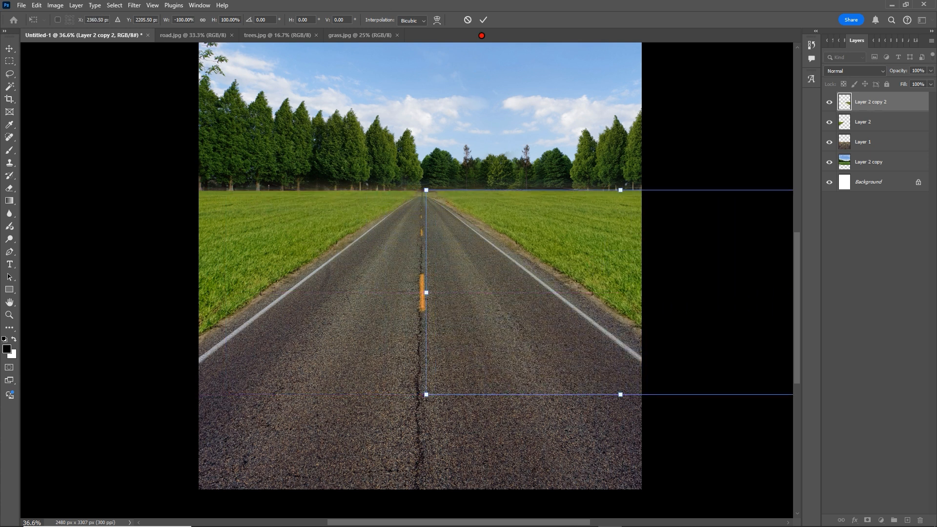
pyautogui.click(483, 20)
# Step: Select the road layer, scale it to about 87.4% and move it down to align with the bottom of the page
pyautogui.scroll(-5, 518, 235)
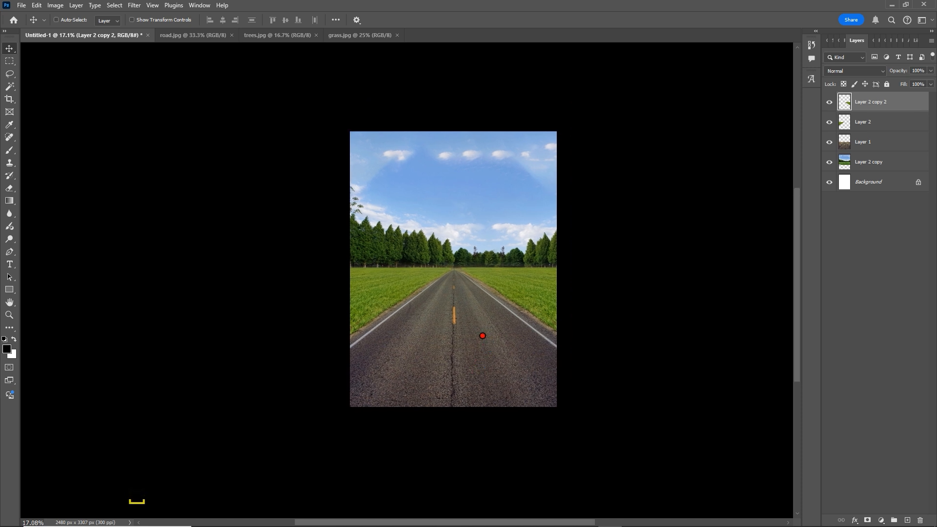
pyautogui.scroll(5, 488, 322)
pyautogui.scroll(-4, 537, 308)
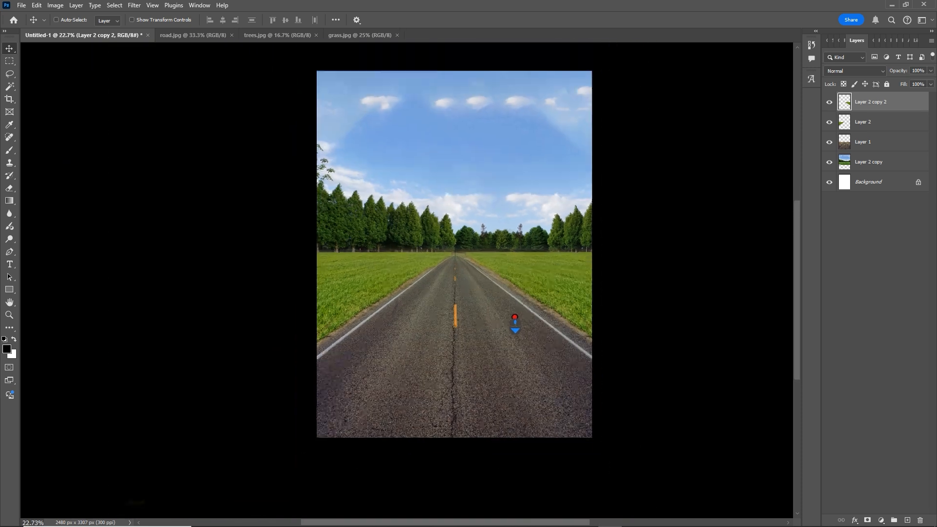
pyautogui.rightClick(488, 354)
pyautogui.click(507, 357)
pyautogui.hotkey('ctrl', 't')
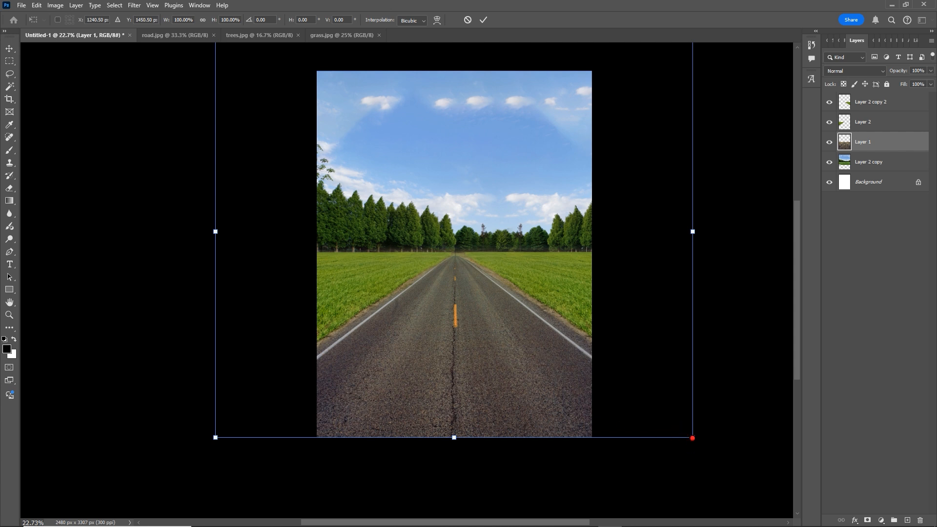
pyautogui.moveTo(692, 438); pyautogui.dragTo(661, 418)
pyautogui.moveTo(498, 345); pyautogui.dragTo(490, 367)
# Step: Stretch the road layer upward until the road meets the base of the treeline, and apply the transform
pyautogui.scroll(-2, 453, 198)
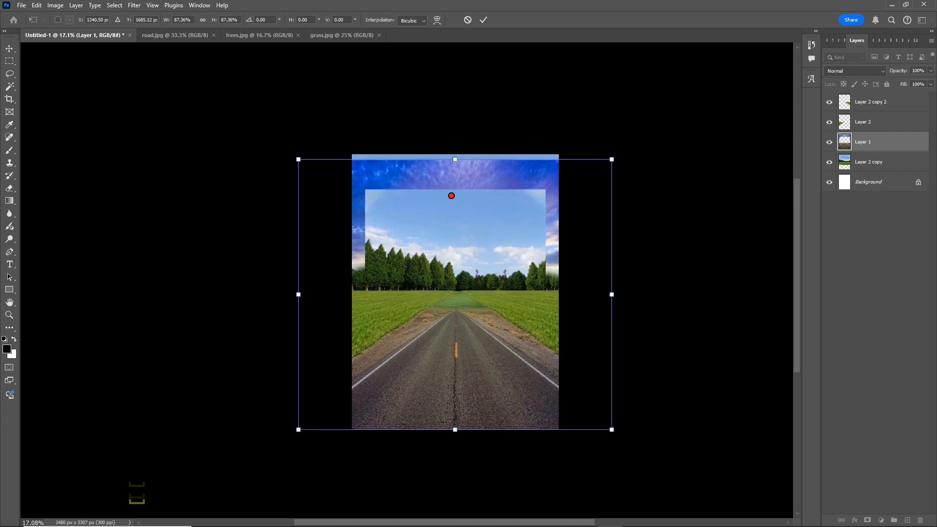
pyautogui.moveTo(454, 157); pyautogui.dragTo(456, 112)
pyautogui.press('Return')
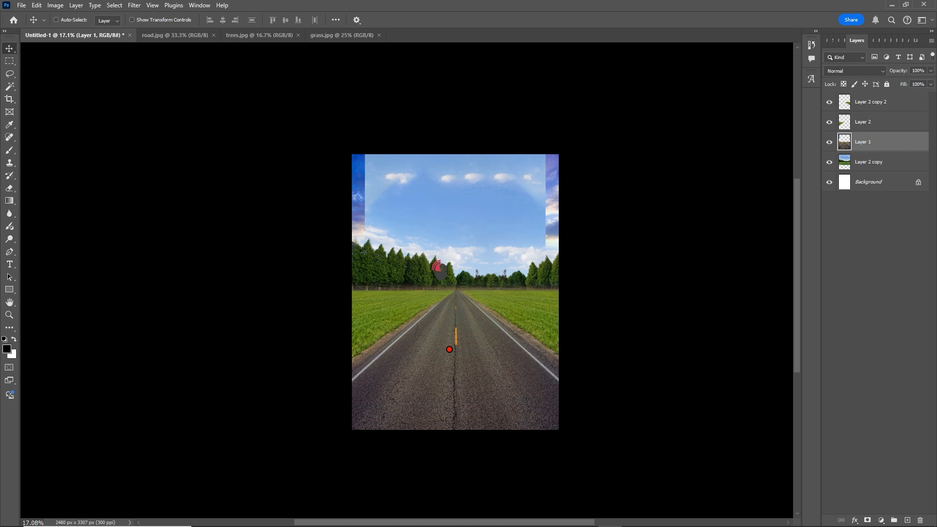
# Step: Stretch the left grass layer downward to about 115.7% height, pull its inner upper corner slightly away from the road, and apply the transform
pyautogui.scroll(3, 448, 347)
pyautogui.rightClick(328, 303)
pyautogui.click(329, 305)
pyautogui.scroll(2, 331, 316)
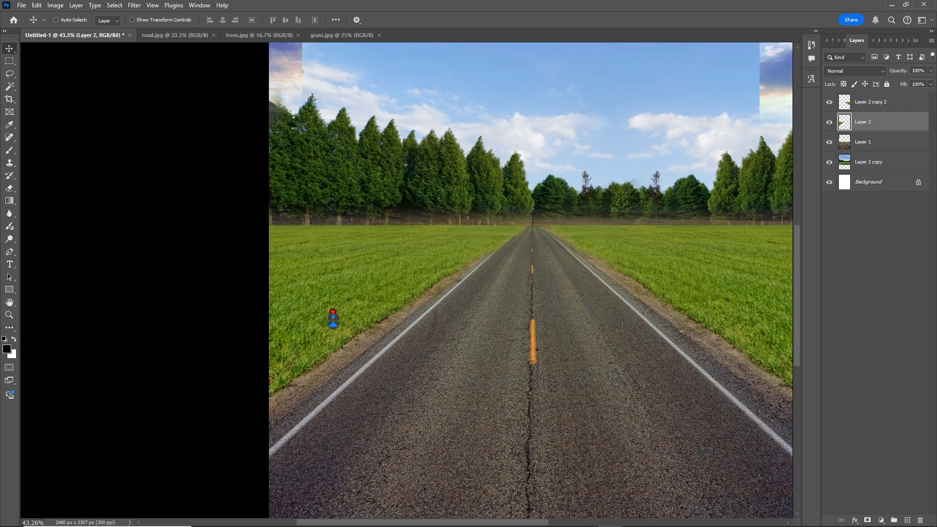
pyautogui.hotkey('ctrl', 't')
pyautogui.moveTo(304, 471); pyautogui.dragTo(308, 508)
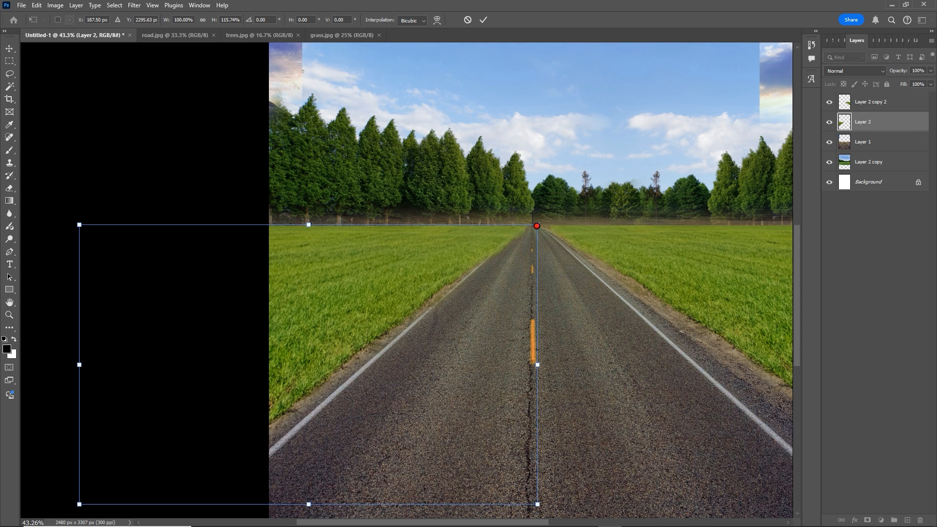
pyautogui.moveTo(537, 228); pyautogui.dragTo(523, 226)
pyautogui.press('Return')
# Step: Stretch the right grass layer downward to about 119.3% height to match the road edge, and apply the transform
pyautogui.scroll(-2, 499, 322)
pyautogui.rightClick(526, 258)
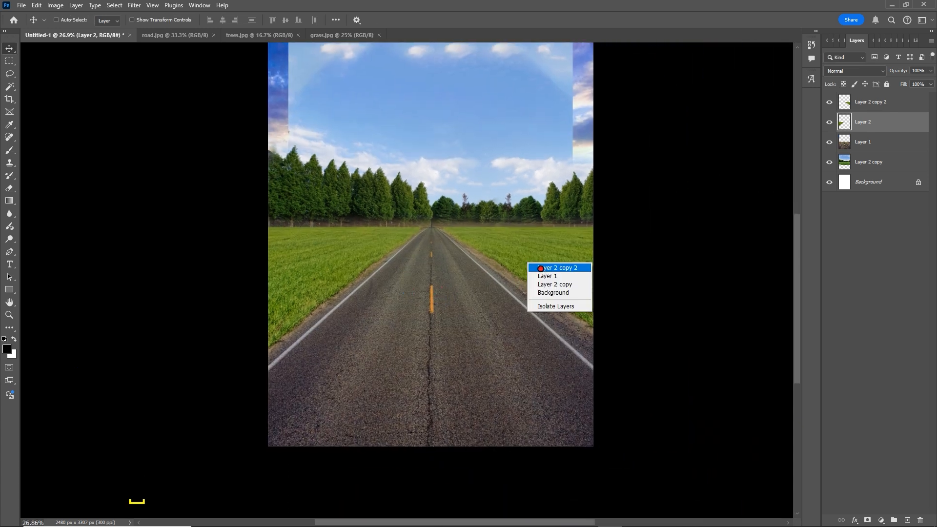
pyautogui.click(537, 265)
pyautogui.hotkey('ctrl', 't')
pyautogui.scroll(2, 548, 286)
pyautogui.moveTo(593, 428); pyautogui.dragTo(594, 469)
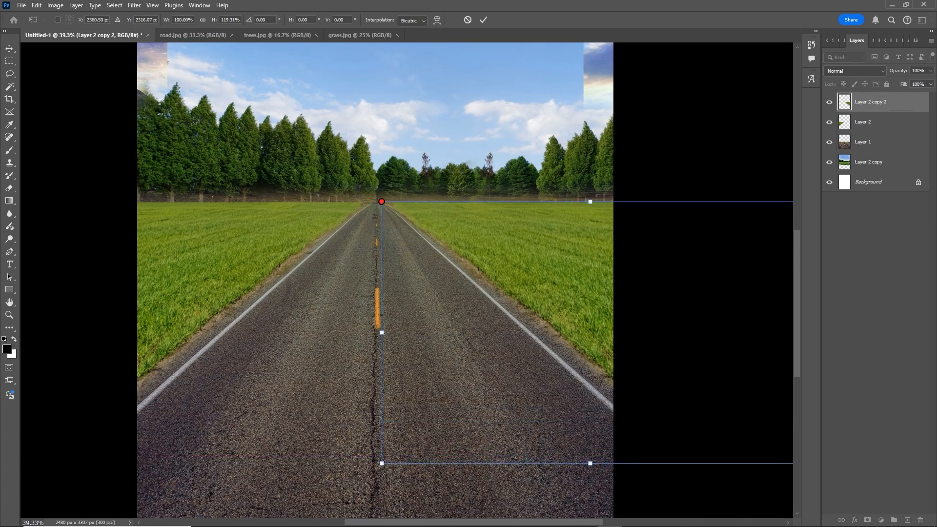
pyautogui.press('Return')
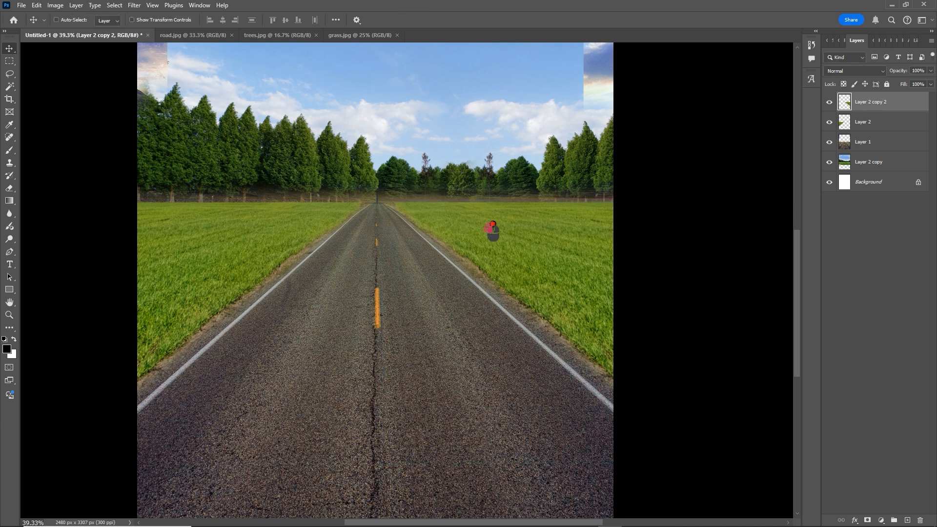
pyautogui.scroll(-2, 493, 228)
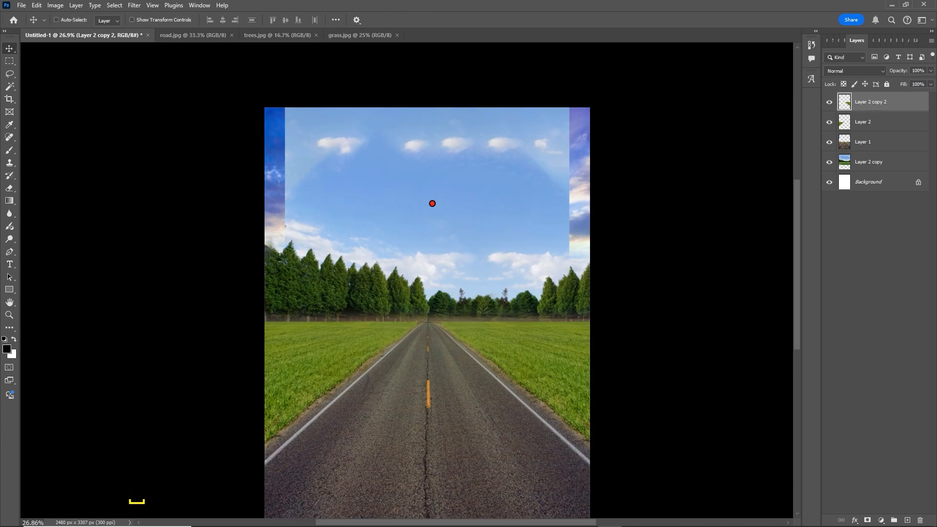
pyautogui.rightClick(439, 165)
pyautogui.click(452, 168)
pyautogui.moveTo(451, 168); pyautogui.dragTo(465, 166)
pyautogui.hotkey('ctrl', 'z')
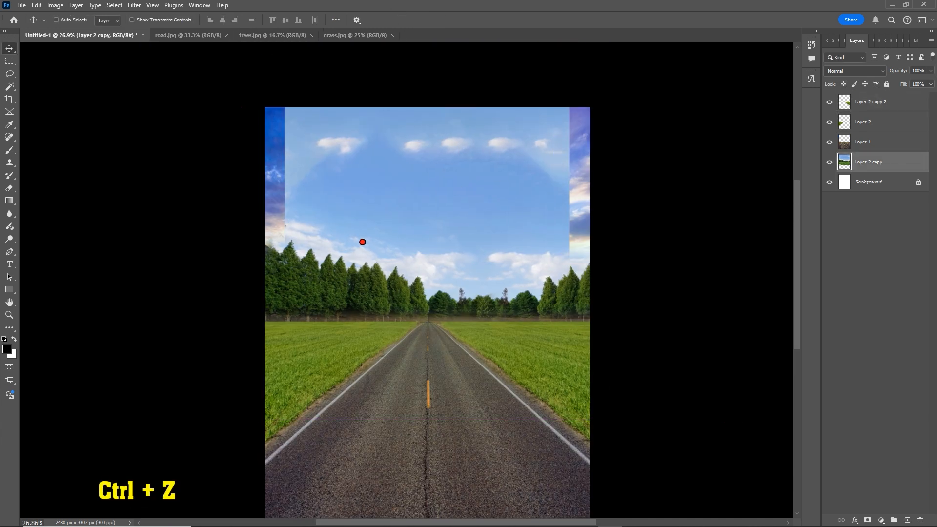
# Step: Select the road layer and erase its leftover sunset-sky strips along both sides of the sky with a soft 500 px Eraser
pyautogui.press('ctrl')
pyautogui.keyDown('ctrl'); pyautogui.click(294, 183); pyautogui.keyUp('ctrl')
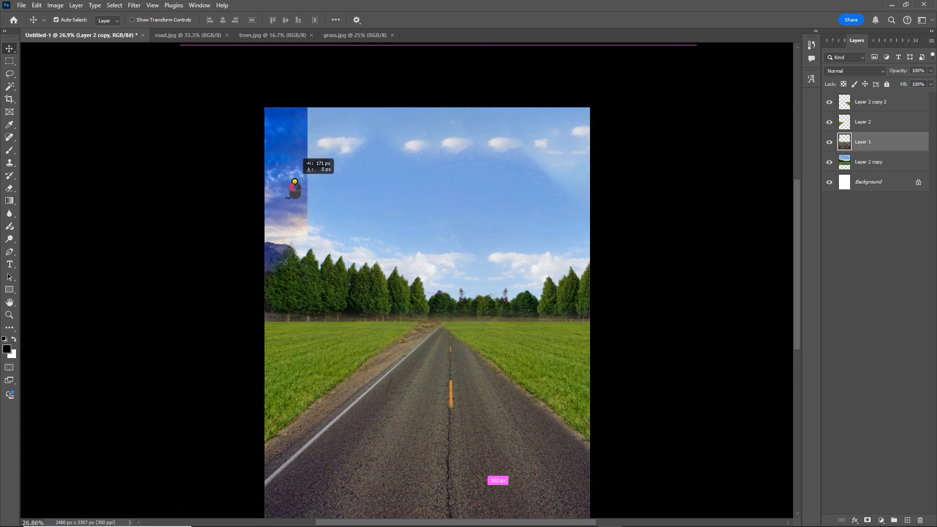
pyautogui.scroll(1, 425, 203)
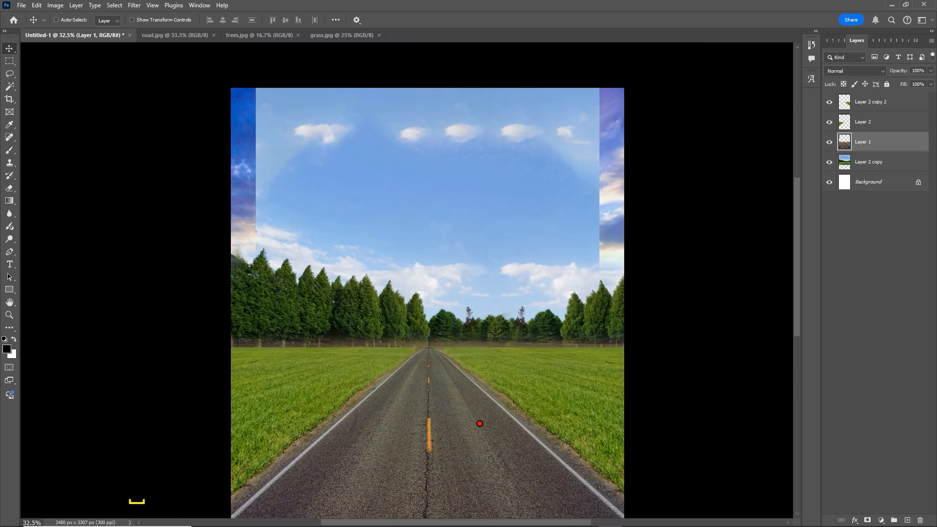
pyautogui.moveTo(477, 418); pyautogui.dragTo(446, 443)
pyautogui.hotkey('ctrl', 'z')
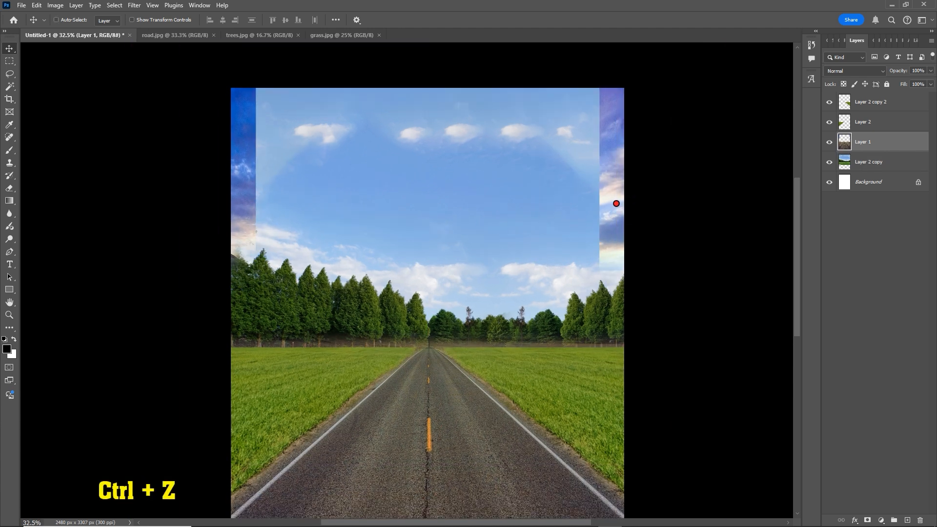
pyautogui.scroll(1, 611, 203)
pyautogui.press('space')
pyautogui.press('e')
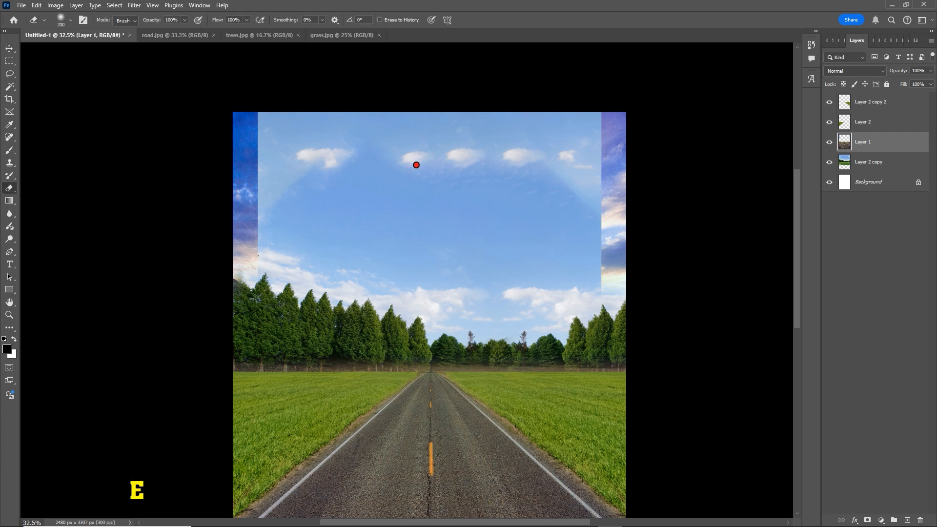
pyautogui.scroll(1, 247, 124)
pyautogui.press(']')
pyautogui.press(']')
pyautogui.press(']')
pyautogui.press(']')
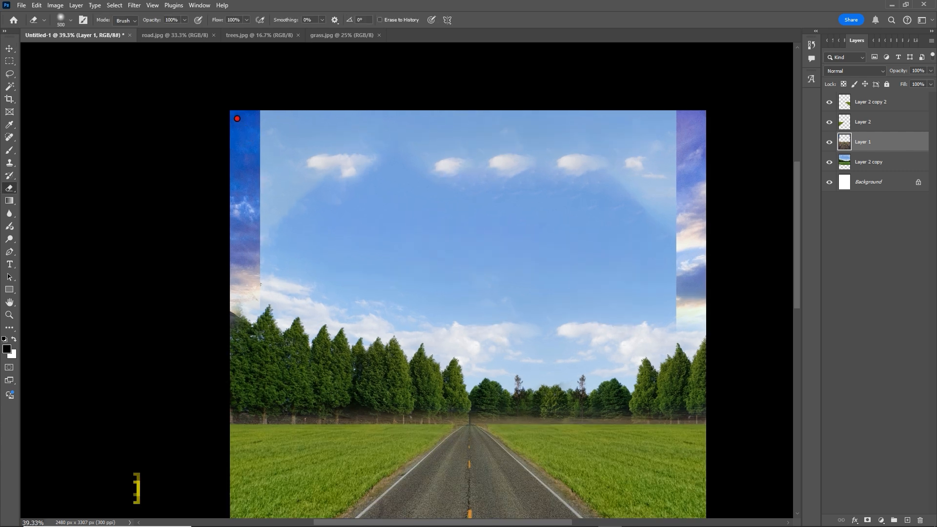
pyautogui.moveTo(273, 195)
pyautogui.mouseDown()
pyautogui.moveTo(193, 282)
pyautogui.moveTo(195, 308)
pyautogui.mouseUp()
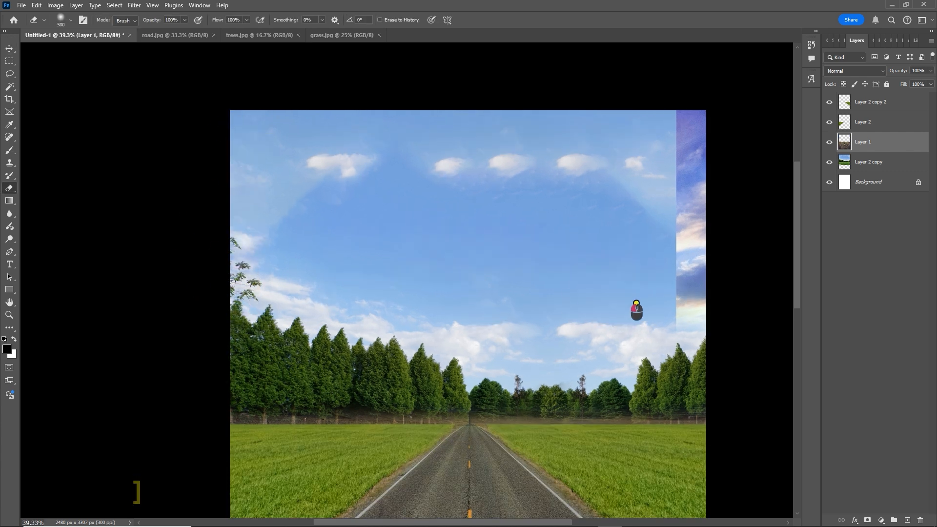
pyautogui.moveTo(634, 310)
pyautogui.mouseDown()
pyautogui.moveTo(657, 232)
pyautogui.moveTo(686, 241)
pyautogui.moveTo(685, 175)
pyautogui.mouseUp()
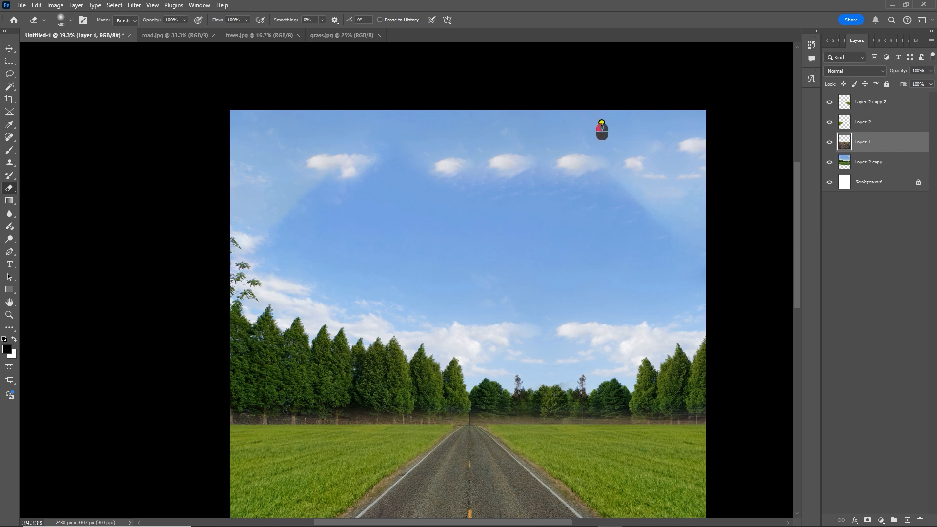
pyautogui.scroll(-5, 512, 345)
pyautogui.press('v')
pyautogui.moveTo(536, 370); pyautogui.dragTo(485, 251)
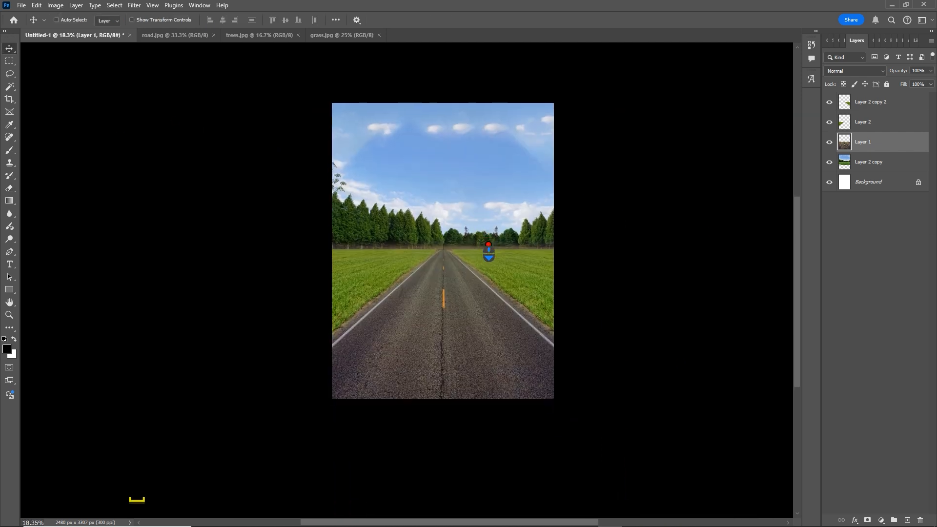
pyautogui.scroll(4, 485, 251)
pyautogui.scroll(-1, 470, 283)
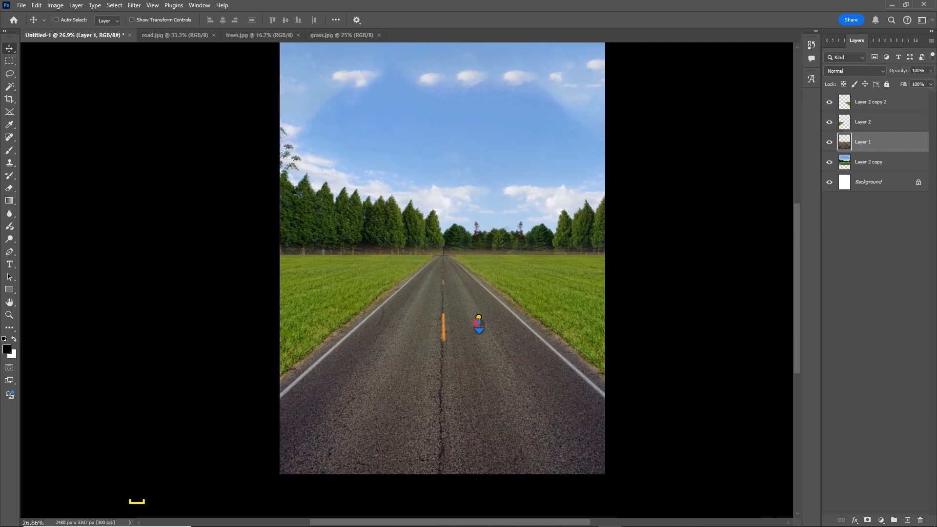
pyautogui.scroll(2, 459, 250)
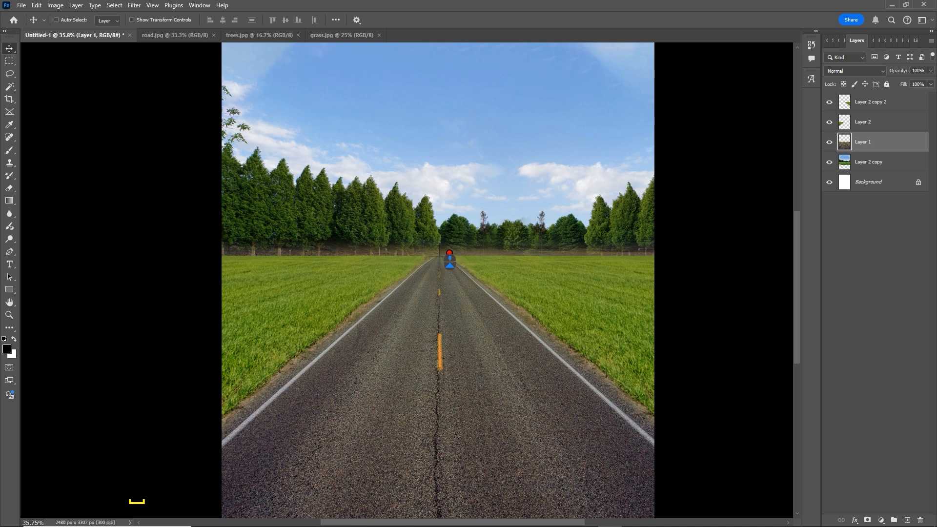
# Step: Select the treeline and sky layer and apply a Gaussian Blur with a radius of 13.9 pixels
pyautogui.press('v')
pyautogui.moveTo(379, 205); pyautogui.dragTo(435, 216)
pyautogui.hotkey('ctrl', 'z')
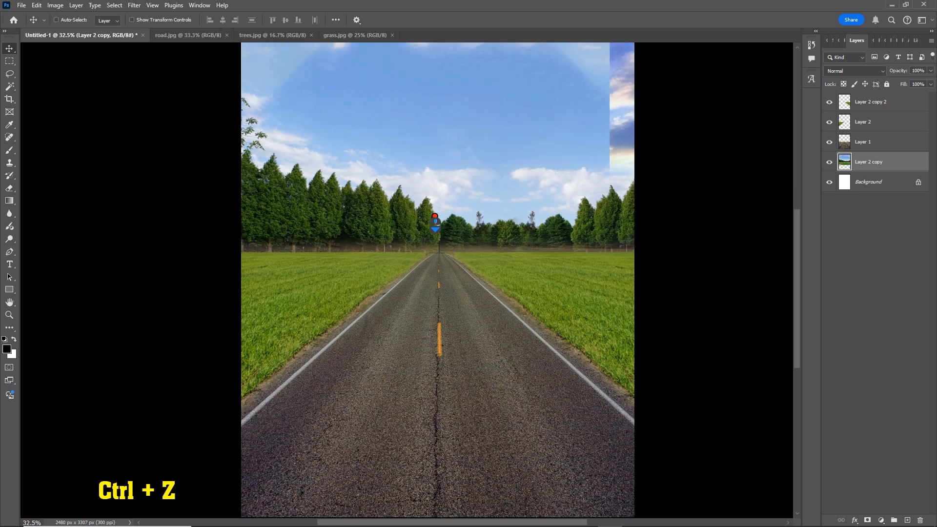
pyautogui.hotkey('ctrl', 'z')
pyautogui.scroll(-1, 477, 234)
pyautogui.hotkey('ctrl', 'shift', 'z')
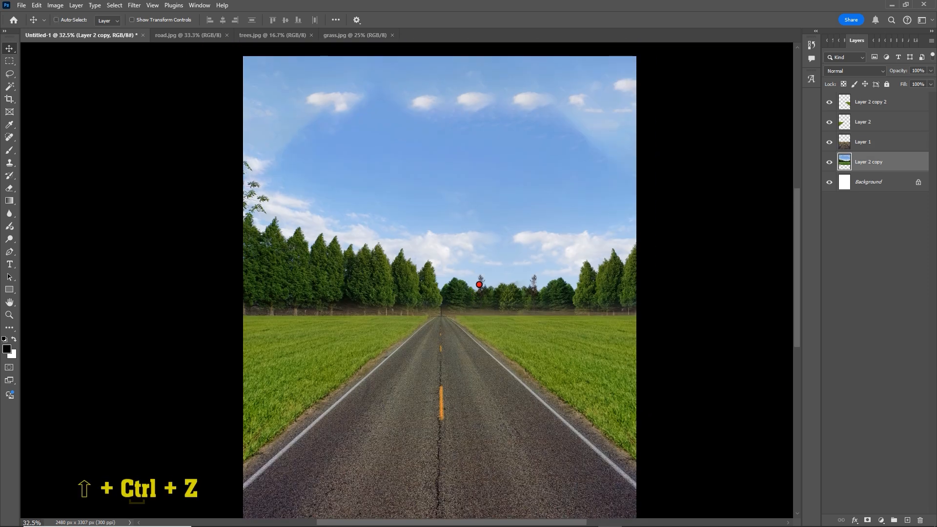
pyautogui.moveTo(478, 265); pyautogui.dragTo(432, 289)
pyautogui.hotkey('ctrl', 'z')
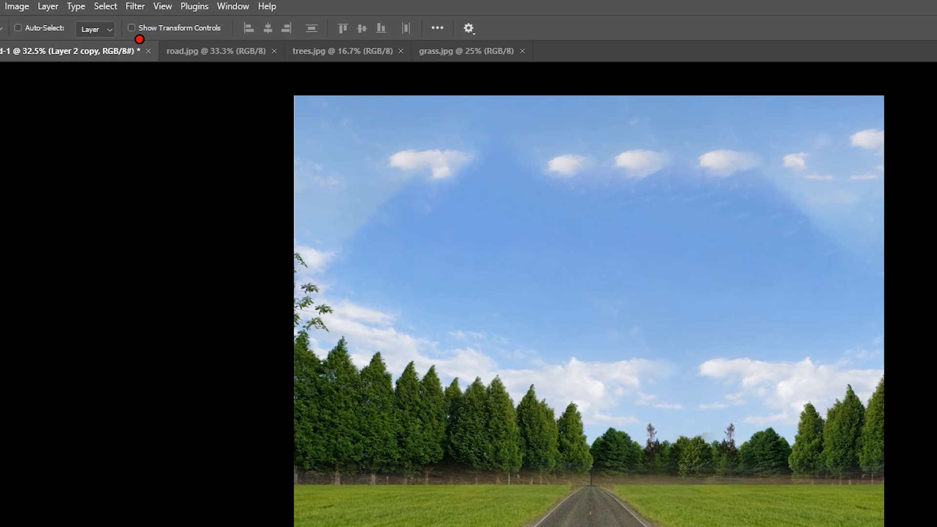
pyautogui.click(134, 5)
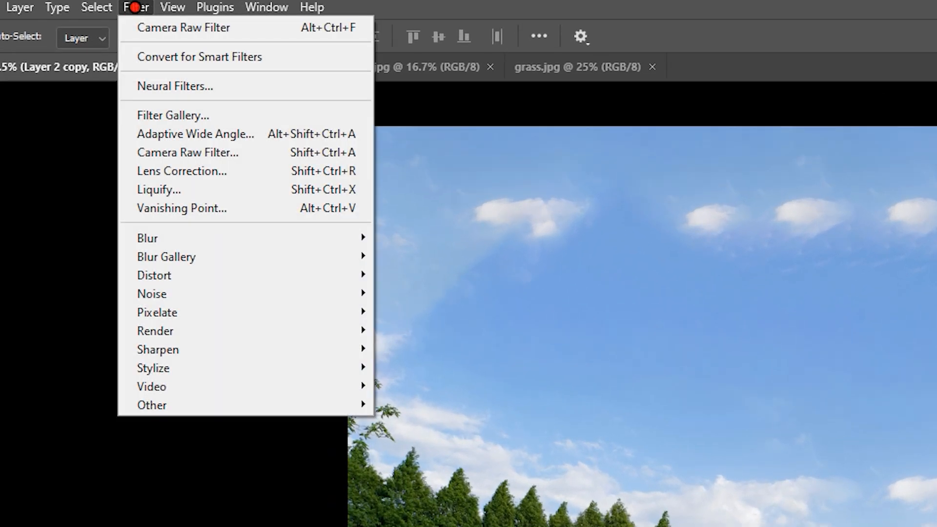
pyautogui.moveTo(270, 236)
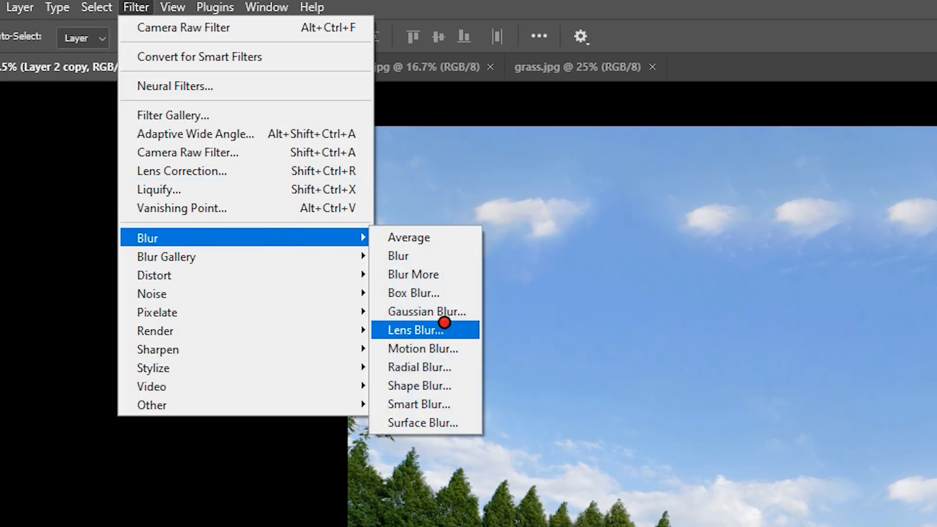
pyautogui.click(446, 315)
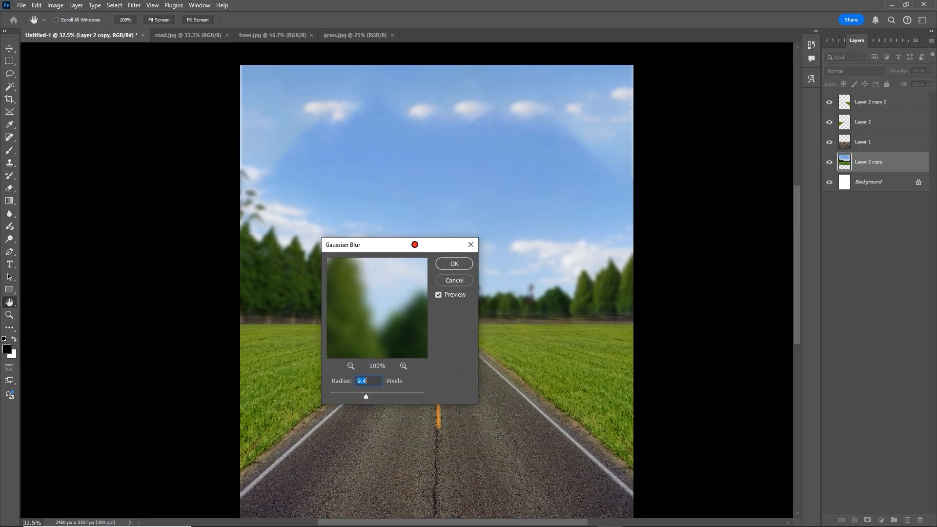
pyautogui.moveTo(415, 244); pyautogui.dragTo(534, 347)
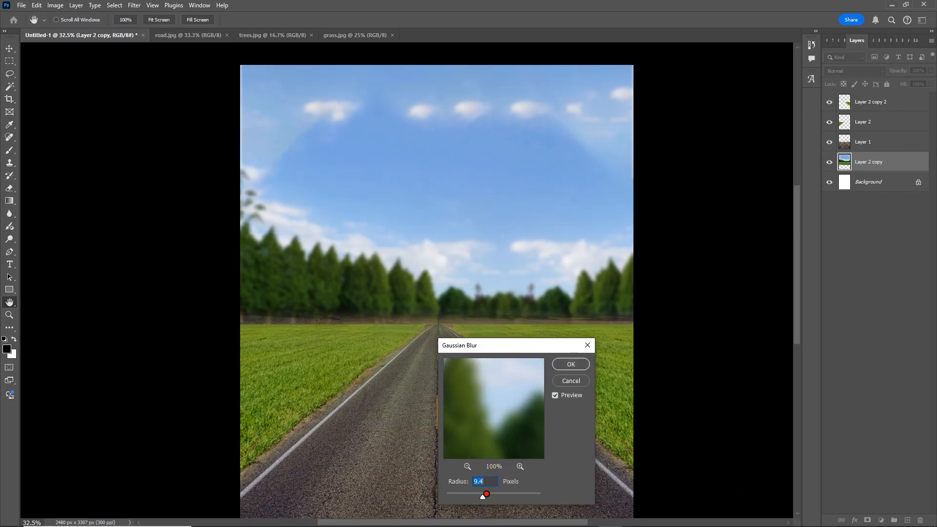
pyautogui.moveTo(490, 495); pyautogui.dragTo(488, 496)
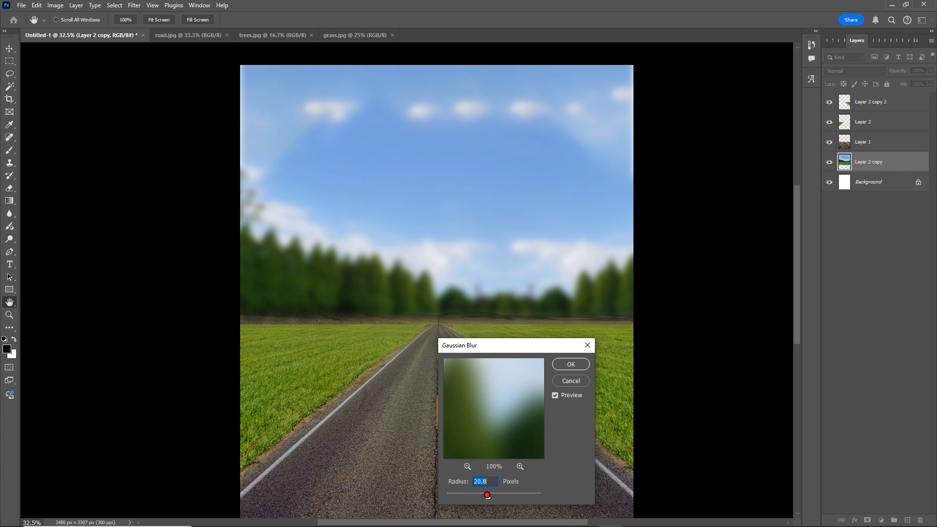
pyautogui.moveTo(486, 497); pyautogui.dragTo(486, 496)
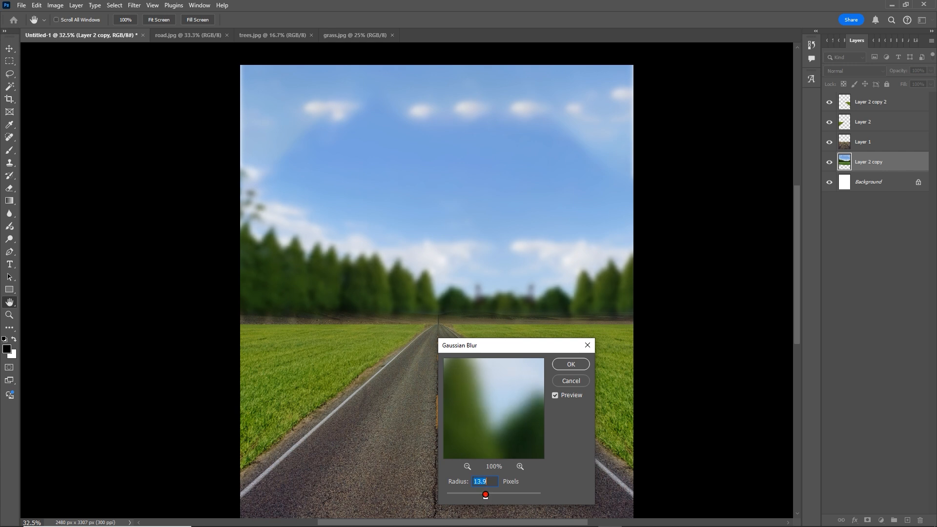
pyautogui.click(566, 364)
pyautogui.press('space')
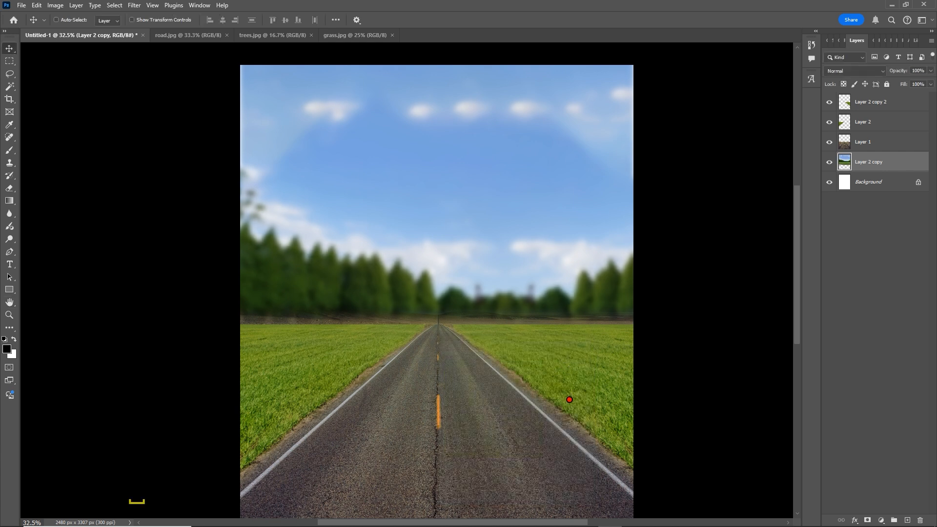
pyautogui.moveTo(570, 400); pyautogui.dragTo(540, 281)
pyautogui.moveTo(460, 218); pyautogui.dragTo(475, 230)
pyautogui.hotkey('ctrl', 't')
pyautogui.moveTo(497, 362); pyautogui.dragTo(502, 360)
pyautogui.hotkey('ctrl', 'z')
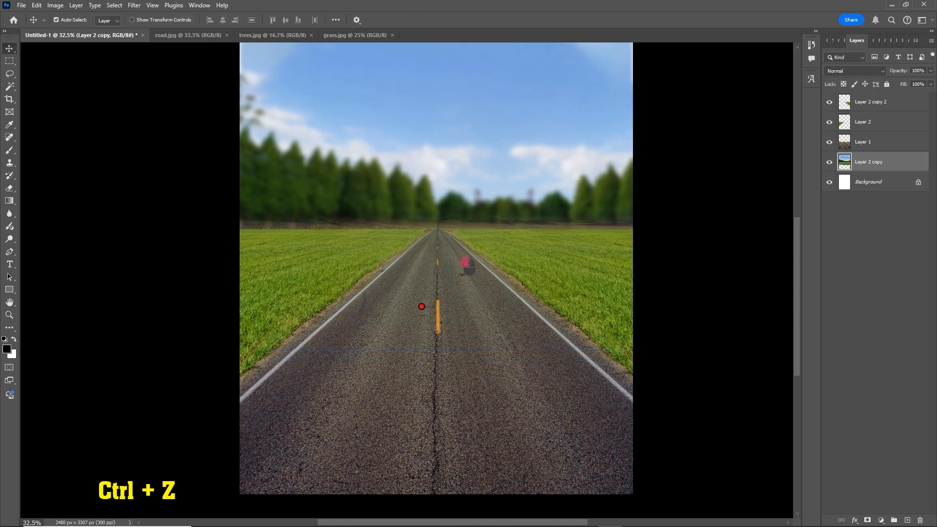
pyautogui.moveTo(420, 308); pyautogui.dragTo(431, 324)
pyautogui.hotkey('ctrl', 'z')
# Step: Try to shorten the road layer from its upper edge to about 97% height, and undo the change
pyautogui.hotkey('ctrl', 't')
pyautogui.scroll(-3, 438, 289)
pyautogui.moveTo(470, 218); pyautogui.dragTo(470, 279)
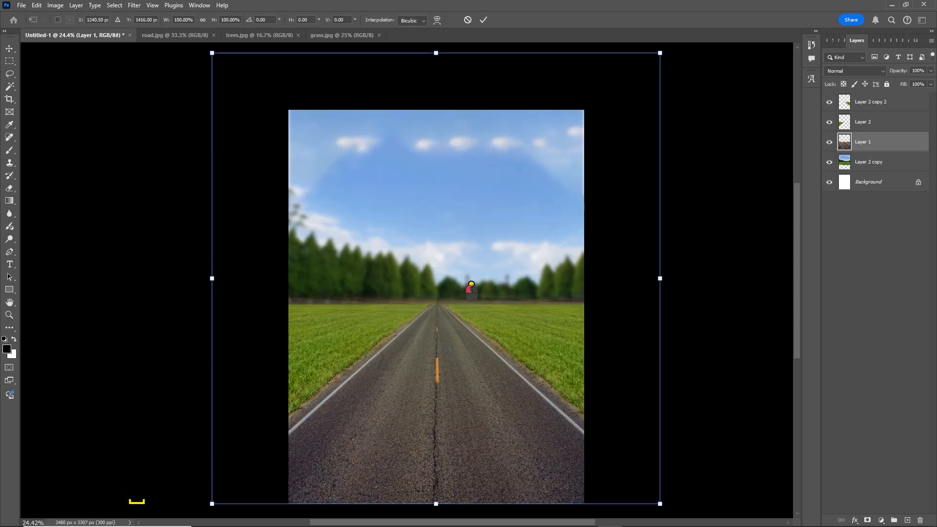
pyautogui.moveTo(436, 53); pyautogui.dragTo(436, 67)
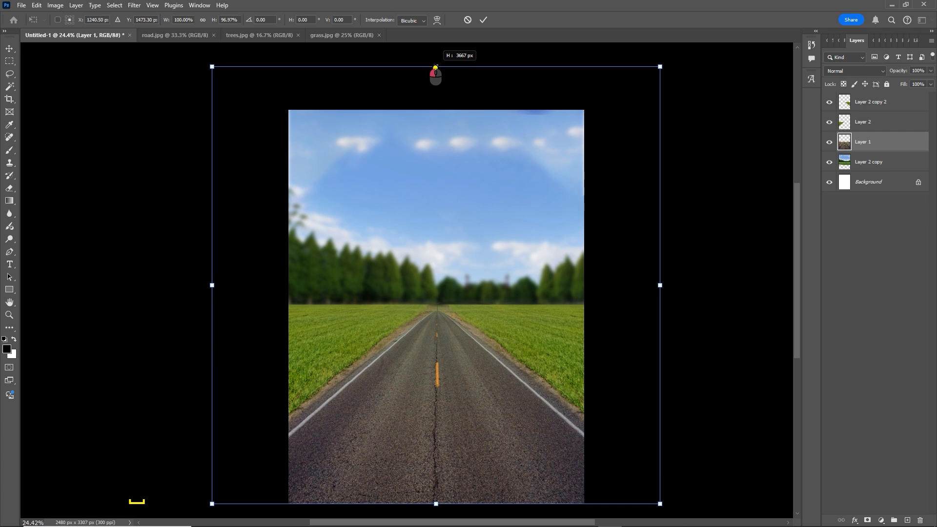
pyautogui.hotkey('ctrl', 'z')
pyautogui.hotkey('ctrl', 'z')
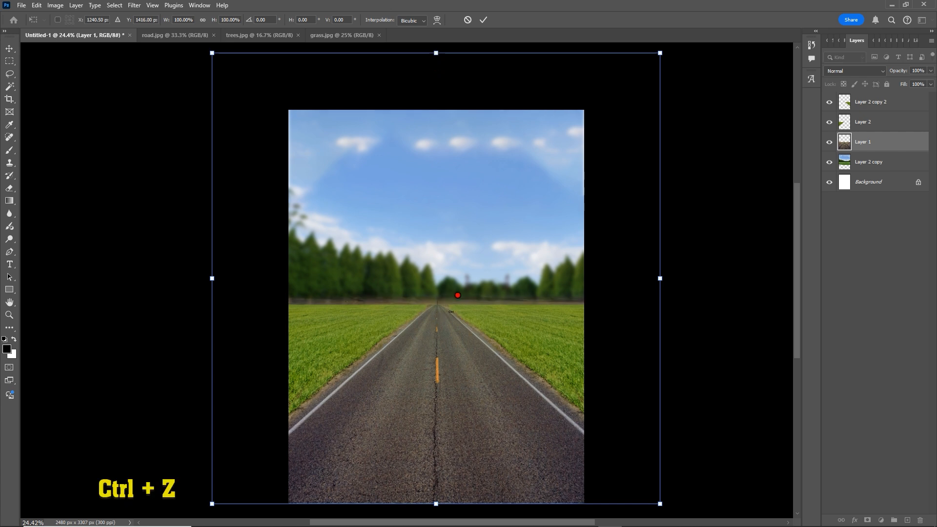
# Step: Select both grass layers and stretch them upward together until their upper edge reaches the base of the treeline
pyautogui.scroll(2, 363, 326)
pyautogui.rightClick(364, 302)
pyautogui.click(378, 311)
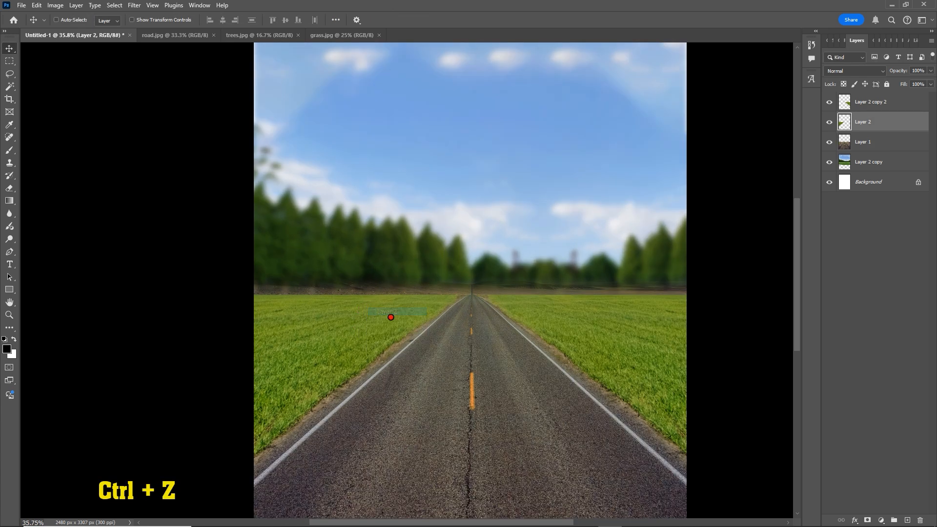
pyautogui.moveTo(389, 318); pyautogui.dragTo(414, 331)
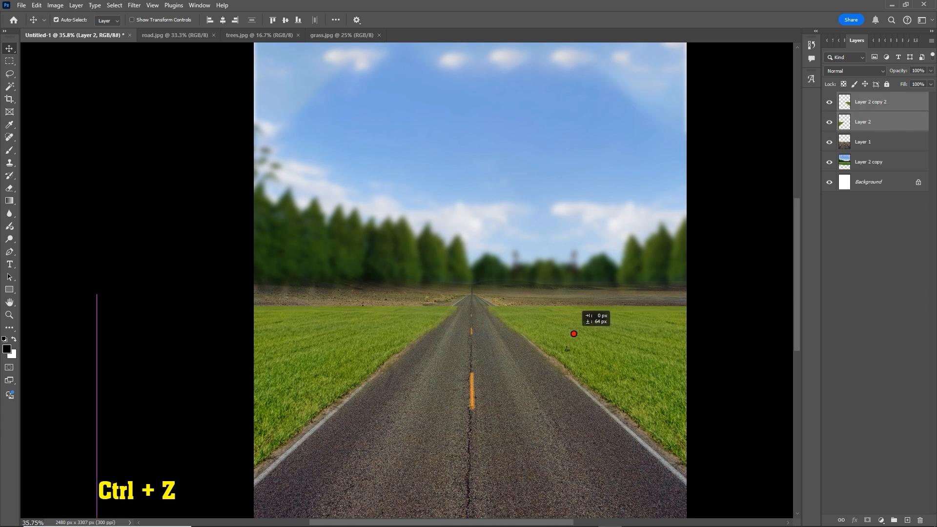
pyautogui.keyDown('ctrl'); pyautogui.keyDown('shift'); pyautogui.click(574, 329); pyautogui.keyUp('shift'); pyautogui.keyUp('ctrl')
pyautogui.scroll(2, 576, 329)
pyautogui.press('ctrl')
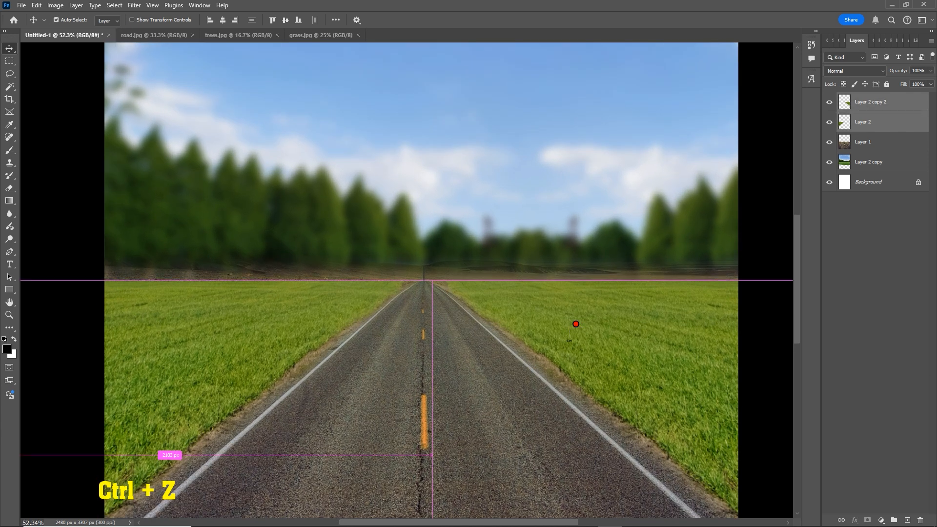
pyautogui.hotkey('ctrl', 't')
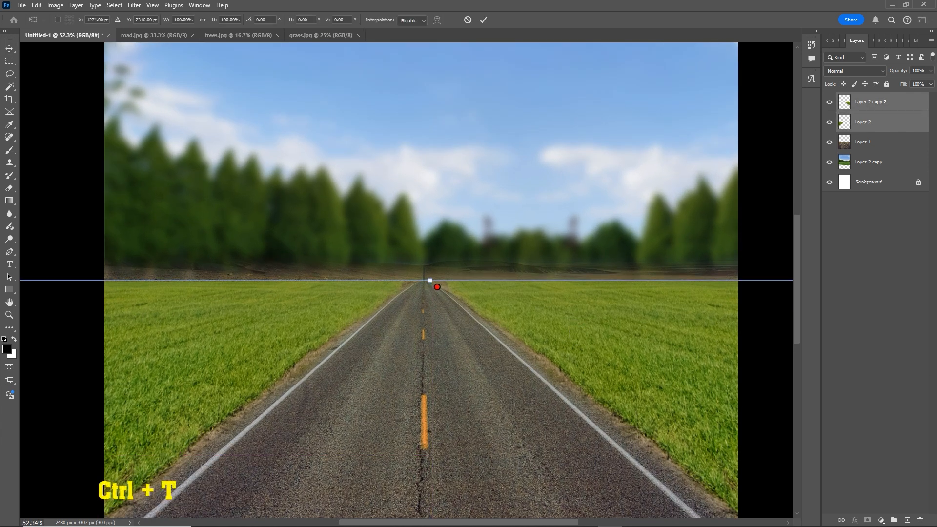
pyautogui.moveTo(432, 278); pyautogui.dragTo(418, 266)
pyautogui.press('Return')
# Step: Transform the left and right grass layers separately to fit their inner edges along the road
pyautogui.rightClick(320, 285)
pyautogui.click(345, 291)
pyautogui.hotkey('ctrl', 't')
pyautogui.press('Return')
pyautogui.click(499, 276)
pyautogui.hotkey('ctrl', 't')
pyautogui.press('Return')
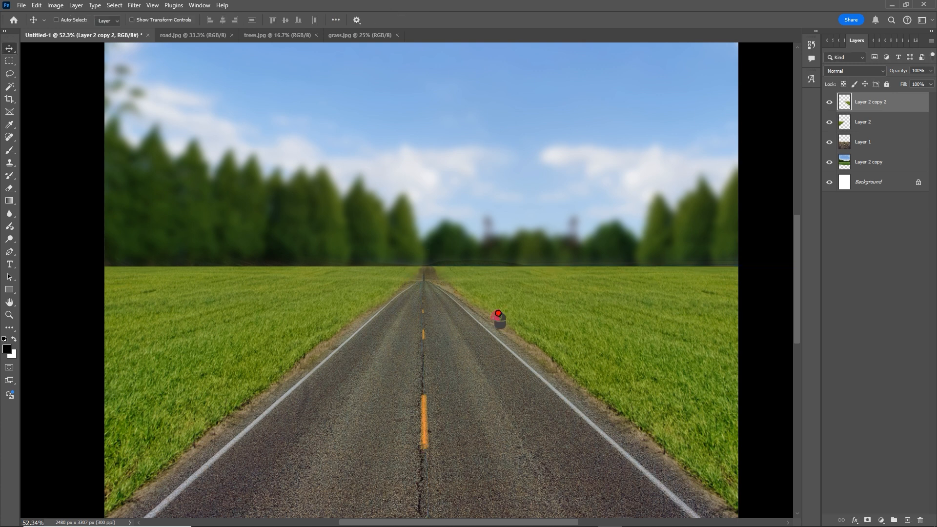
# Step: Select the left and right grass layers and merge them into one layer
pyautogui.scroll(-3, 498, 318)
pyautogui.scroll(2, 345, 332)
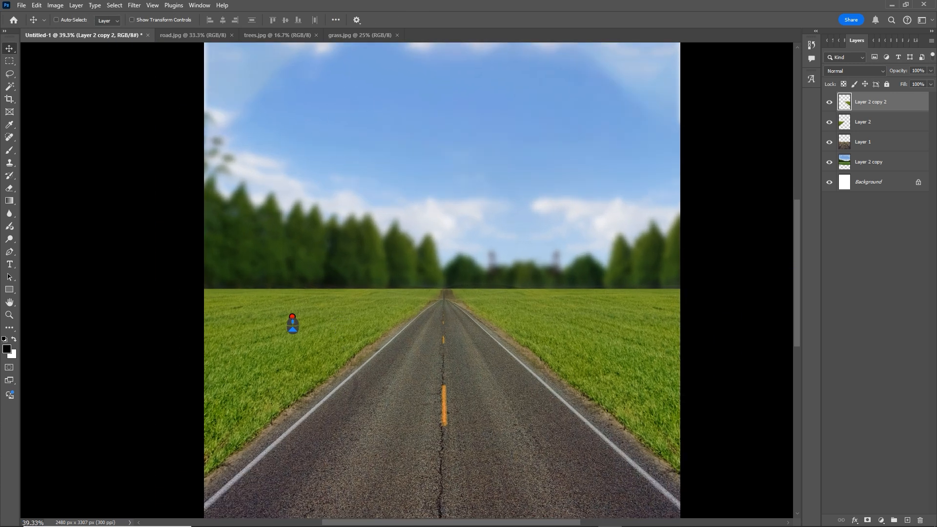
pyautogui.rightClick(292, 319)
pyautogui.click(319, 324)
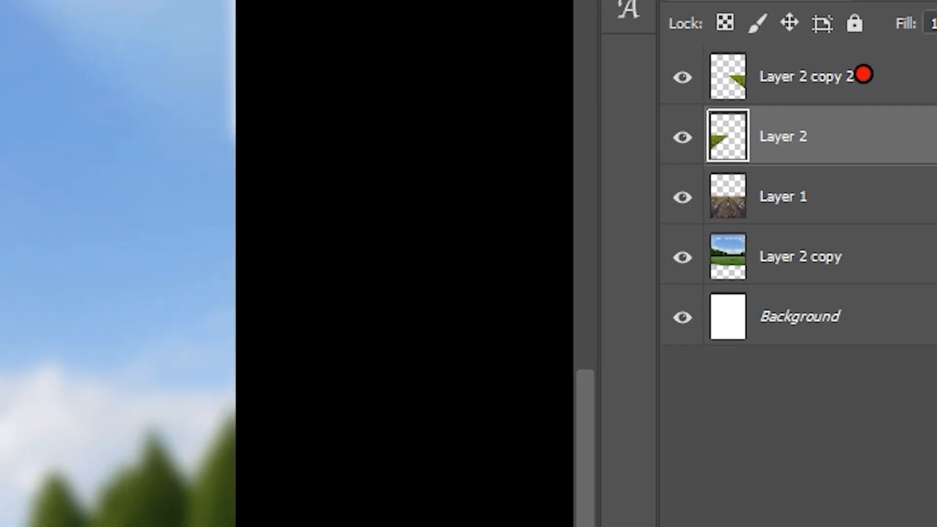
pyautogui.click(888, 102)
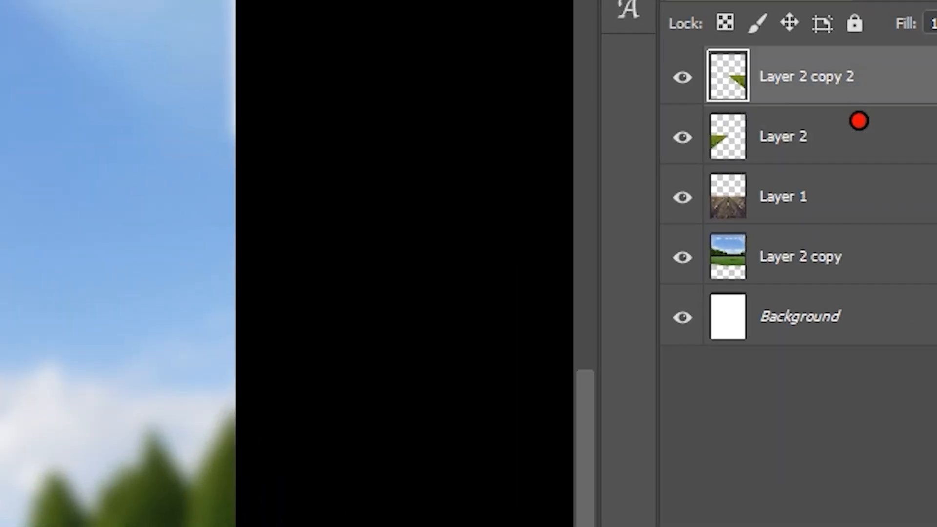
pyautogui.keyDown('ctrl'); pyautogui.click(867, 127); pyautogui.keyUp('ctrl')
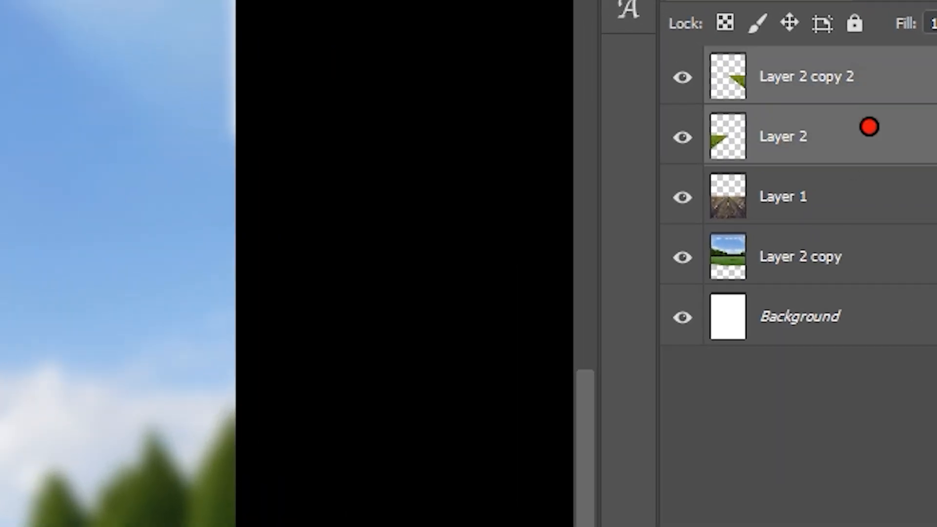
pyautogui.rightClick(844, 128)
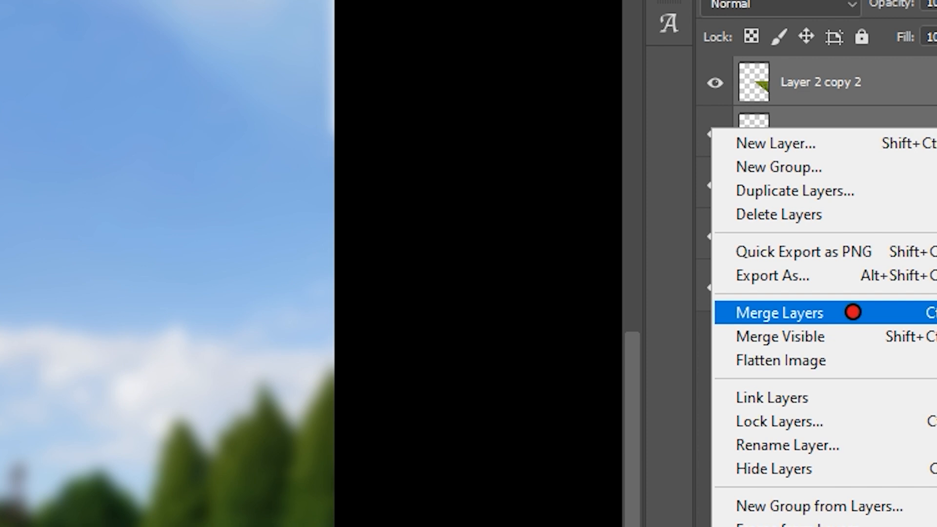
pyautogui.click(845, 348)
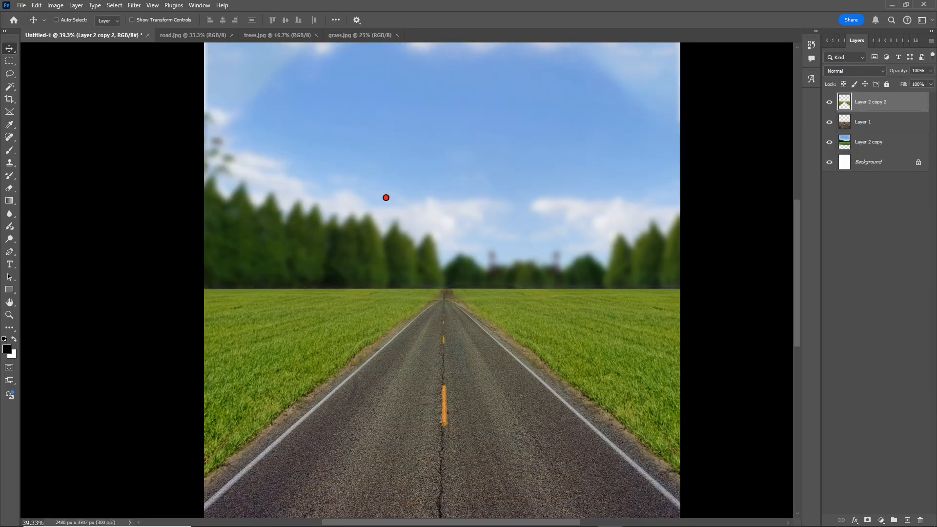
# Step: Soften the merged grass layer's upper edge along the treeline with a soft 200 px Eraser
pyautogui.press('e')
pyautogui.click(10, 188)
pyautogui.click(43, 188)
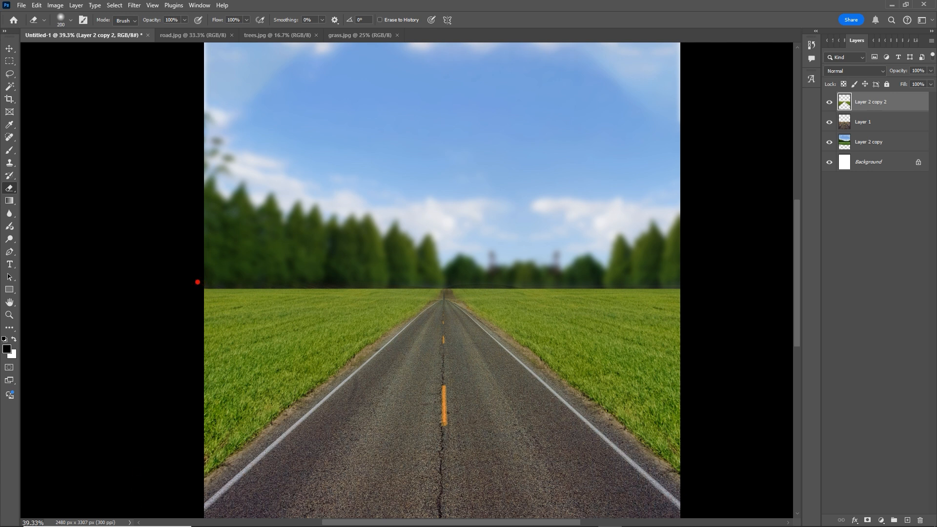
pyautogui.moveTo(197, 283)
pyautogui.mouseDown()
pyautogui.moveTo(726, 286)
pyautogui.moveTo(49, 279)
pyautogui.mouseUp()
pyautogui.press('v')
pyautogui.scroll(-2, 537, 307)
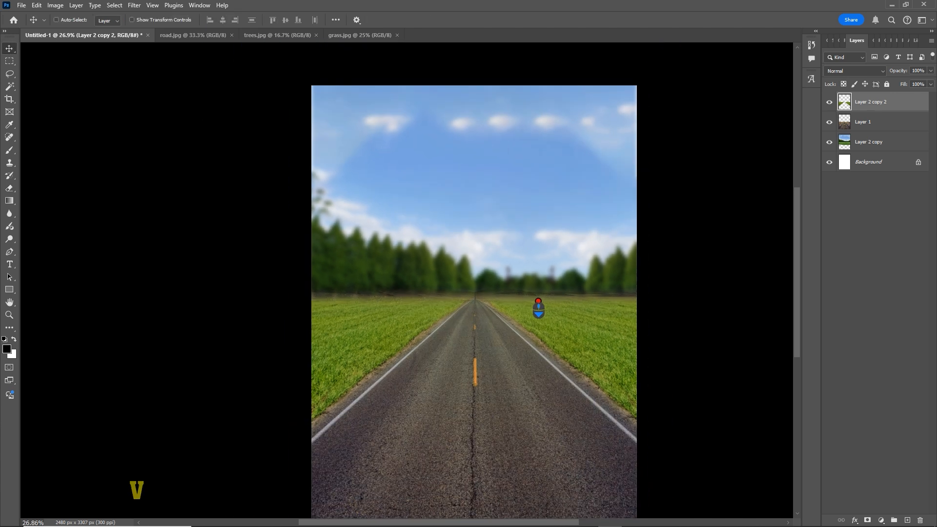
pyautogui.scroll(-2, 493, 308)
pyautogui.scroll(2, 482, 283)
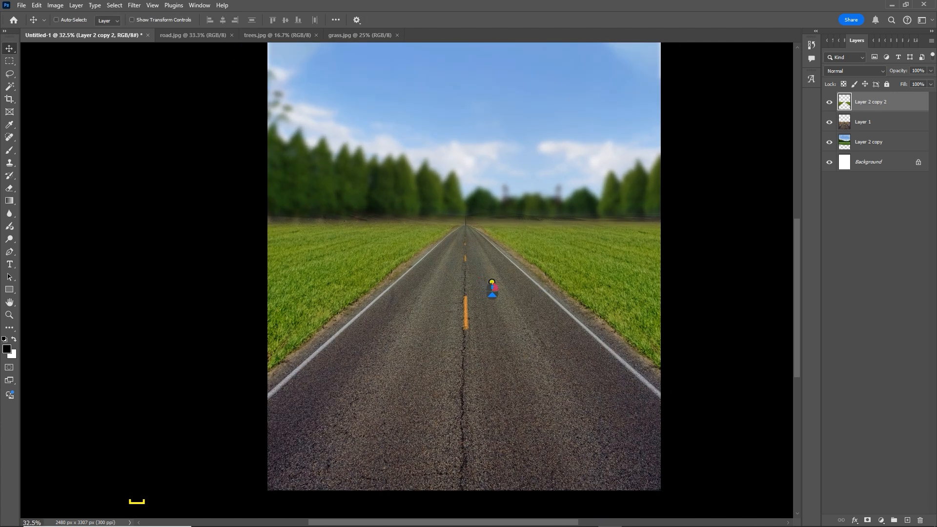
pyautogui.keyDown('ctrl'); pyautogui.click(522, 289); pyautogui.keyUp('ctrl')
pyautogui.hotkey('ctrl', 't')
pyautogui.press('Return')
pyautogui.press('space')
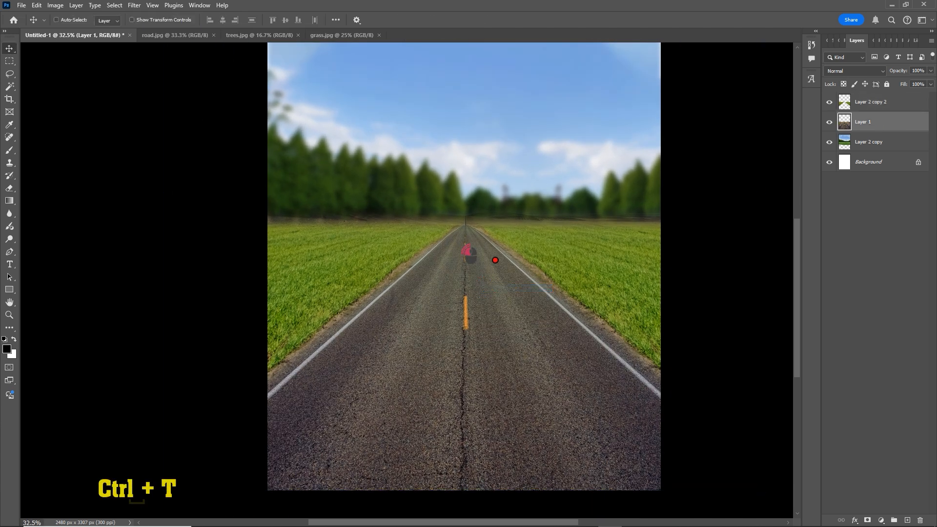
pyautogui.moveTo(509, 257); pyautogui.dragTo(505, 284)
pyautogui.hotkey('ctrl', 't')
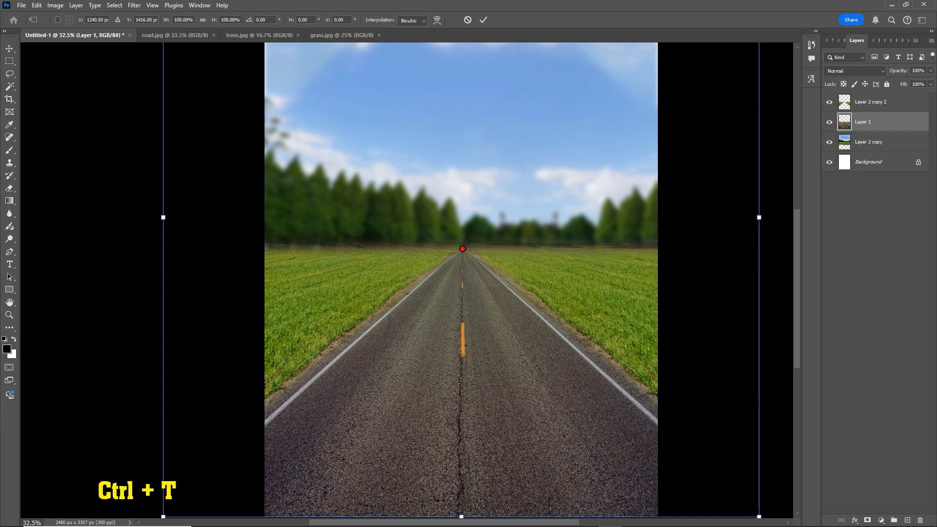
pyautogui.press('Return')
pyautogui.scroll(-2, 490, 274)
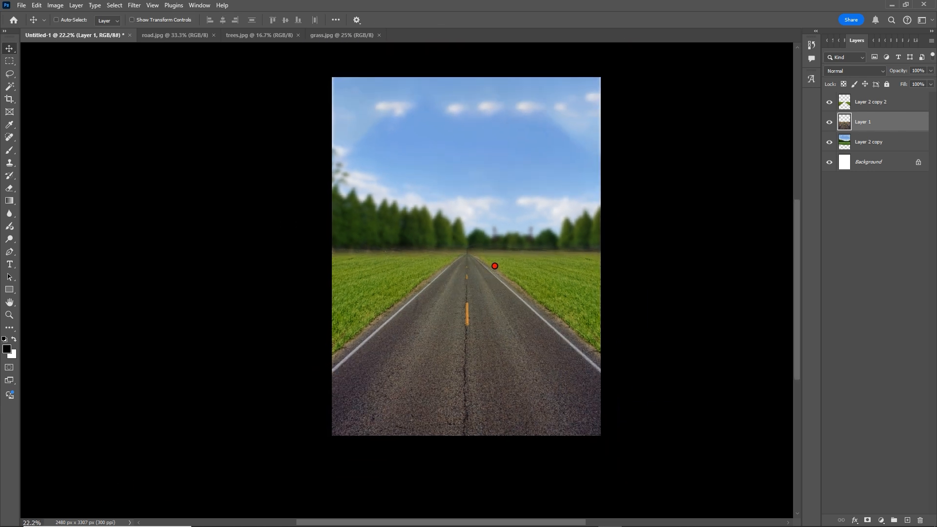
# Step: Crop the document to its current canvas bounds, deleting the layer pixels that extend beyond the page
pyautogui.press('c')
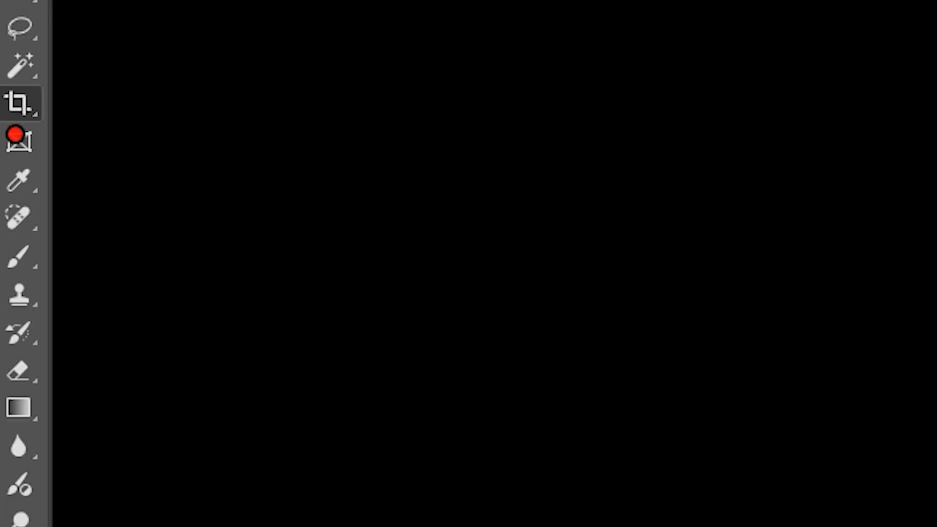
pyautogui.rightClick(10, 100)
pyautogui.click(169, 103)
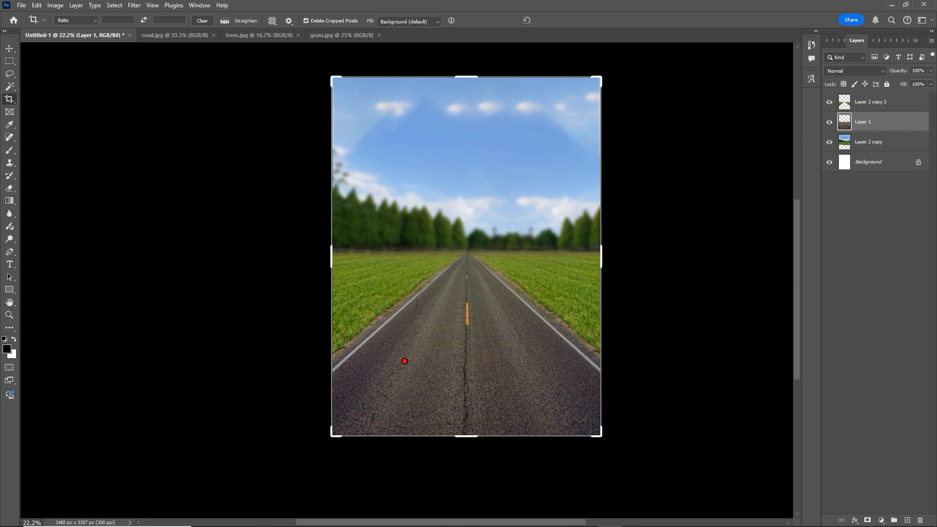
pyautogui.doubleClick(468, 198)
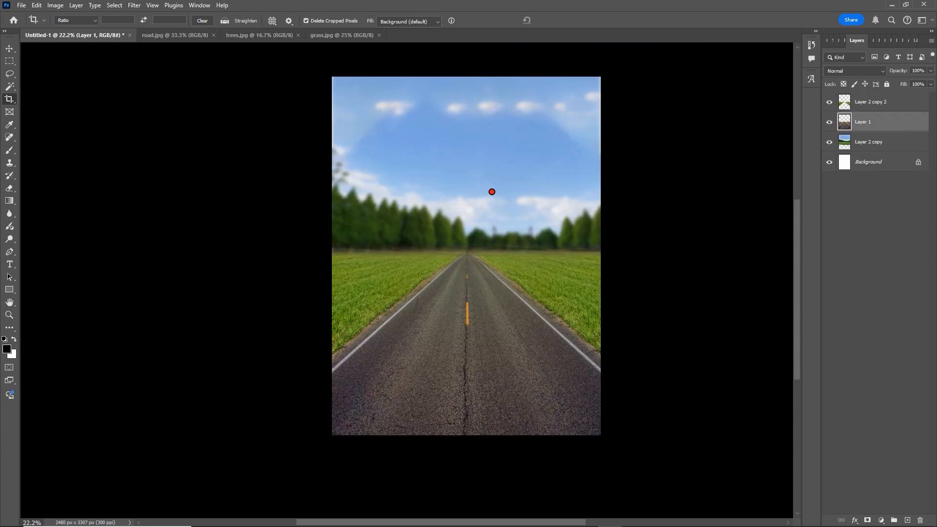
pyautogui.press('v')
# Step: Try to resize the treeline and sky layer from its lower edge, and undo the change
pyautogui.scroll(2, 491, 200)
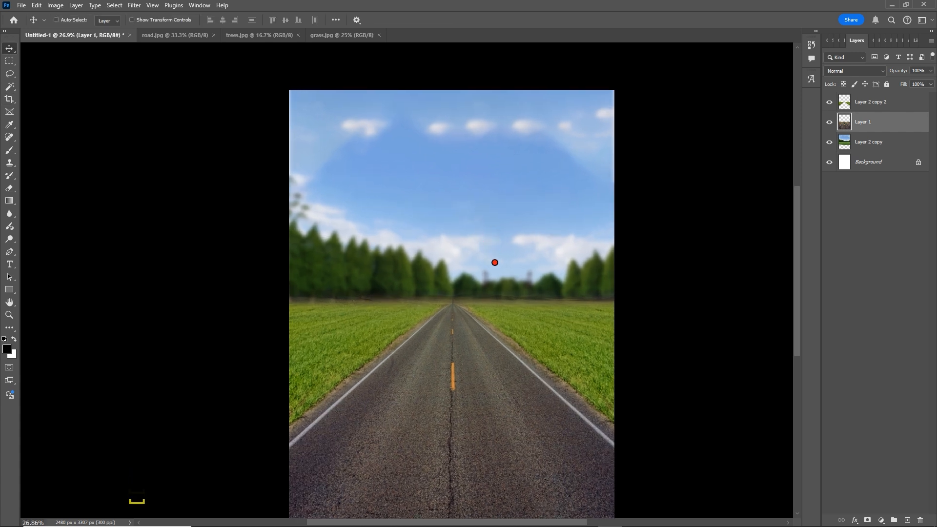
pyautogui.hotkey('ctrl', 't')
pyautogui.doubleClick(466, 285)
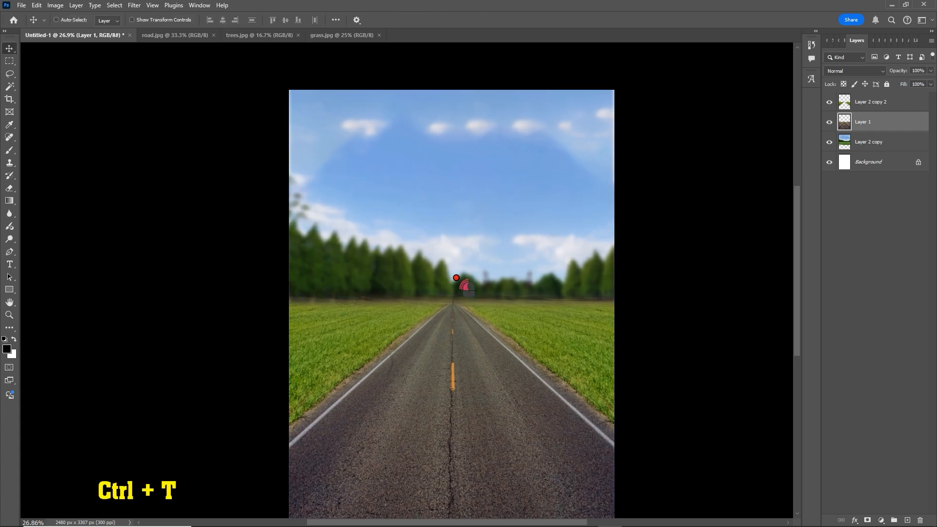
pyautogui.rightClick(457, 278)
pyautogui.click(461, 284)
pyautogui.hotkey('ctrl', 't')
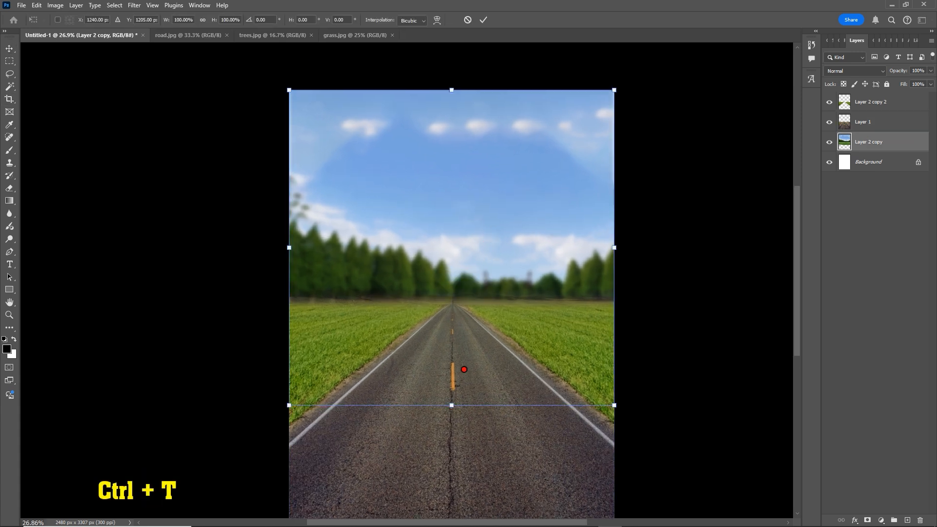
pyautogui.moveTo(455, 405); pyautogui.dragTo(449, 408)
pyautogui.hotkey('ctrl', 'z')
pyautogui.hotkey('ctrl', 'z')
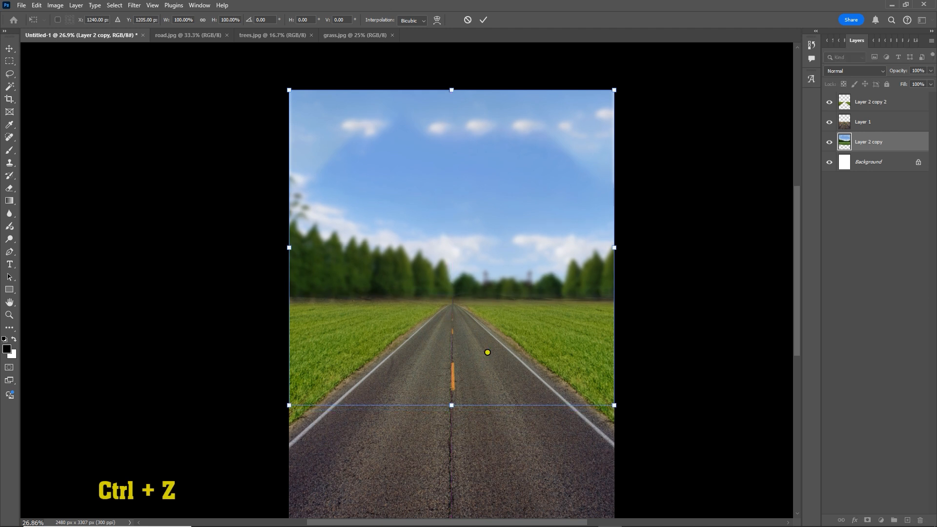
# Step: Select the road layer and erase its leftover dark strip along the horizon with a soft 400 px Eraser
pyautogui.keyDown('ctrl'); pyautogui.click(470, 375); pyautogui.keyUp('ctrl')
pyautogui.hotkey('ctrl', 't')
pyautogui.doubleClick(461, 322)
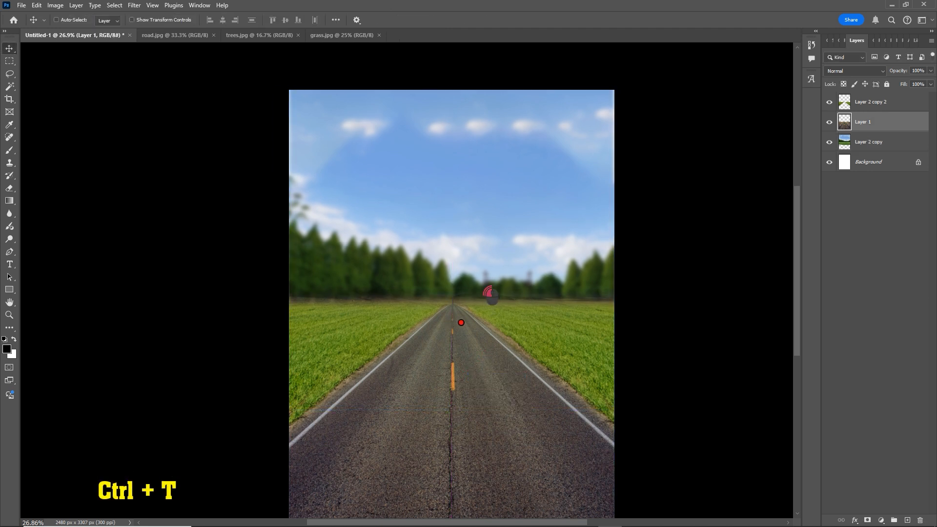
pyautogui.moveTo(355, 333); pyautogui.dragTo(356, 361)
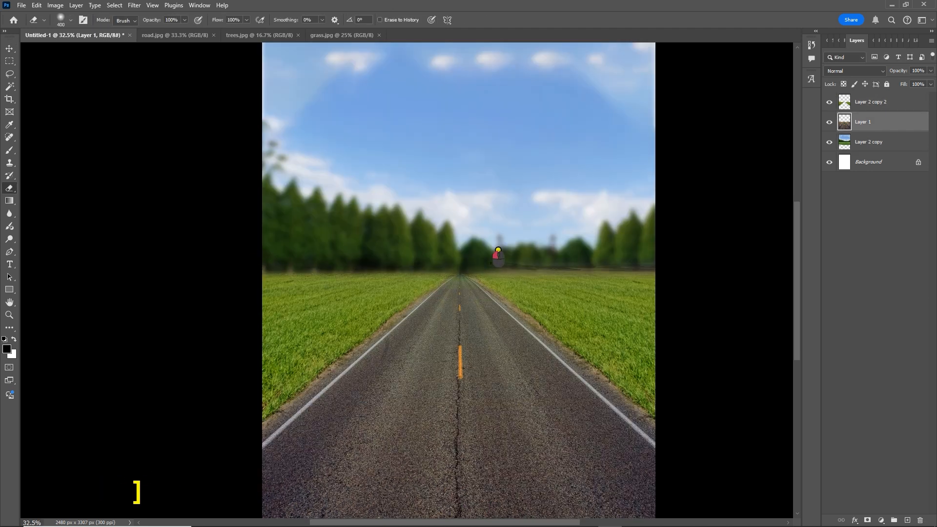
pyautogui.press('v')
pyautogui.scroll(-3, 569, 352)
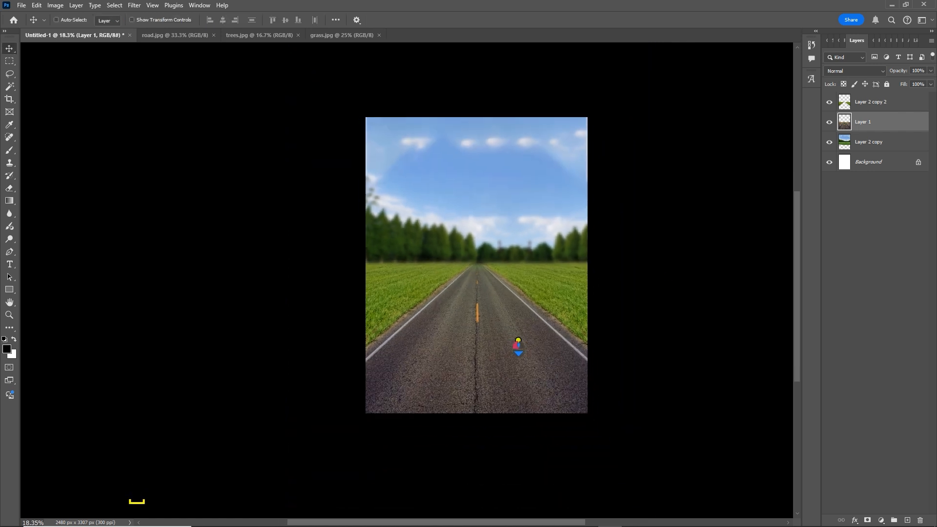
pyautogui.scroll(2, 518, 335)
pyautogui.moveTo(519, 339); pyautogui.dragTo(507, 376)
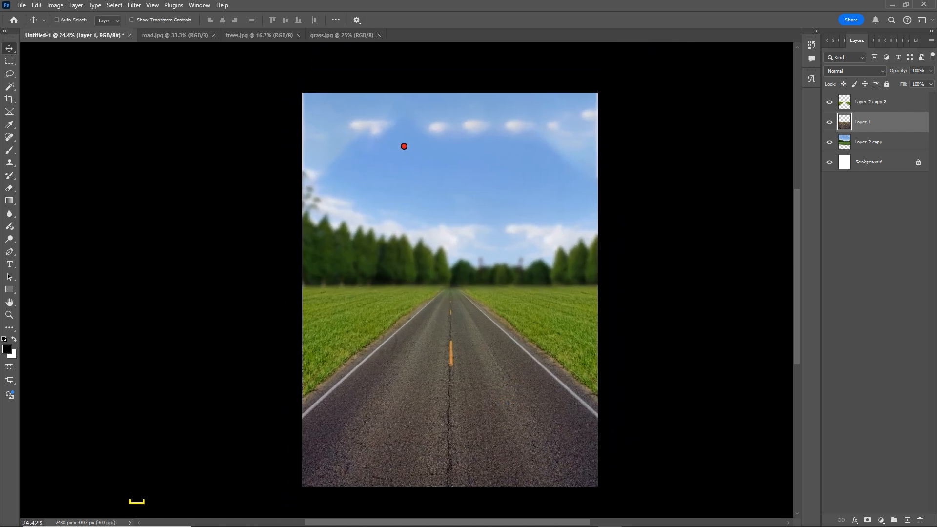
# Step: Select the treeline and sky layer and set the foreground color to light cyan 8ffeff
pyautogui.moveTo(404, 147); pyautogui.dragTo(423, 151)
pyautogui.hotkey('ctrl', 'z')
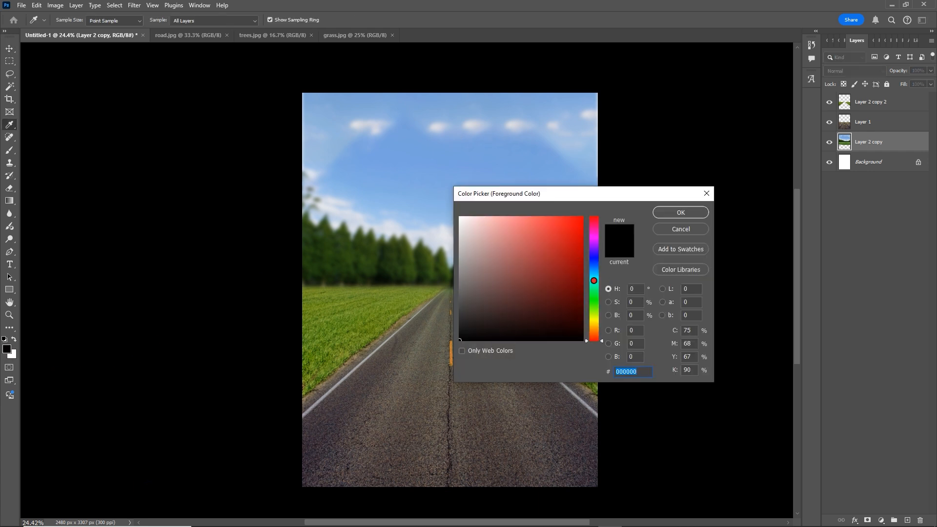
pyautogui.click(594, 279)
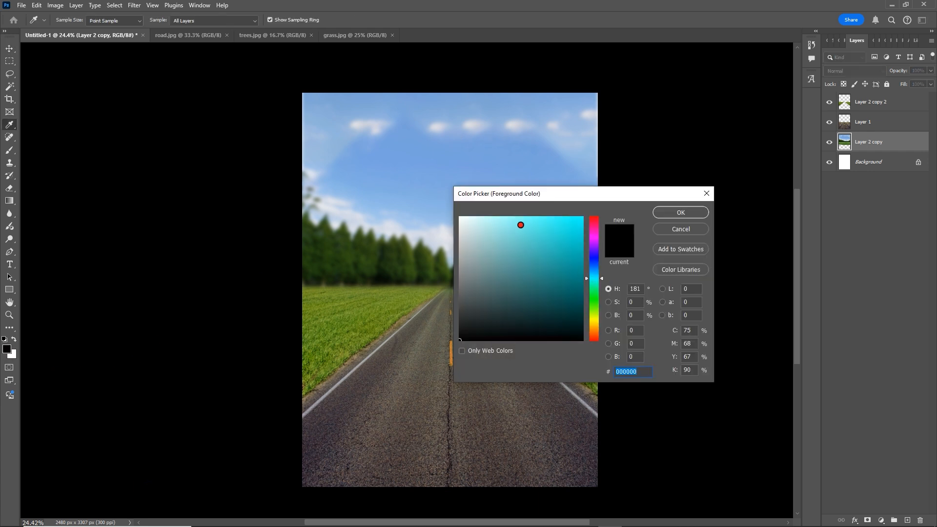
pyautogui.moveTo(521, 226); pyautogui.dragTo(511, 205)
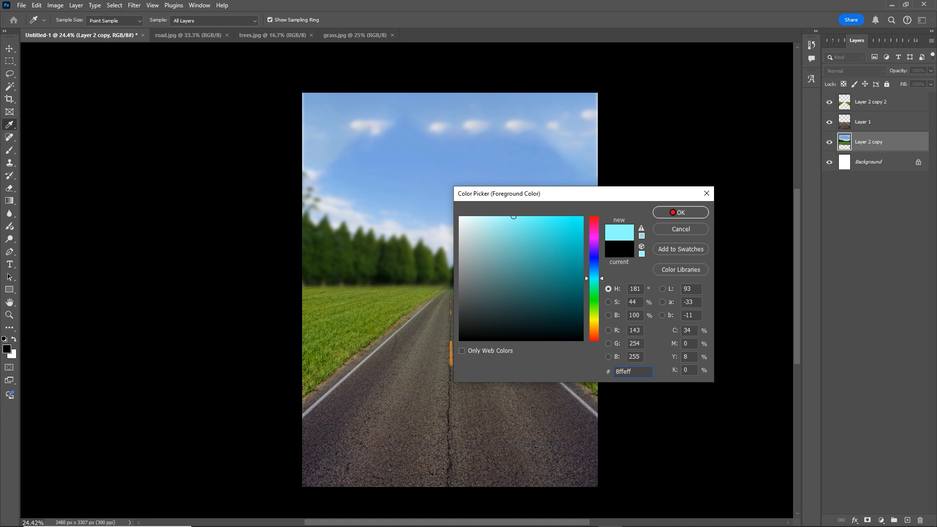
pyautogui.click(673, 212)
# Step: Activate the Brush tool and add a new normal-mode layer directly above the treeline and sky layer
pyautogui.press('b')
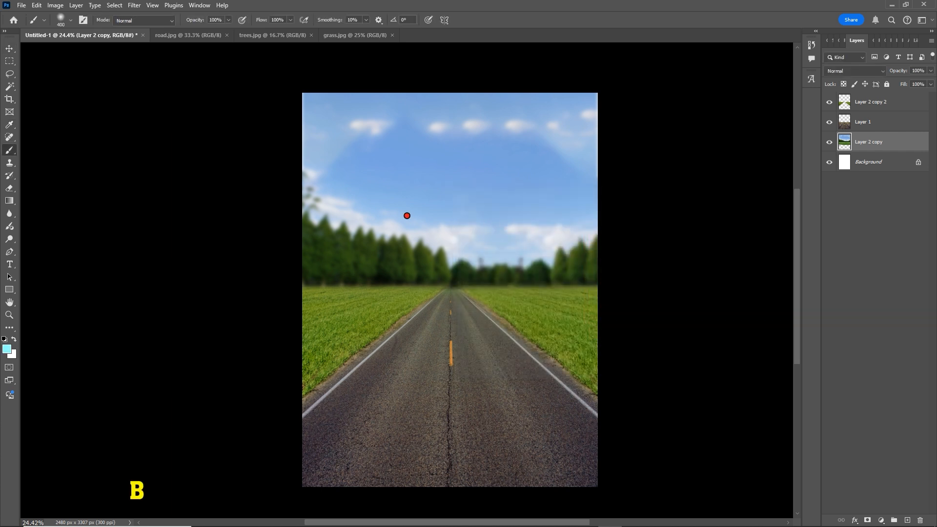
pyautogui.rightClick(6, 152)
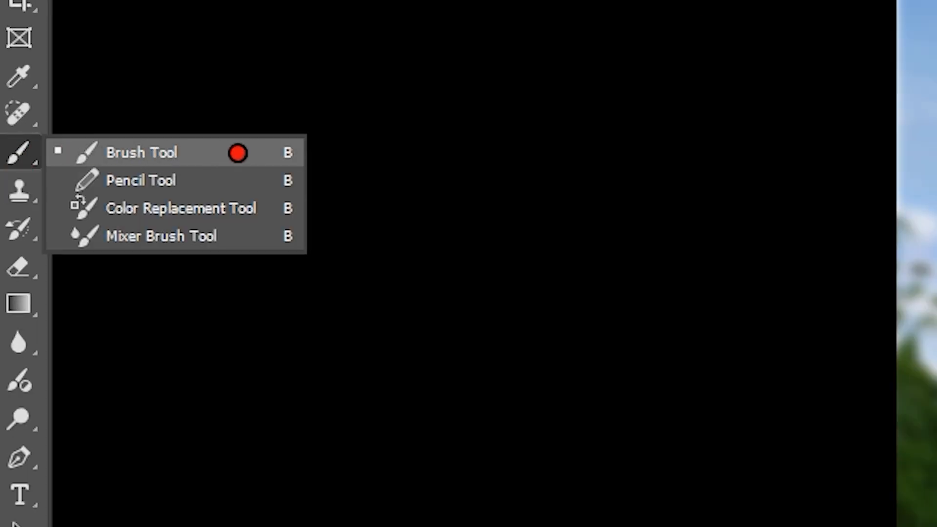
pyautogui.click(165, 153)
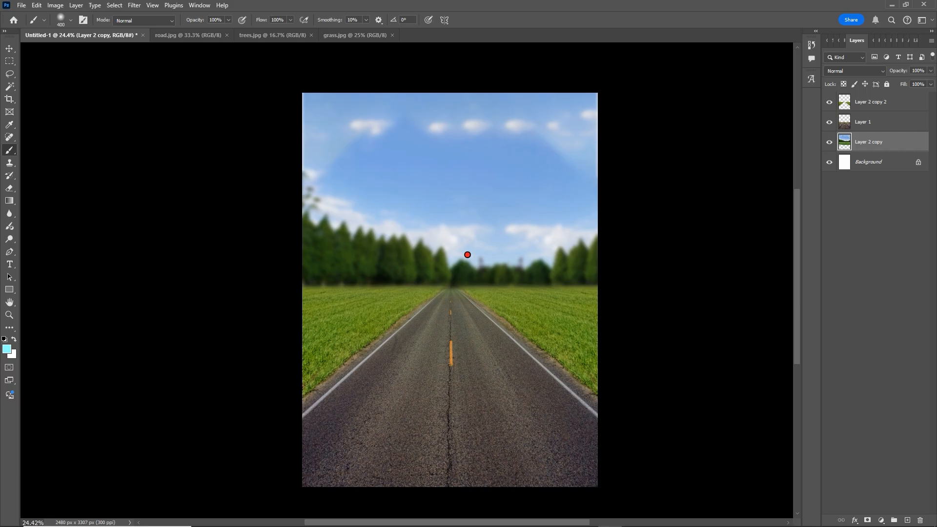
pyautogui.hotkey('ctrl', 'shift', 'n')
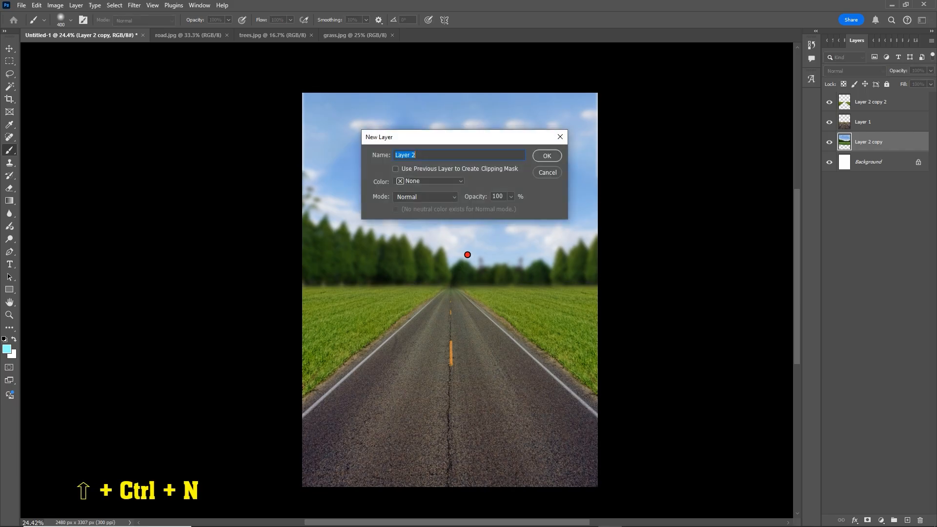
pyautogui.press('Return')
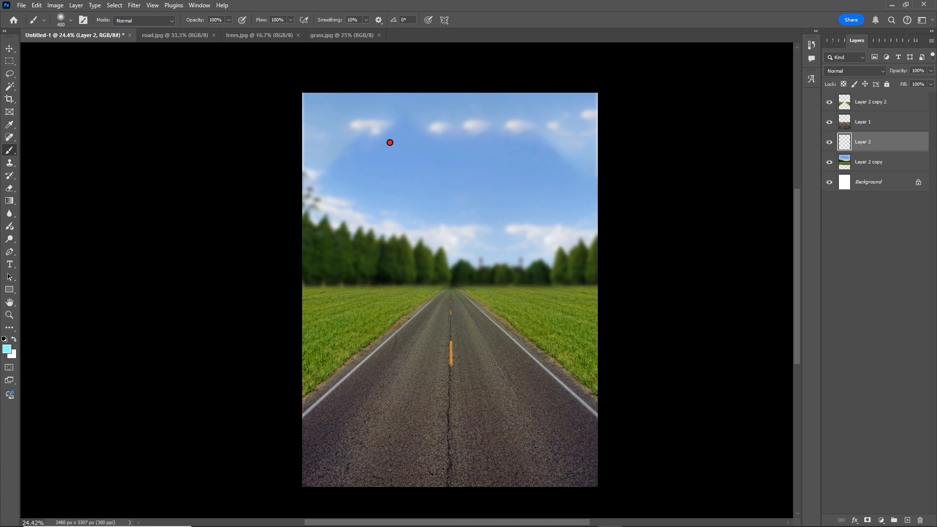
# Step: Paint soft light cyan across the upper sky on the new layer with an enlarged brush
pyautogui.press(']')
pyautogui.press(']')
pyautogui.moveTo(292, 122)
pyautogui.mouseDown()
pyautogui.moveTo(390, 79)
pyautogui.moveTo(532, 78)
pyautogui.moveTo(572, 88)
pyautogui.moveTo(583, 125)
pyautogui.moveTo(622, 140)
pyautogui.moveTo(513, 105)
pyautogui.moveTo(381, 107)
pyautogui.moveTo(546, 116)
pyautogui.mouseUp()
# Step: Stretch the cyan paint layer downward from its lower edge so the tint fades over the treeline
pyautogui.press('v')
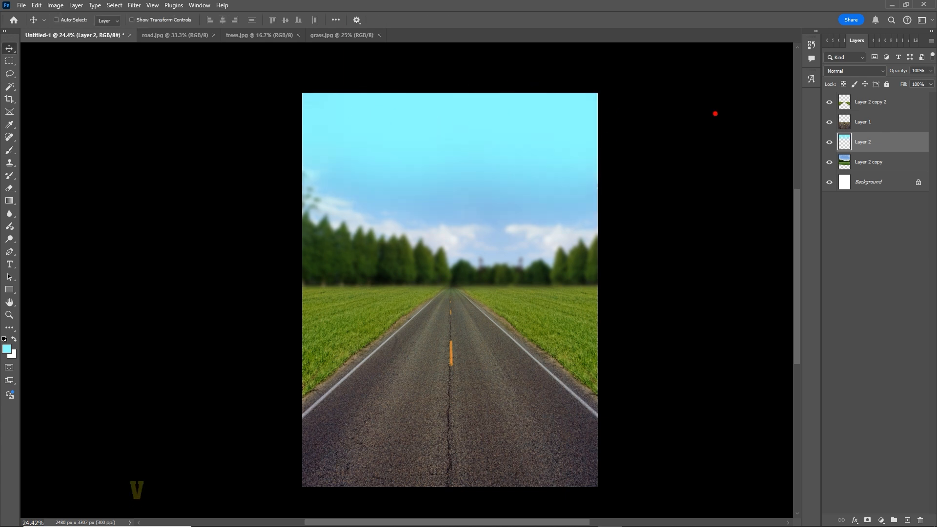
pyautogui.hotkey('ctrl', 't')
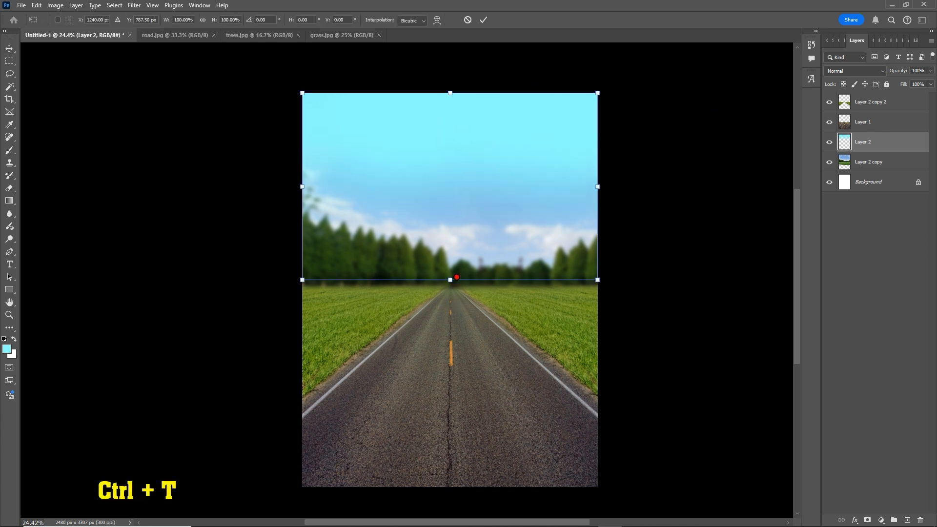
pyautogui.moveTo(451, 280); pyautogui.dragTo(492, 340)
pyautogui.press('Return')
pyautogui.scroll(-2, 471, 342)
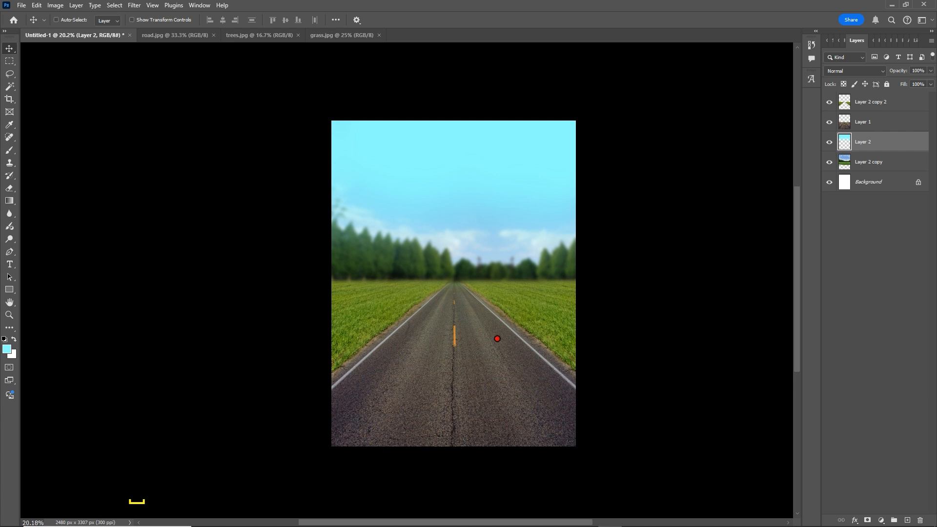
# Step: Try to move the treeline and sky layer, and undo the change
pyautogui.click(862, 163)
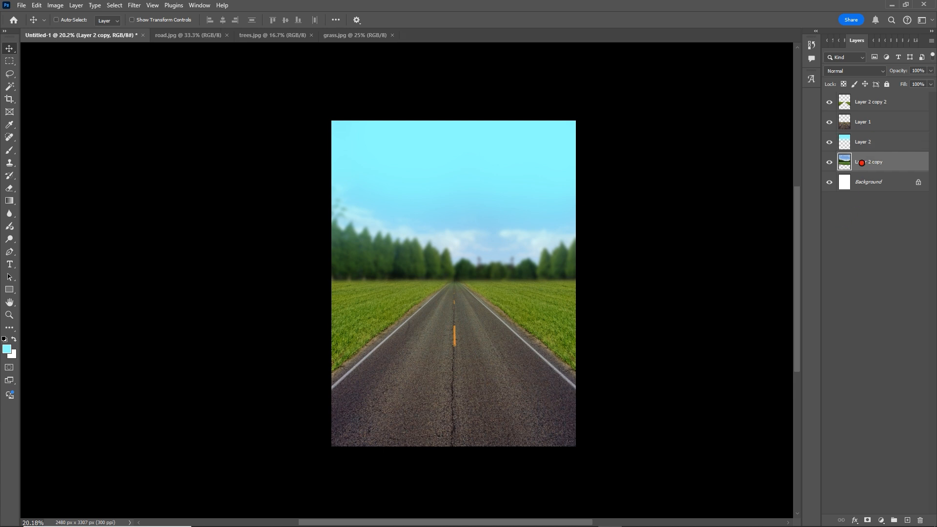
pyautogui.moveTo(535, 305); pyautogui.dragTo(493, 371)
pyautogui.hotkey('ctrl', 'z')
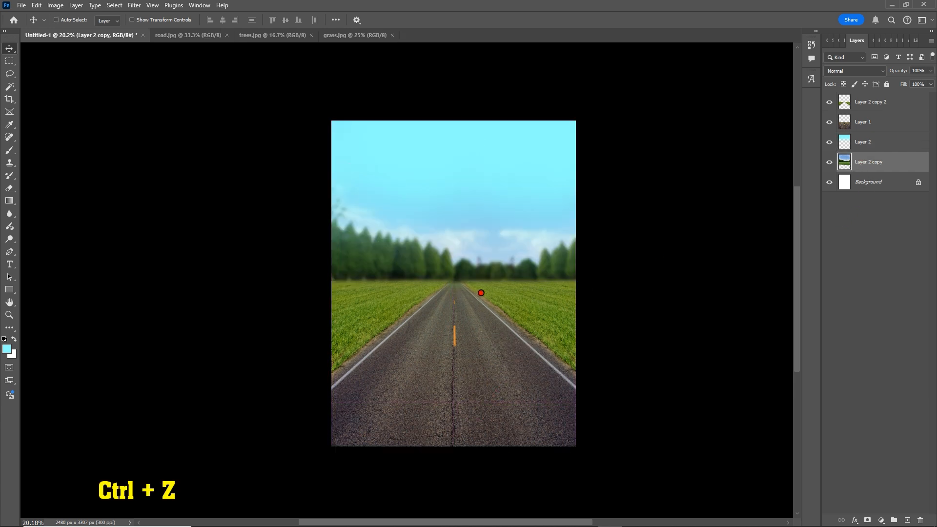
# Step: Switch to grass.jpg and copy a rectangular selection of its full-width cloudy sky above the bare trees
pyautogui.scroll(1, 476, 283)
pyautogui.click(288, 35)
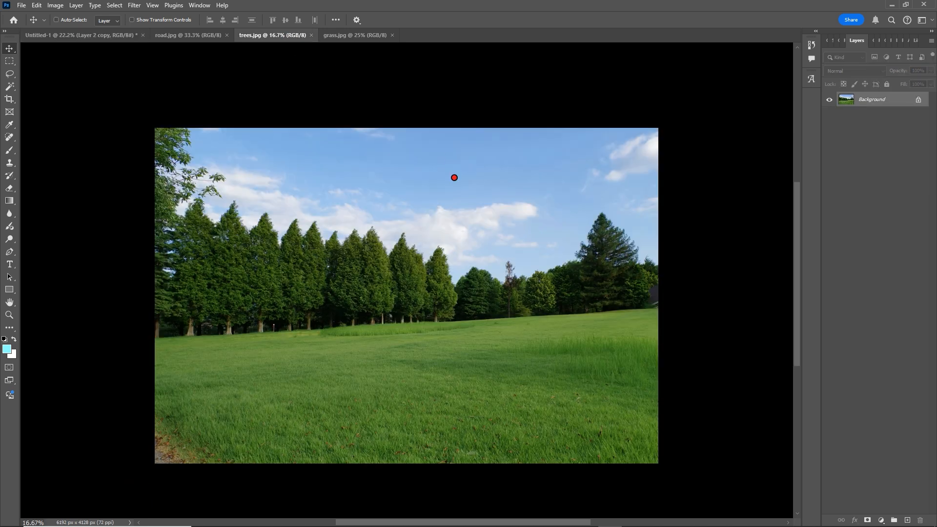
pyautogui.click(334, 34)
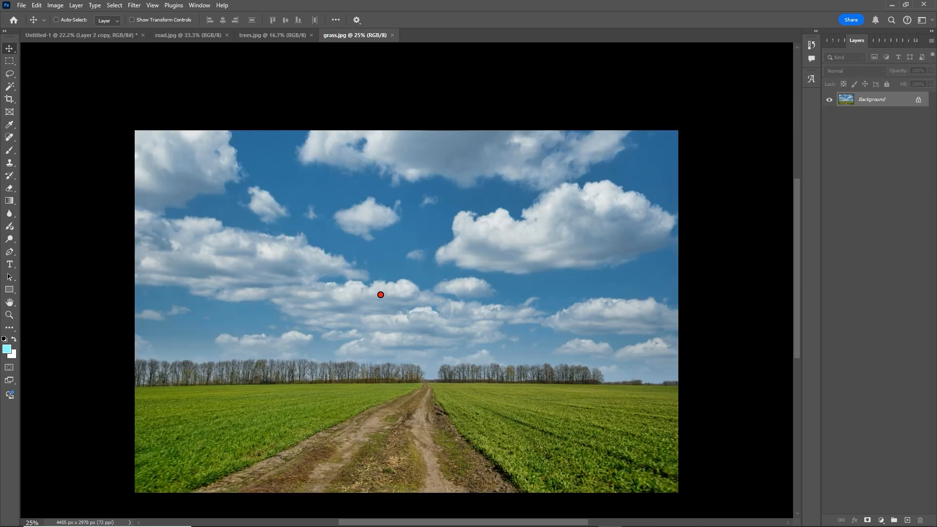
pyautogui.press('m')
pyautogui.moveTo(135, 131); pyautogui.dragTo(685, 358)
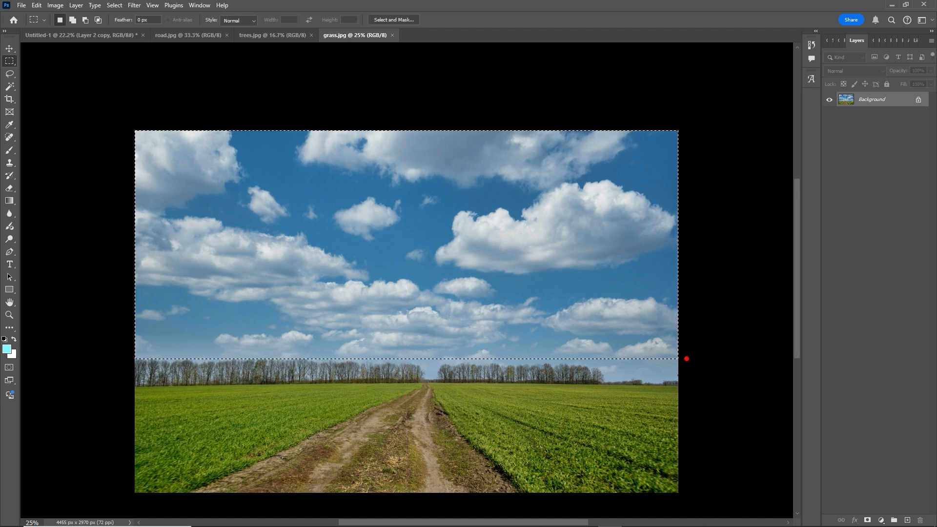
pyautogui.hotkey('ctrl', 'c')
# Step: Return to the road composite, select the cyan paint layer and paste the copied cloudy sky above it
pyautogui.click(81, 34)
pyautogui.press('v')
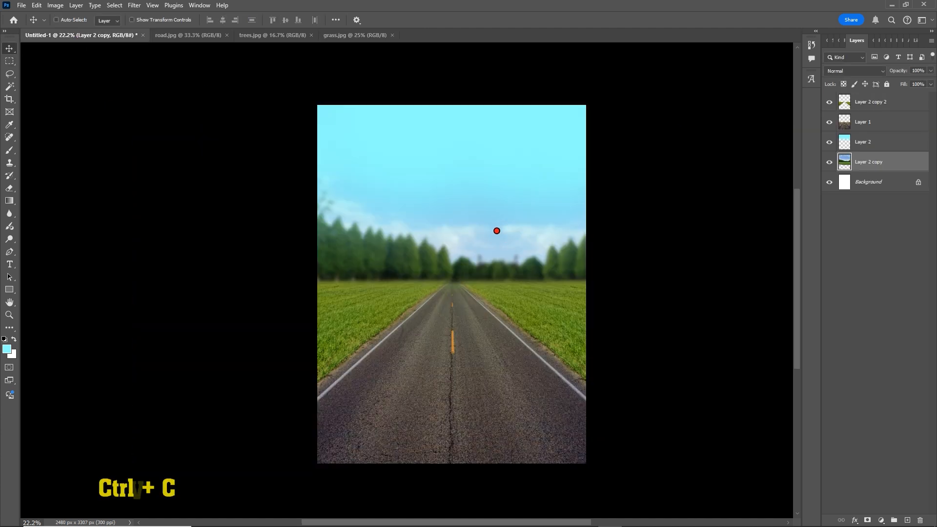
pyautogui.rightClick(482, 123)
pyautogui.press('space')
pyautogui.moveTo(497, 135); pyautogui.dragTo(493, 159)
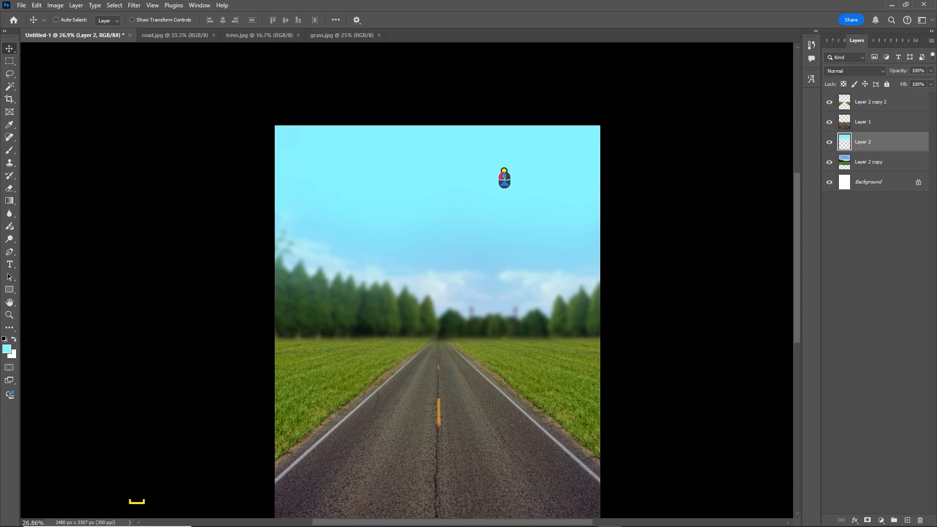
pyautogui.rightClick(476, 160)
pyautogui.click(505, 166)
pyautogui.press('ctrl')
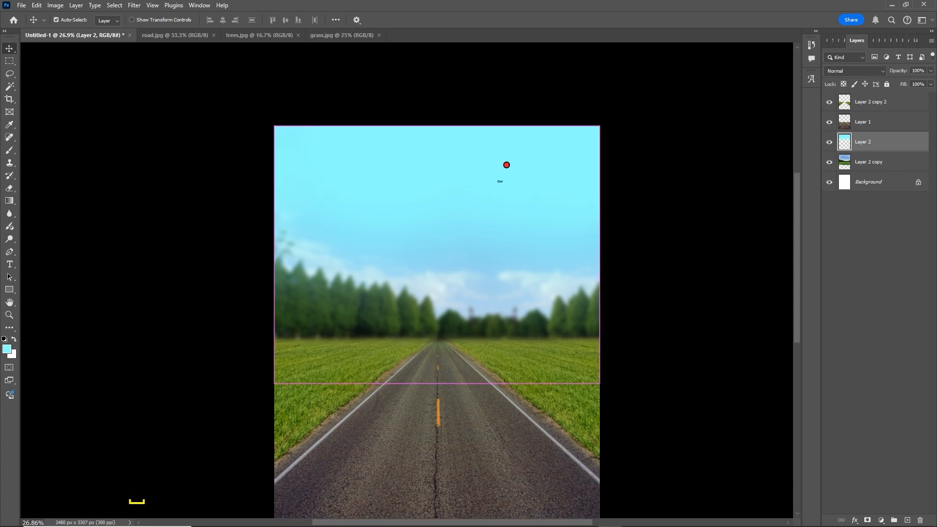
pyautogui.hotkey('ctrl', 'v')
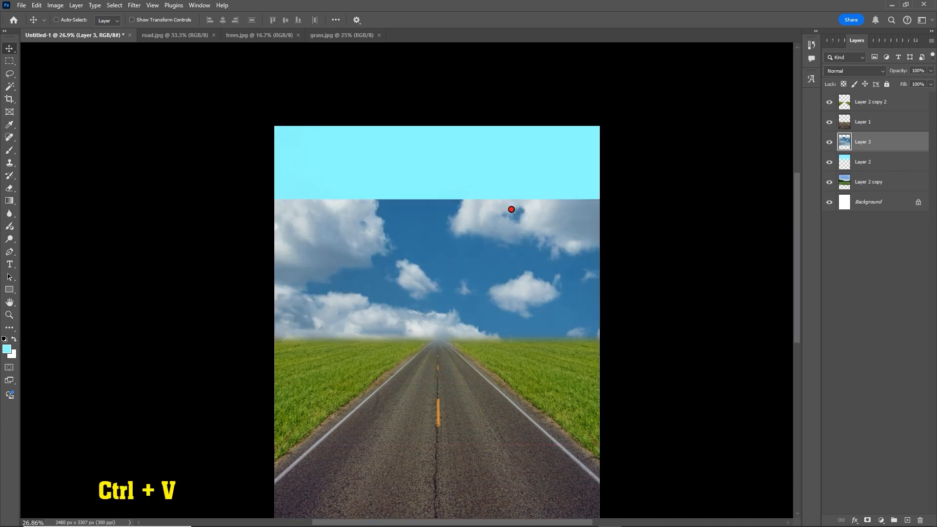
# Step: Move the pasted sky to the page's upper edge and scale it to 82.52% width and 90.70% height, reaching the horizon
pyautogui.moveTo(513, 242); pyautogui.dragTo(452, 205)
pyautogui.hotkey('ctrl', 't')
pyautogui.moveTo(731, 118); pyautogui.dragTo(693, 132)
pyautogui.moveTo(441, 139); pyautogui.dragTo(439, 131)
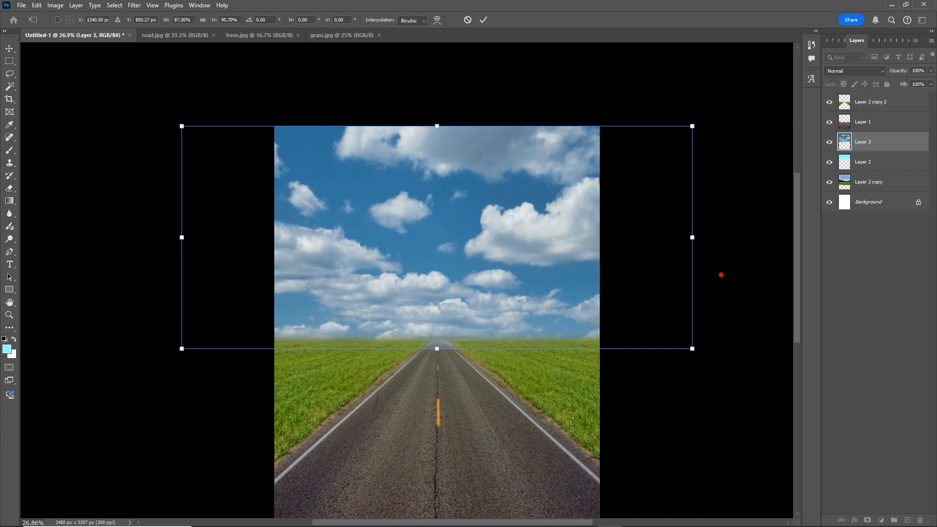
pyautogui.moveTo(692, 236); pyautogui.dragTo(678, 242)
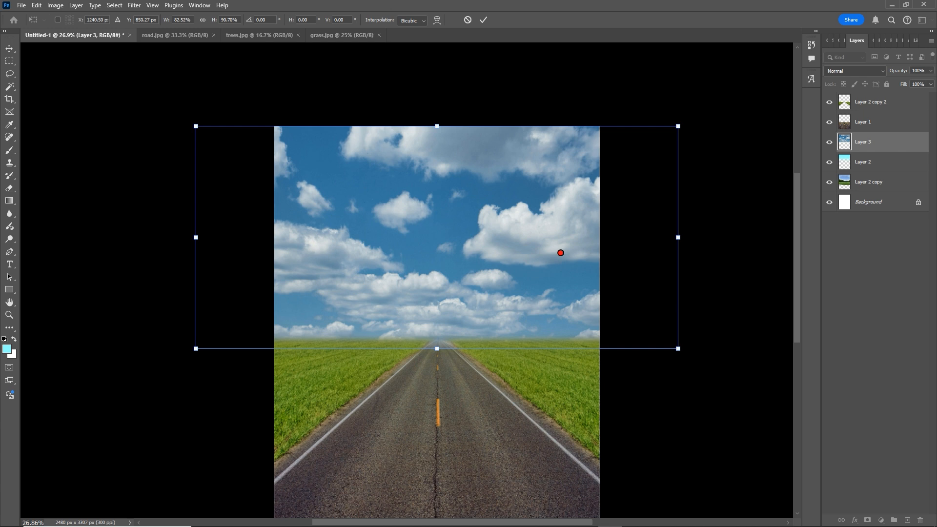
pyautogui.press('Return')
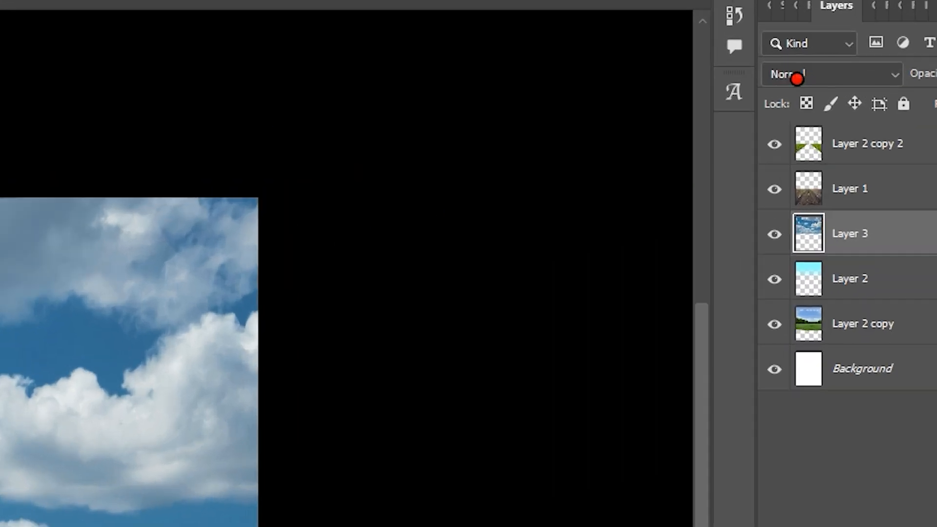
# Step: Set the cloudy sky layer's blend mode to Overlay
pyautogui.click(797, 78)
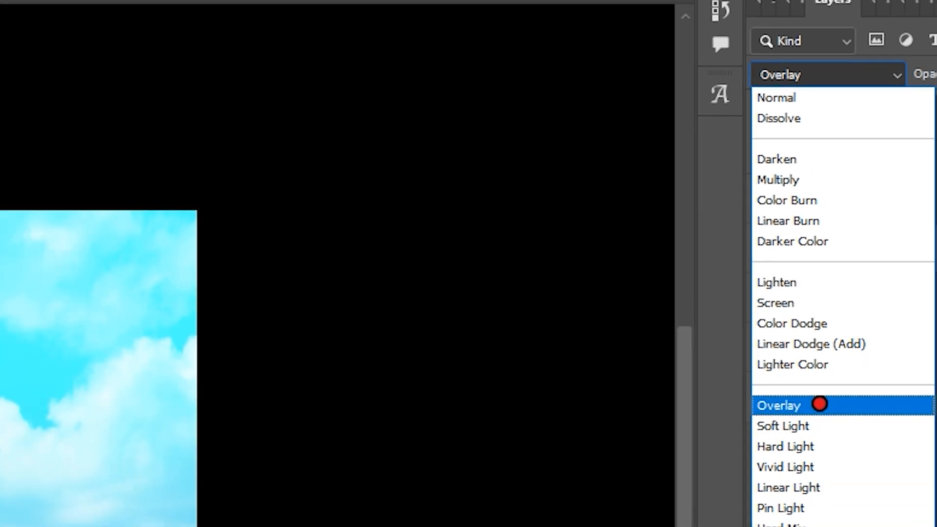
pyautogui.click(808, 476)
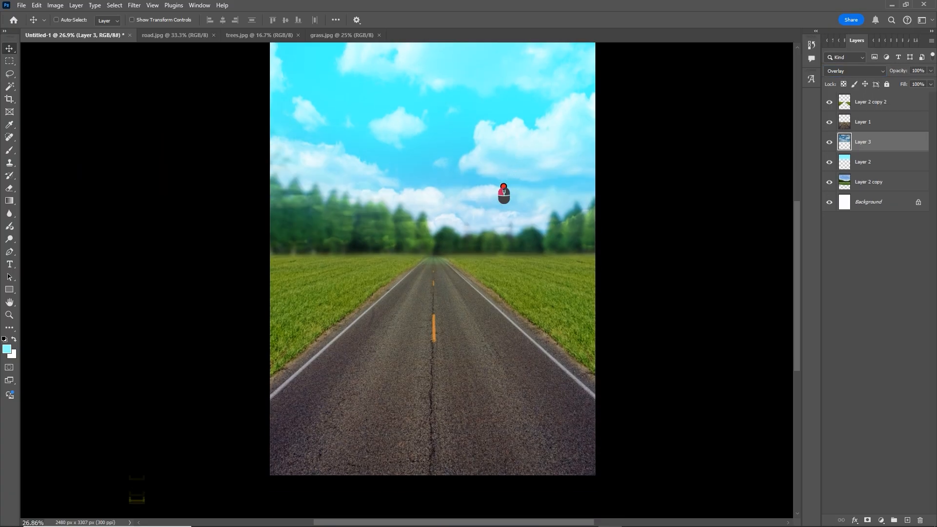
pyautogui.scroll(1, 504, 193)
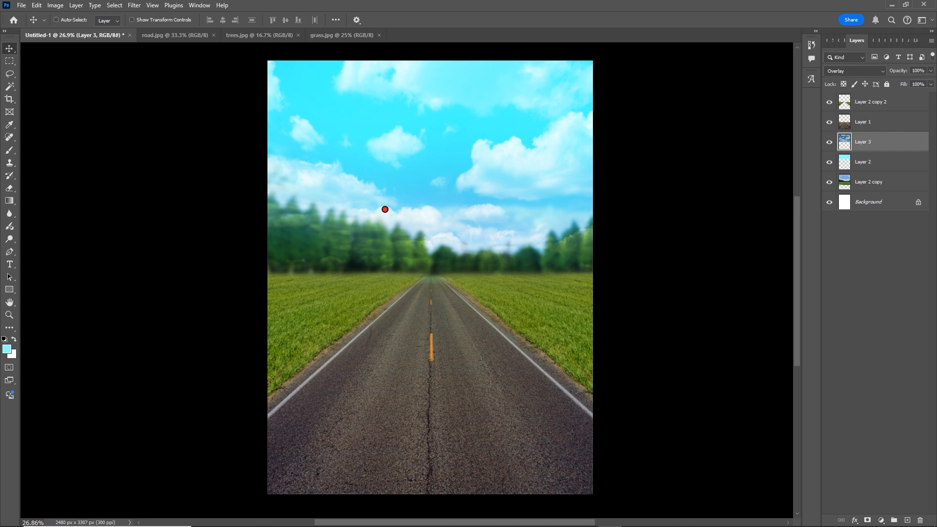
# Step: Erase the lower part of the cloudy sky layer over the treeline with a soft 1100 px Eraser
pyautogui.moveTo(18, 192); pyautogui.dragTo(51, 189)
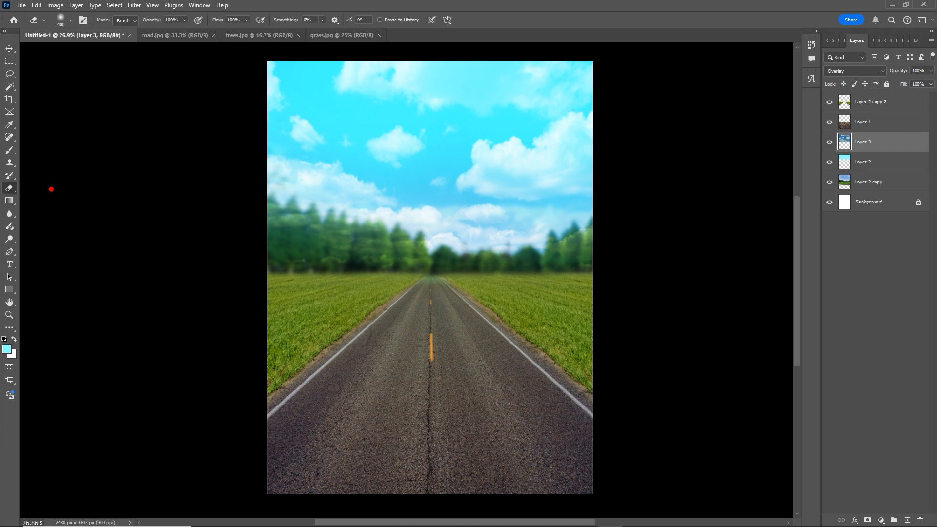
pyautogui.scroll(1, 346, 244)
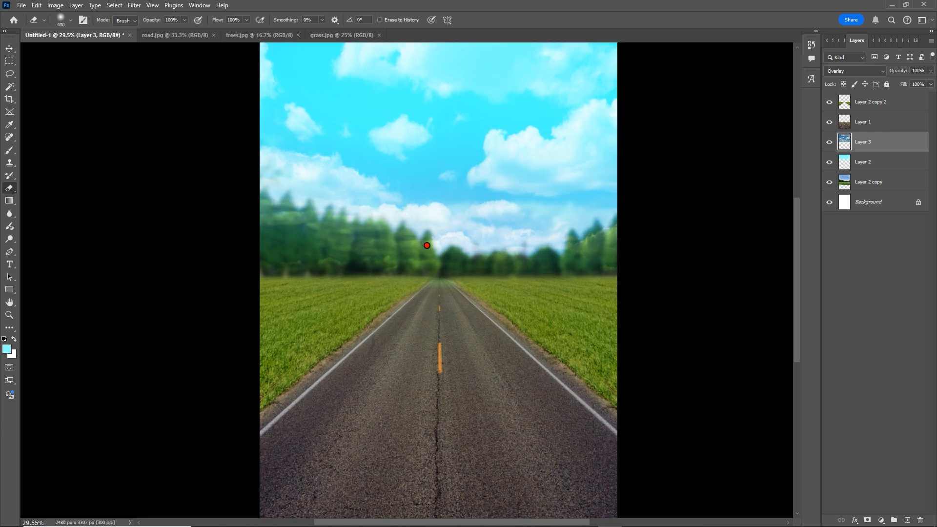
pyautogui.press(']')
pyautogui.press(']')
pyautogui.press(']')
pyautogui.press(']')
pyautogui.press(']')
pyautogui.press(']')
pyautogui.press(']')
pyautogui.moveTo(409, 267)
pyautogui.mouseDown()
pyautogui.moveTo(398, 288)
pyautogui.moveTo(262, 262)
pyautogui.moveTo(252, 307)
pyautogui.mouseUp()
pyautogui.moveTo(389, 333)
pyautogui.mouseDown()
pyautogui.moveTo(468, 310)
pyautogui.moveTo(512, 273)
pyautogui.moveTo(562, 304)
pyautogui.moveTo(635, 301)
pyautogui.moveTo(657, 287)
pyautogui.moveTo(444, 324)
pyautogui.mouseUp()
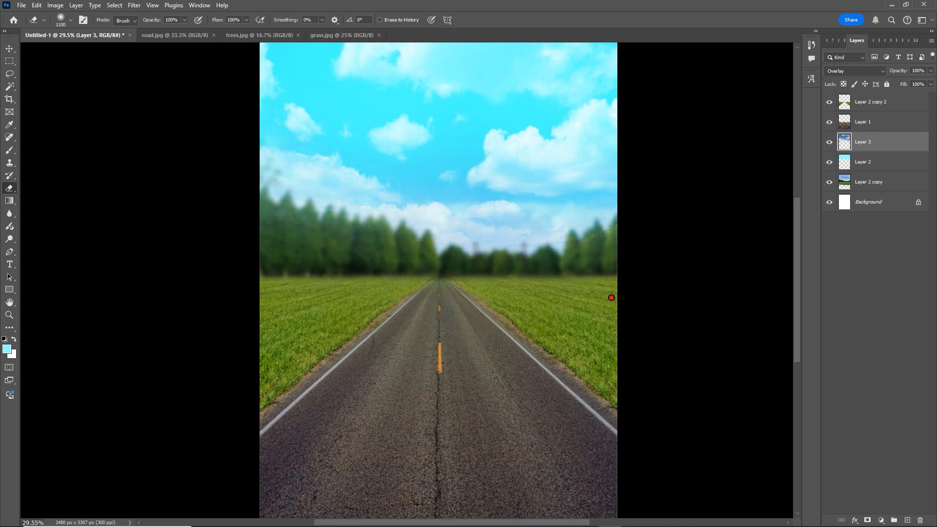
pyautogui.press('v')
pyautogui.scroll(-7, 637, 331)
pyautogui.press('space')
pyautogui.moveTo(607, 304)
pyautogui.mouseDown()
pyautogui.moveTo(570, 319)
pyautogui.moveTo(525, 301)
pyautogui.mouseUp()
pyautogui.scroll(4, 517, 308)
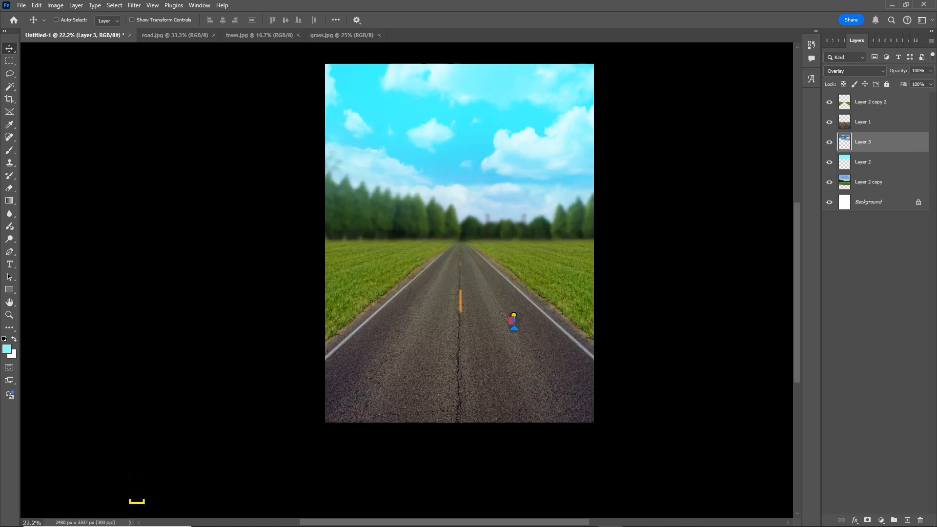
pyautogui.press('space')
pyautogui.moveTo(483, 334)
pyautogui.mouseDown()
pyautogui.moveTo(473, 351)
pyautogui.moveTo(476, 323)
pyautogui.mouseUp()
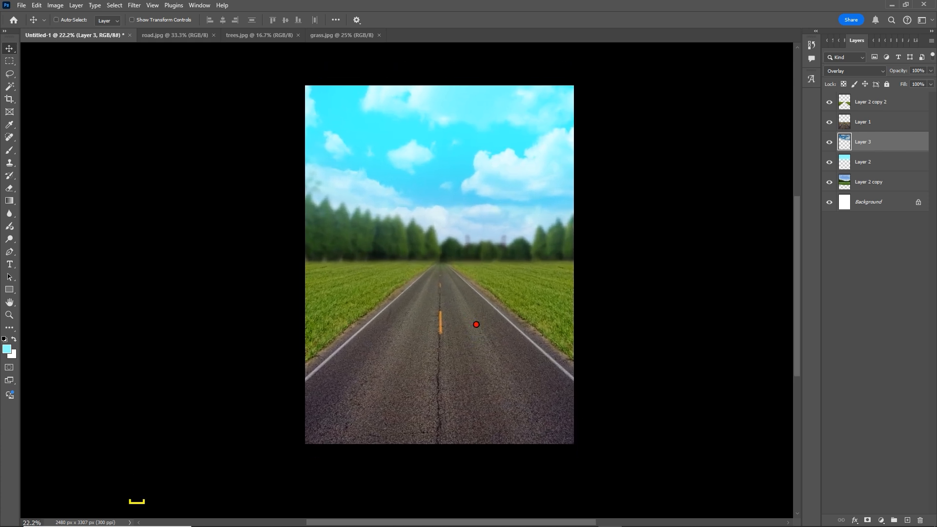
# Step: Close the source images grass.jpg, trees.jpg and road.jpg, keeping only the composite open
pyautogui.click(379, 35)
pyautogui.click(296, 35)
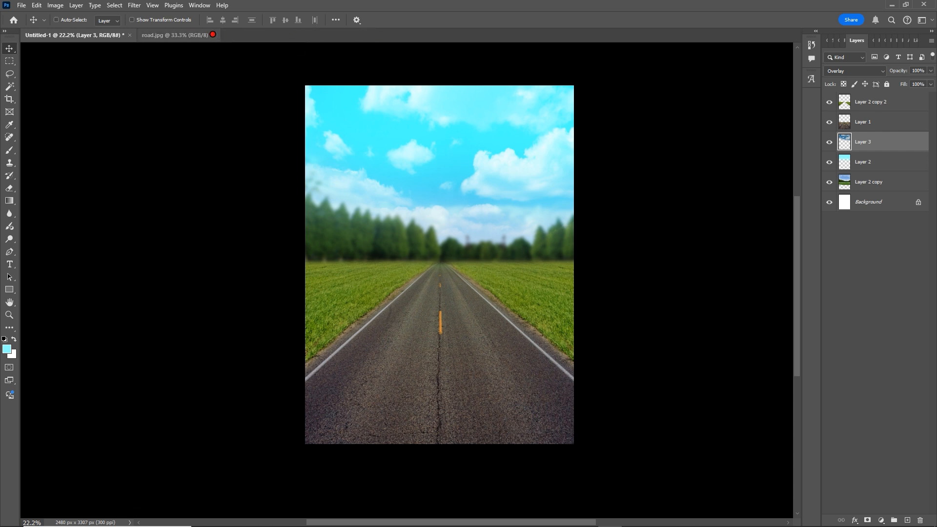
pyautogui.click(214, 35)
pyautogui.moveTo(447, 237); pyautogui.dragTo(478, 227)
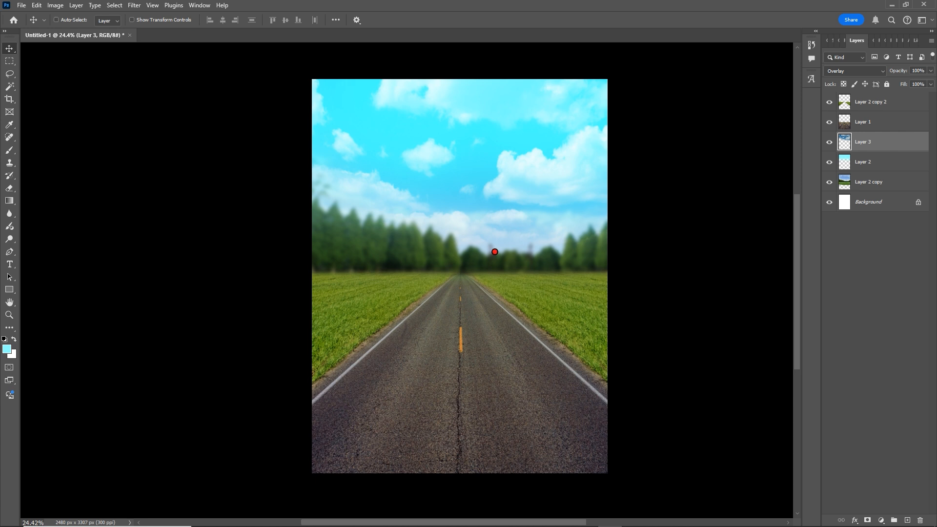
pyautogui.moveTo(495, 252); pyautogui.dragTo(494, 252)
# Step: Save the composite in Photoshop format as "work" in the earth day folder inside editing files > photoshop on drive D
pyautogui.click(21, 4)
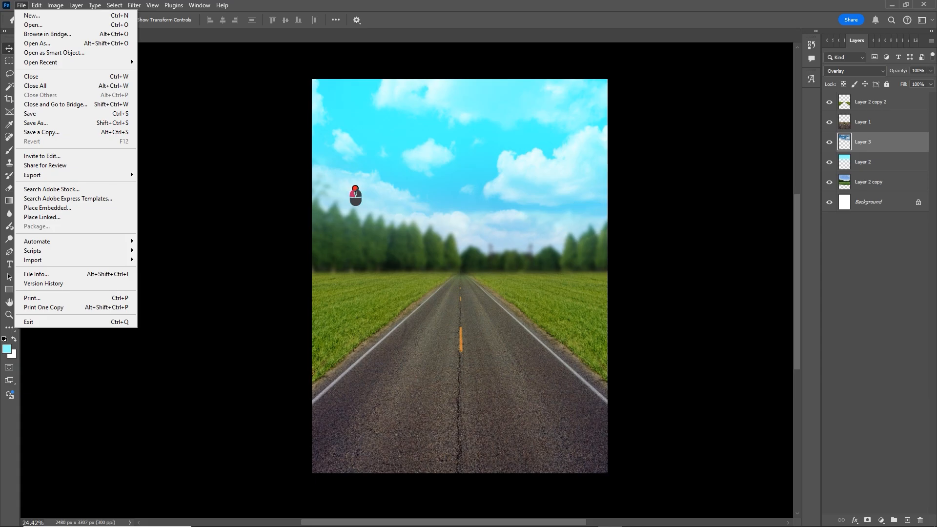
pyautogui.click(428, 192)
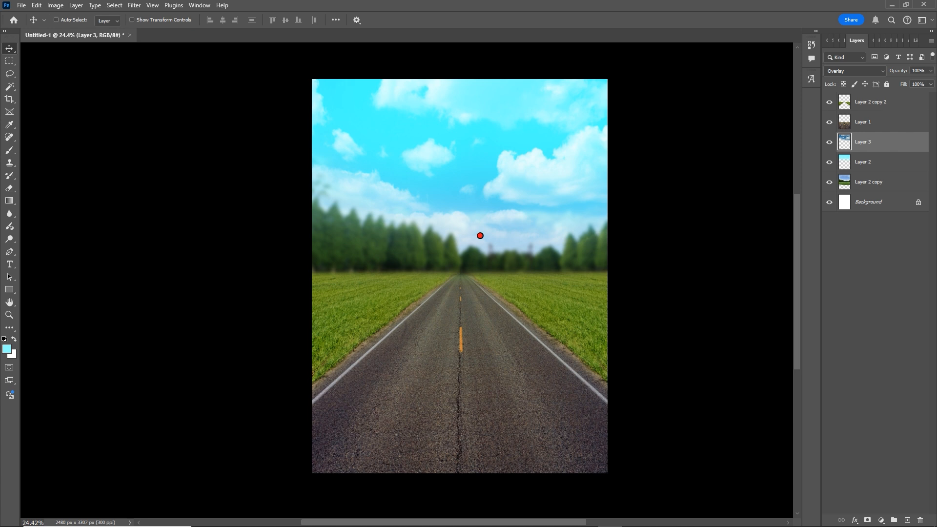
pyautogui.press('ctrl')
pyautogui.hotkey('ctrl', 'shift', 's')
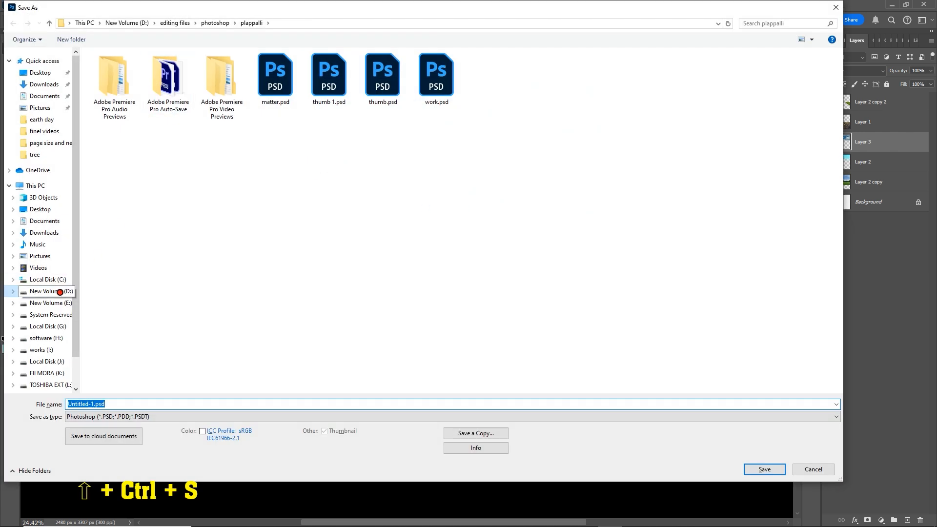
pyautogui.click(59, 292)
pyautogui.doubleClick(139, 77)
pyautogui.doubleClick(168, 78)
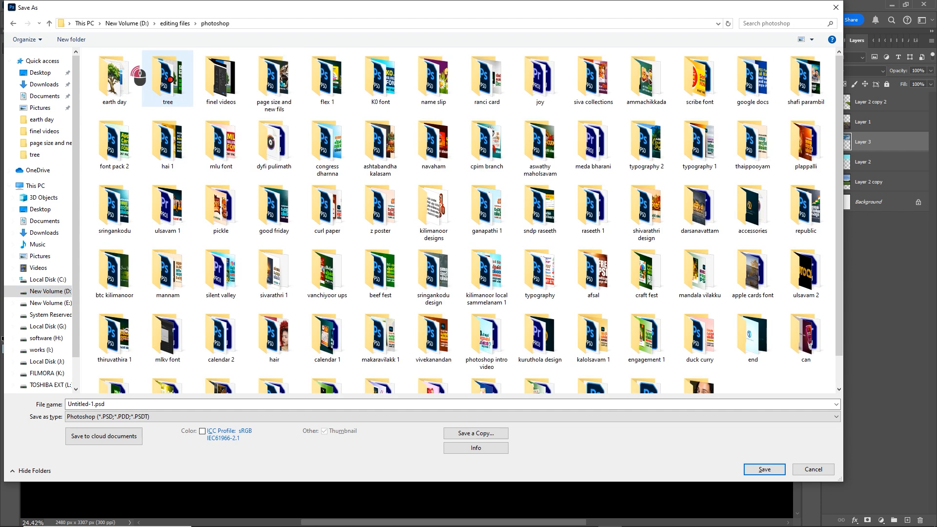
pyautogui.doubleClick(116, 69)
pyautogui.click(156, 403)
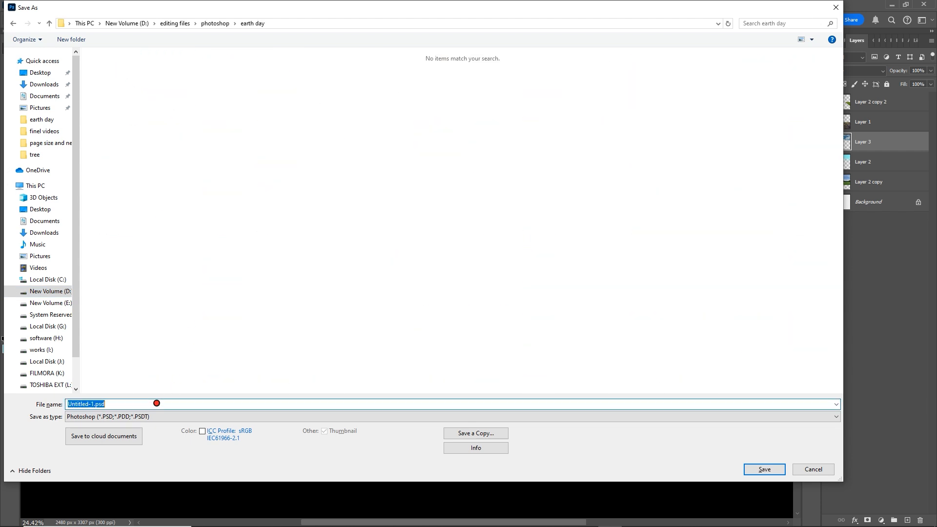
pyautogui.write('work')
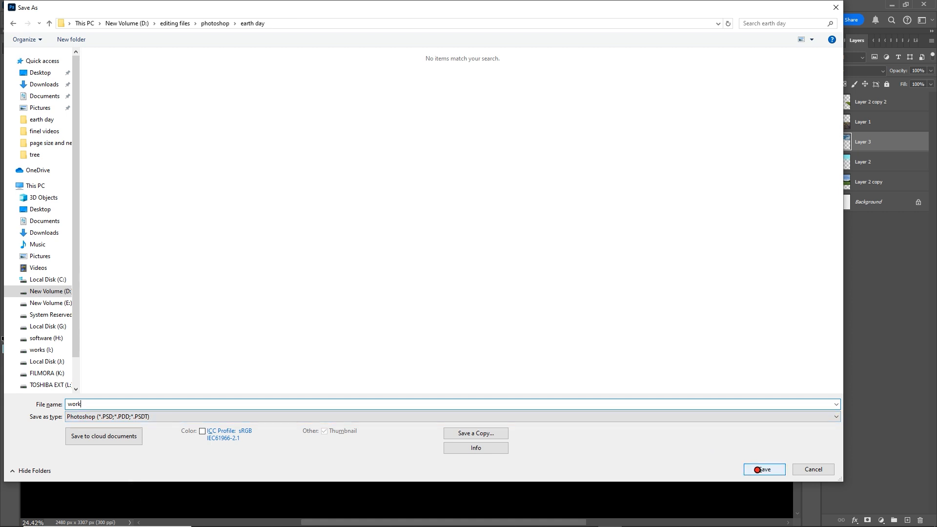
pyautogui.click(758, 470)
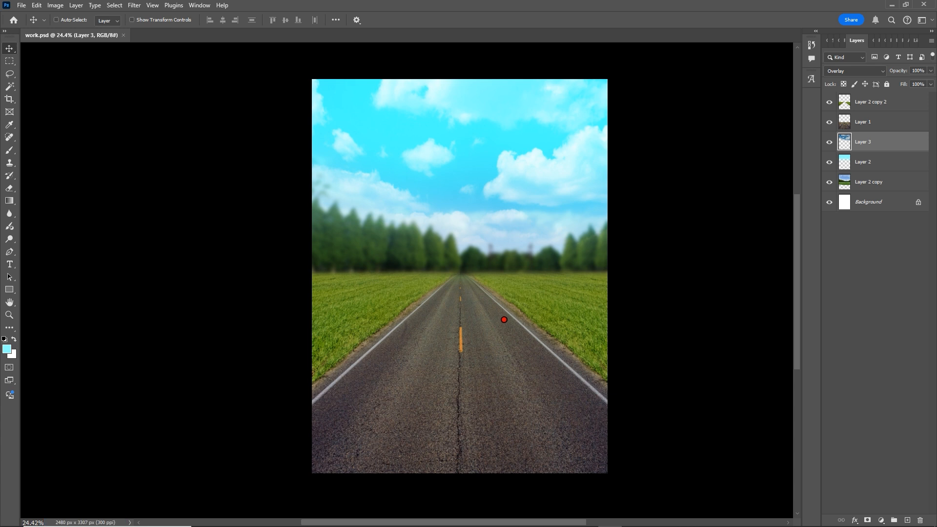
# Step: Add horizontal text over the road reading WORL and EARTH DAY on two lines, and bring its layer to the front
pyautogui.press('space')
pyautogui.moveTo(504, 318); pyautogui.dragTo(471, 348)
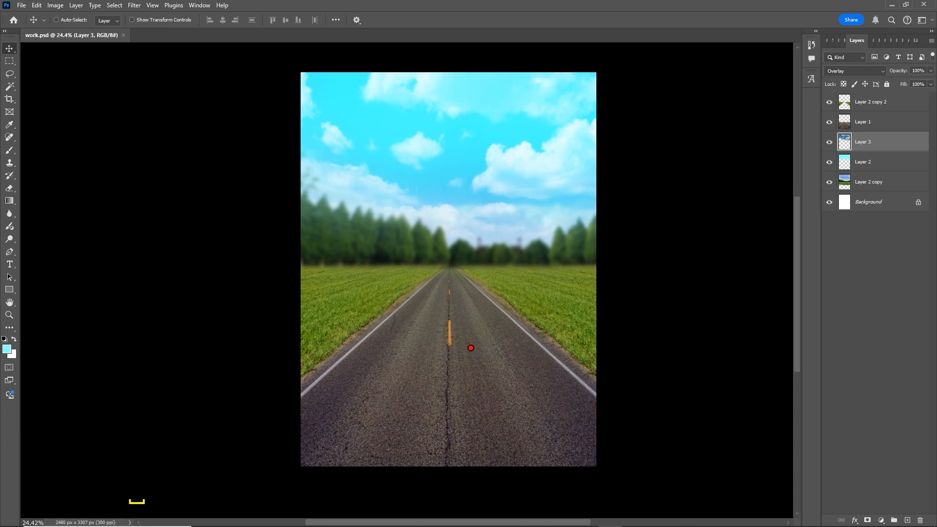
pyautogui.click(10, 264)
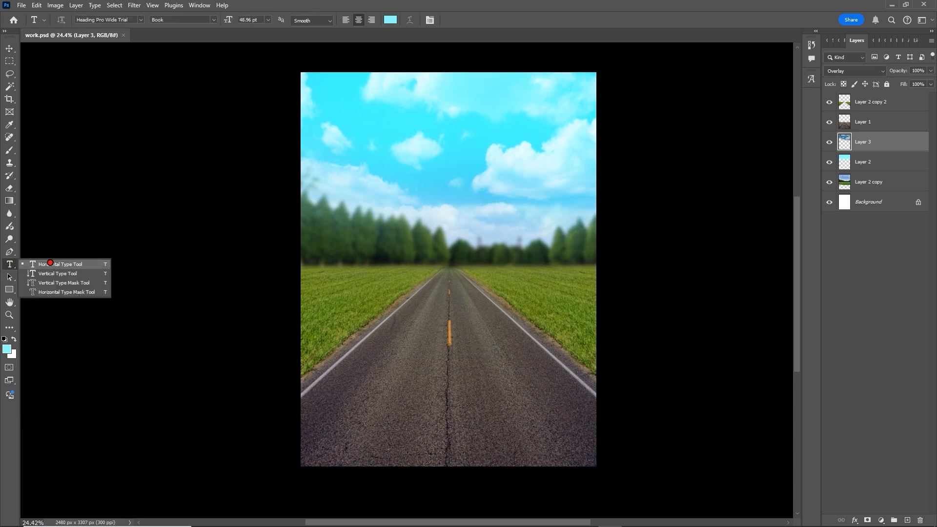
pyautogui.click(68, 264)
pyautogui.click(423, 341)
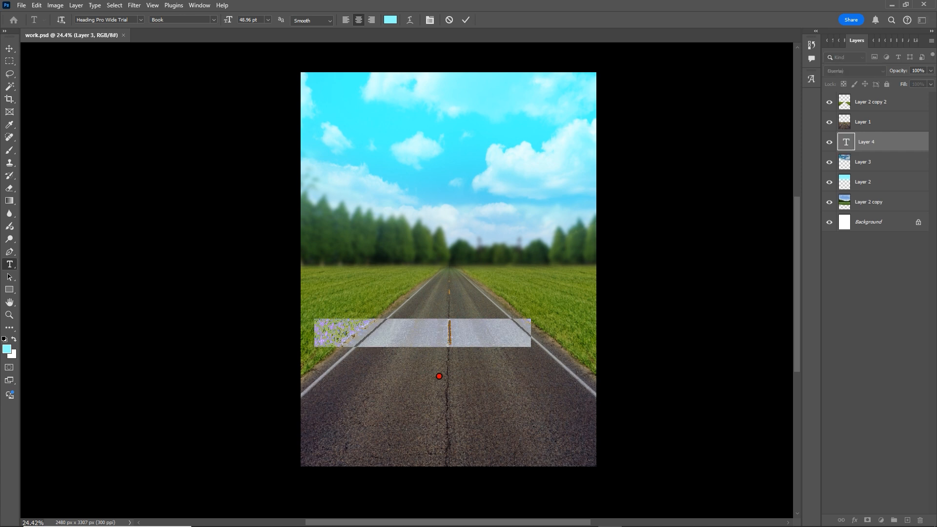
pyautogui.write('WORL')
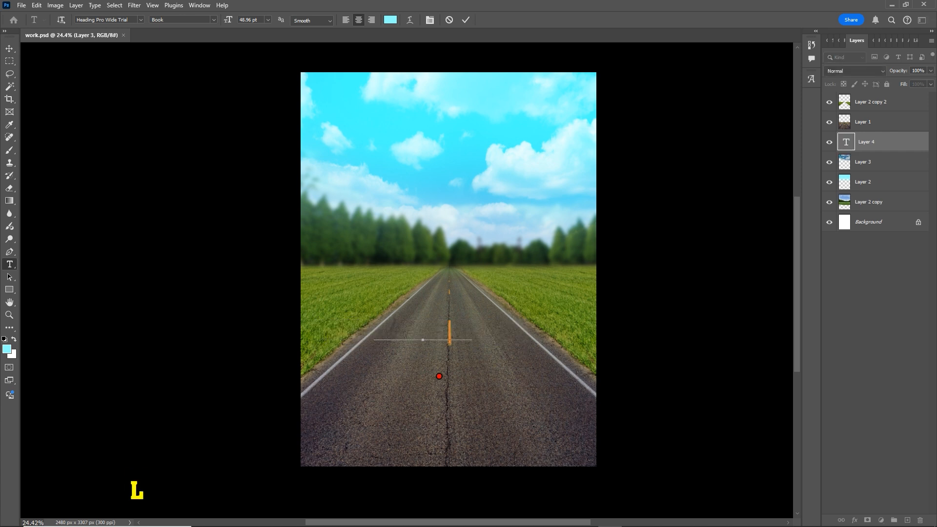
pyautogui.write('DASH ')
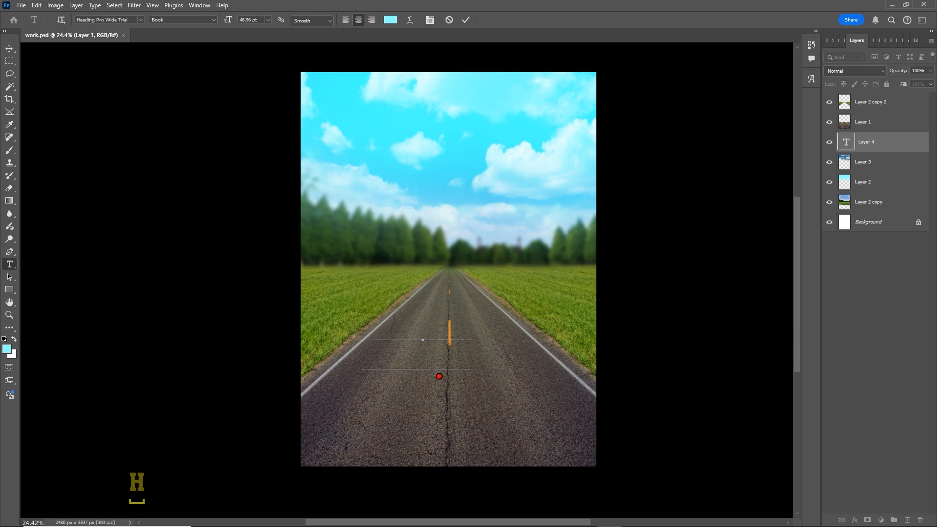
pyautogui.write('DAY')
pyautogui.hotkey('ctrl', 'Return')
pyautogui.press('v')
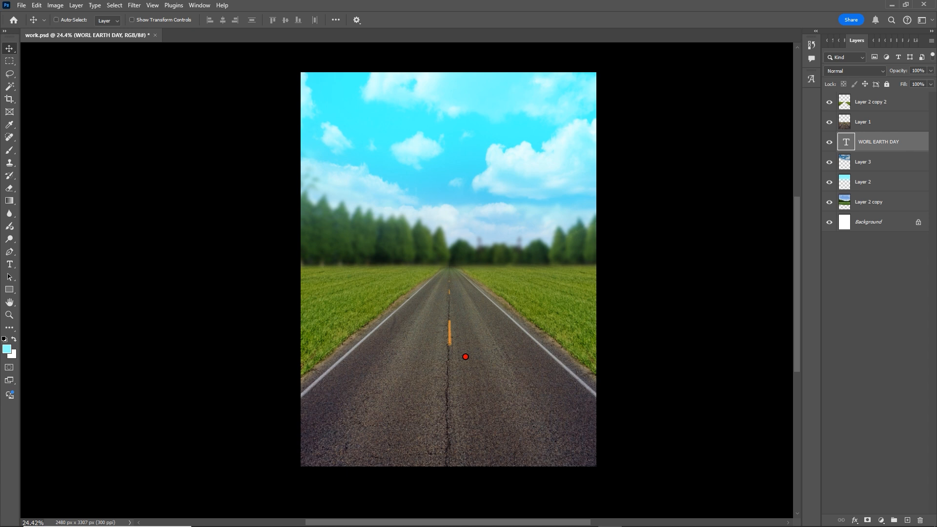
pyautogui.hotkey('ctrl', 'shift', ']')
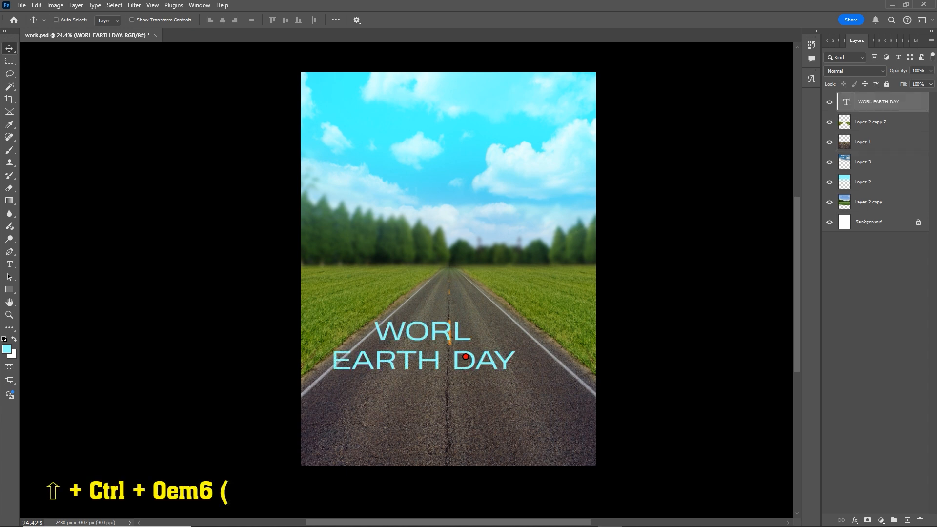
# Step: Correct the first line of the title to WORLD
pyautogui.press('t')
pyautogui.click(468, 333)
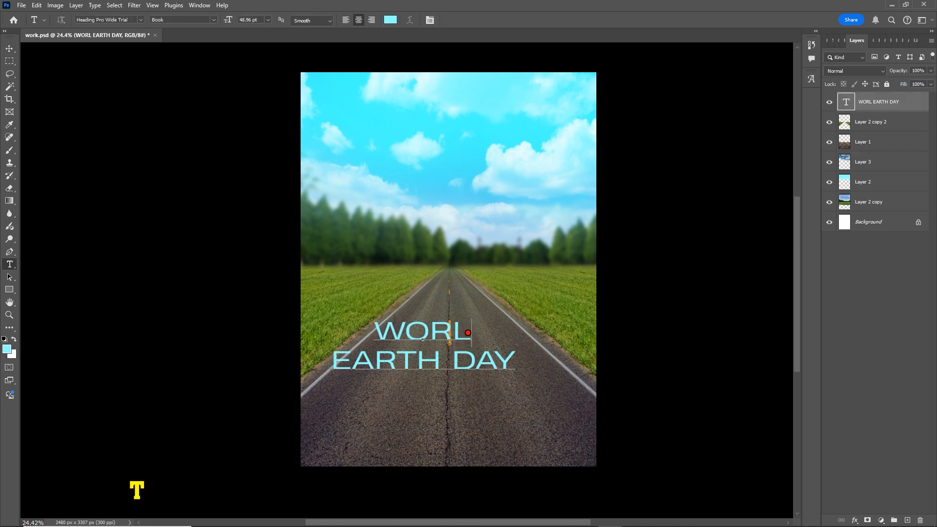
pyautogui.write('D')
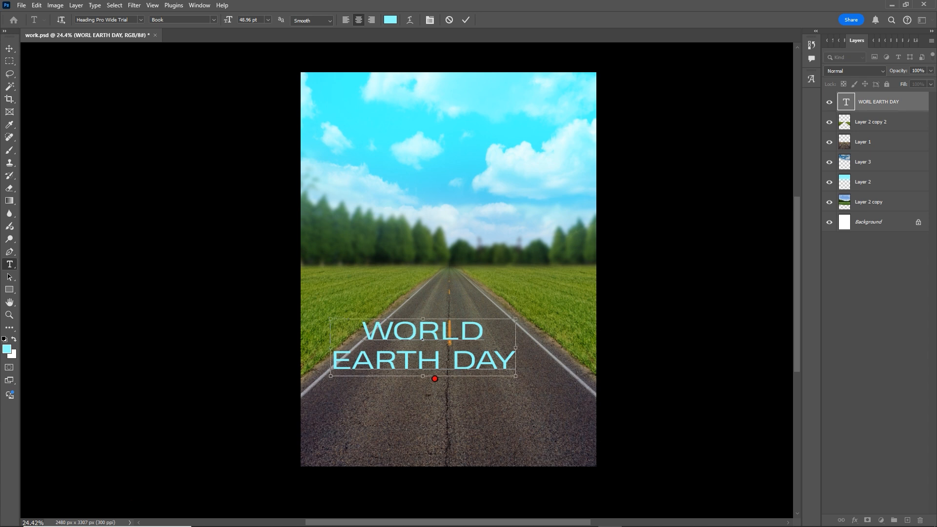
# Step: Set the whole title in Anek Malayalam Expanded ExtraBold at 74 pt with 64 pt leading
pyautogui.hotkey('ctrl', 'a')
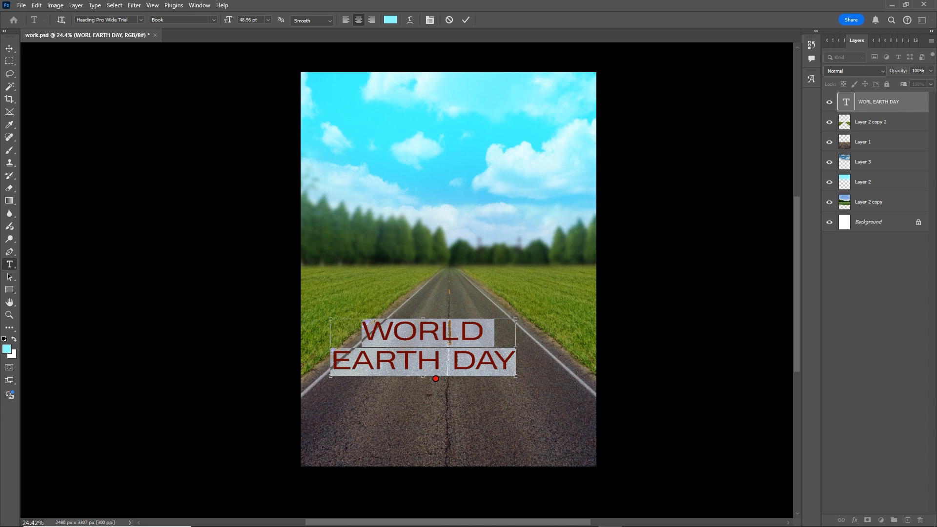
pyautogui.hotkey('ctrl', 't')
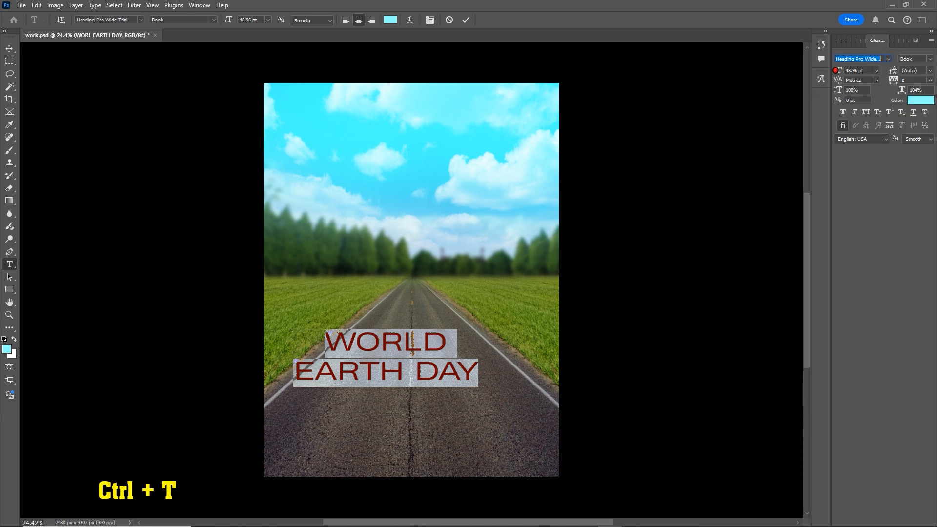
pyautogui.write('AN')
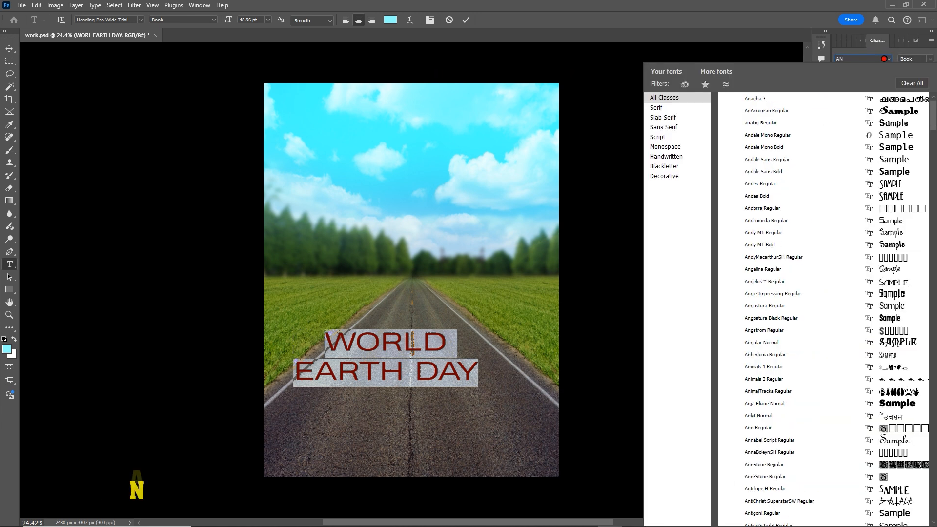
pyautogui.write('EK')
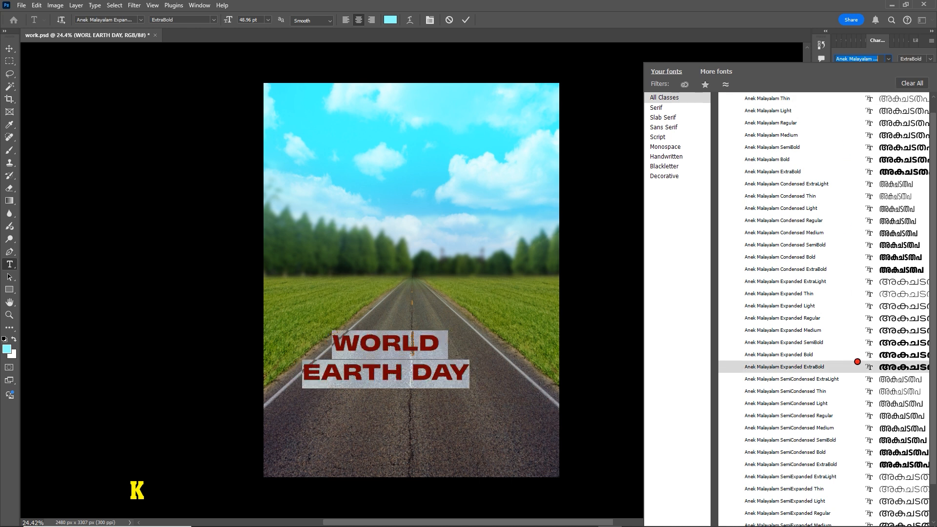
pyautogui.click(857, 365)
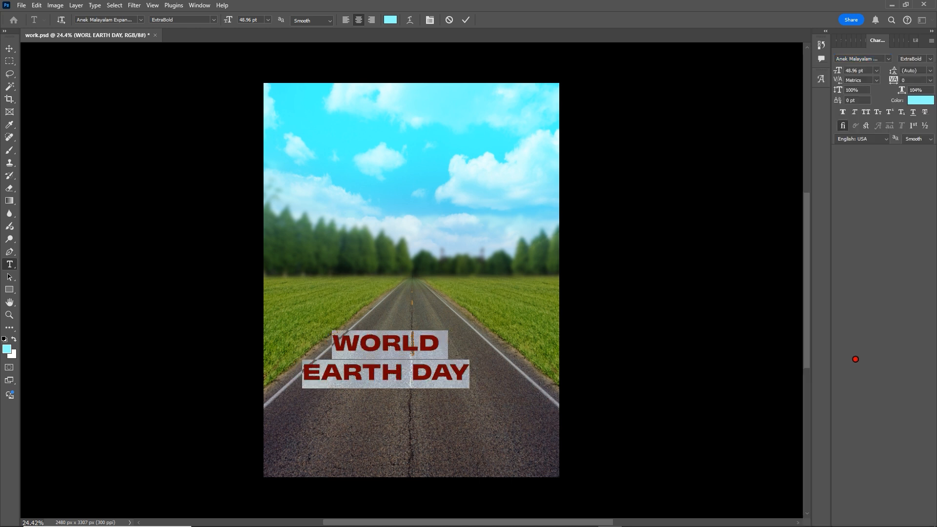
pyautogui.moveTo(853, 71); pyautogui.dragTo(889, 74)
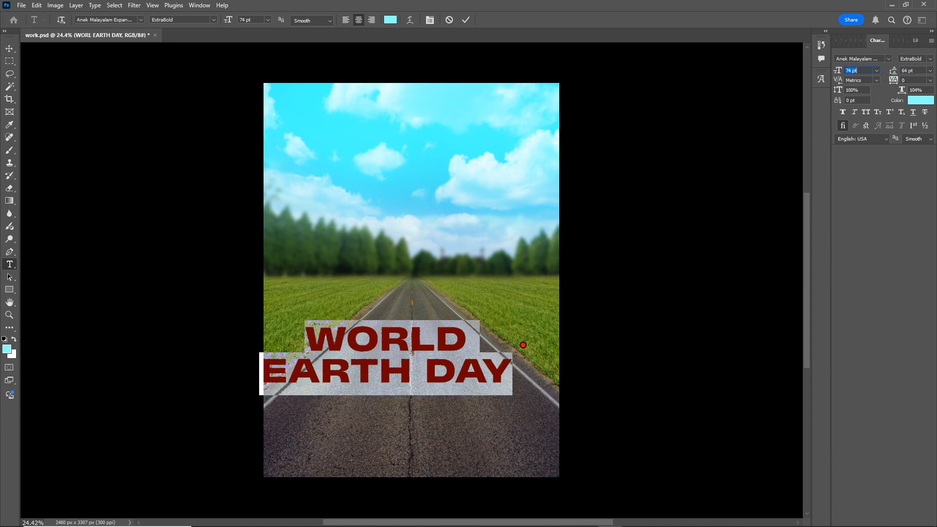
# Step: Break the title into three lines with DAY on its own line, and centre it on the road
pyautogui.moveTo(418, 371); pyautogui.dragTo(446, 379)
pyautogui.press('Return')
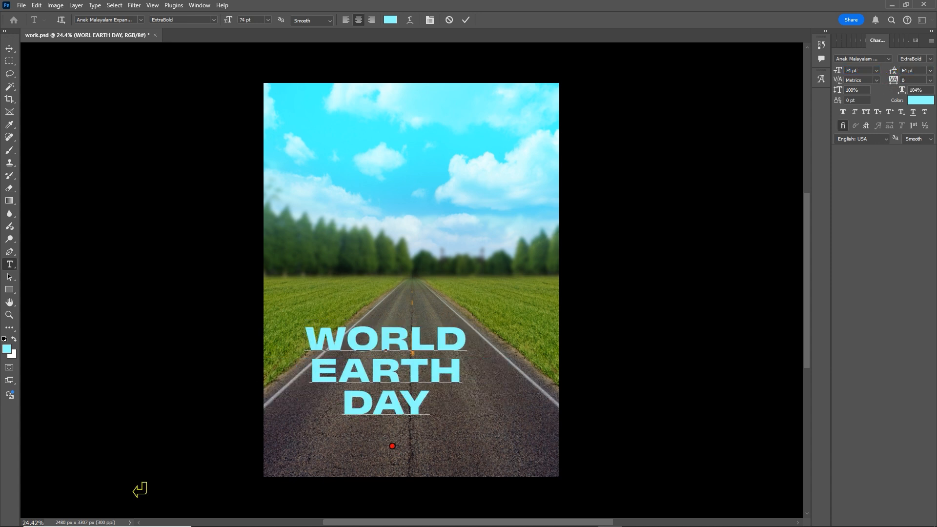
pyautogui.moveTo(403, 441); pyautogui.dragTo(426, 448)
pyautogui.press('KP_Enter')
pyautogui.scroll(-1, 411, 438)
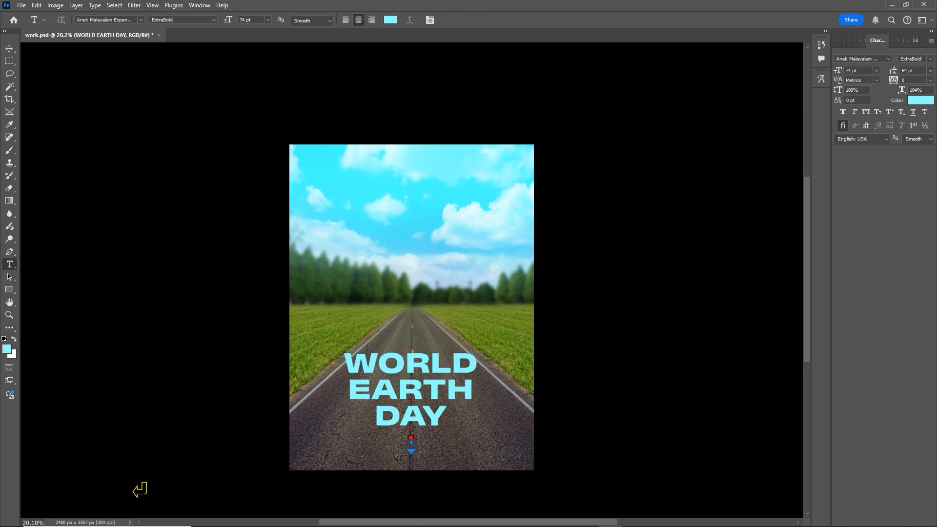
# Step: Duplicate the WORLD EARTH DAY text layer and hide the original below it
pyautogui.press('v')
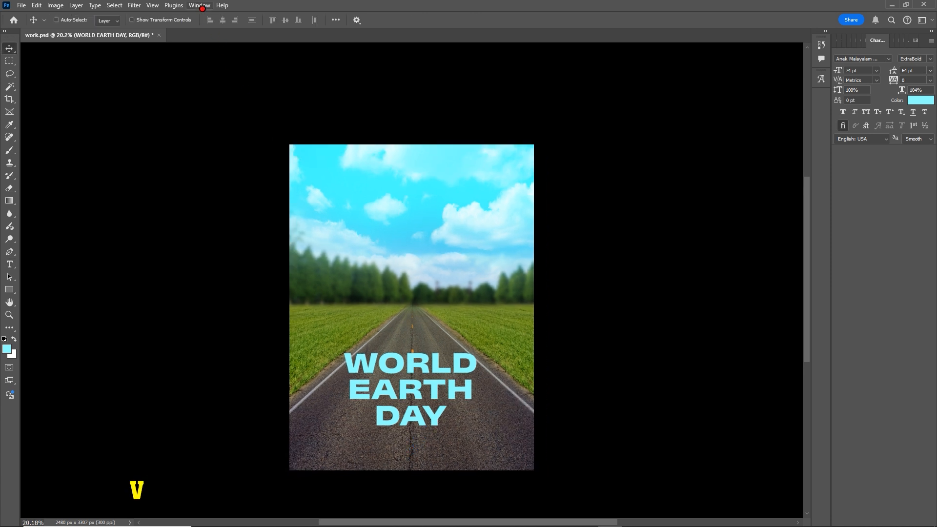
pyautogui.click(199, 5)
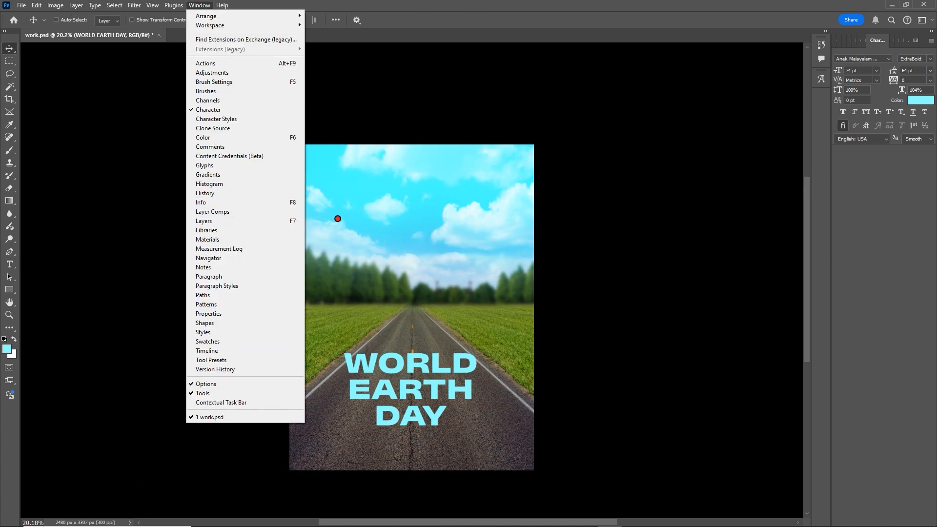
pyautogui.click(288, 221)
pyautogui.moveTo(469, 284); pyautogui.dragTo(484, 277)
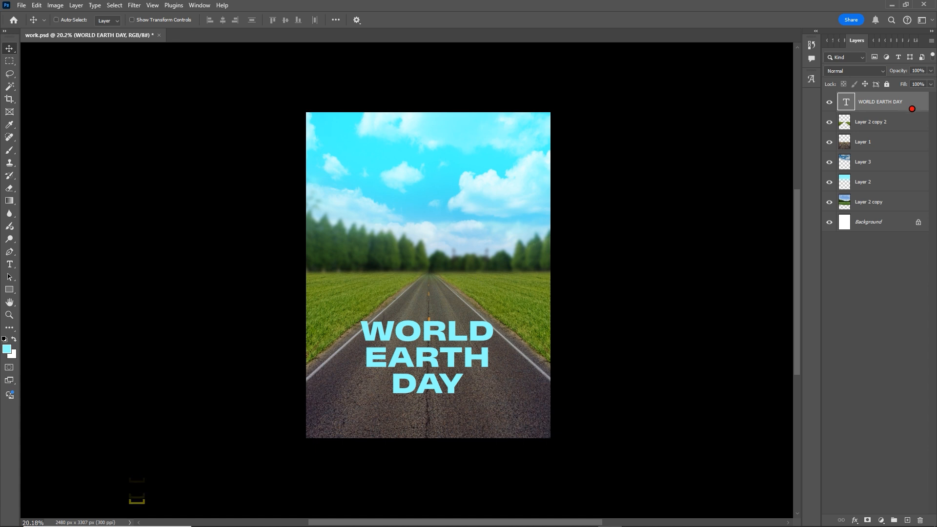
pyautogui.click(876, 105)
pyautogui.scroll(2, 429, 360)
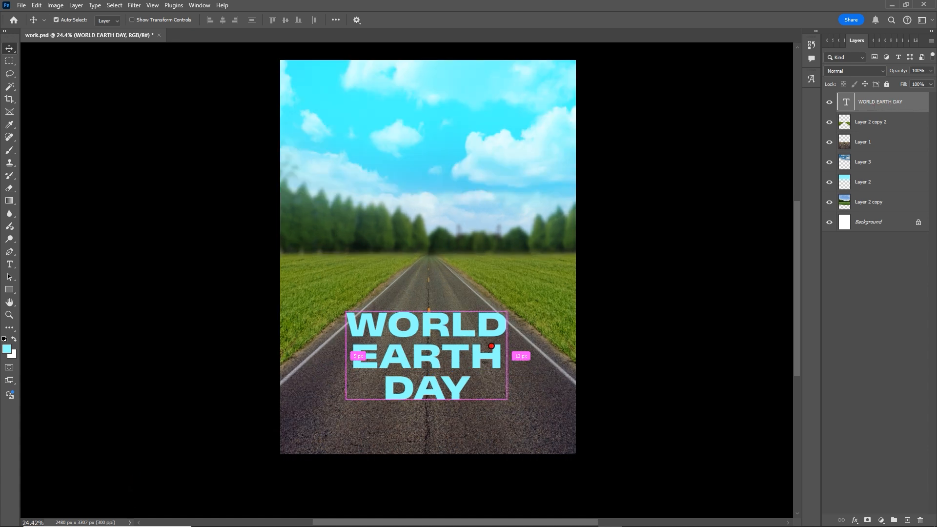
pyautogui.hotkey('ctrl', 'j')
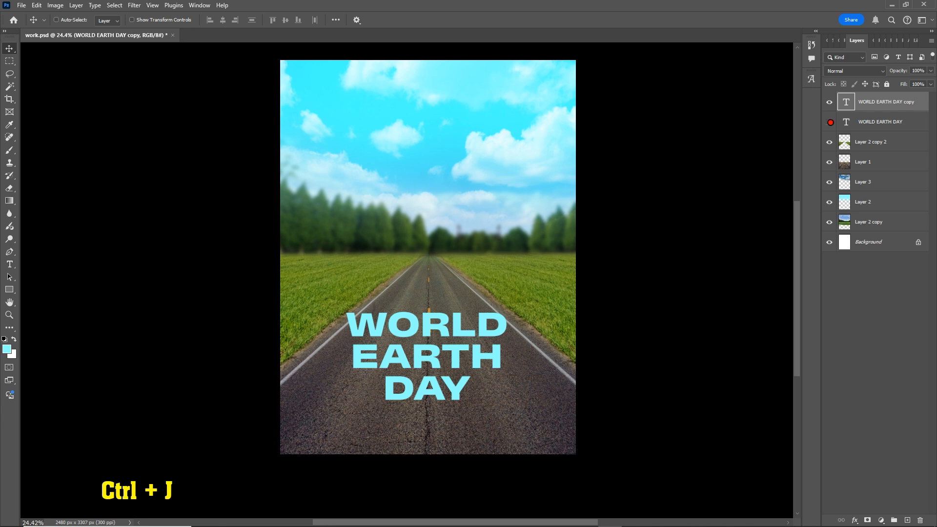
# Step: Set the font size of the word EARTH in the duplicated title to 87 pt
pyautogui.scroll(3, 474, 373)
pyautogui.press('t')
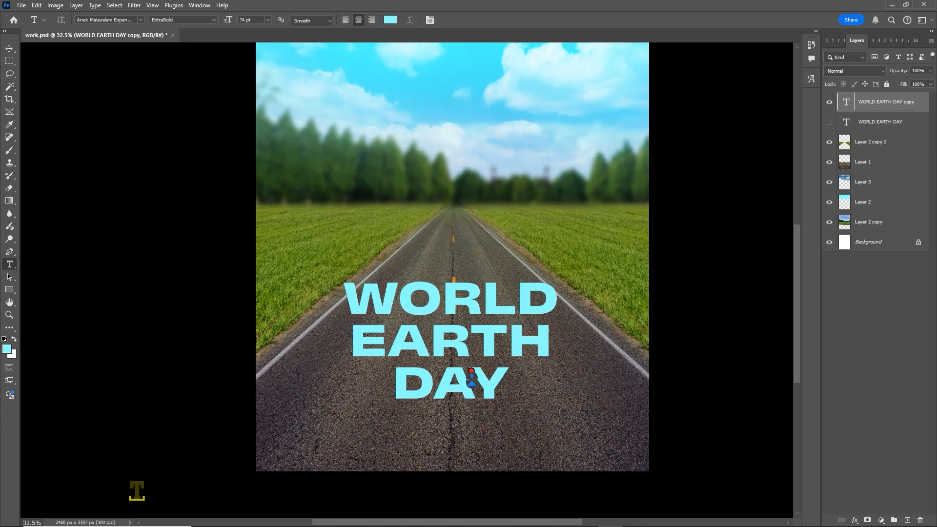
pyautogui.doubleClick(459, 342)
pyautogui.hotkey('ctrl', 't')
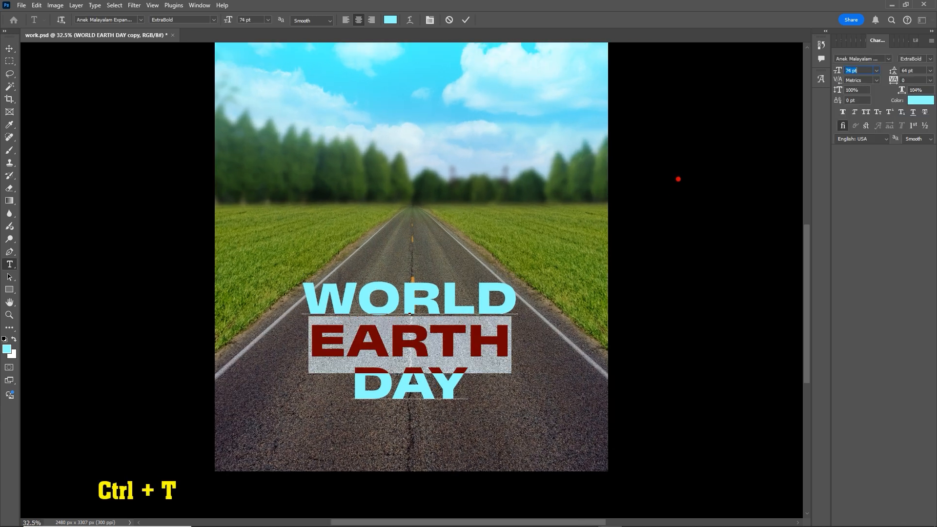
pyautogui.press('Up')
pyautogui.press('Up')
pyautogui.press('Up')
pyautogui.press('Up')
pyautogui.press('Up')
pyautogui.press('Up')
pyautogui.press('Up')
pyautogui.press('Up')
pyautogui.press('Up')
pyautogui.press('Up')
pyautogui.press('Up')
pyautogui.press('Up')
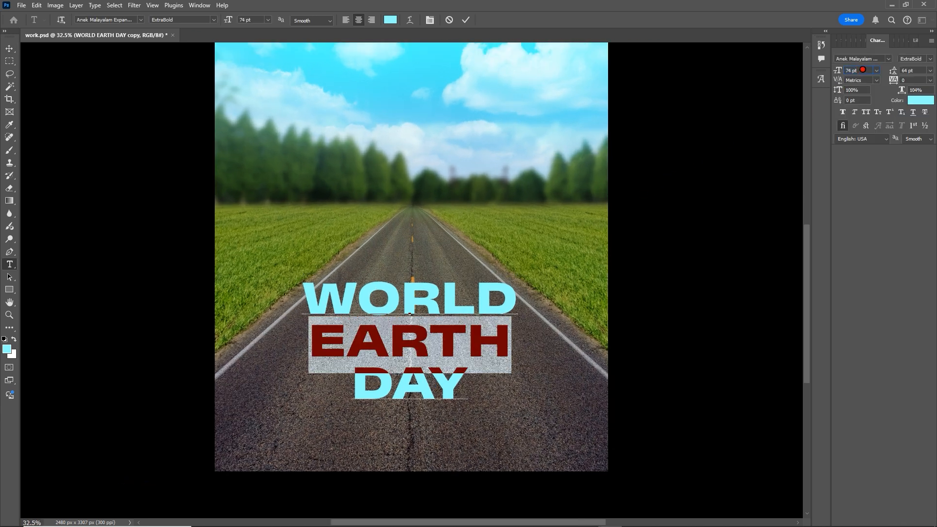
pyautogui.press('Up')
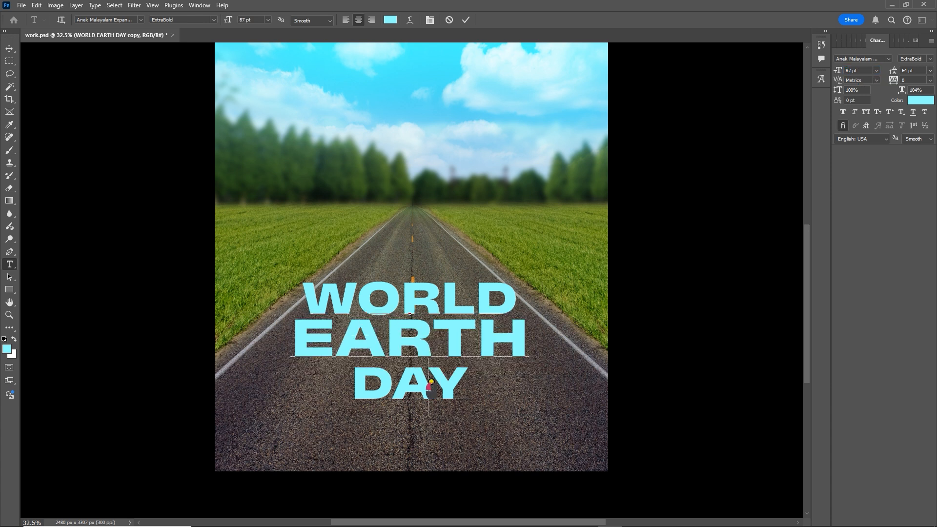
# Step: Enlarge the word DAY in the duplicated title until it is nearly as wide as WORLD
pyautogui.doubleClick(431, 385)
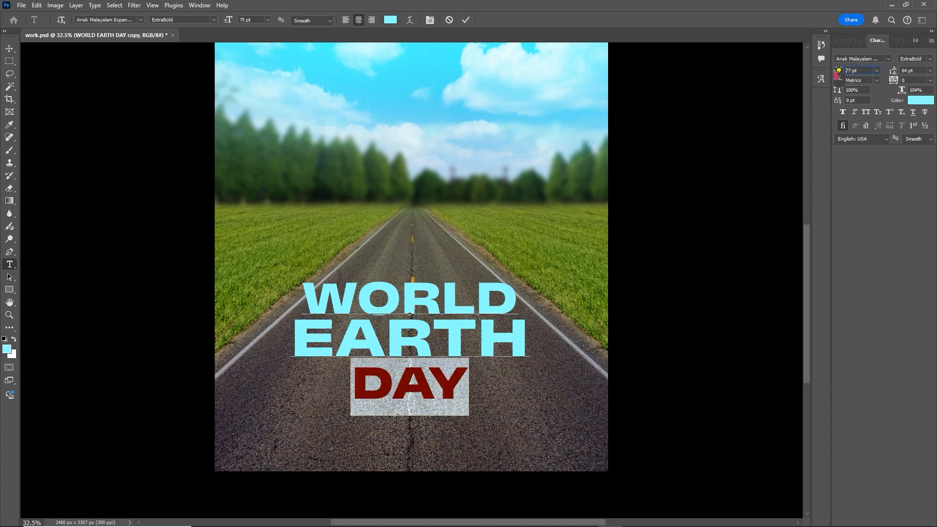
pyautogui.moveTo(838, 71); pyautogui.dragTo(911, 72)
pyautogui.click(469, 351)
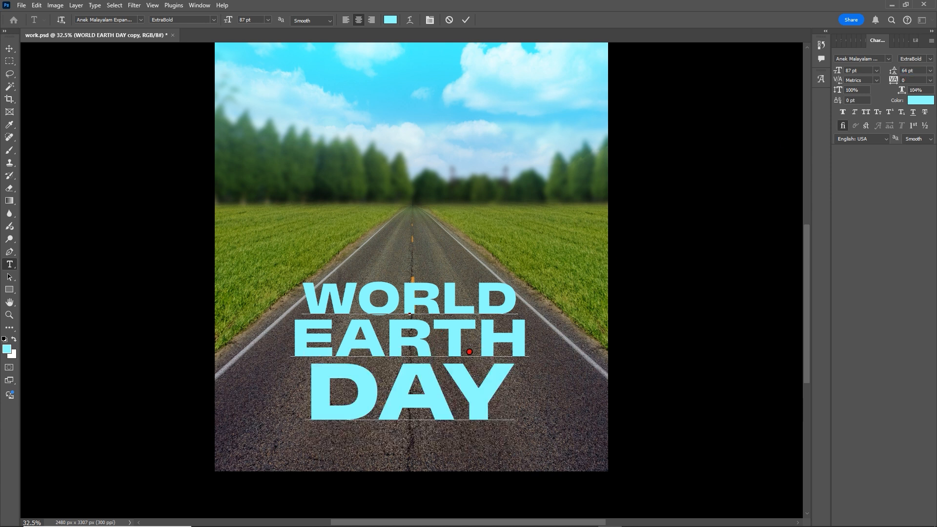
# Step: Commit the edits to the duplicated WORLD EARTH DAY title and recolour all of its text white
pyautogui.scroll(-3, 507, 386)
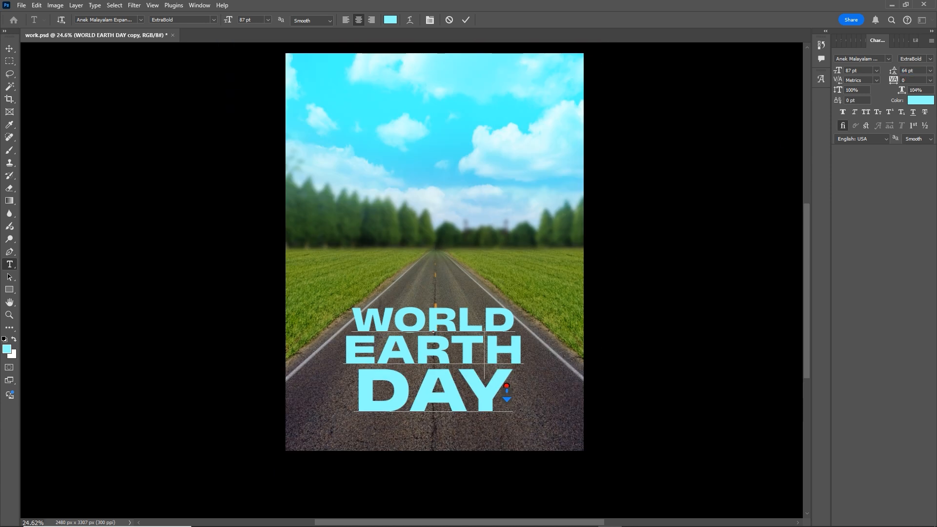
pyautogui.press('Return')
pyautogui.scroll(-3, 507, 387)
pyautogui.press('v')
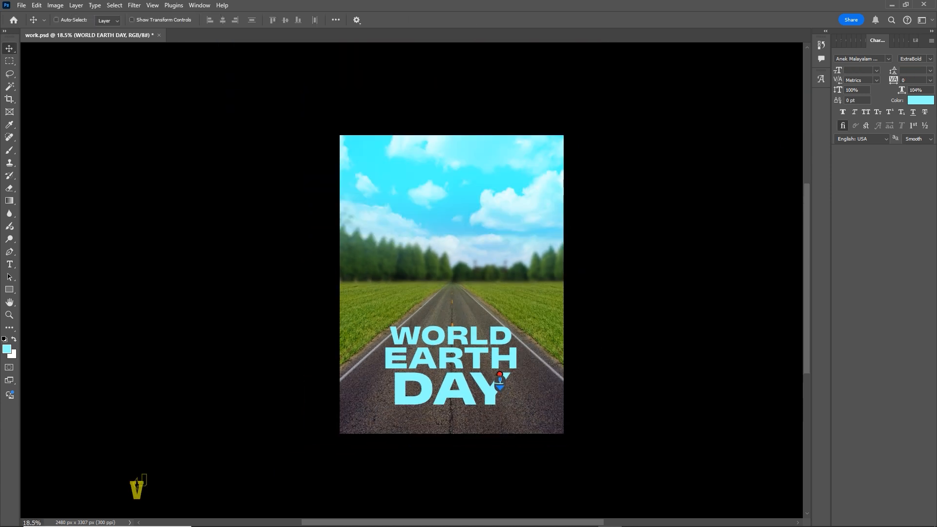
pyautogui.scroll(2, 502, 390)
pyautogui.press('F7')
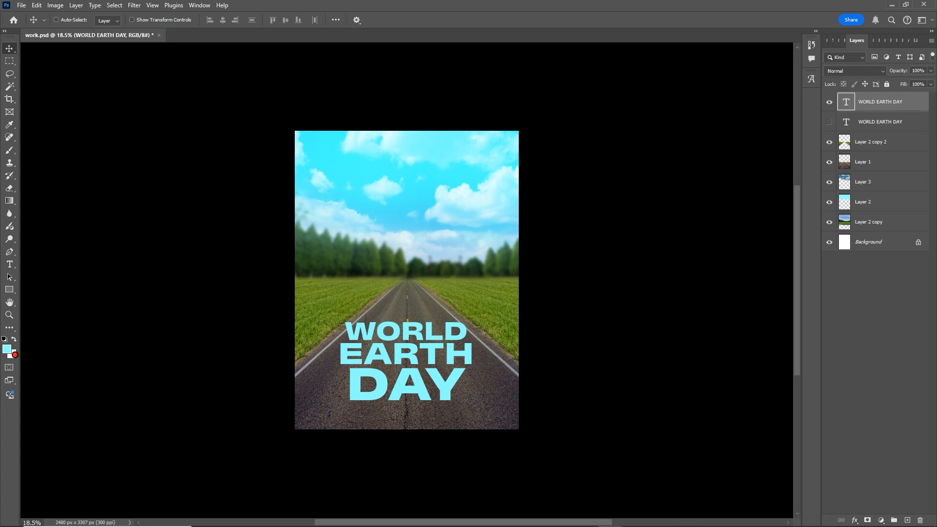
pyautogui.click(12, 354)
pyautogui.click(665, 214)
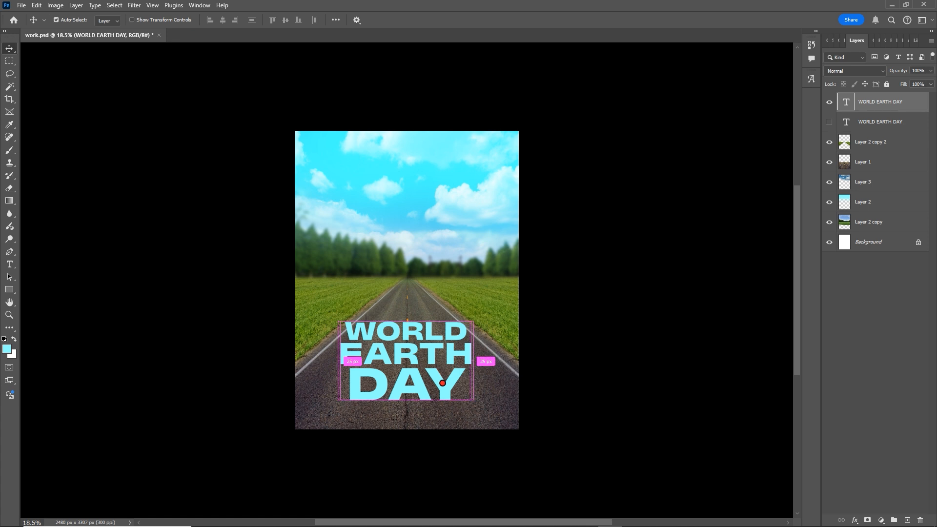
pyautogui.hotkey('ctrl', 'Delete')
# Step: Convert the white WORLD EARTH DAY title layer to a smart object
pyautogui.scroll(3, 423, 394)
pyautogui.scroll(2, 424, 394)
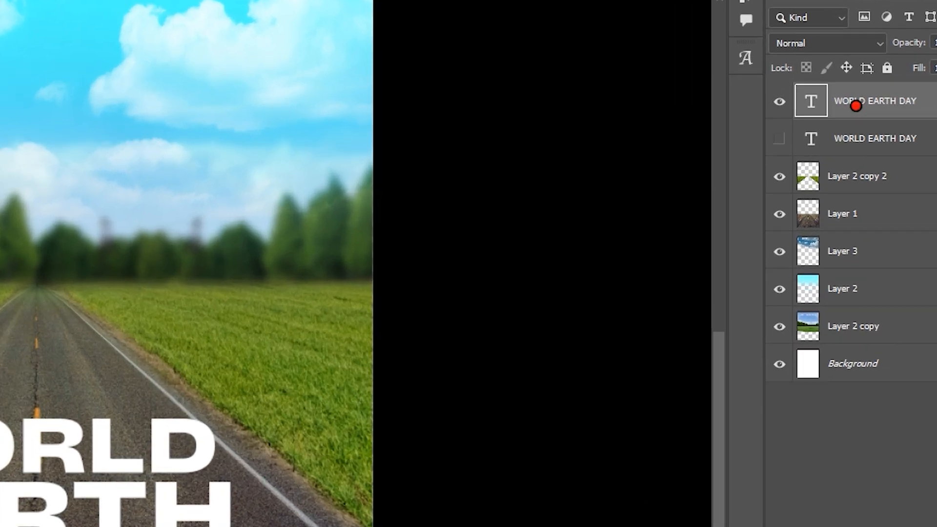
pyautogui.rightClick(870, 104)
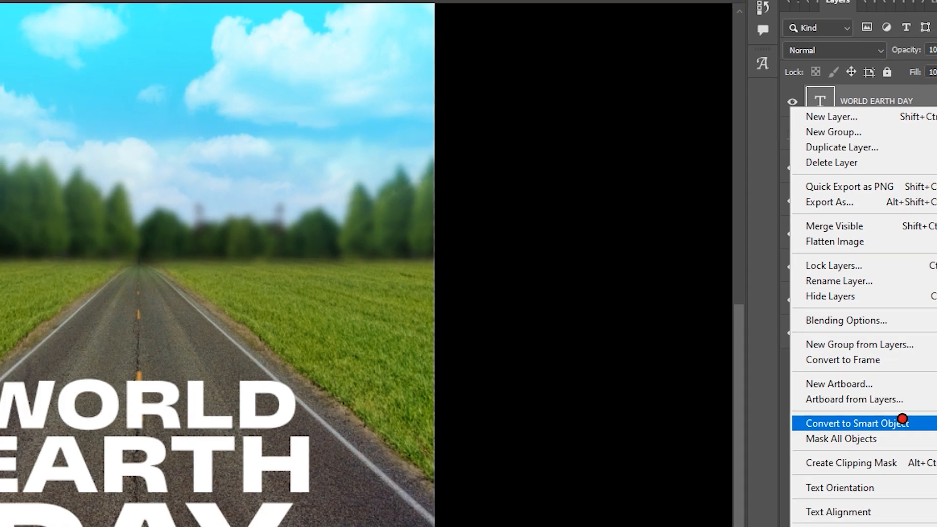
pyautogui.click(885, 488)
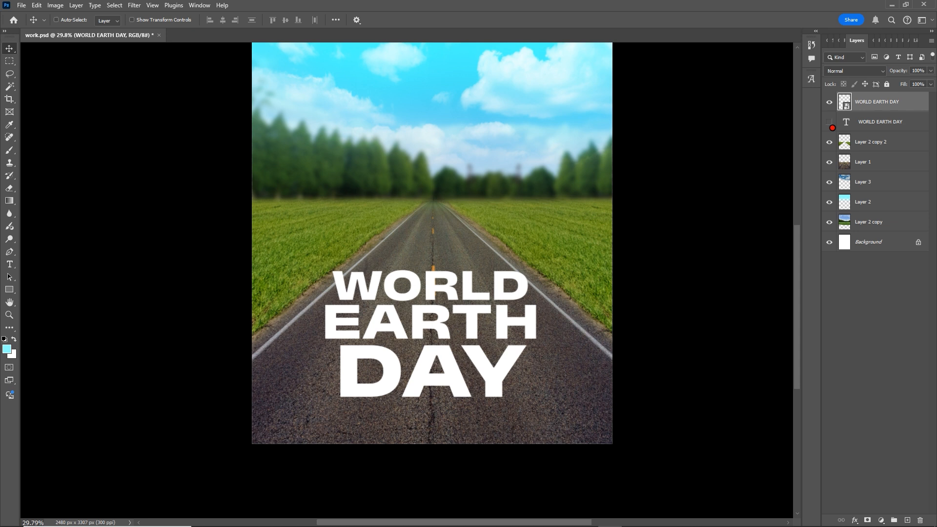
# Step: Apply a Perspective transform to the title, widening its base to the poster's edges and narrowing its top to follow the road
pyautogui.scroll(1, 453, 381)
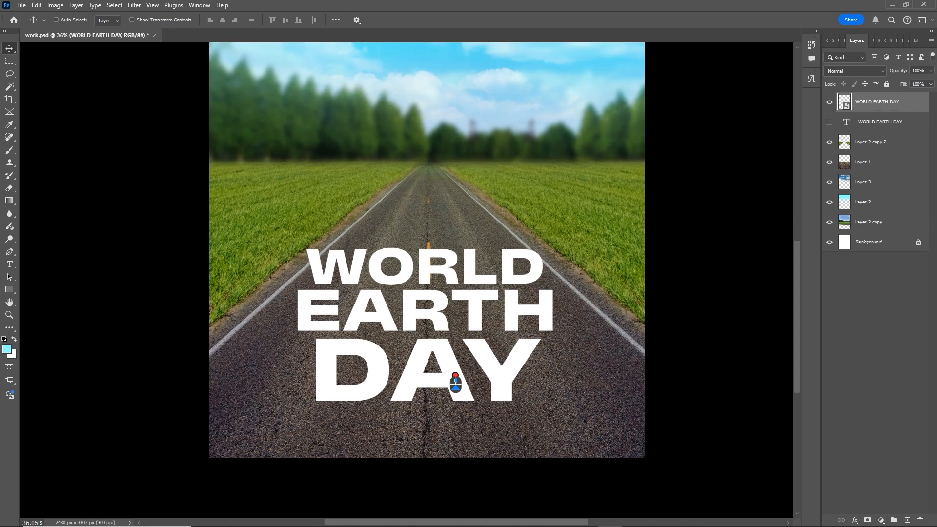
pyautogui.hotkey('ctrl', 't')
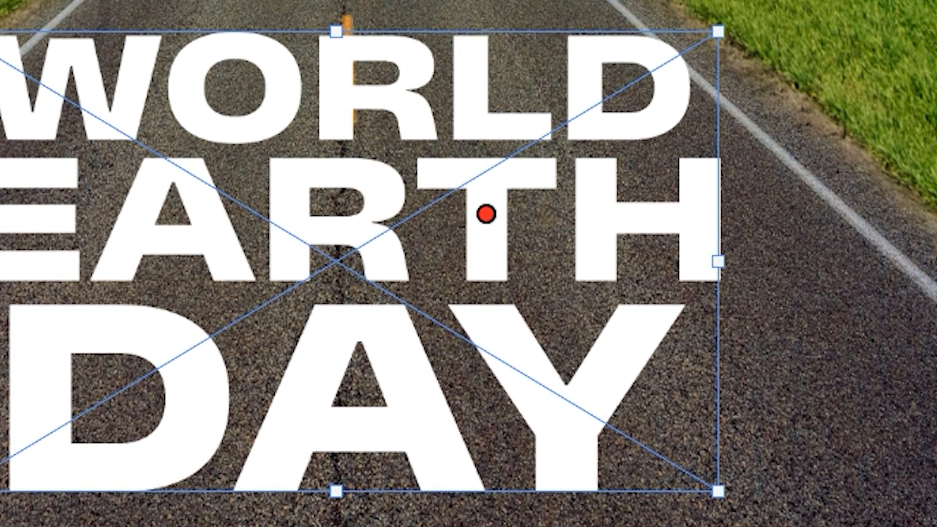
pyautogui.rightClick(486, 208)
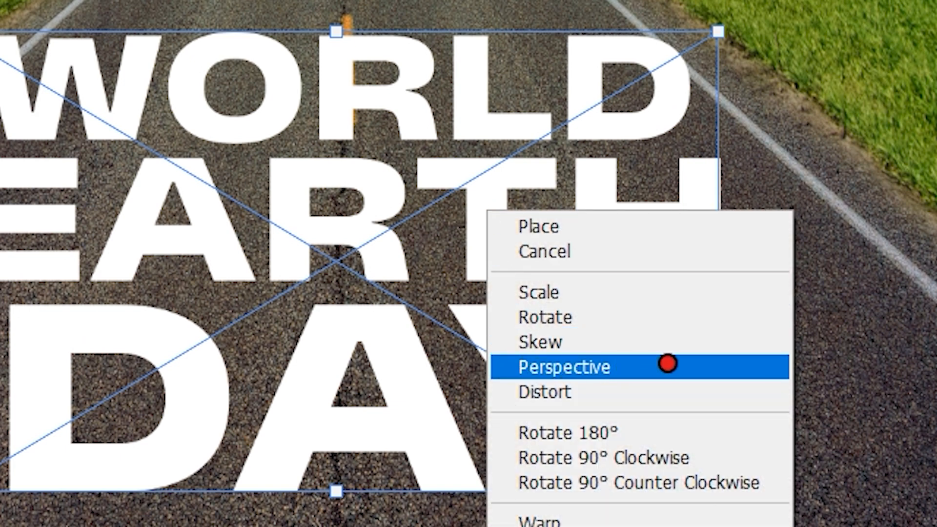
pyautogui.click(642, 369)
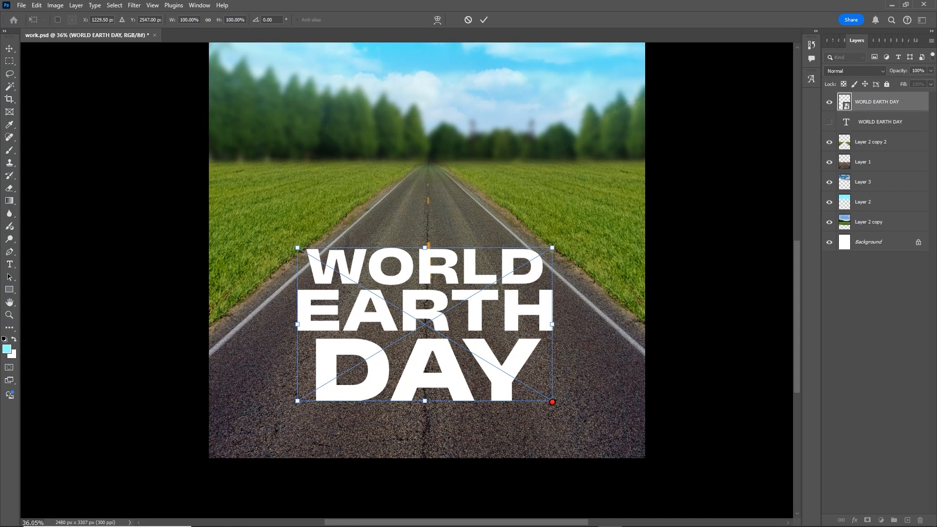
pyautogui.moveTo(552, 402); pyautogui.dragTo(630, 401)
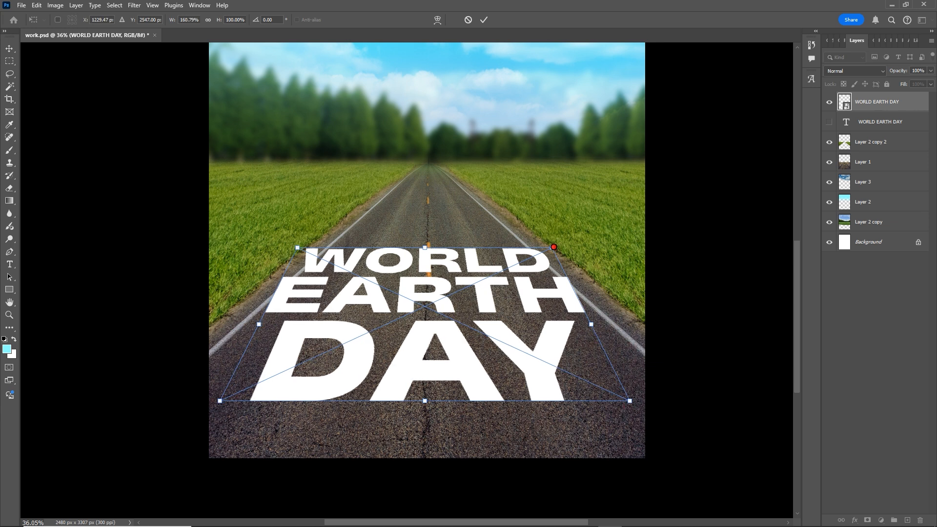
pyautogui.moveTo(553, 248); pyautogui.dragTo(497, 257)
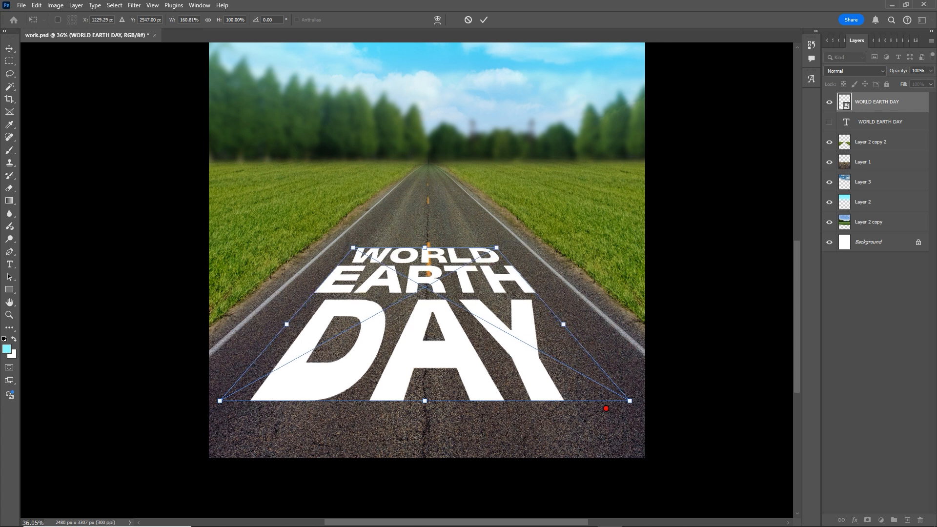
pyautogui.moveTo(627, 401); pyautogui.dragTo(644, 400)
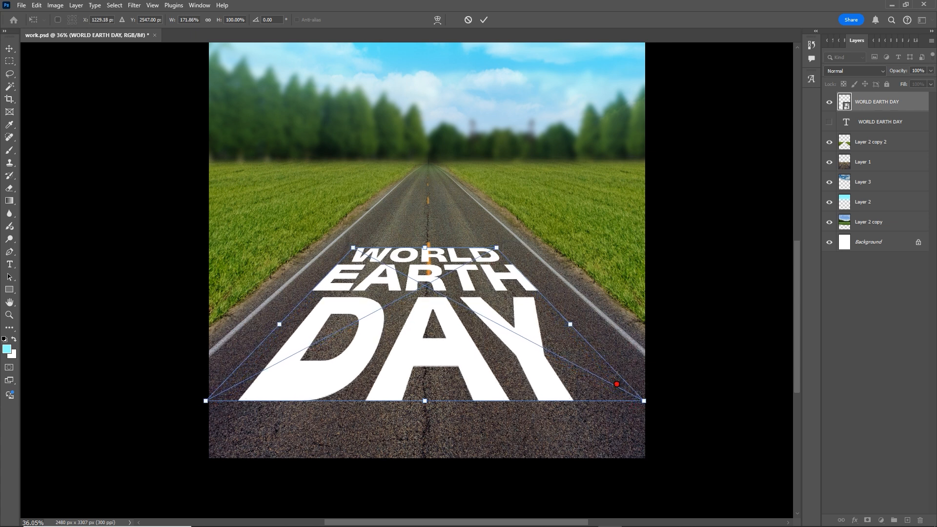
pyautogui.moveTo(496, 249); pyautogui.dragTo(496, 248)
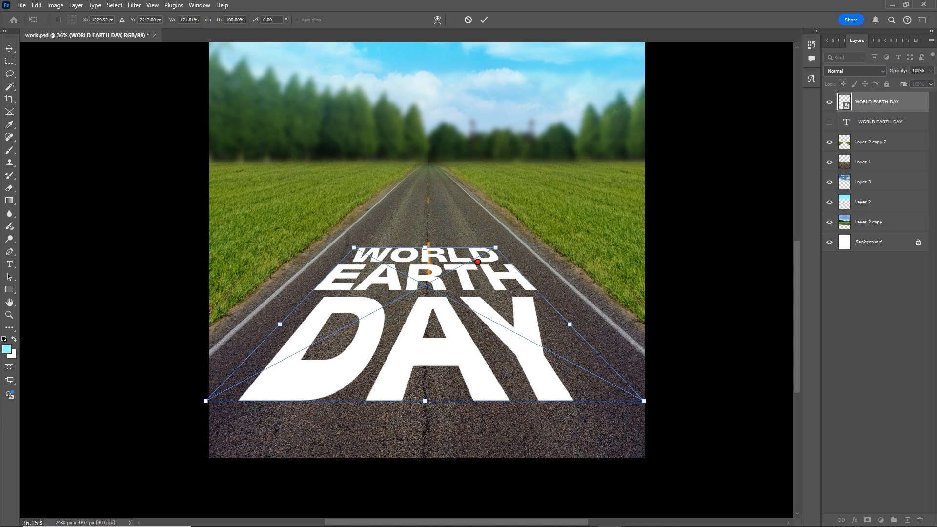
pyautogui.click(484, 20)
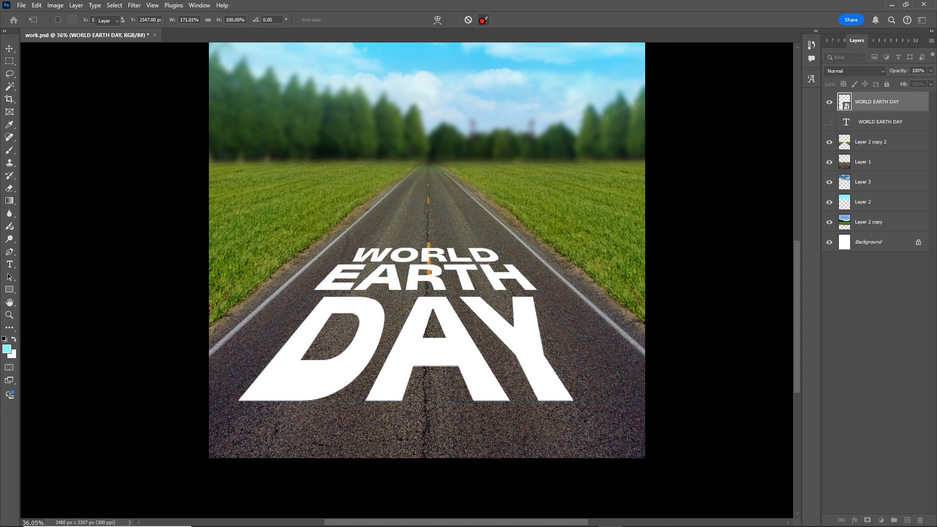
# Step: Open the Blending Options of the WORLD EARTH DAY smart object, keeping the title visible beside the dialog
pyautogui.scroll(-5, 481, 376)
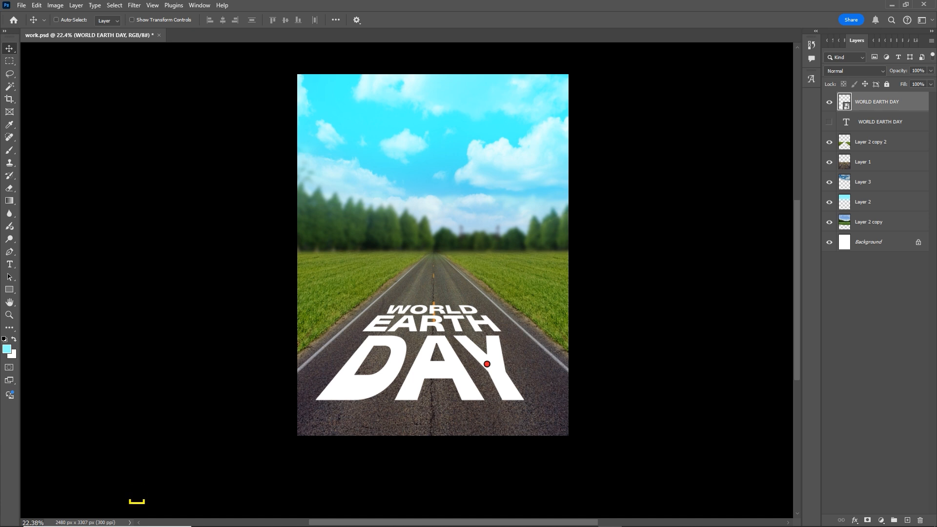
pyautogui.moveTo(487, 364); pyautogui.dragTo(488, 389)
pyautogui.press('space')
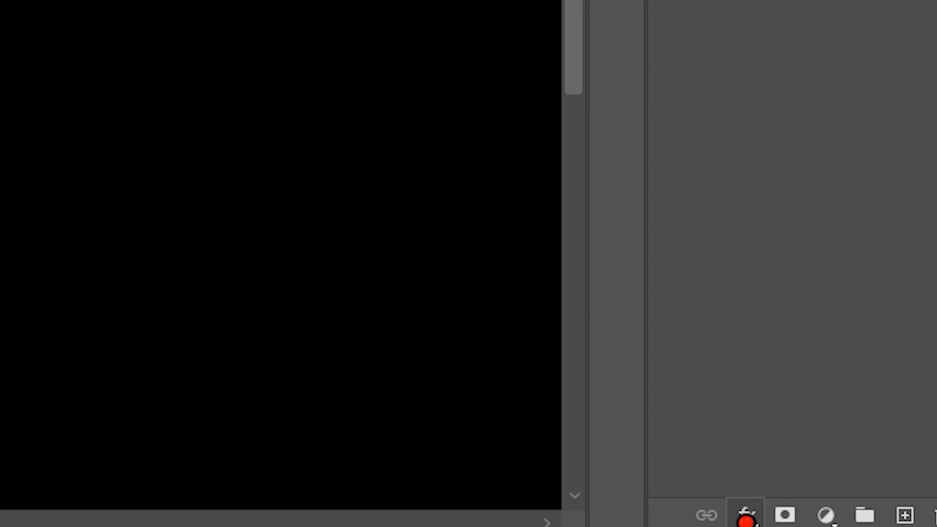
pyautogui.click(746, 519)
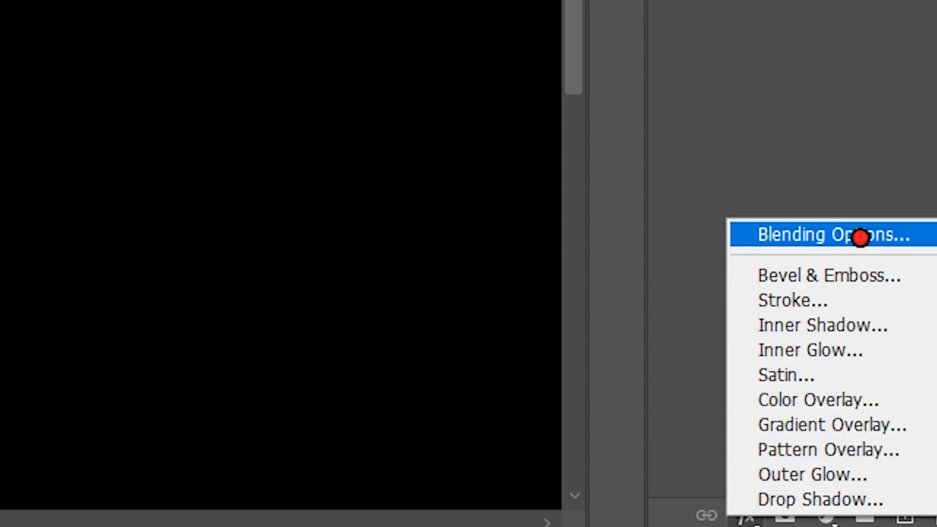
pyautogui.click(861, 234)
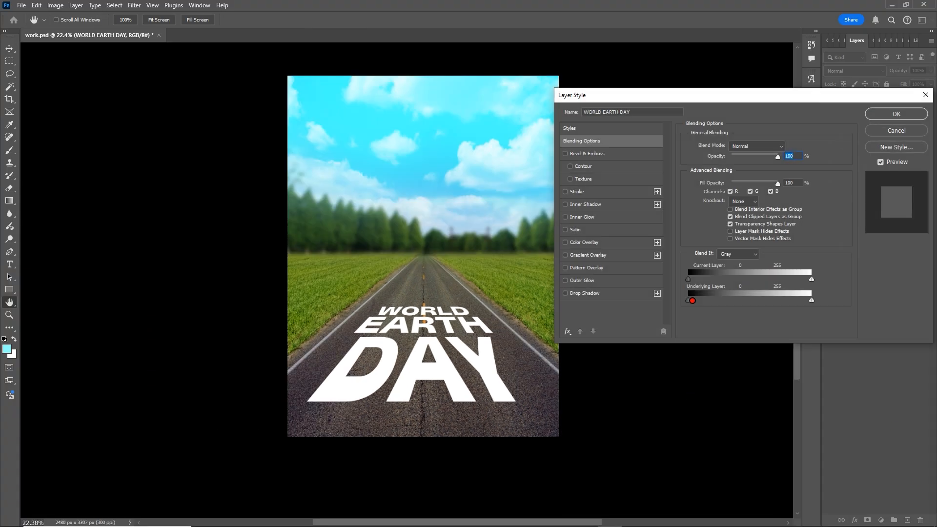
pyautogui.moveTo(733, 99); pyautogui.dragTo(699, 159)
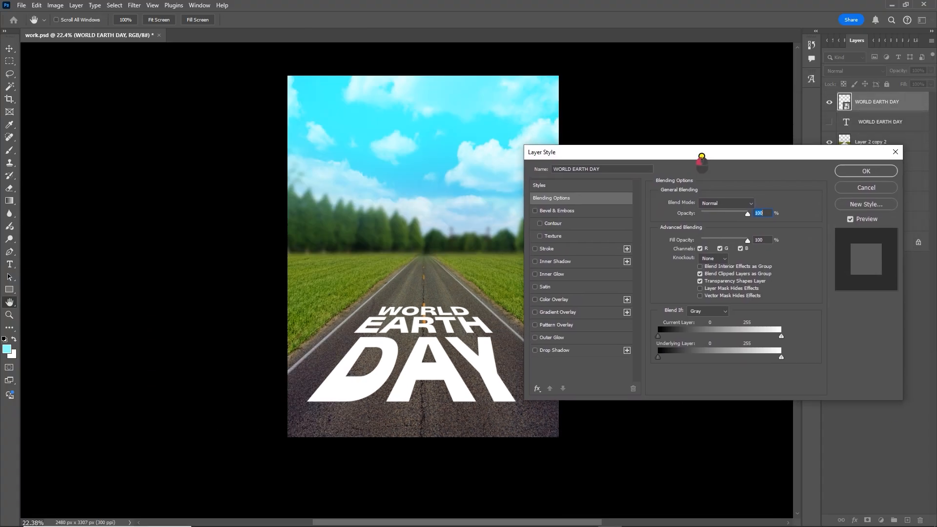
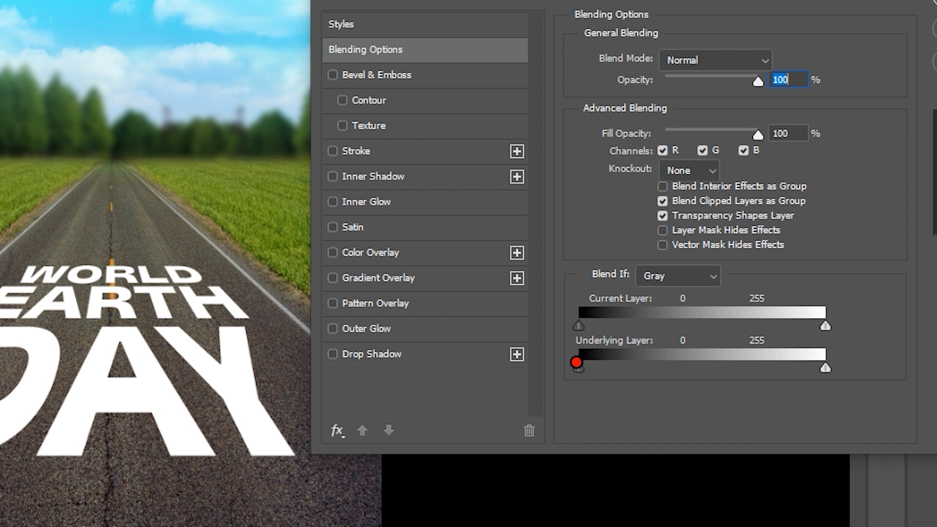
pyautogui.keyDown('alt'); pyautogui.click(578, 369); pyautogui.keyUp('alt')
pyautogui.moveTo(581, 366); pyautogui.dragTo(811, 361)
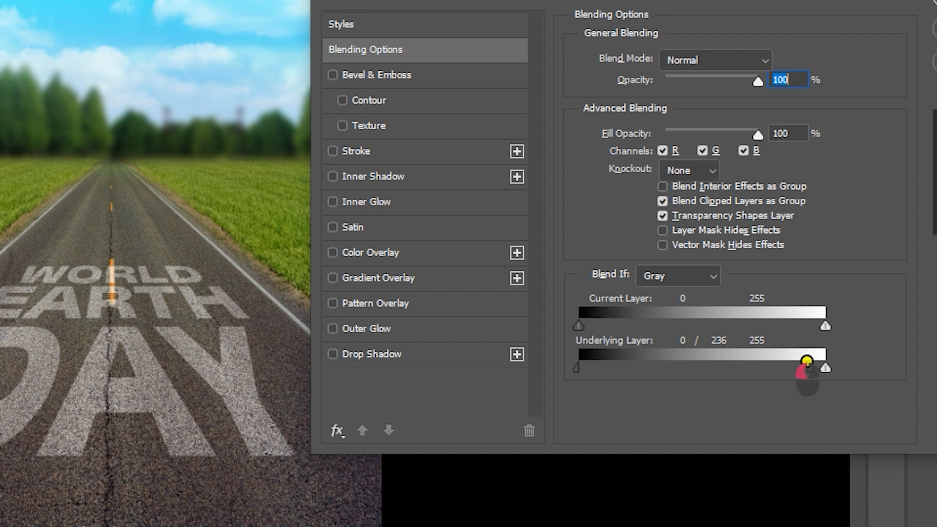
pyautogui.moveTo(806, 362); pyautogui.dragTo(583, 379)
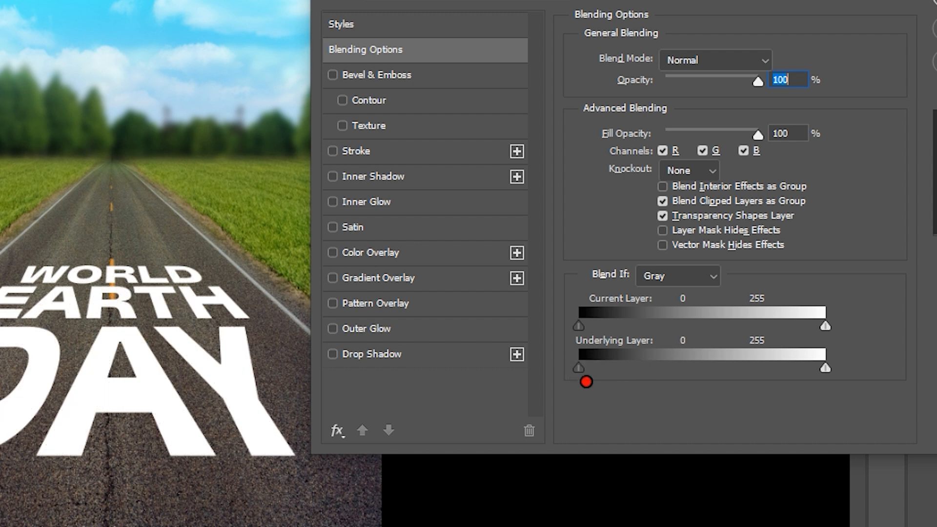
# Step: Split the black Blend If slider of the underlying layer to 0 / 134 so the asphalt shows through the title, and apply it
pyautogui.moveTo(578, 370); pyautogui.dragTo(545, 374)
pyautogui.moveTo(580, 369); pyautogui.dragTo(709, 367)
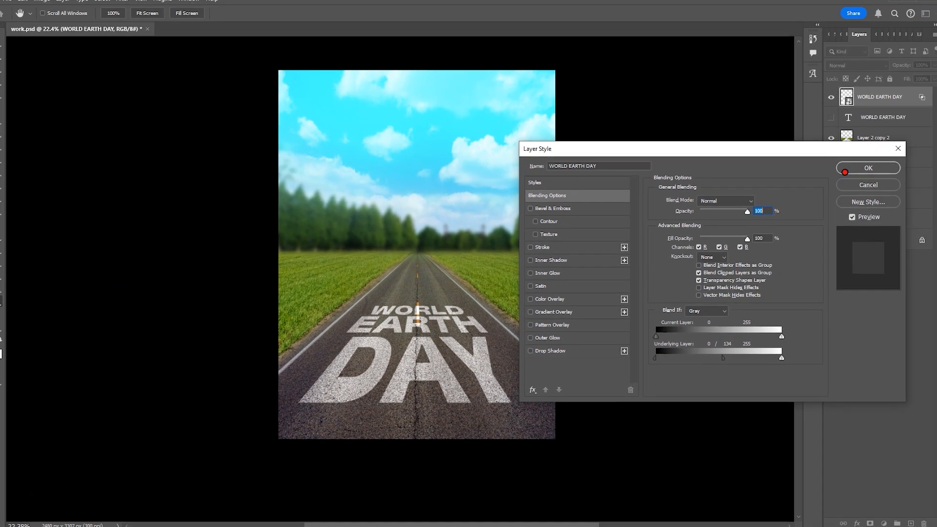
pyautogui.click(900, 125)
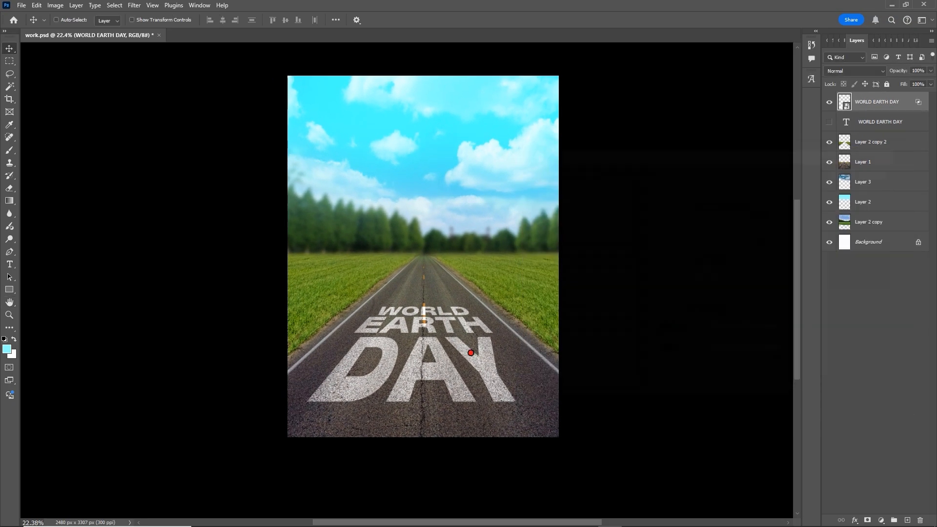
# Step: Open the kid, globe, leaf, ribbon and tree clipart PNG images, and copy the boy from kid 1.png into the poster
pyautogui.scroll(-1, 451, 376)
pyautogui.scroll(-1, 449, 377)
pyautogui.scroll(3, 449, 377)
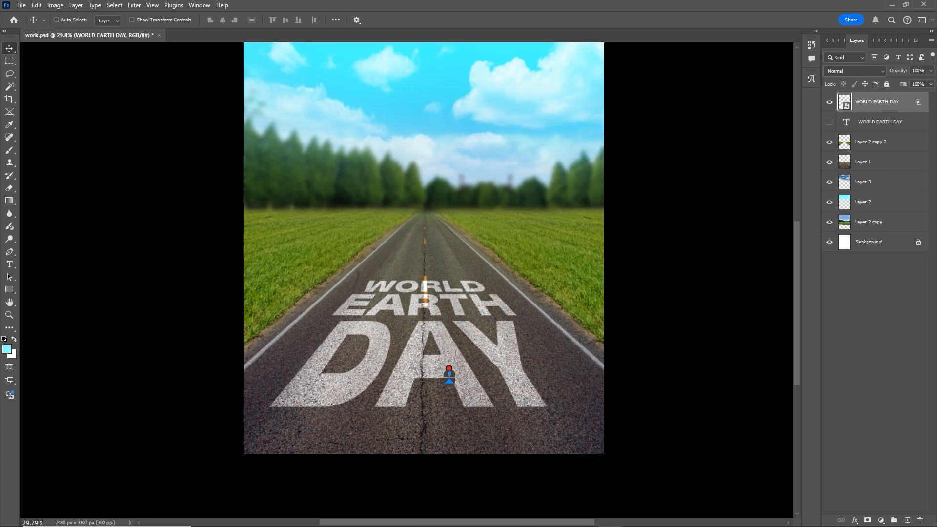
pyautogui.scroll(-1, 467, 388)
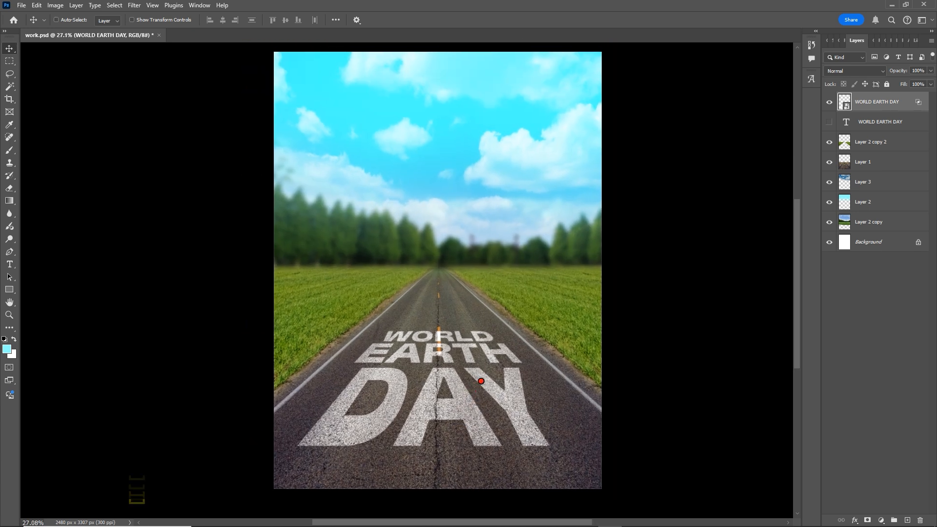
pyautogui.scroll(-1, 472, 381)
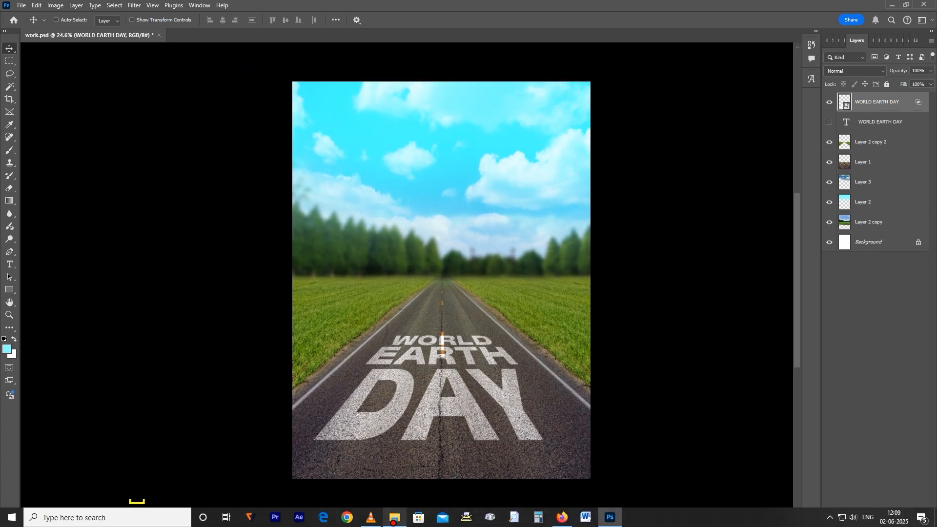
pyautogui.click(394, 520)
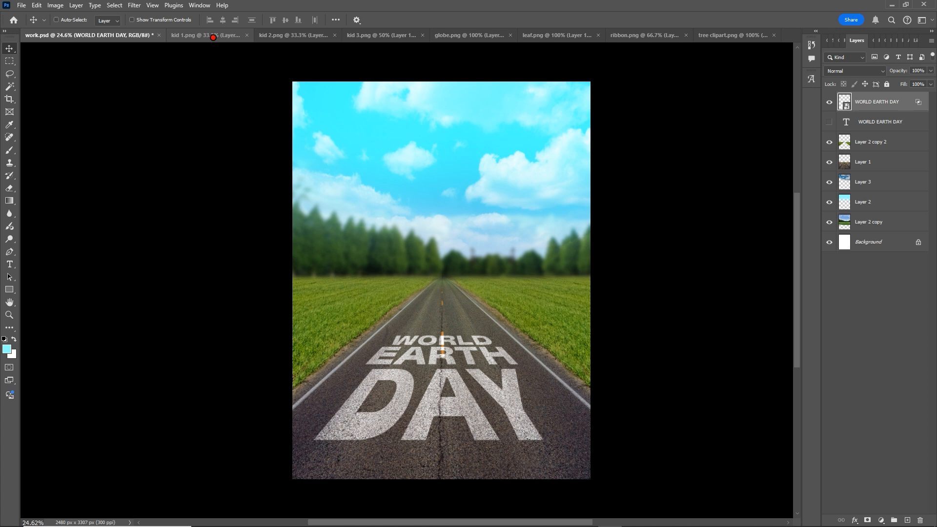
pyautogui.hotkey('ctrl', 'Tab')
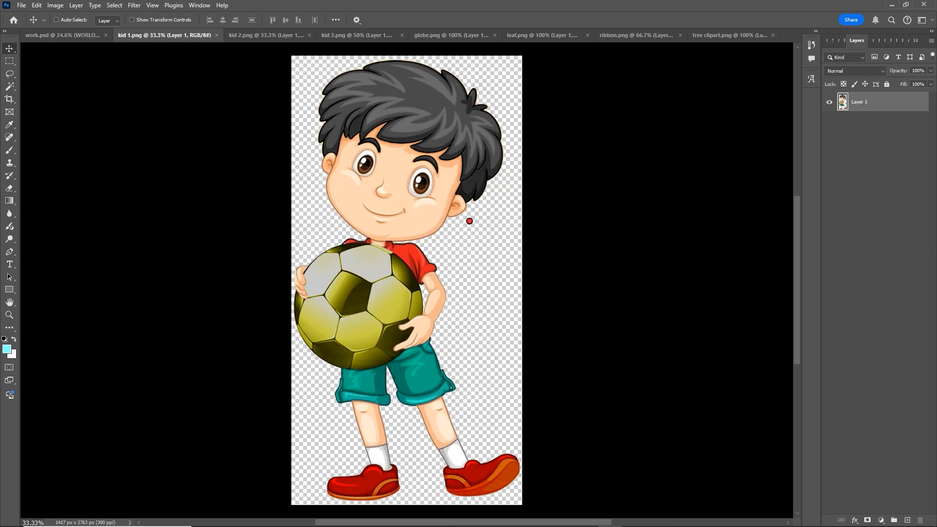
pyautogui.moveTo(410, 220); pyautogui.dragTo(472, 301)
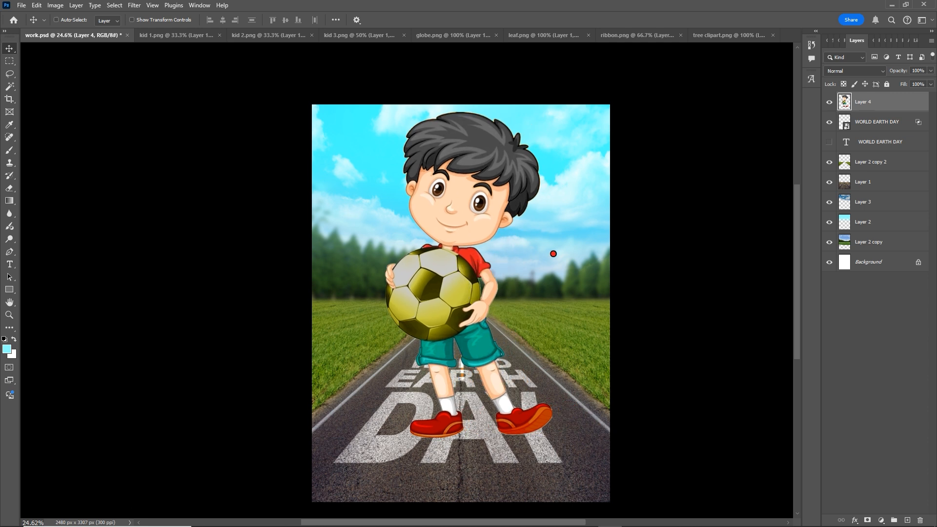
# Step: Convert the boy's layer to a smart object, scale it to 47.93%, and stand him on the road at the WORLD line of the title
pyautogui.rightClick(872, 102)
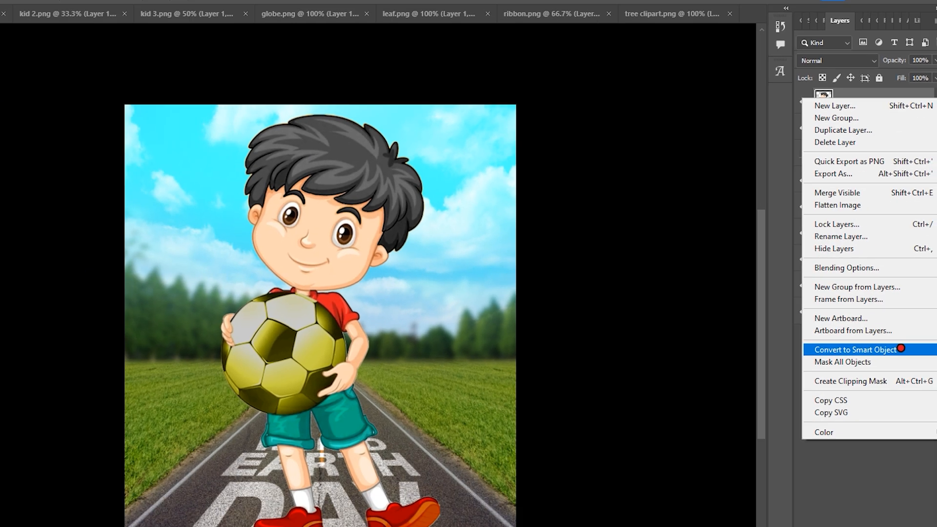
pyautogui.click(893, 475)
pyautogui.hotkey('ctrl', 't')
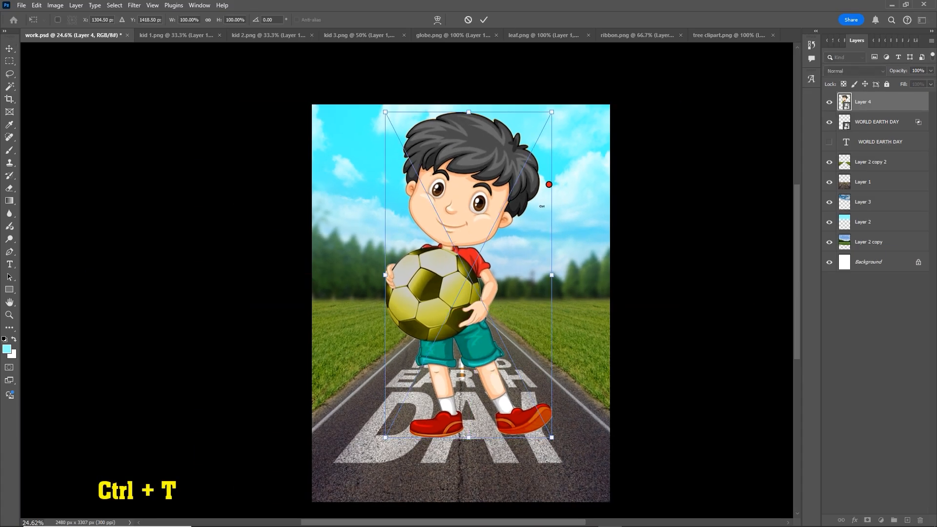
pyautogui.moveTo(552, 112); pyautogui.dragTo(514, 199)
pyautogui.scroll(3, 495, 307)
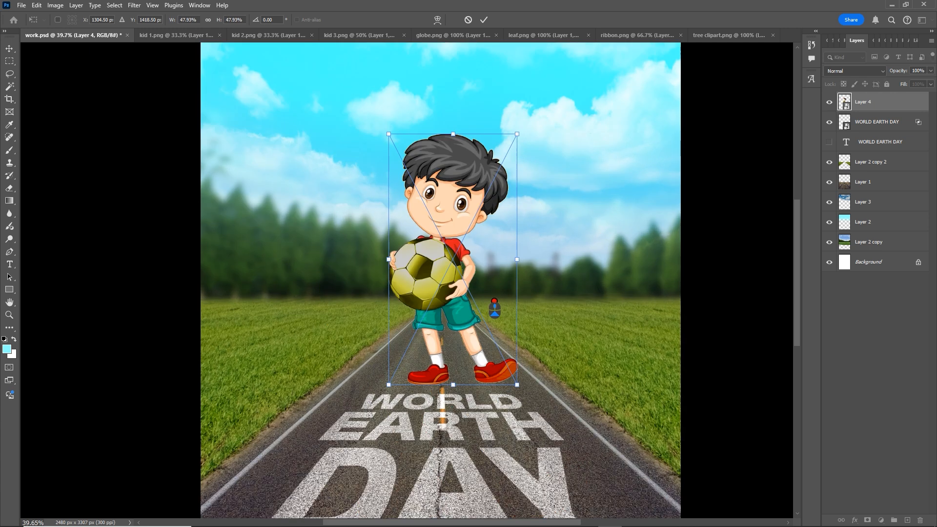
pyautogui.moveTo(463, 283); pyautogui.dragTo(485, 202)
pyautogui.press('Return')
pyautogui.scroll(-2, 486, 230)
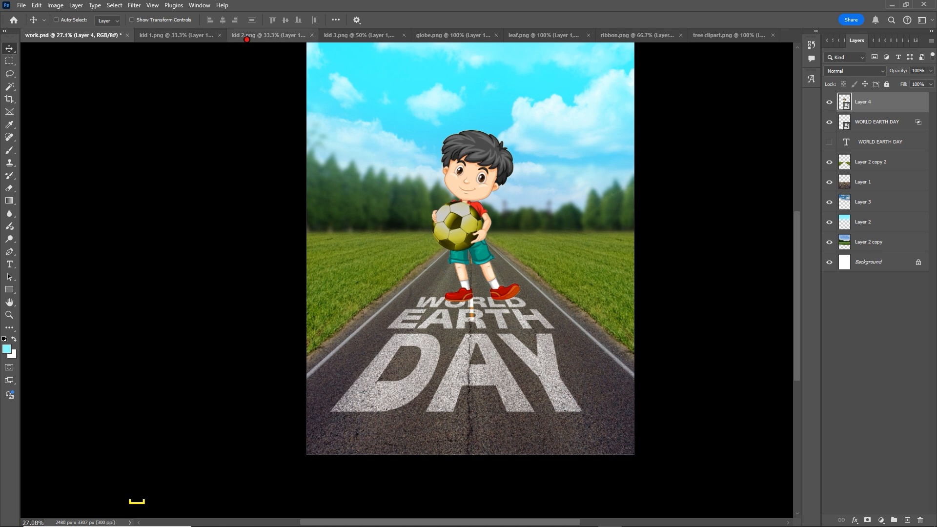
# Step: Copy the girl holding the plant from kid 2.png into the poster and convert her layer to a smart object
pyautogui.click(269, 35)
pyautogui.moveTo(415, 203); pyautogui.dragTo(489, 238)
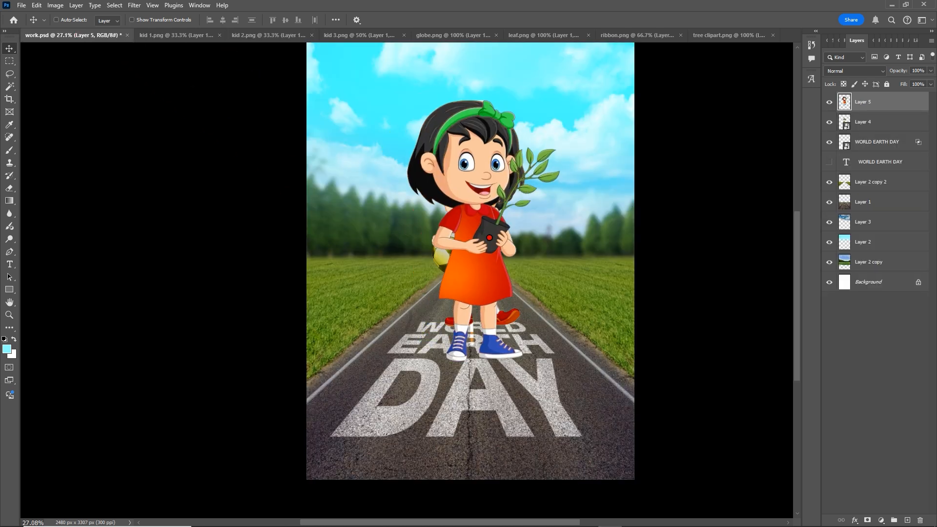
pyautogui.press('ctrl')
pyautogui.rightClick(903, 102)
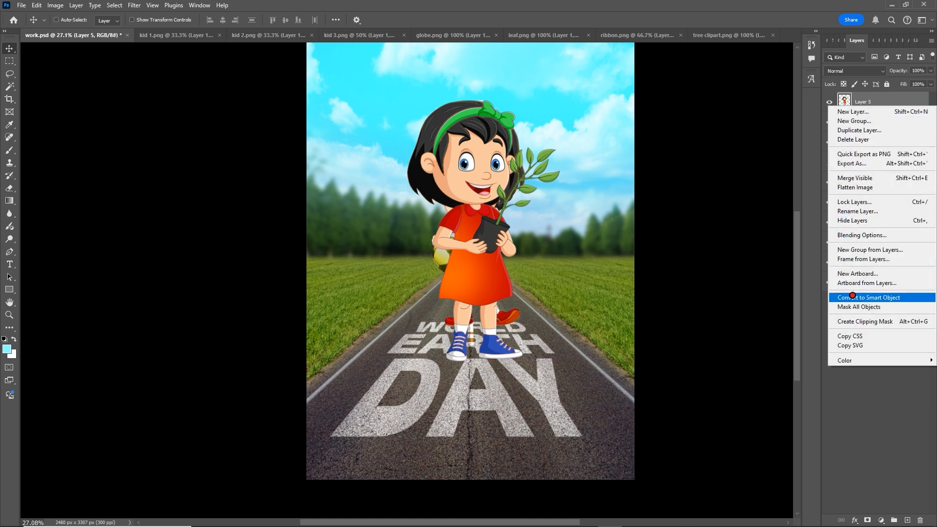
pyautogui.click(905, 294)
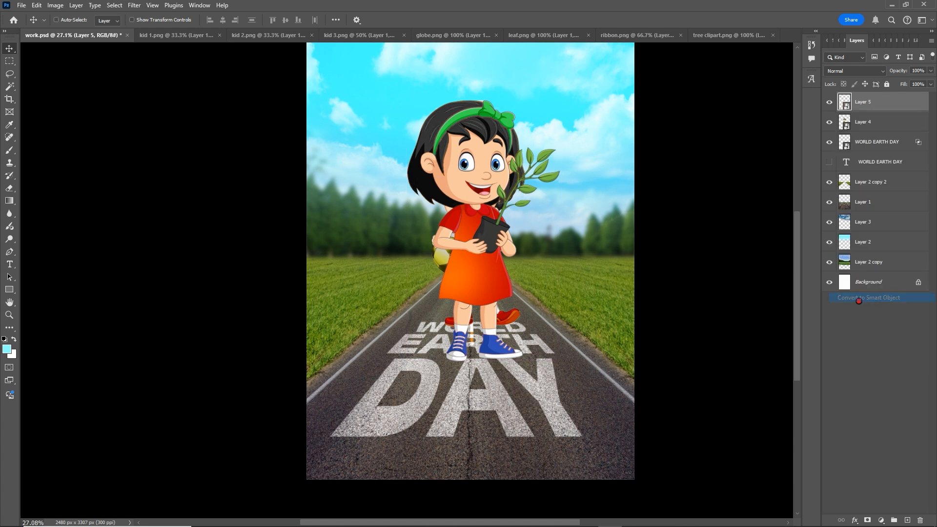
pyautogui.press('ctrl')
# Step: Scale the plant girl to about 49% and place her on the road just to the right of the boy
pyautogui.hotkey('ctrl', 't')
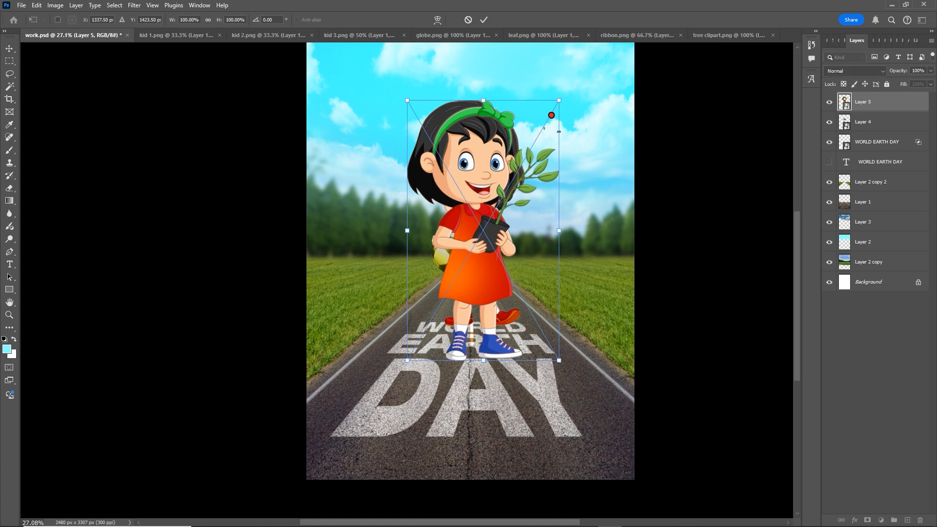
pyautogui.moveTo(561, 100); pyautogui.dragTo(512, 161)
pyautogui.moveTo(503, 241); pyautogui.dragTo(551, 286)
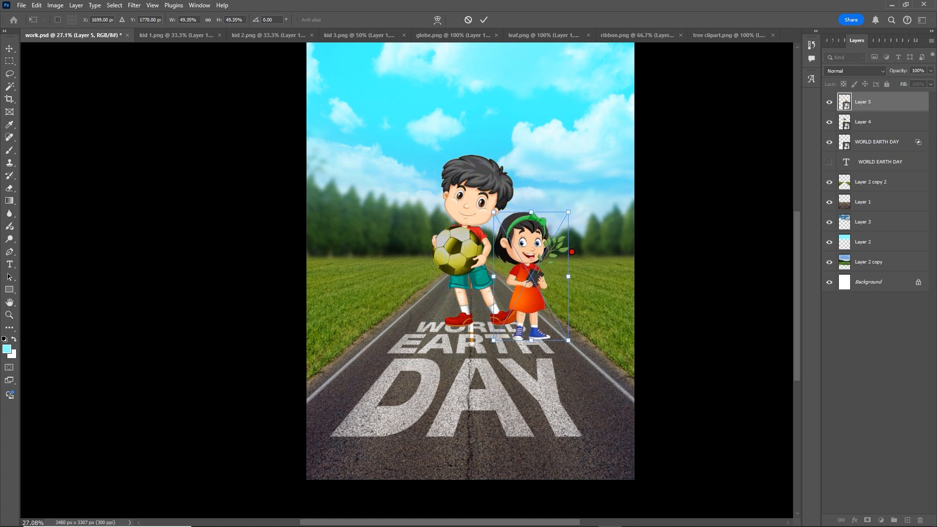
pyautogui.moveTo(570, 212); pyautogui.dragTo(571, 211)
pyautogui.moveTo(531, 316); pyautogui.dragTo(539, 317)
pyautogui.press('Return')
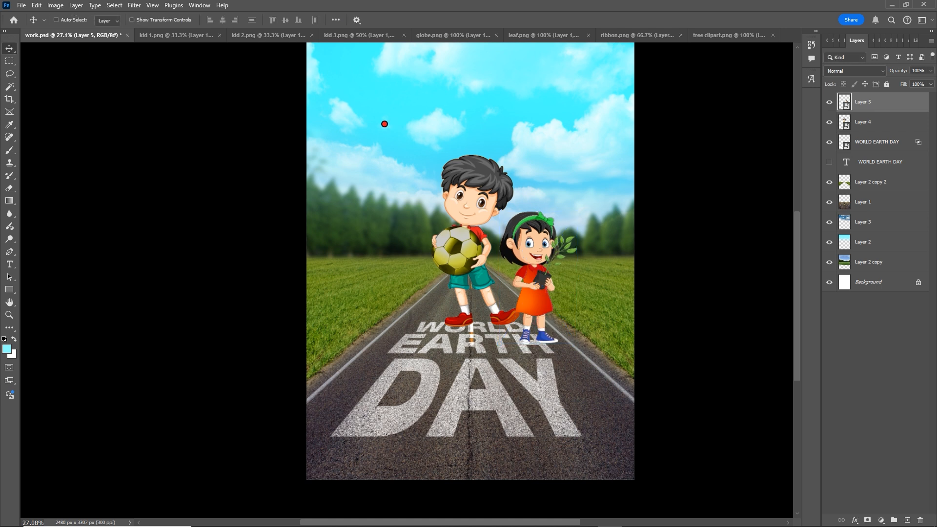
# Step: Copy the girl holding the blank board from kid 3.png into the poster and convert her layer to a smart object
pyautogui.click(335, 39)
pyautogui.moveTo(442, 182); pyautogui.dragTo(424, 203)
pyautogui.rightClick(866, 103)
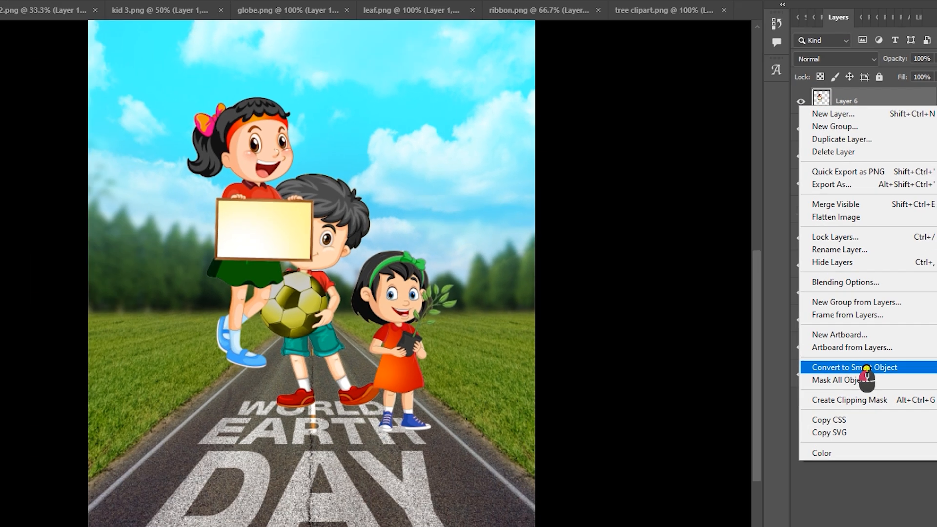
pyautogui.click(847, 490)
pyautogui.press('ctrl')
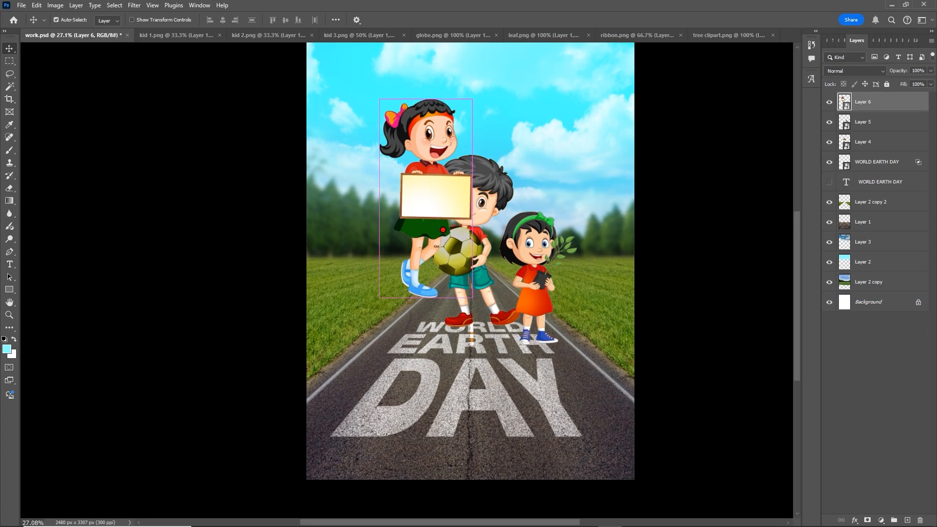
# Step: Flip the board girl horizontally, scale her to about 72.6%, and place her on the road to the left of the boy
pyautogui.hotkey('ctrl', 't')
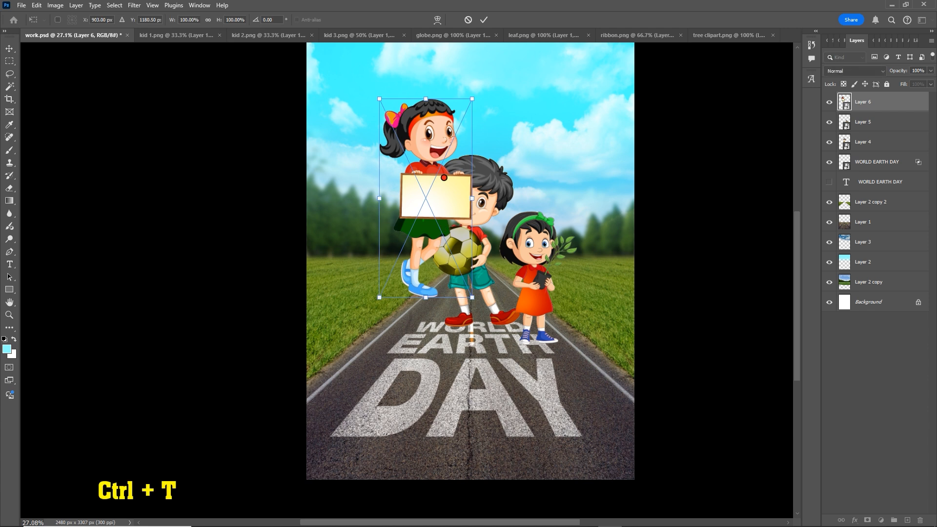
pyautogui.rightClick(443, 182)
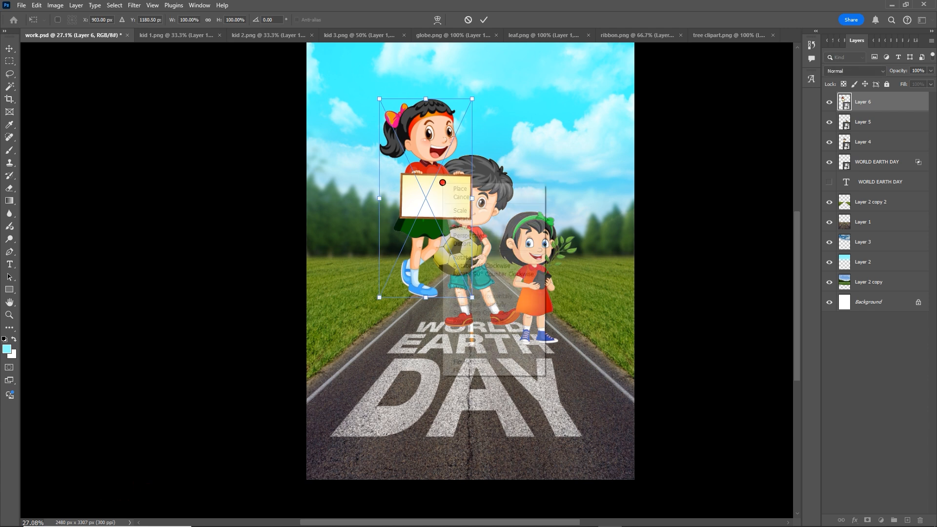
pyautogui.click(477, 361)
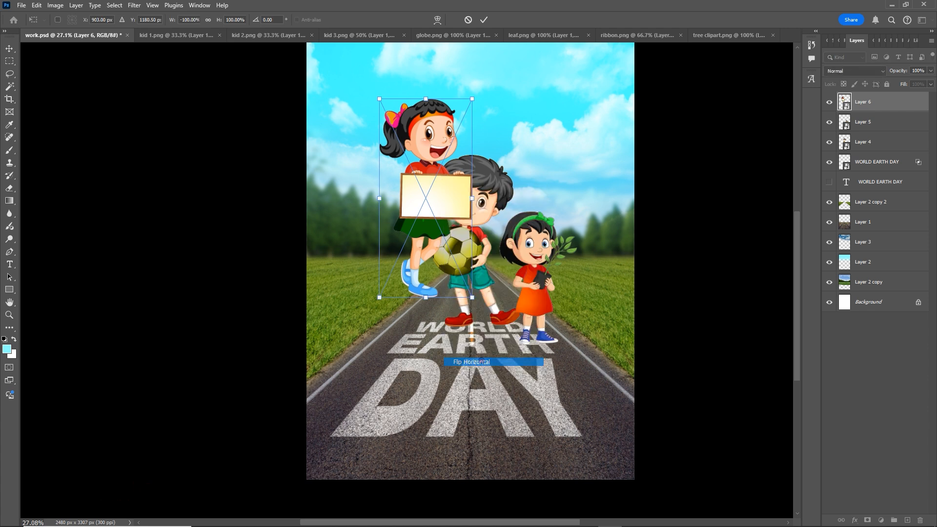
pyautogui.moveTo(442, 200); pyautogui.dragTo(425, 242)
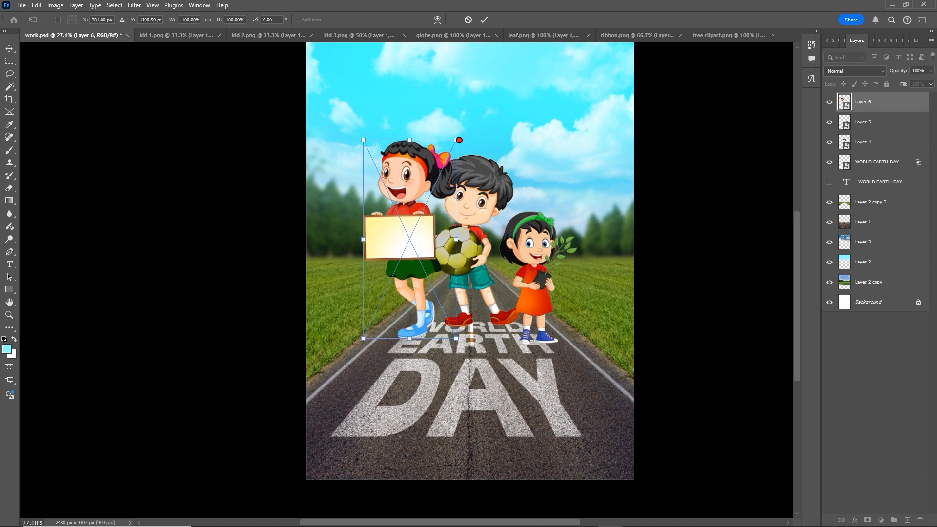
pyautogui.moveTo(458, 139); pyautogui.dragTo(443, 167)
pyautogui.moveTo(431, 230); pyautogui.dragTo(420, 265)
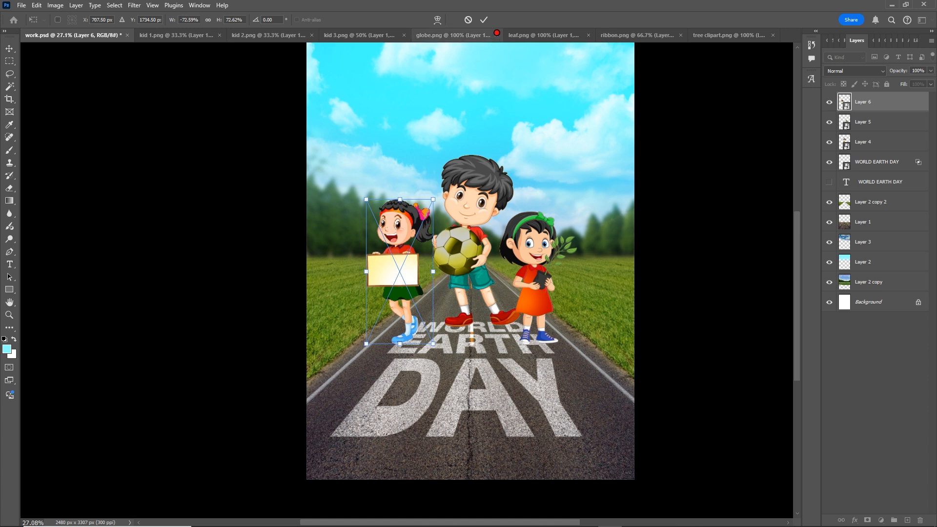
pyautogui.click(483, 19)
# Step: Close the kid 1, kid 2 and kid 3 PNG documents, keeping the poster and the other clipart files open
pyautogui.scroll(-2, 493, 242)
pyautogui.scroll(-1, 492, 243)
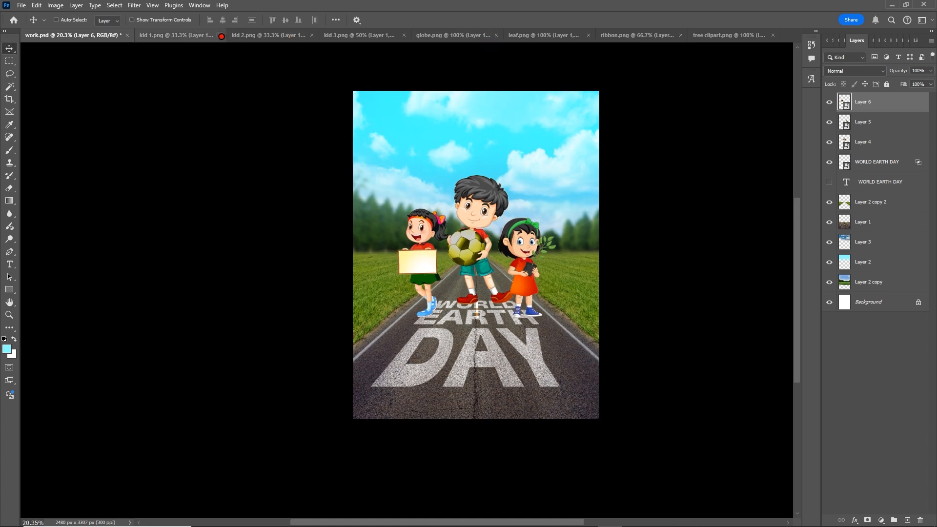
pyautogui.click(220, 35)
pyautogui.click(465, 198)
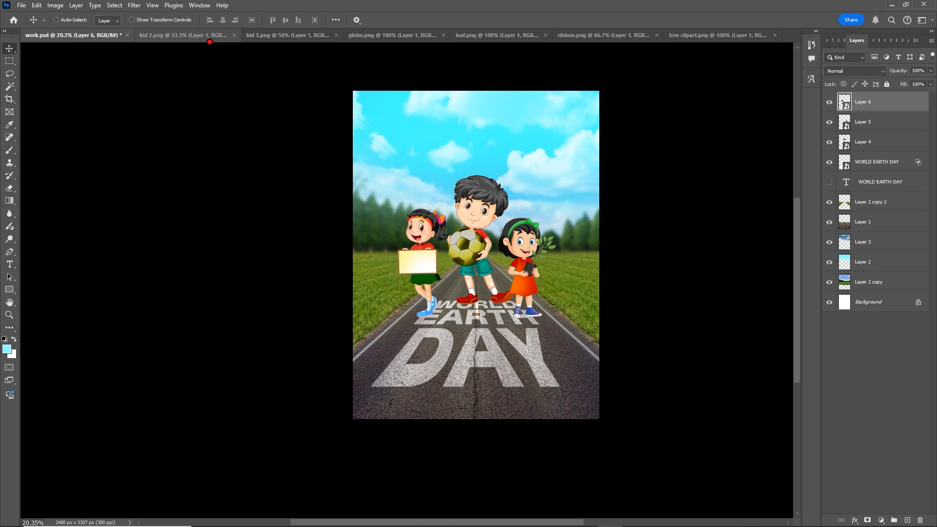
pyautogui.click(234, 35)
pyautogui.click(234, 35)
# Step: Copy the tree from tree clipart.png into the poster and convert its layer to a smart object
pyautogui.scroll(1, 486, 132)
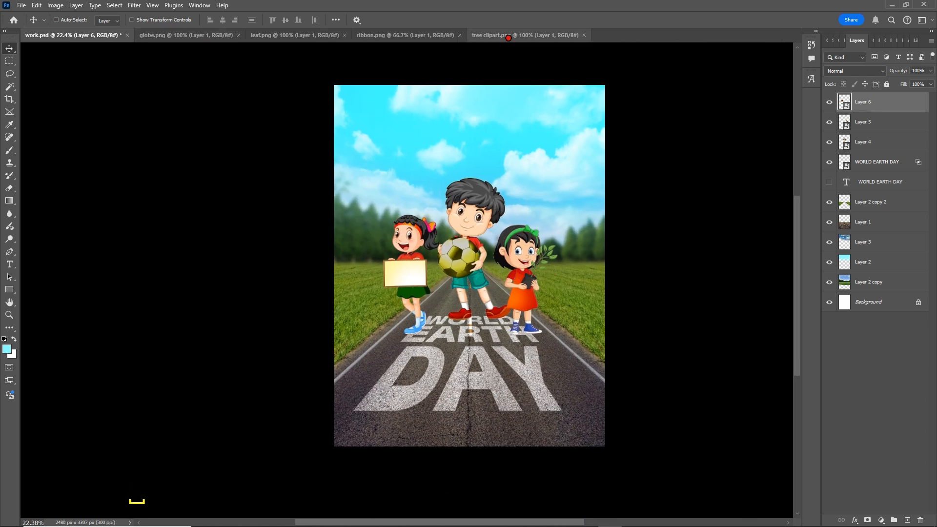
pyautogui.click(510, 35)
pyautogui.moveTo(410, 235); pyautogui.dragTo(458, 243)
pyautogui.rightClick(874, 106)
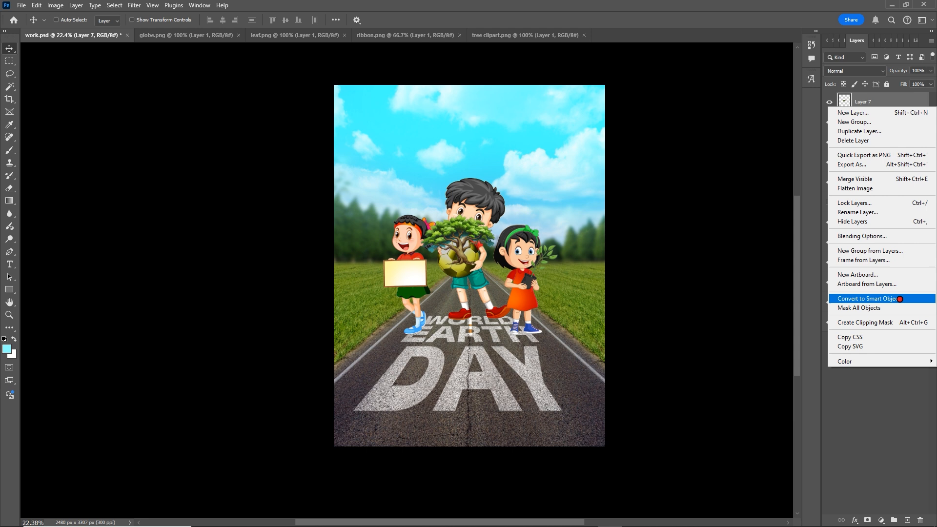
pyautogui.click(900, 299)
# Step: Scale the tree to about 258% and place it on the right-hand grass, letting its crown extend past the poster's edge
pyautogui.hotkey('ctrl', 't')
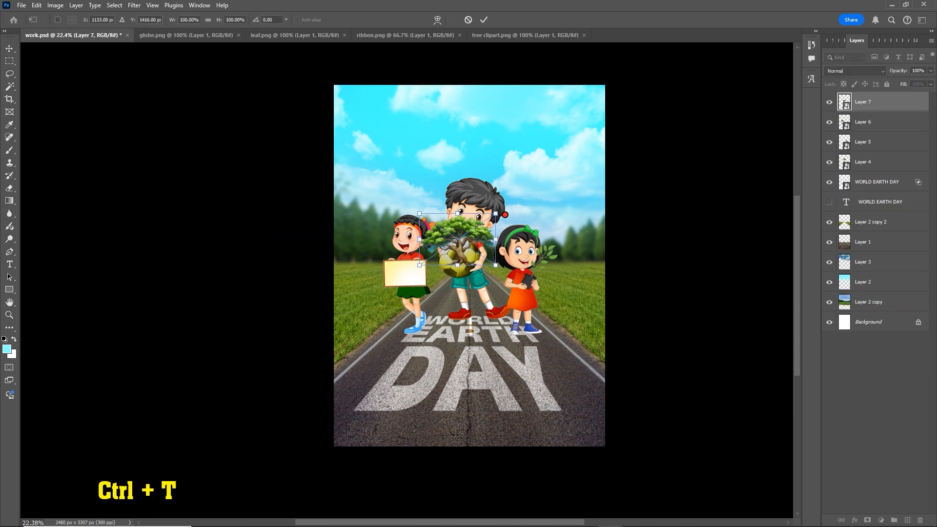
pyautogui.moveTo(498, 212); pyautogui.dragTo(618, 130)
pyautogui.moveTo(485, 308); pyautogui.dragTo(610, 259)
pyautogui.moveTo(421, 302); pyautogui.dragTo(493, 269)
pyautogui.moveTo(585, 229); pyautogui.dragTo(585, 272)
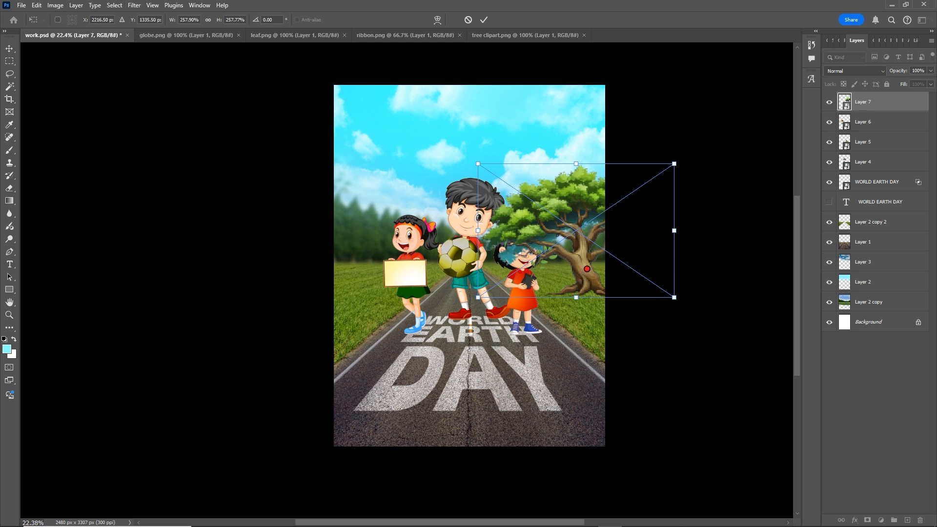
pyautogui.scroll(3, 587, 269)
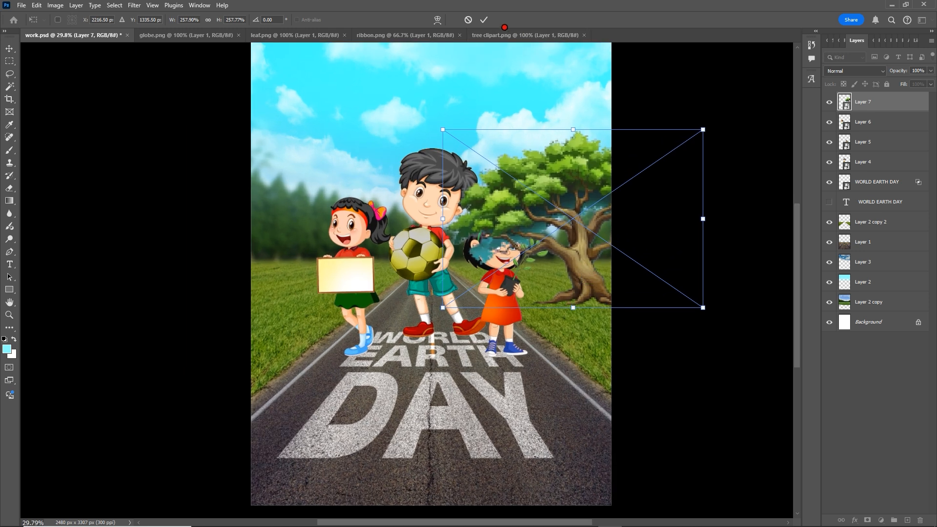
pyautogui.click(484, 19)
# Step: Try moving the tree layer directly below the hidden WORLD EARTH DAY text layer, and undo the reorder
pyautogui.scroll(5, 476, 249)
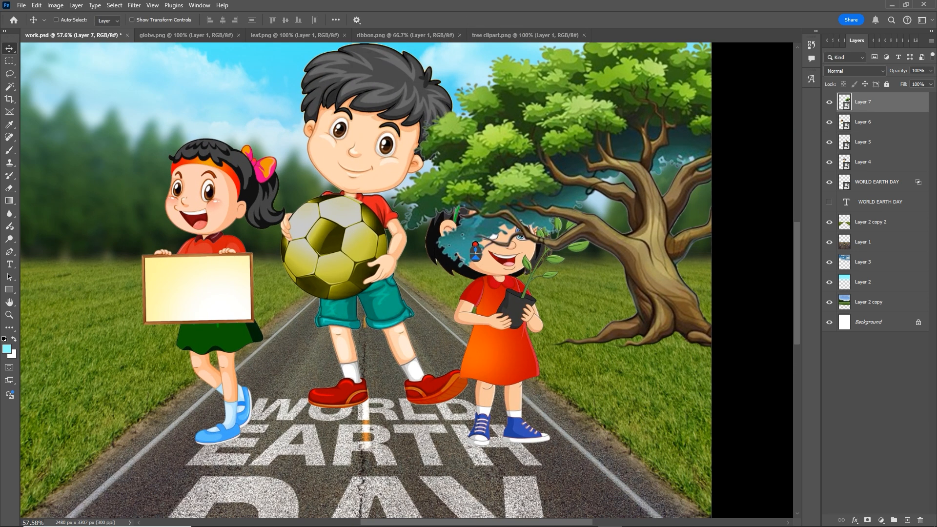
pyautogui.scroll(-1, 475, 252)
pyautogui.scroll(-2, 557, 255)
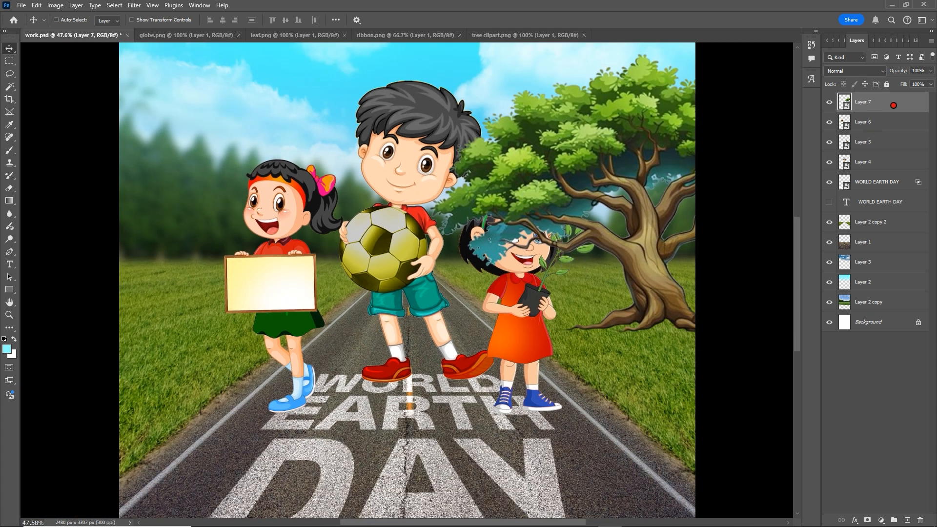
pyautogui.moveTo(894, 105); pyautogui.dragTo(890, 176)
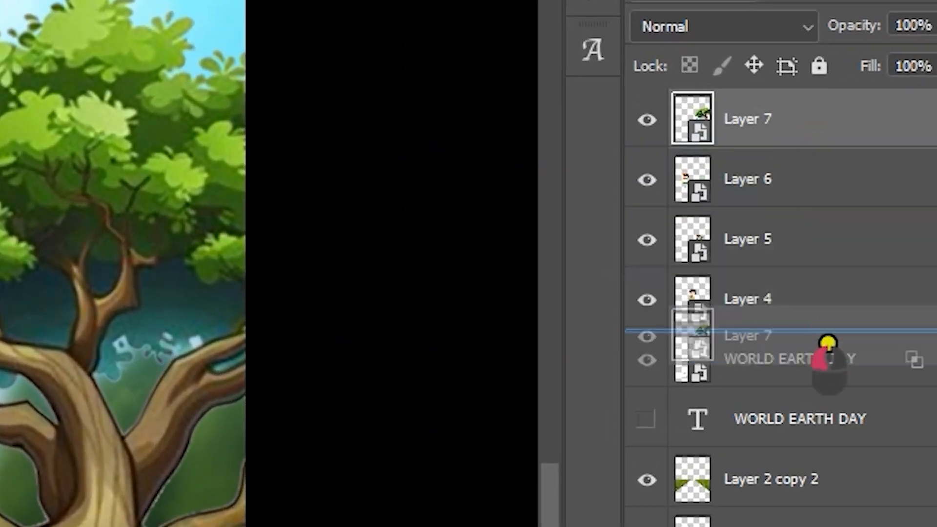
pyautogui.moveTo(828, 349); pyautogui.dragTo(830, 441)
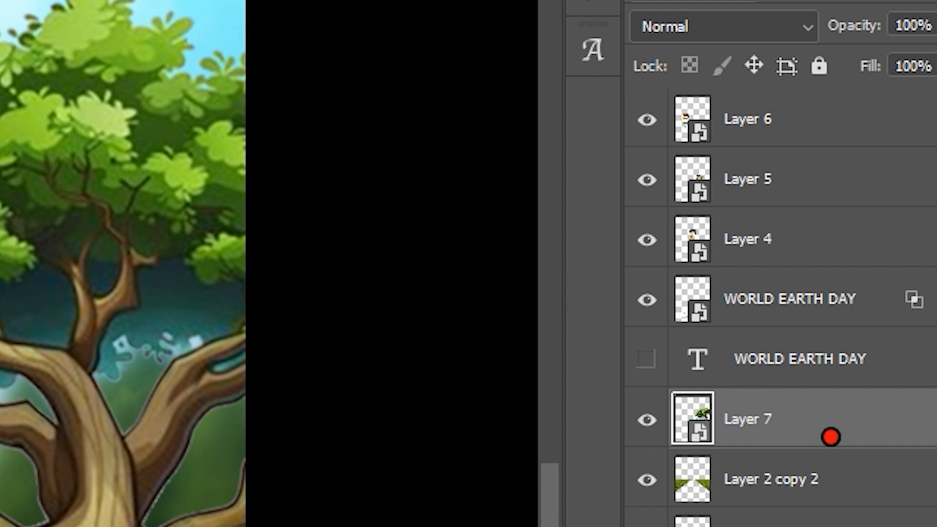
pyautogui.hotkey('ctrl', 'z')
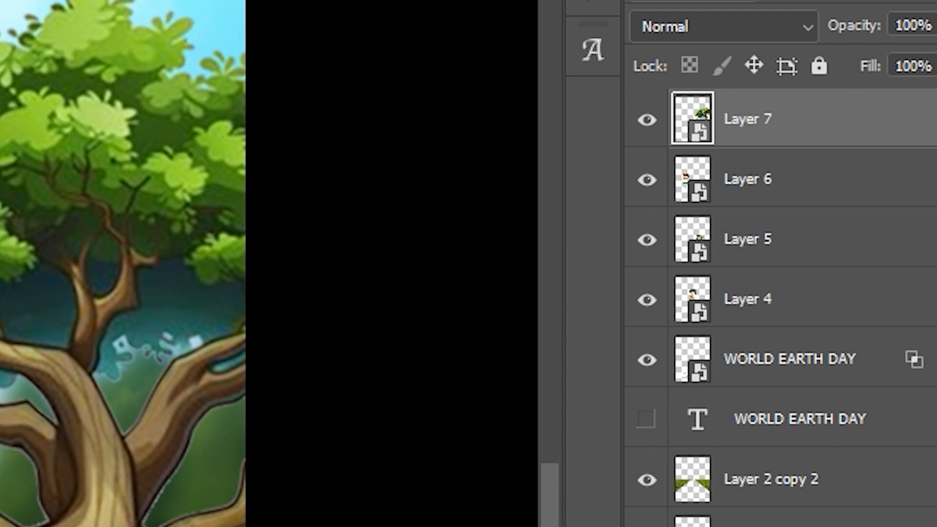
# Step: Send the tree layer back five levels, below the hidden WORLD EARTH DAY text layer, and shift the tree slightly right
pyautogui.hotkey('ctrl', '[')
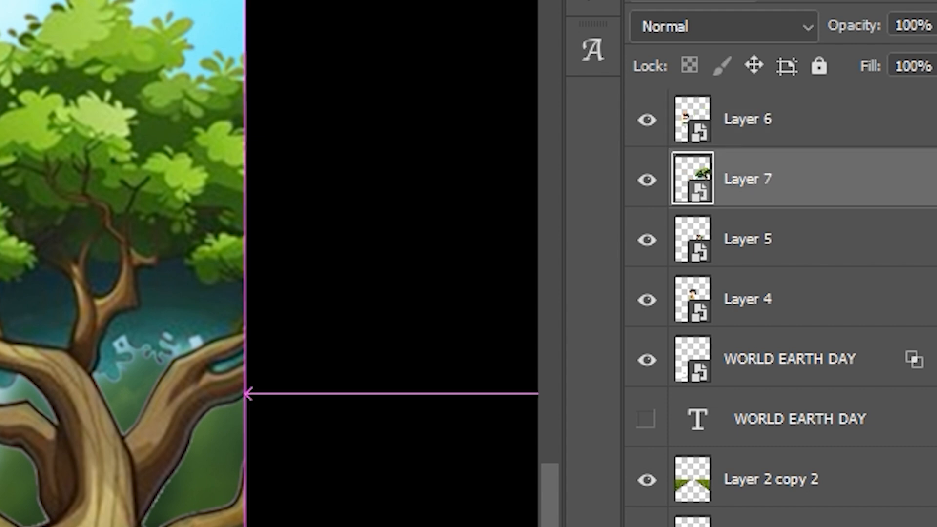
pyautogui.hotkey('ctrl', '[')
pyautogui.hotkey('ctrl', '[')
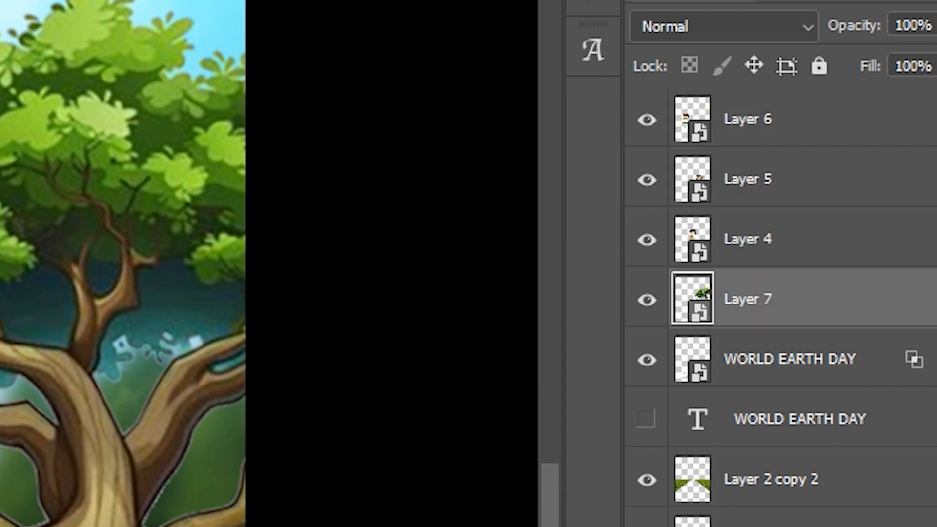
pyautogui.hotkey('ctrl', '[')
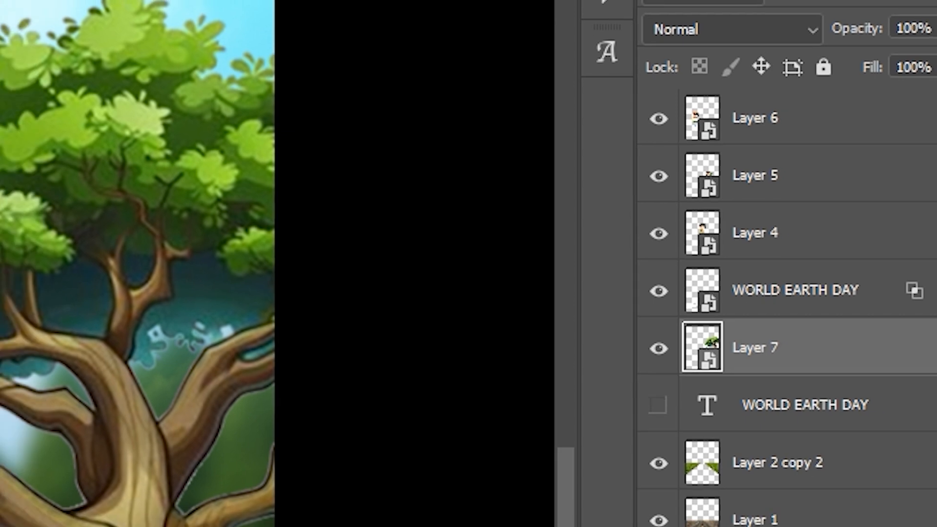
pyautogui.hotkey('ctrl', '[')
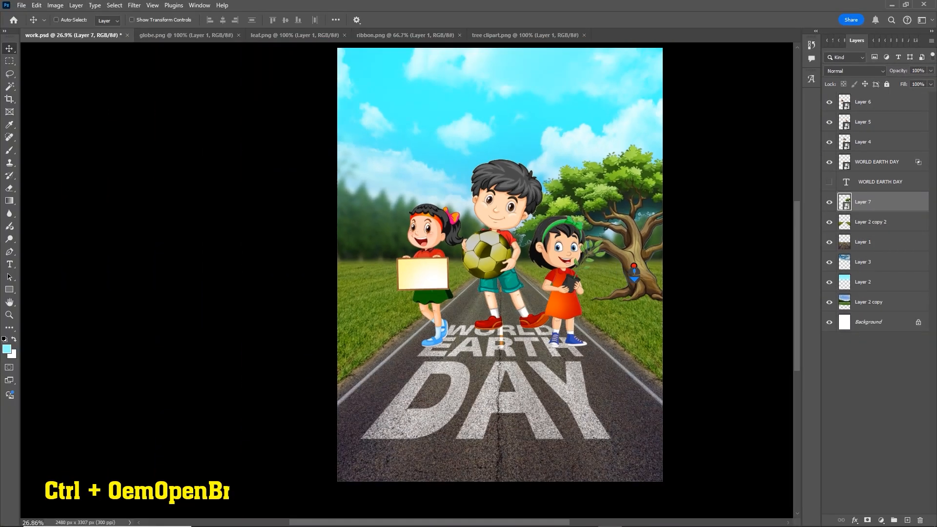
pyautogui.moveTo(548, 320); pyautogui.dragTo(548, 320)
pyautogui.moveTo(638, 265); pyautogui.dragTo(647, 265)
# Step: Try moving the tree across to the left side of the poster, and undo the move
pyautogui.scroll(-3, 630, 302)
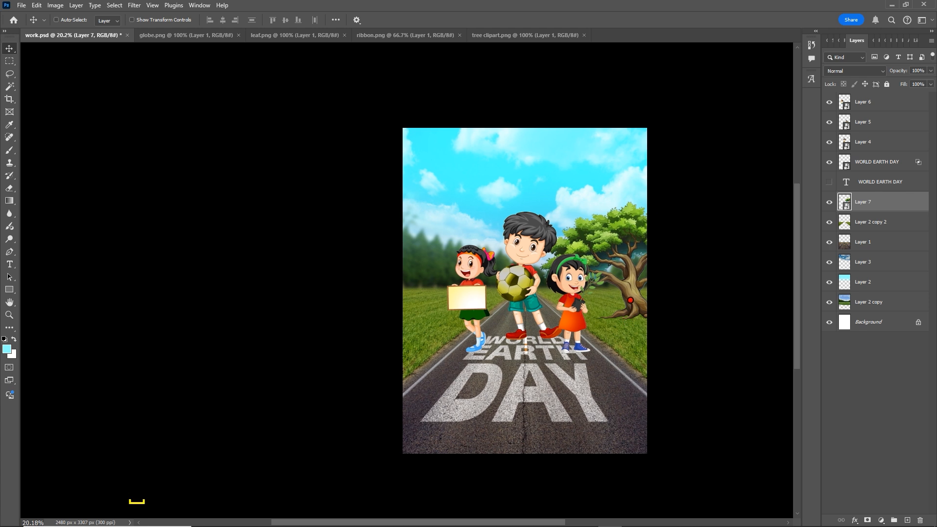
pyautogui.moveTo(634, 292); pyautogui.dragTo(469, 291)
pyautogui.hotkey('ctrl', 'z')
pyautogui.press('ctrl')
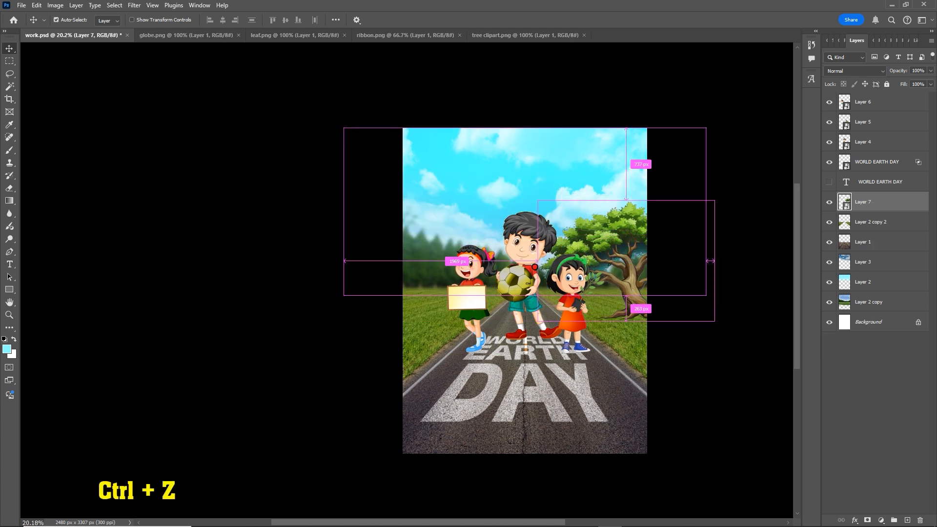
# Step: Duplicate the tree, move the copy to the poster's left side and scale it to about 484%, extending past the edge
pyautogui.hotkey('ctrl', 'j')
pyautogui.moveTo(630, 292); pyautogui.dragTo(398, 254)
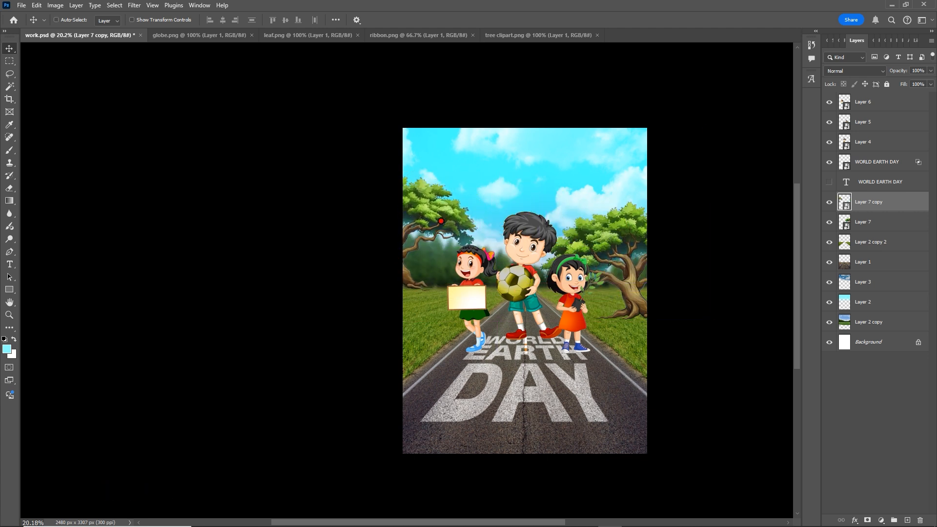
pyautogui.moveTo(441, 221); pyautogui.dragTo(424, 228)
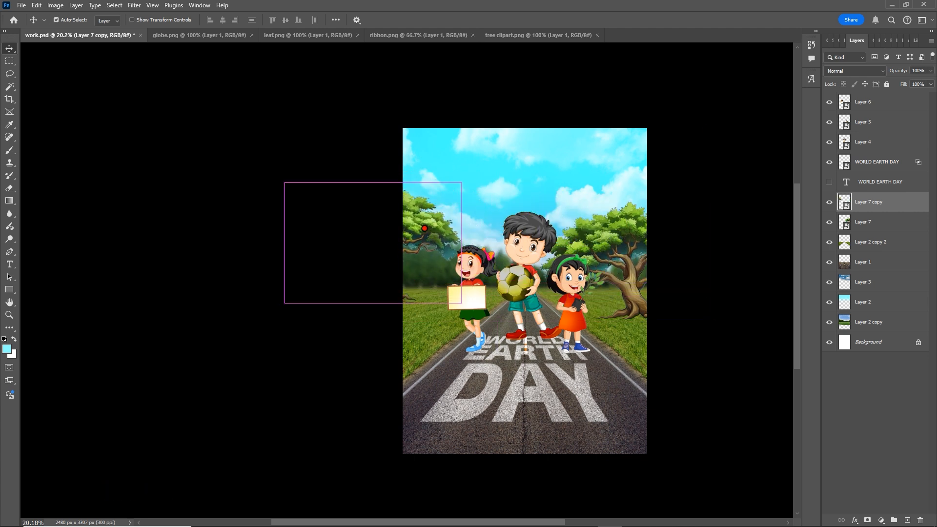
pyautogui.hotkey('ctrl', 't')
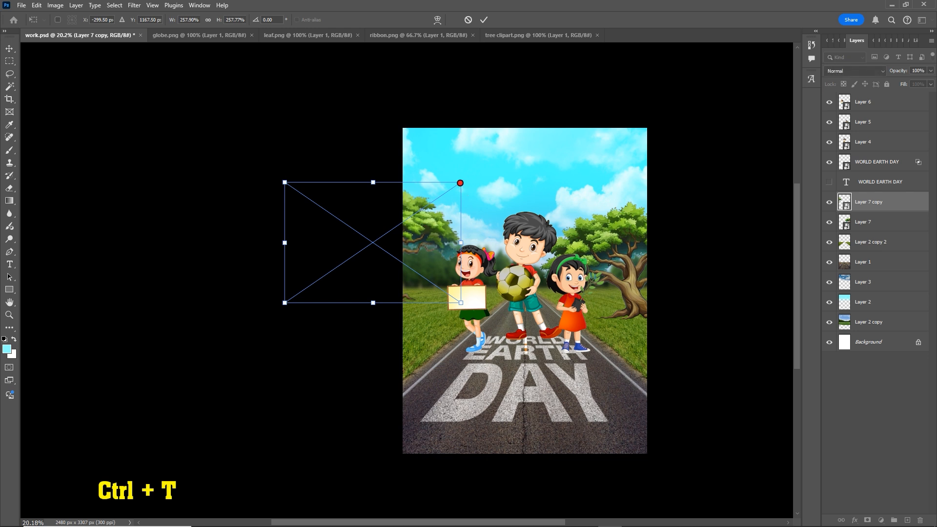
pyautogui.moveTo(460, 183); pyautogui.dragTo(539, 129)
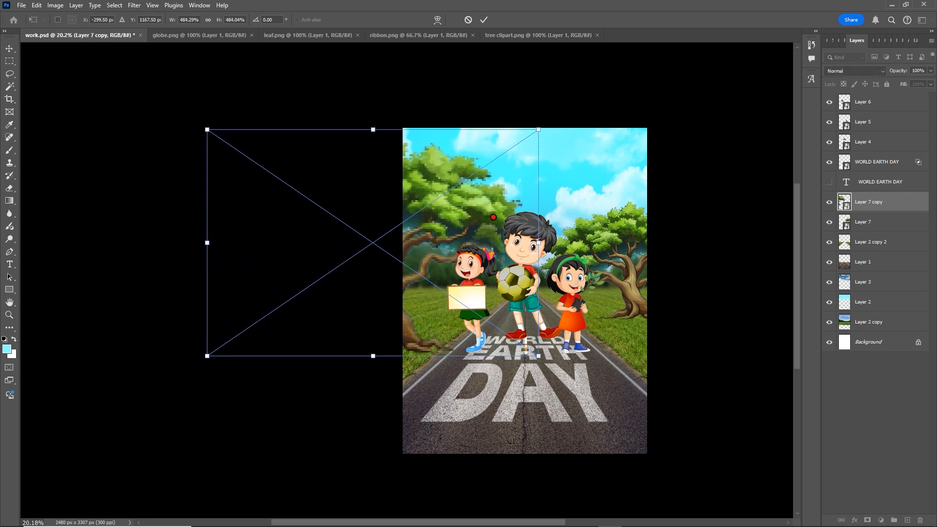
pyautogui.moveTo(493, 216); pyautogui.dragTo(444, 208)
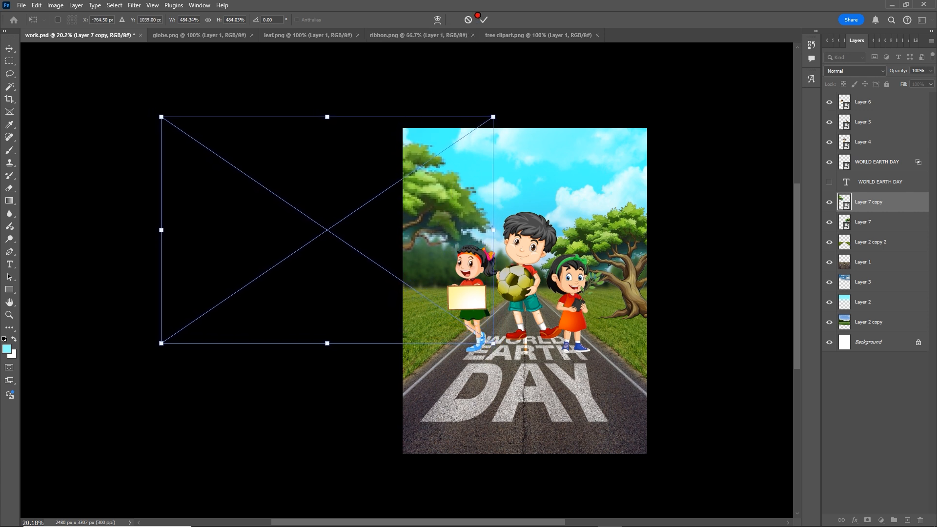
pyautogui.click(484, 19)
# Step: Close the tree clipart file and place the ribbon image in the poster as the topmost layer
pyautogui.scroll(4, 543, 313)
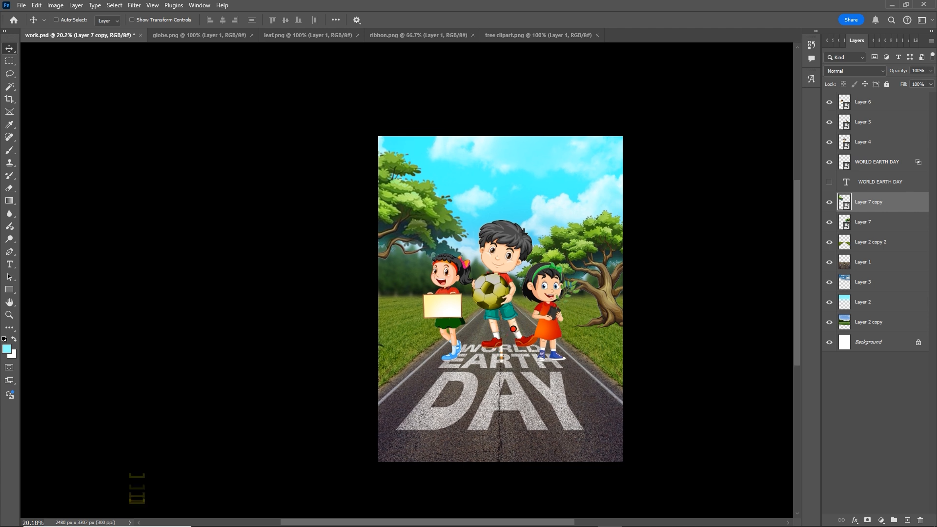
pyautogui.moveTo(546, 353); pyautogui.dragTo(553, 329)
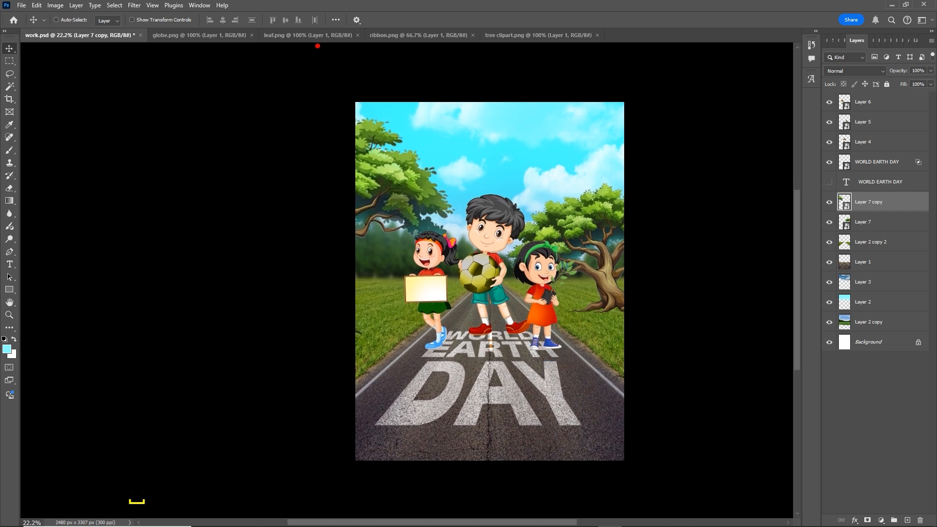
pyautogui.click(597, 35)
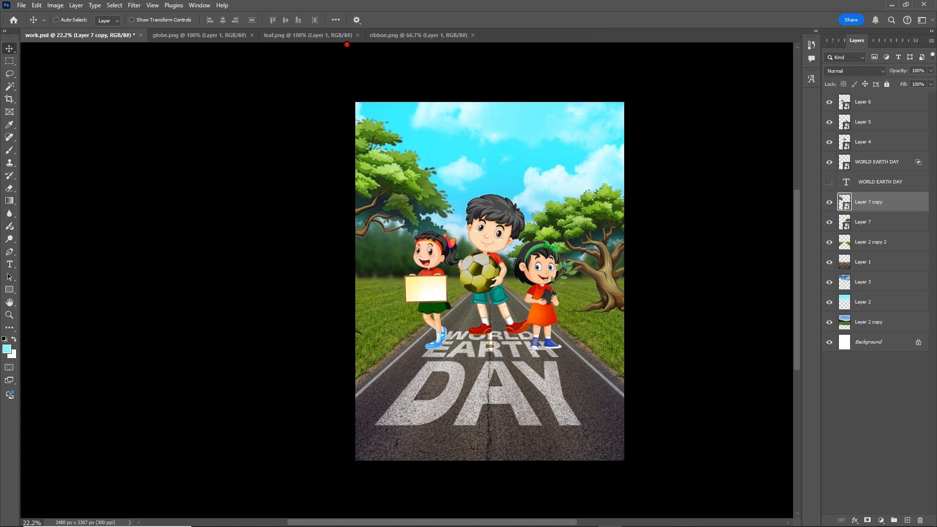
pyautogui.click(404, 37)
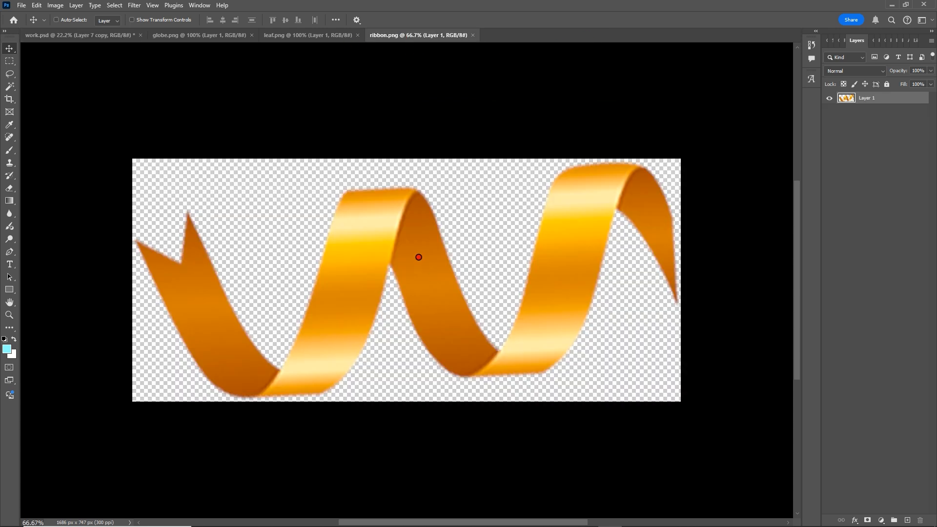
pyautogui.moveTo(419, 257); pyautogui.dragTo(485, 362)
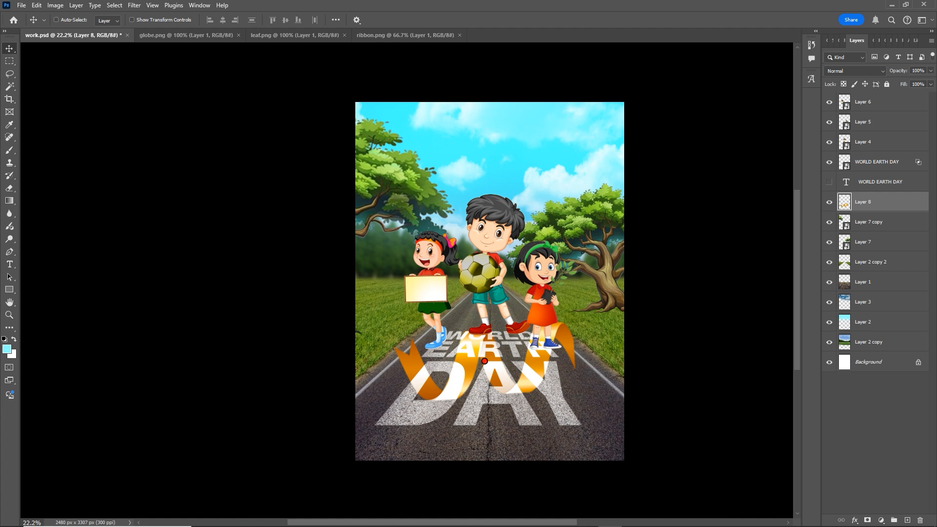
pyautogui.scroll(4, 506, 397)
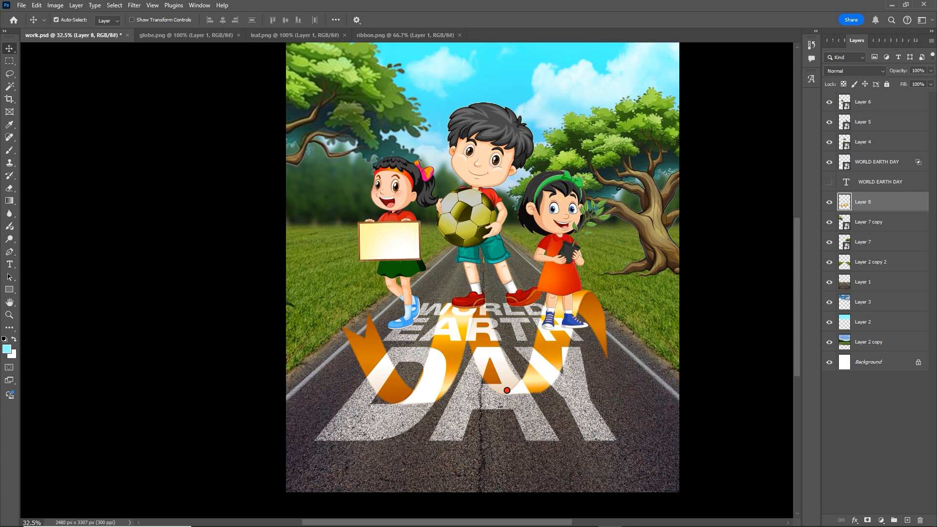
pyautogui.hotkey('ctrl', 'shift', ']')
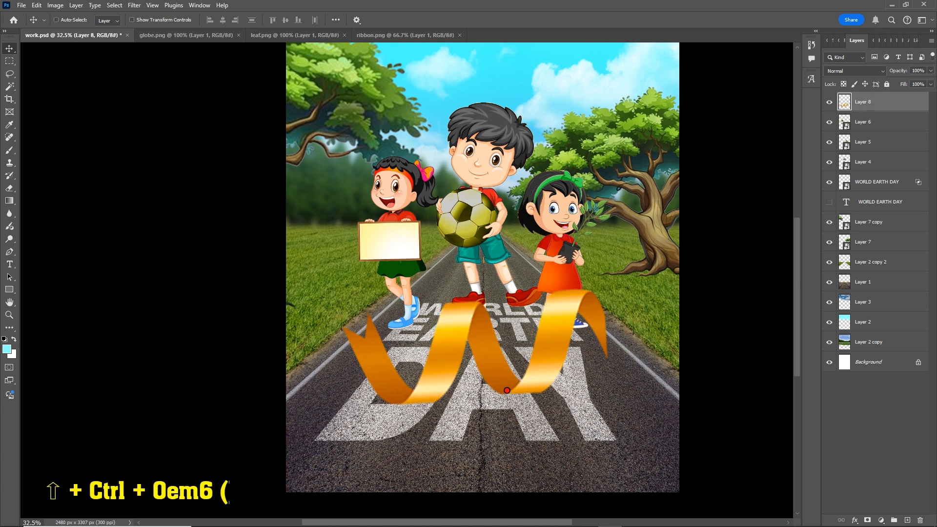
pyautogui.press('ctrl')
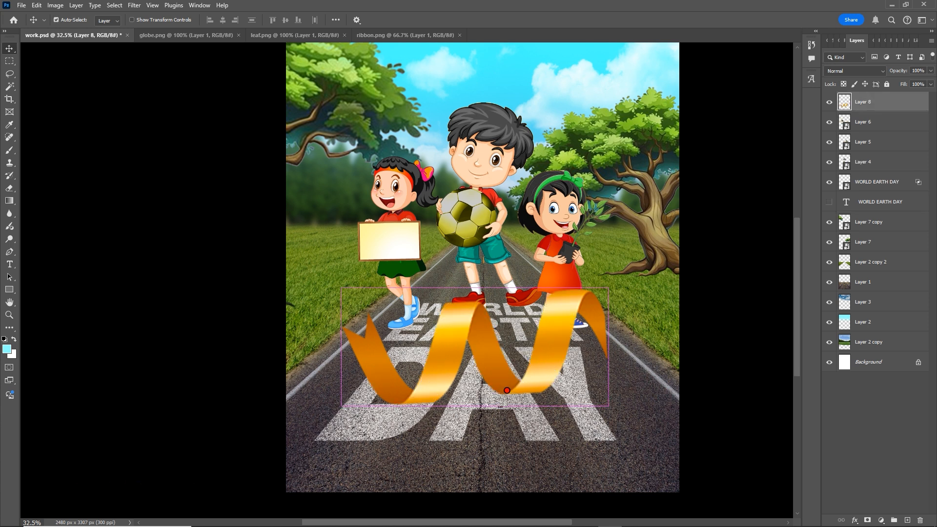
# Step: Scale the ribbon to about 37% and place it over the lower part of the D in DAY
pyautogui.hotkey('ctrl', 't')
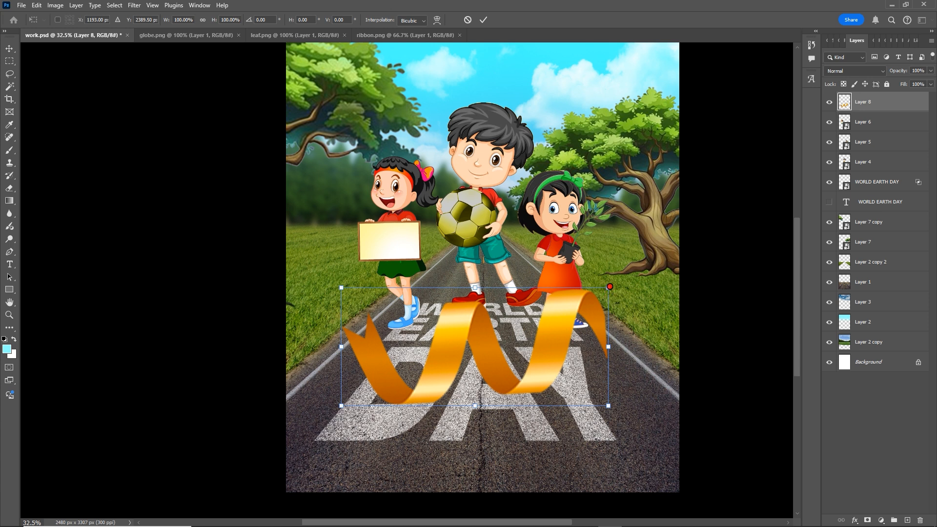
pyautogui.moveTo(610, 287); pyautogui.dragTo(455, 414)
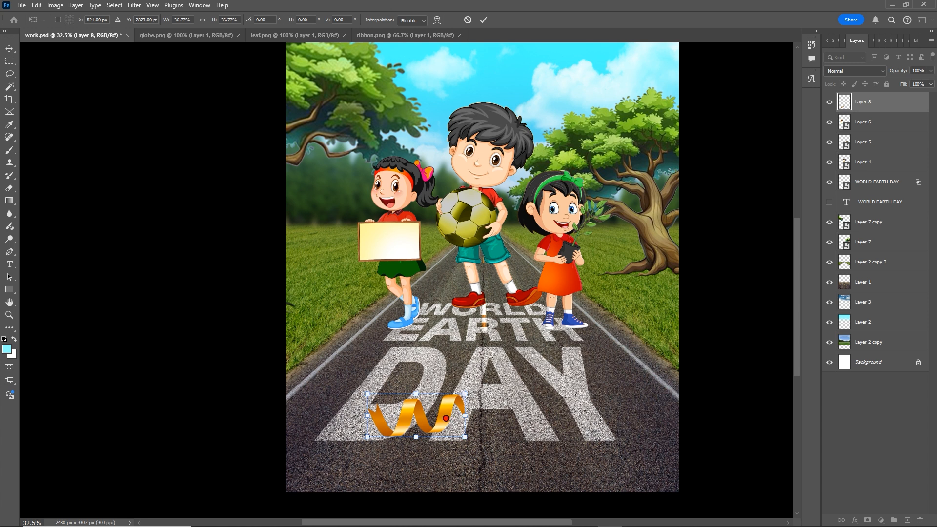
pyautogui.doubleClick(446, 419)
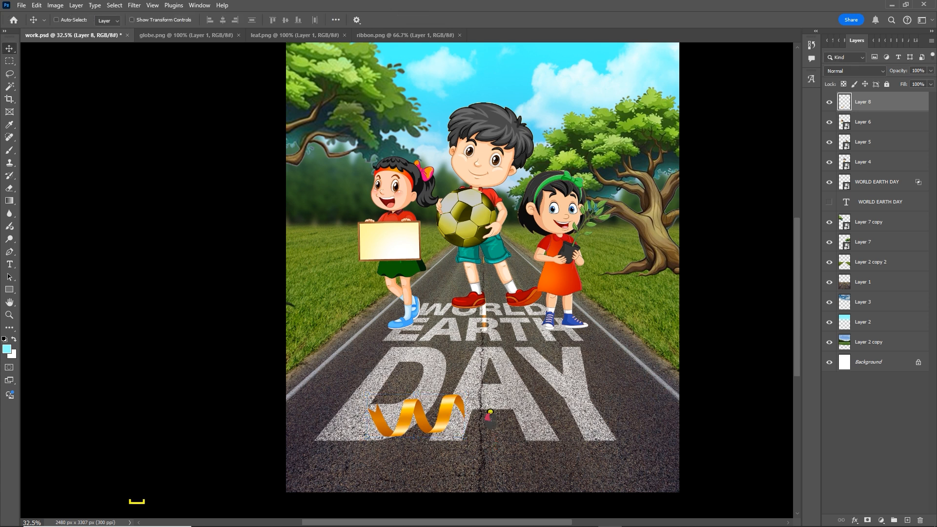
# Step: Duplicate the ribbon, scale the copy to about 47%, rotate it about 54° and place it over the Y of DAY
pyautogui.moveTo(491, 419); pyautogui.dragTo(563, 336)
pyautogui.hotkey('ctrl', 't')
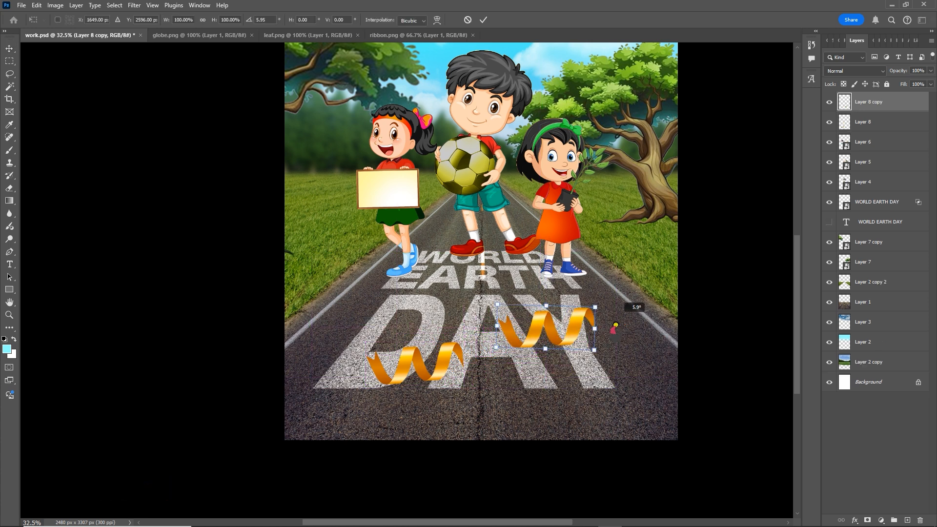
pyautogui.moveTo(628, 310); pyautogui.dragTo(603, 336)
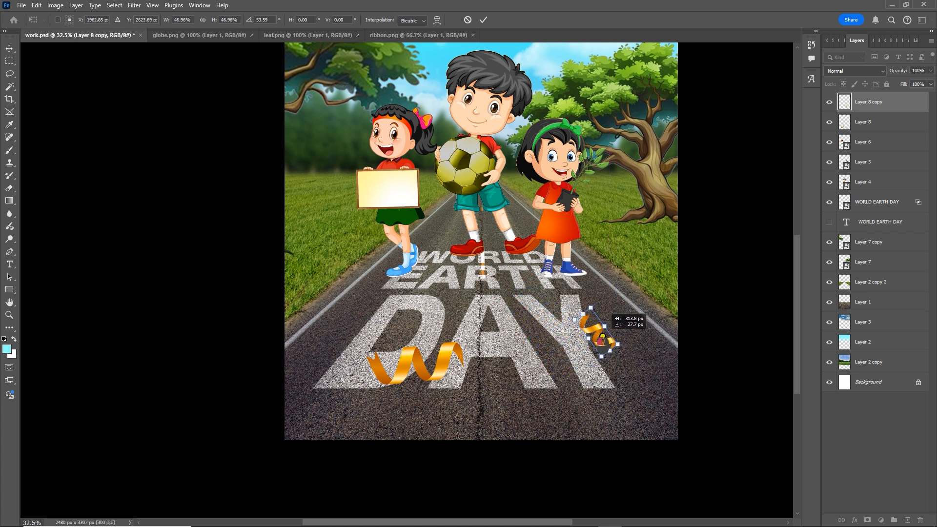
pyautogui.moveTo(644, 364); pyautogui.dragTo(650, 364)
pyautogui.doubleClick(596, 341)
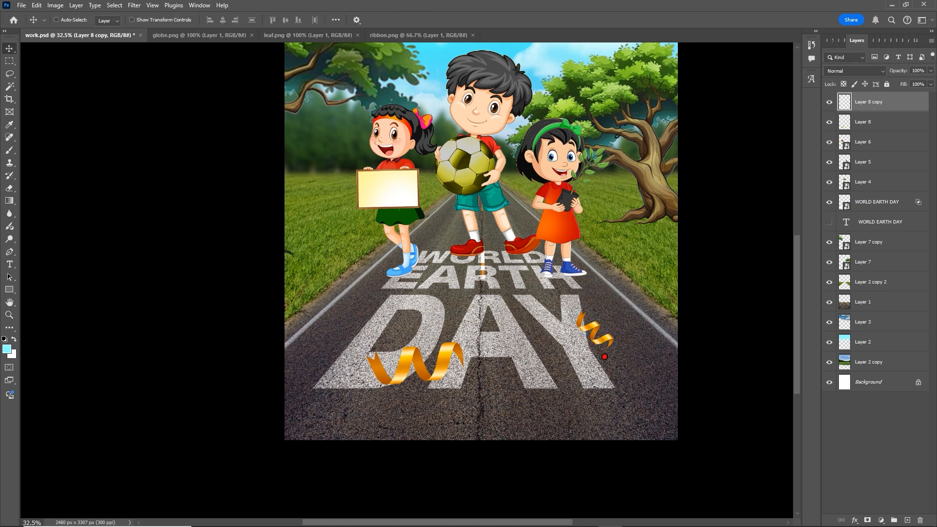
# Step: Duplicate the small ribbon, flip the copy horizontally, scale it to about 65% and angle it beside the boy's left-hand shoe above WORLD
pyautogui.moveTo(600, 343); pyautogui.dragTo(403, 300)
pyautogui.hotkey('ctrl', 't')
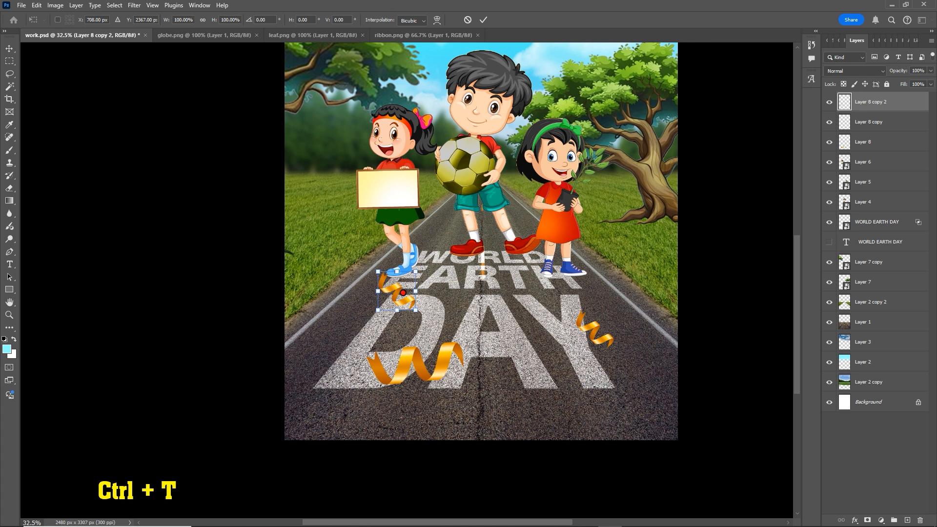
pyautogui.rightClick(403, 292)
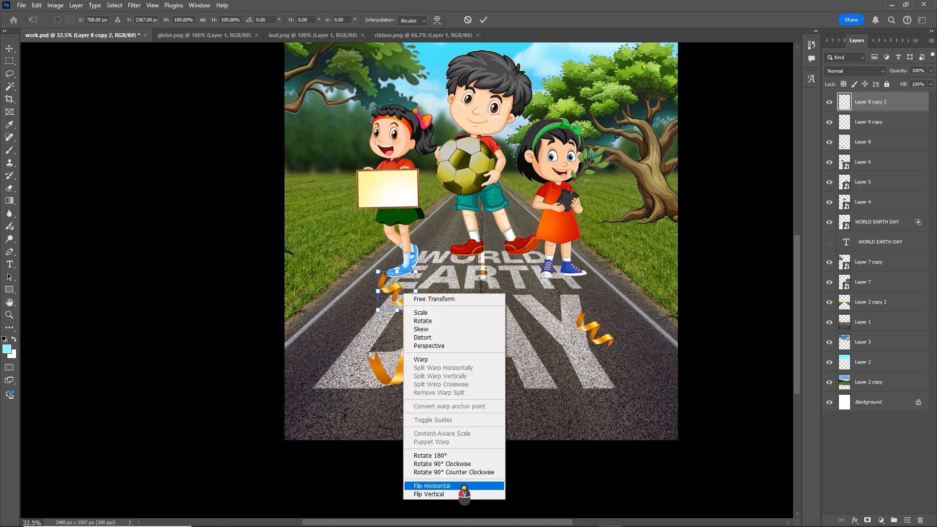
pyautogui.click(464, 486)
pyautogui.moveTo(415, 271); pyautogui.dragTo(439, 241)
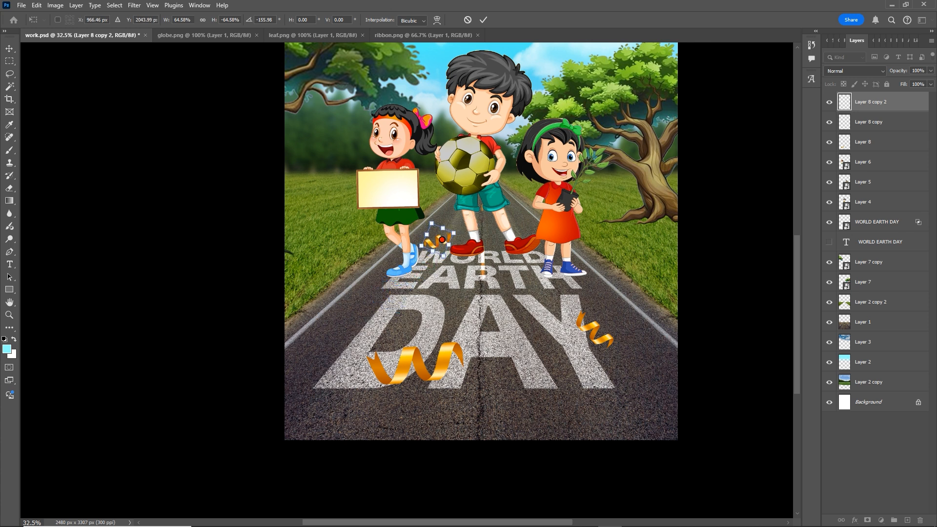
pyautogui.click(454, 289)
pyautogui.scroll(-2, 477, 327)
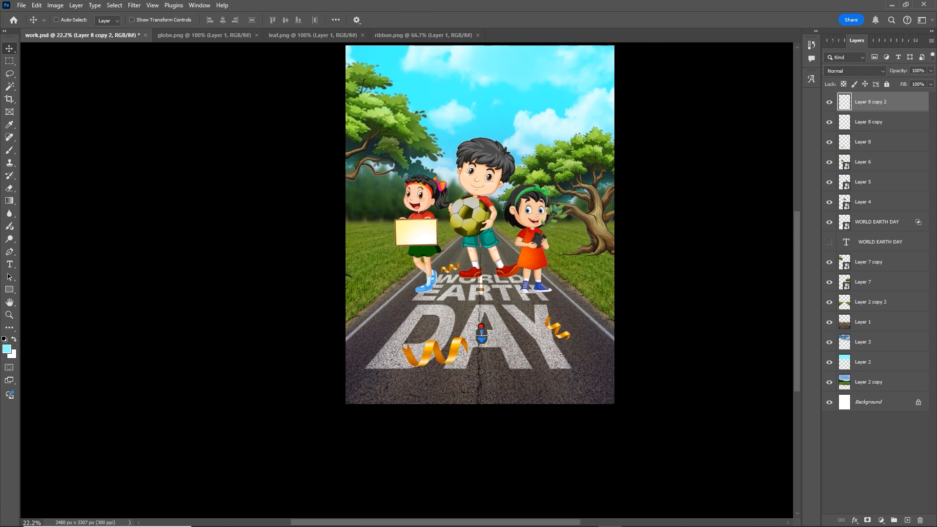
pyautogui.scroll(1, 488, 330)
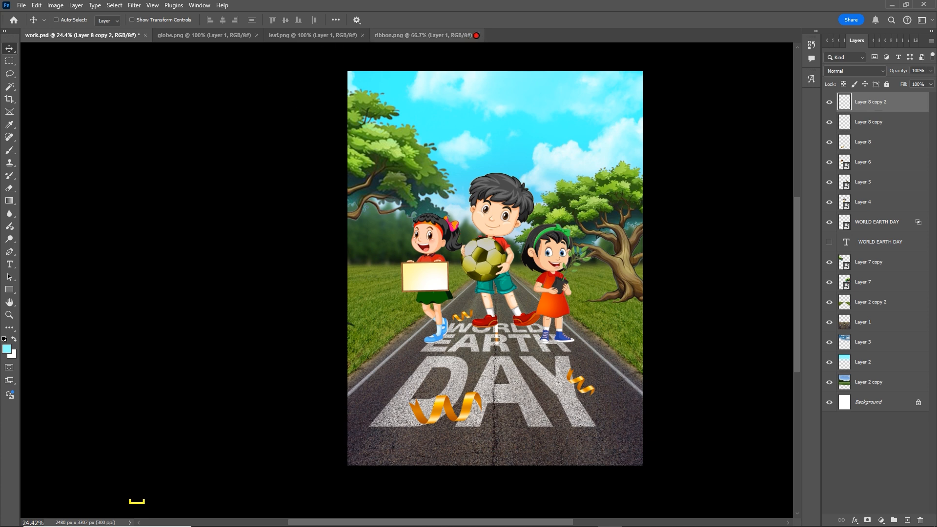
# Step: Close the ribbon file and copy the leaf from leaf.png into the poster
pyautogui.click(476, 35)
pyautogui.click(281, 35)
pyautogui.moveTo(438, 258); pyautogui.dragTo(359, 234)
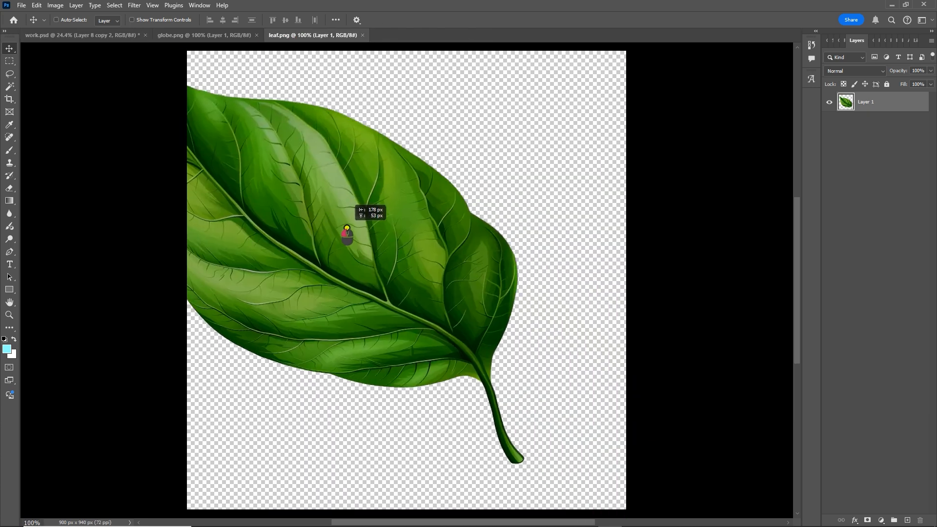
pyautogui.moveTo(288, 192); pyautogui.dragTo(408, 269)
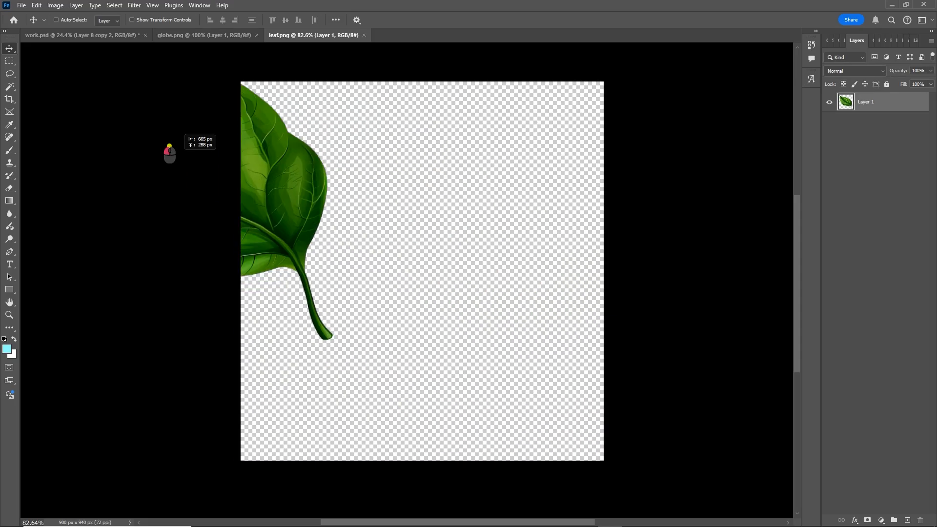
pyautogui.moveTo(169, 152); pyautogui.dragTo(106, 37)
pyautogui.moveTo(459, 267); pyautogui.dragTo(481, 273)
pyautogui.scroll(3, 485, 276)
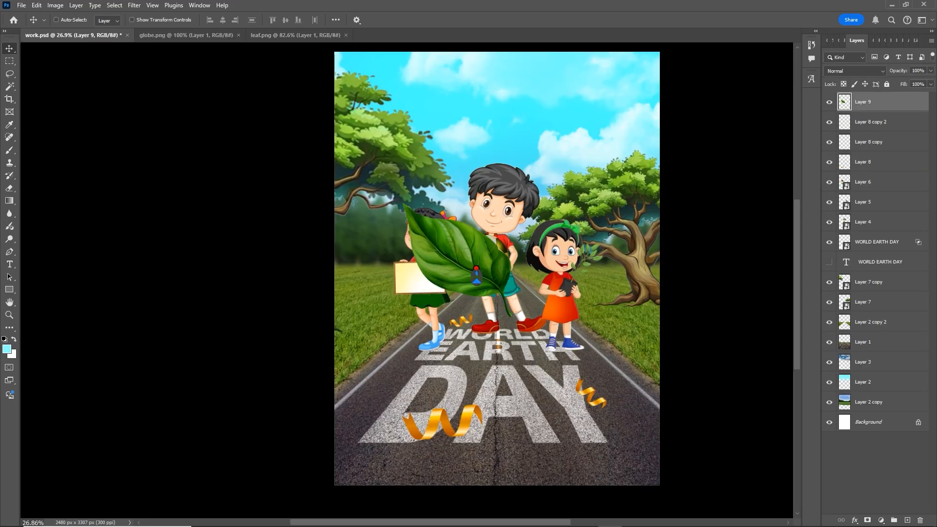
# Step: Flip the leaf horizontally, scale it to about 40% and place it on the road at the left of the D in DAY
pyautogui.hotkey('ctrl', 't')
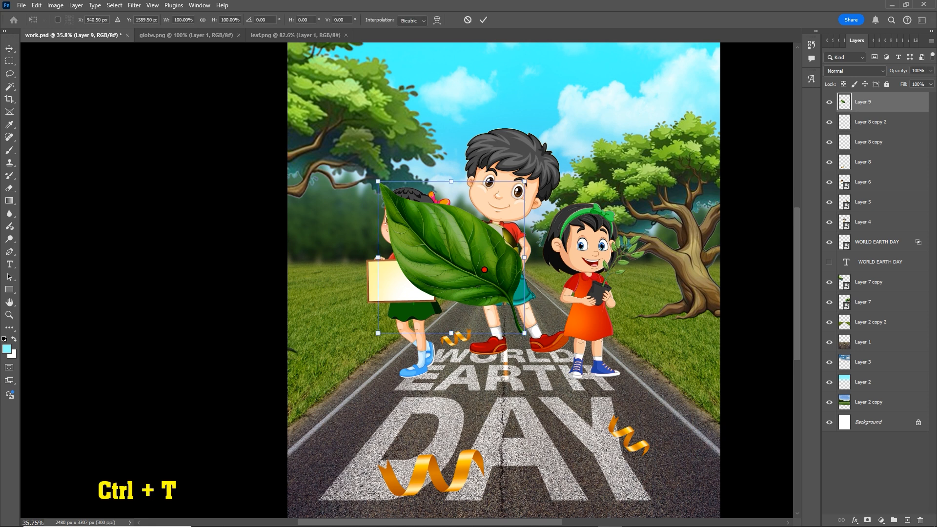
pyautogui.rightClick(469, 233)
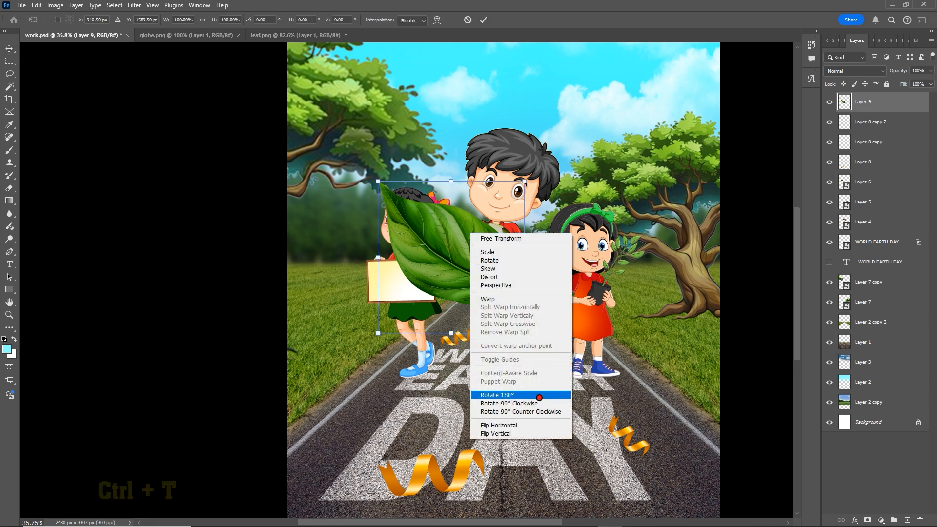
pyautogui.click(524, 426)
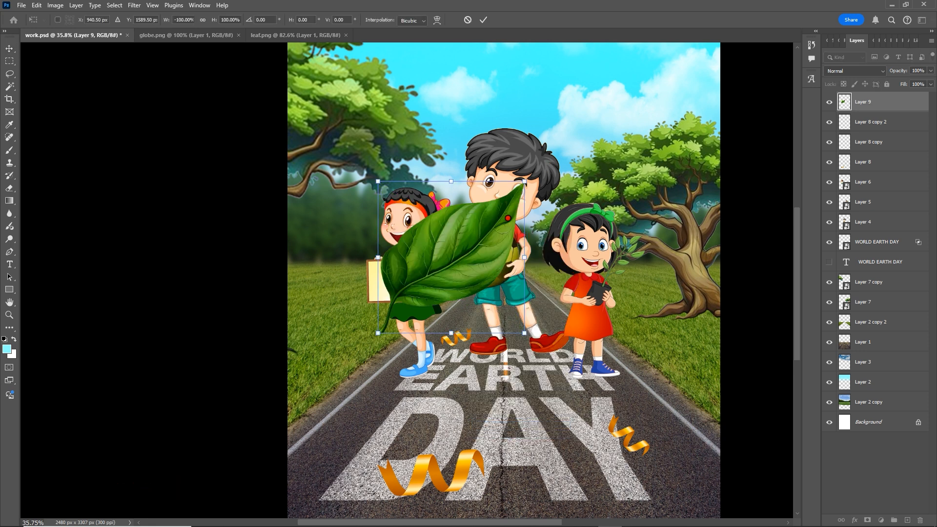
pyautogui.moveTo(524, 180); pyautogui.dragTo(481, 227)
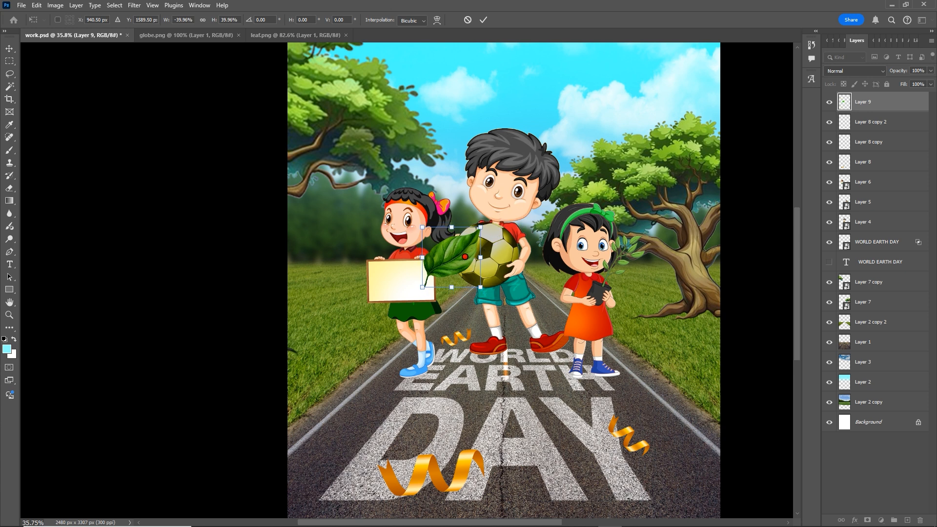
pyautogui.moveTo(449, 254); pyautogui.dragTo(367, 405)
pyautogui.scroll(-5, 368, 406)
# Step: Duplicate the leaf, scale the copy to about 57%, rotate it about -149° and place it on the road below DAY
pyautogui.moveTo(429, 228); pyautogui.dragTo(581, 373)
pyautogui.press('Return')
pyautogui.hotkey('ctrl', 't')
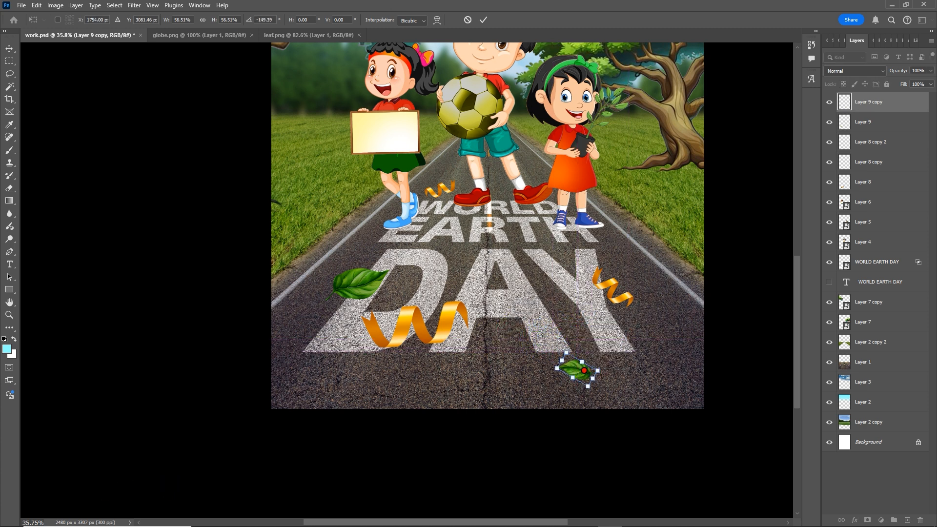
pyautogui.press('Return')
pyautogui.scroll(-2, 588, 370)
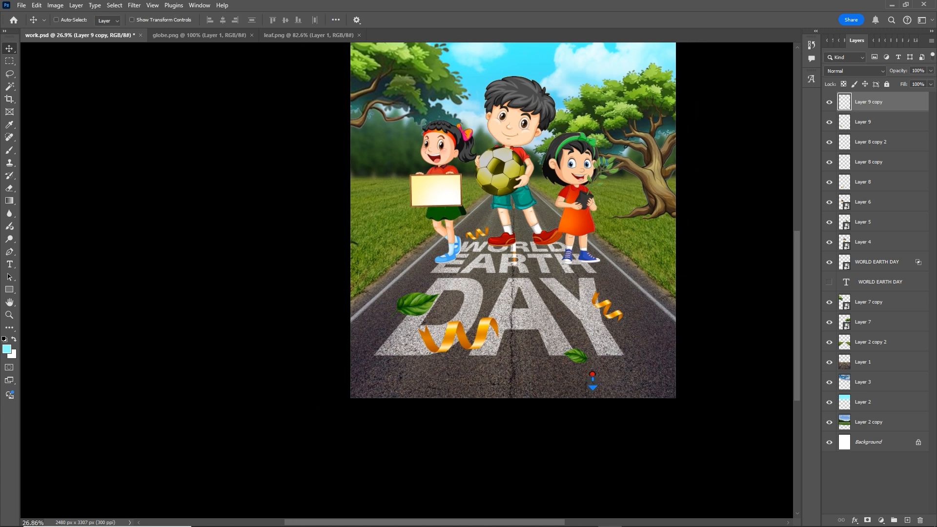
pyautogui.scroll(1, 593, 380)
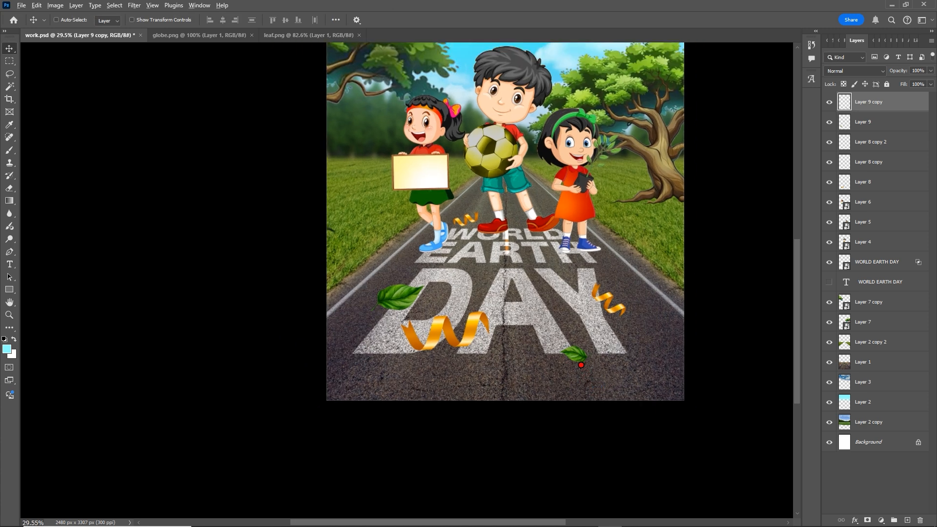
# Step: Duplicate the lower leaf, shrink the copy and place it at the road's right edge beside the right-hand girl's shoes
pyautogui.moveTo(581, 365); pyautogui.dragTo(625, 256)
pyautogui.hotkey('ctrl', 't')
pyautogui.press('Return')
pyautogui.moveTo(642, 297); pyautogui.dragTo(594, 303)
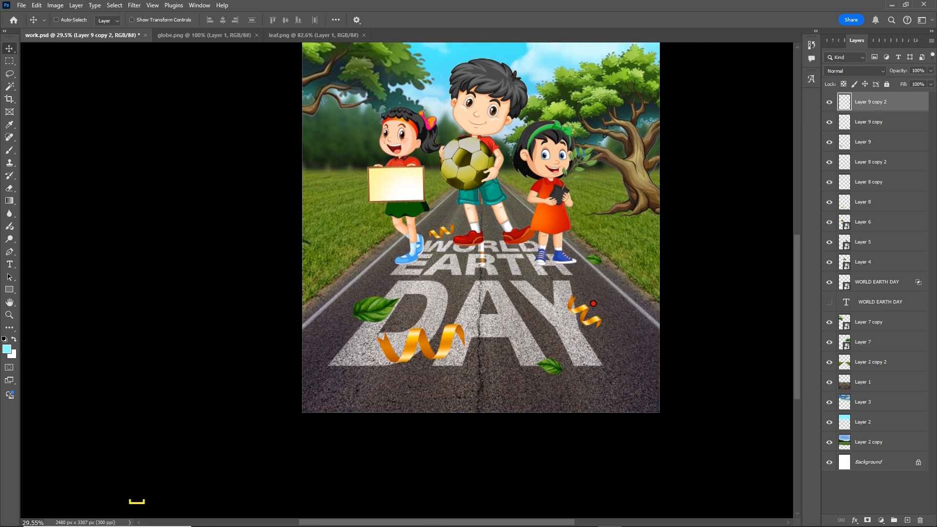
# Step: Duplicate the smallest leaf, place the copy between EARTH and the D of DAY, and flip it horizontally
pyautogui.scroll(1, 598, 273)
pyautogui.moveTo(595, 259); pyautogui.dragTo(440, 283)
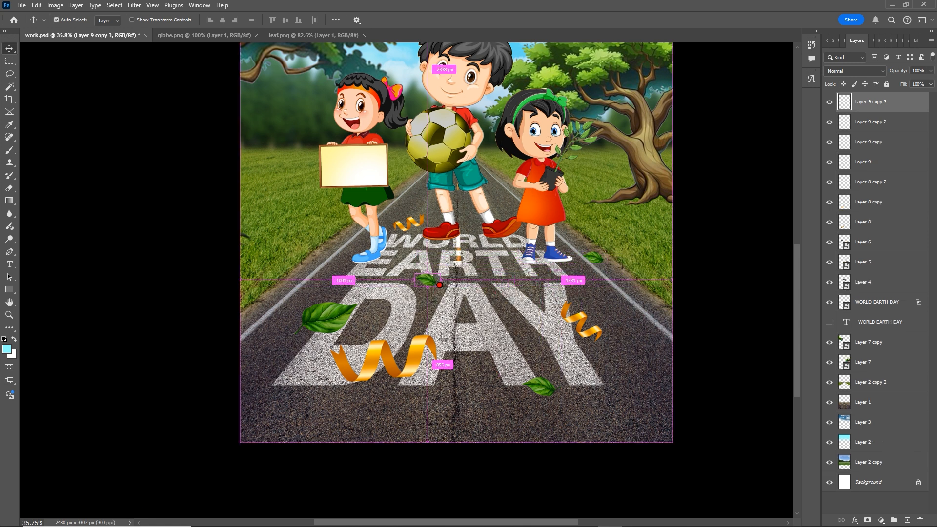
pyautogui.hotkey('ctrl', 't')
pyautogui.rightClick(439, 279)
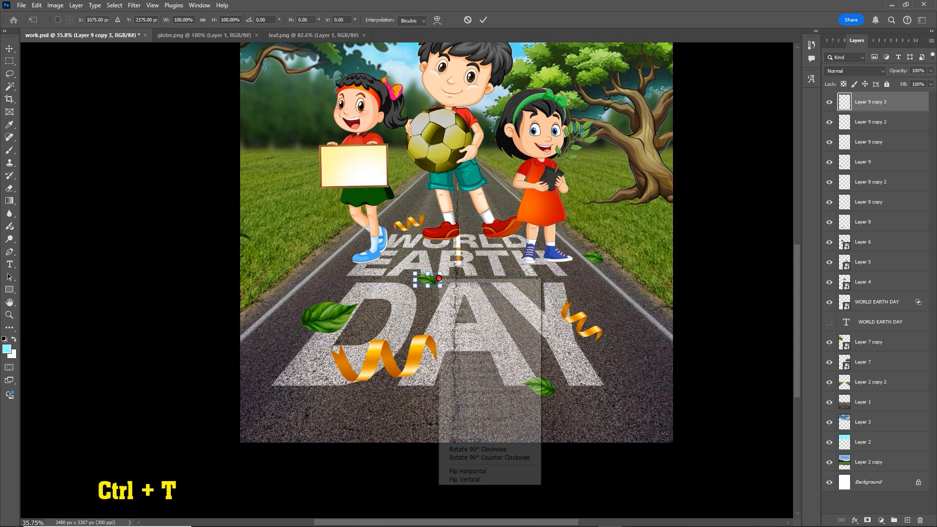
pyautogui.click(488, 471)
# Step: Add another small leaf copy at the road's left edge beside the left-hand girl's shoes
pyautogui.moveTo(442, 273); pyautogui.dragTo(396, 270)
pyautogui.press('Return')
pyautogui.scroll(-1, 474, 307)
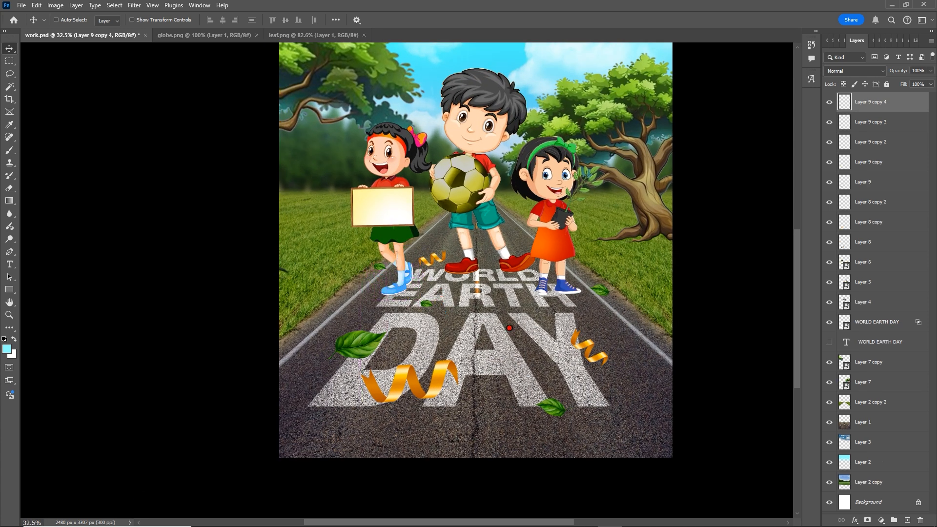
# Step: Close the leaf.png document
pyautogui.scroll(-5, 518, 333)
pyautogui.scroll(-3, 518, 333)
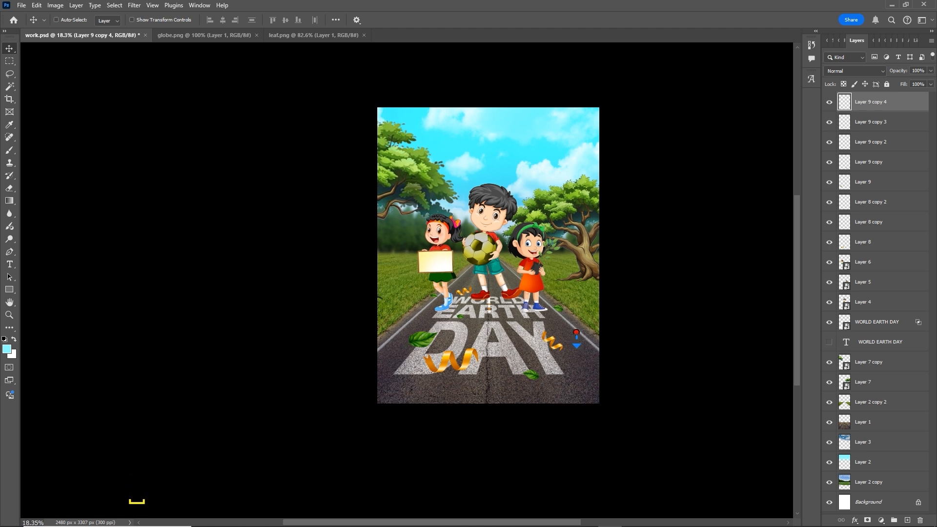
pyautogui.scroll(3, 567, 303)
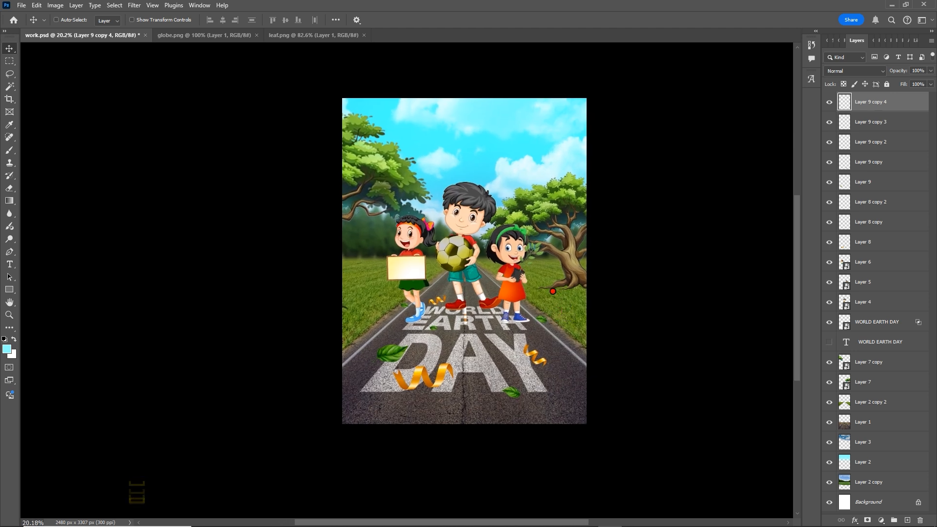
pyautogui.click(364, 35)
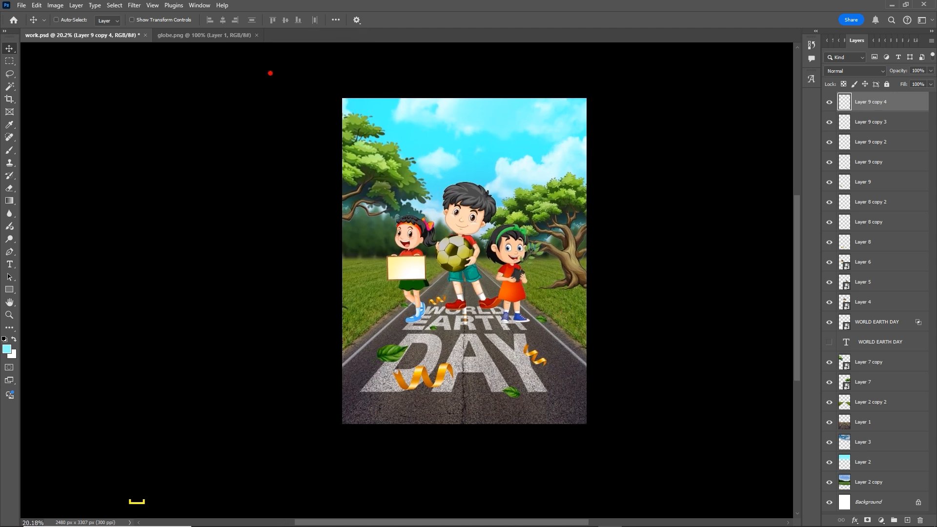
# Step: Move the girl holding the blank board slightly to the left, away from the boy
pyautogui.scroll(6, 470, 326)
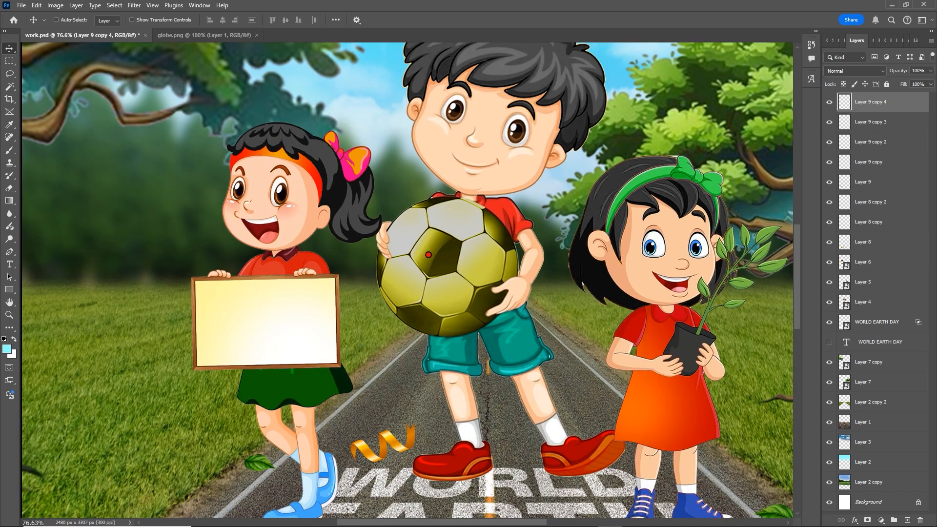
pyautogui.scroll(2, 428, 254)
pyautogui.keyDown('ctrl'); pyautogui.click(274, 213); pyautogui.keyUp('ctrl')
pyautogui.moveTo(274, 213); pyautogui.dragTo(249, 213)
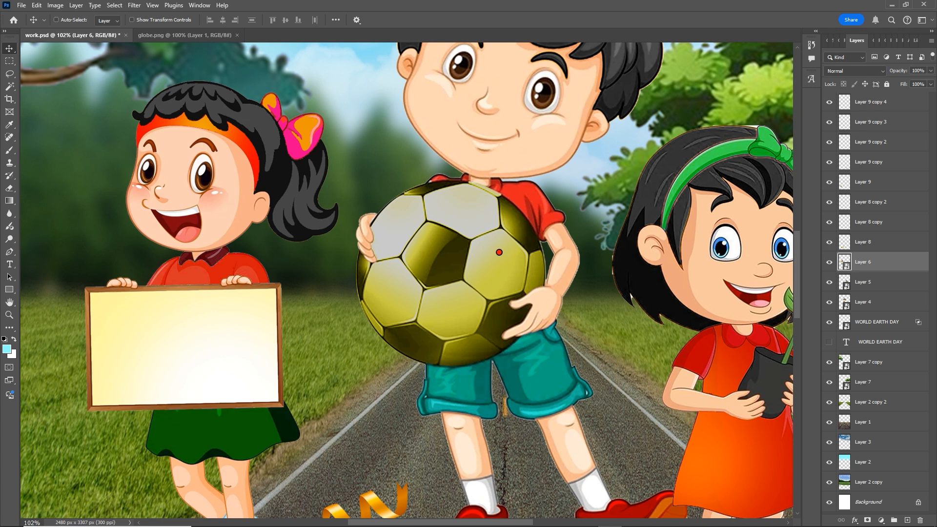
pyautogui.scroll(-4, 499, 252)
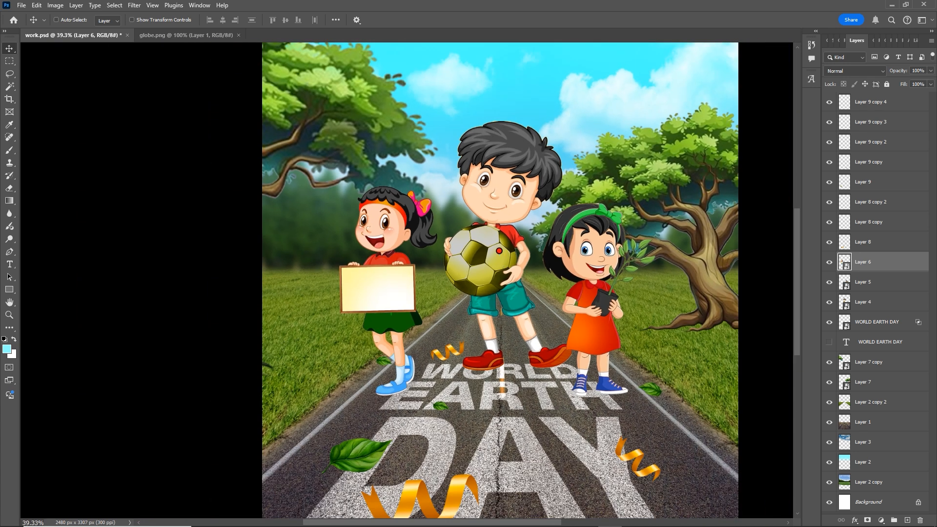
pyautogui.scroll(4, 500, 268)
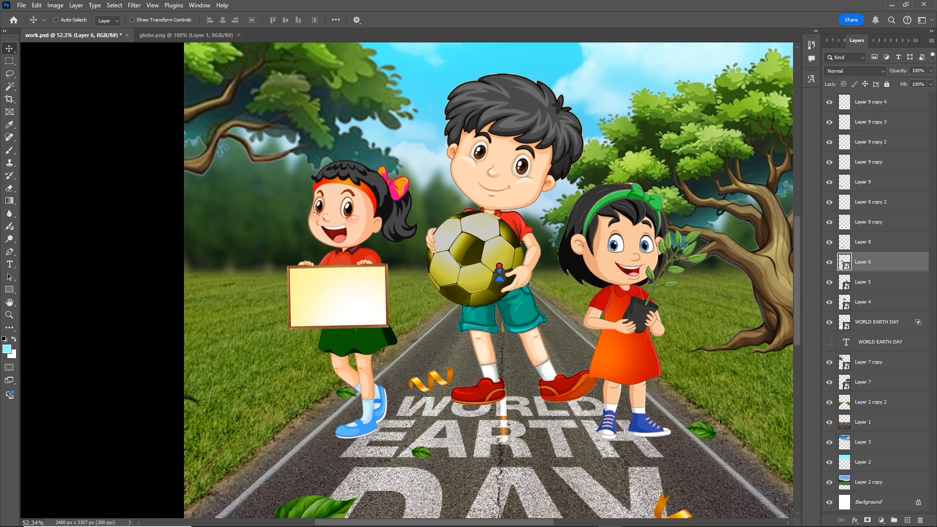
pyautogui.scroll(1, 493, 284)
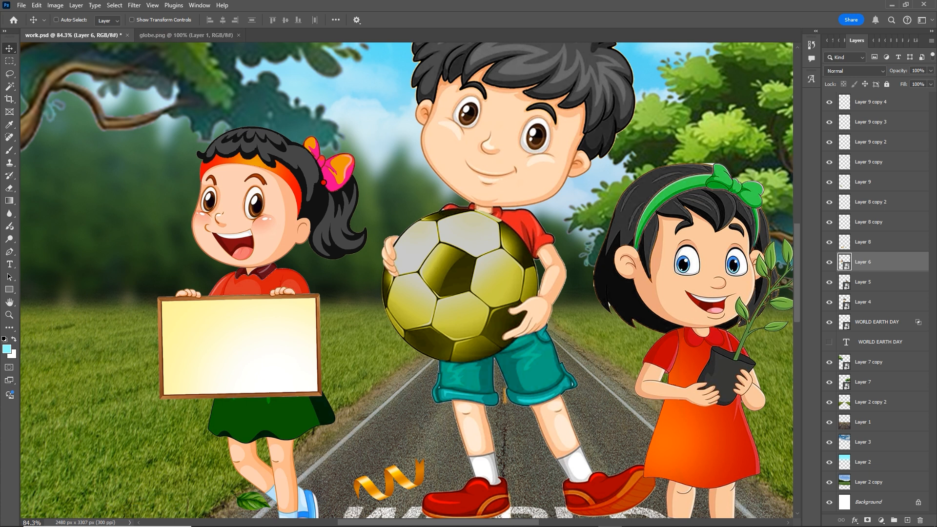
# Step: Bring the green globe from globe.png into work.psd and place it over the boy's soccer ball
pyautogui.click(185, 35)
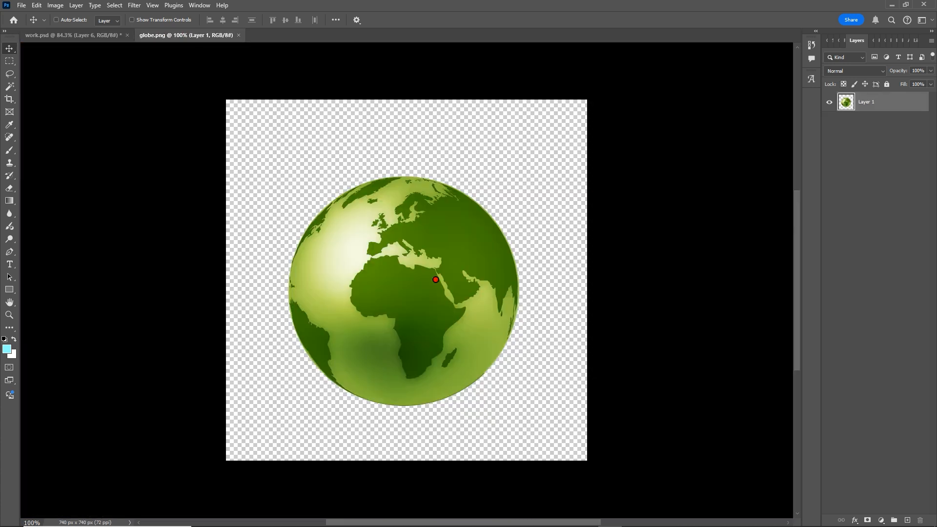
pyautogui.moveTo(451, 296); pyautogui.dragTo(490, 288)
pyautogui.scroll(3, 490, 288)
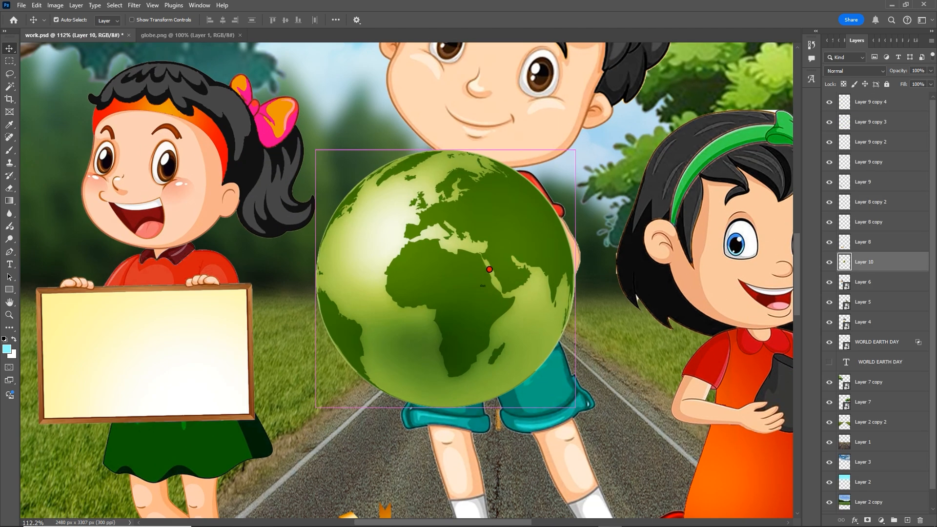
# Step: Scale the globe to about 80.6% and position it so that it covers the soccer ball
pyautogui.hotkey('ctrl', 't')
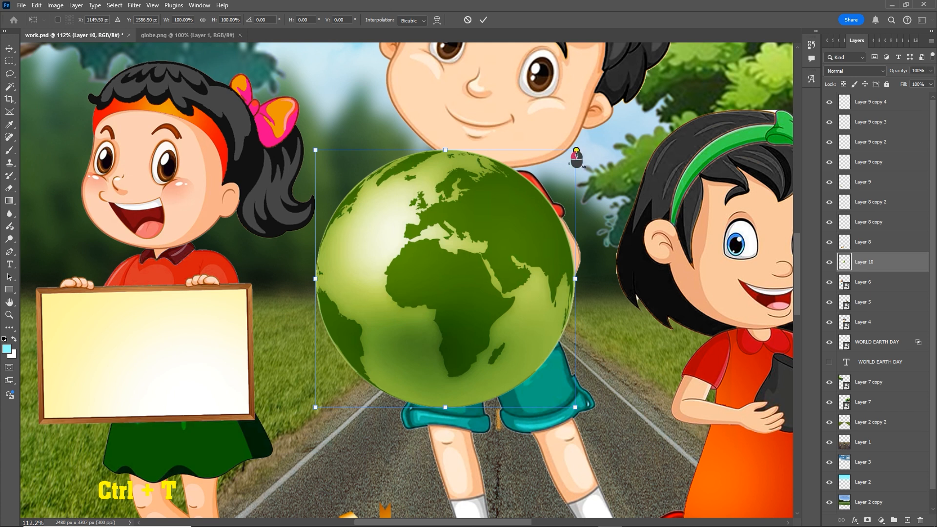
pyautogui.moveTo(576, 151); pyautogui.dragTo(546, 188)
pyautogui.moveTo(496, 262); pyautogui.dragTo(491, 254)
pyautogui.moveTo(536, 175); pyautogui.dragTo(543, 167)
pyautogui.moveTo(484, 245); pyautogui.dragTo(485, 248)
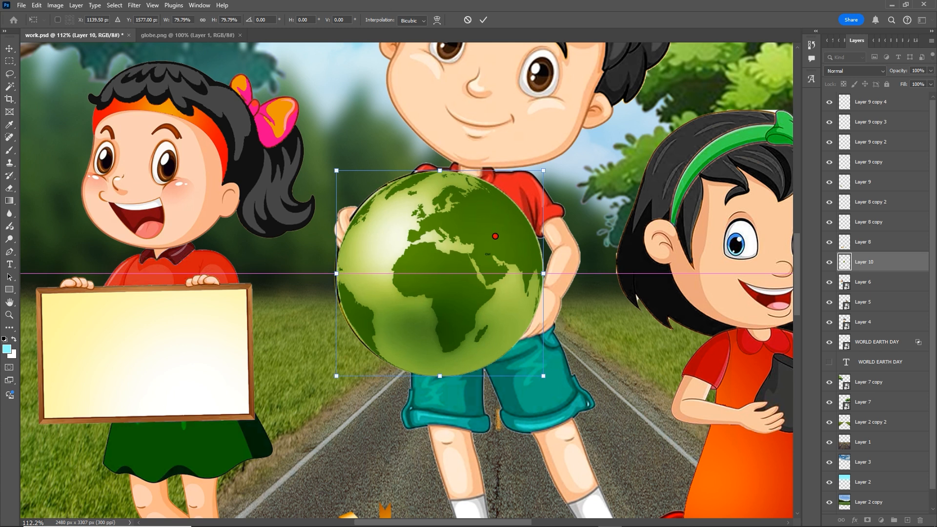
pyautogui.moveTo(545, 170); pyautogui.dragTo(529, 202)
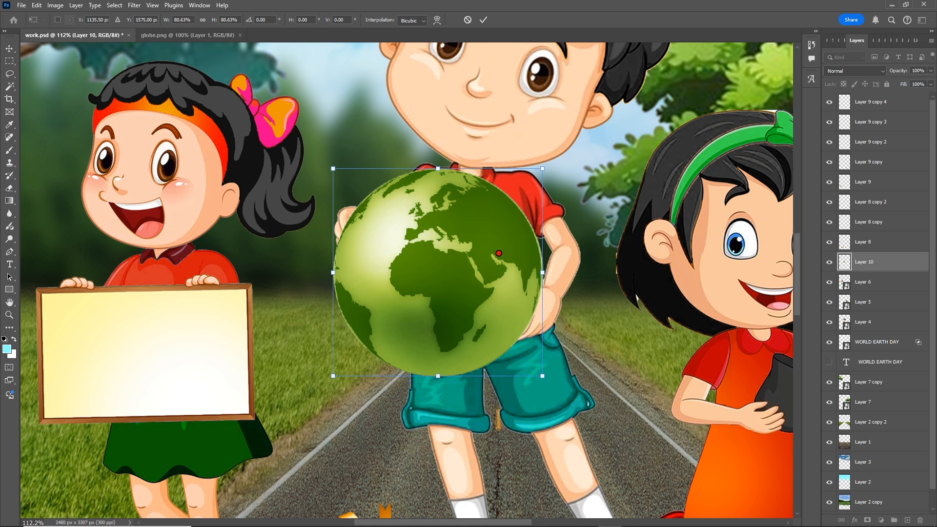
pyautogui.click(483, 20)
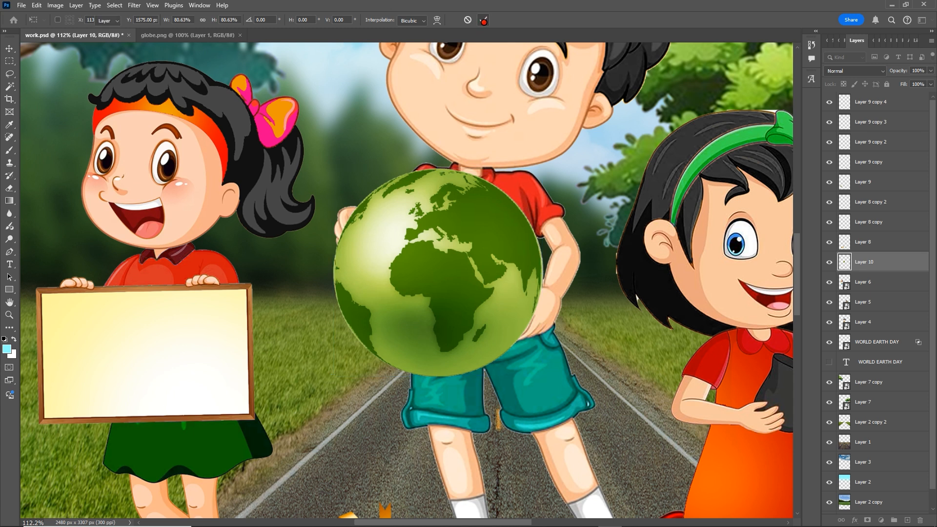
# Step: Lasso the area around the boy's lower hand on Layer 4 and copy it to a new layer
pyautogui.scroll(-3, 501, 322)
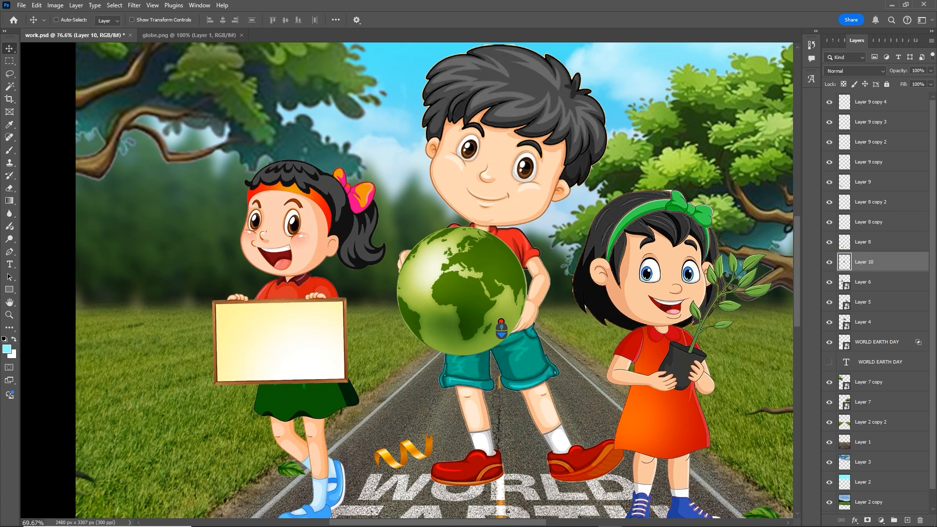
pyautogui.scroll(6, 513, 321)
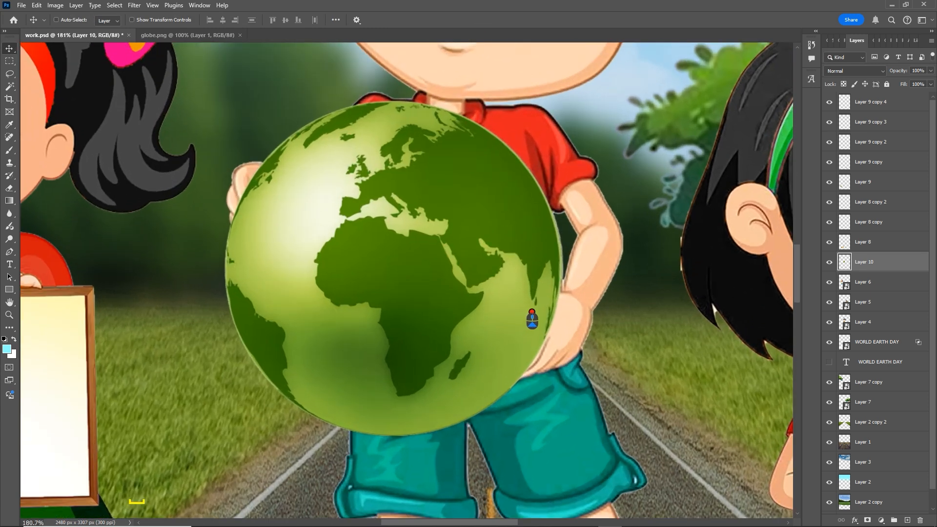
pyautogui.scroll(-3, 548, 351)
pyautogui.scroll(3, 561, 361)
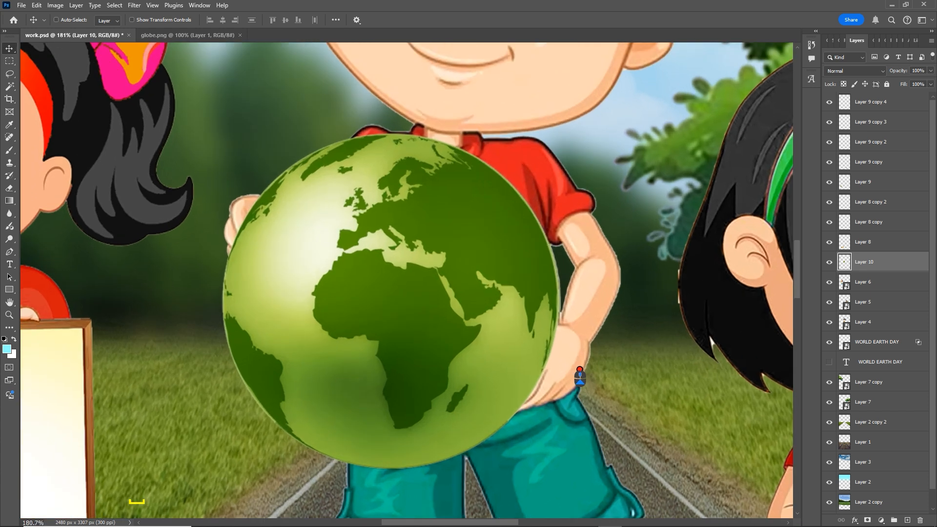
pyautogui.rightClick(577, 268)
pyautogui.click(598, 271)
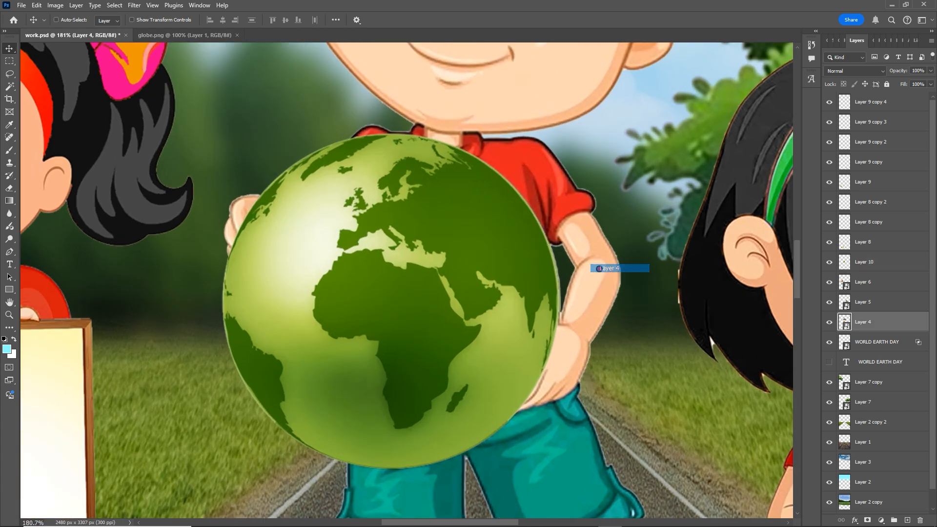
pyautogui.scroll(-2, 578, 328)
pyautogui.rightClick(576, 334)
pyautogui.click(860, 340)
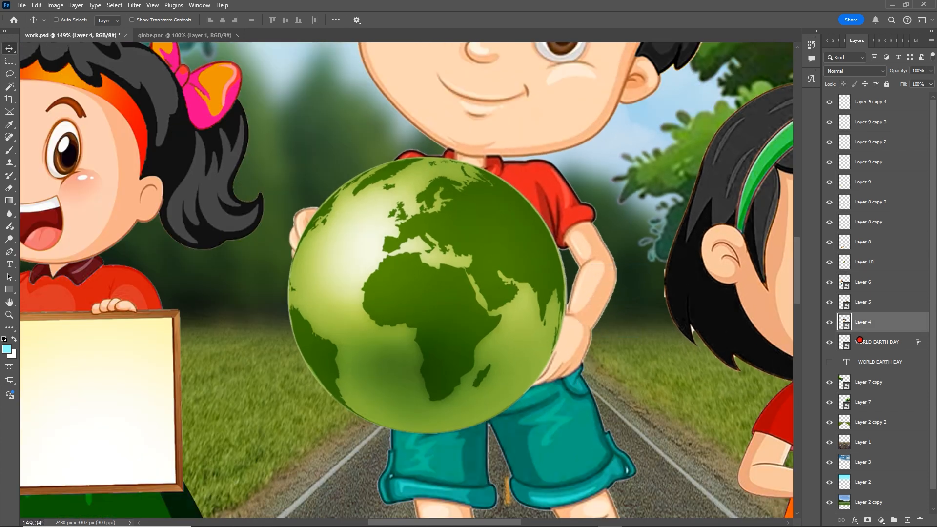
pyautogui.scroll(1, 562, 348)
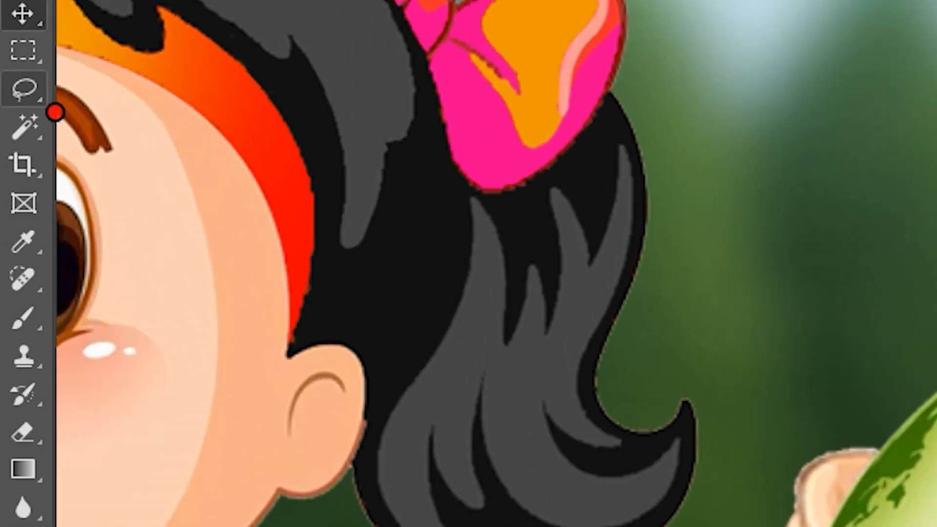
pyautogui.rightClick(22, 89)
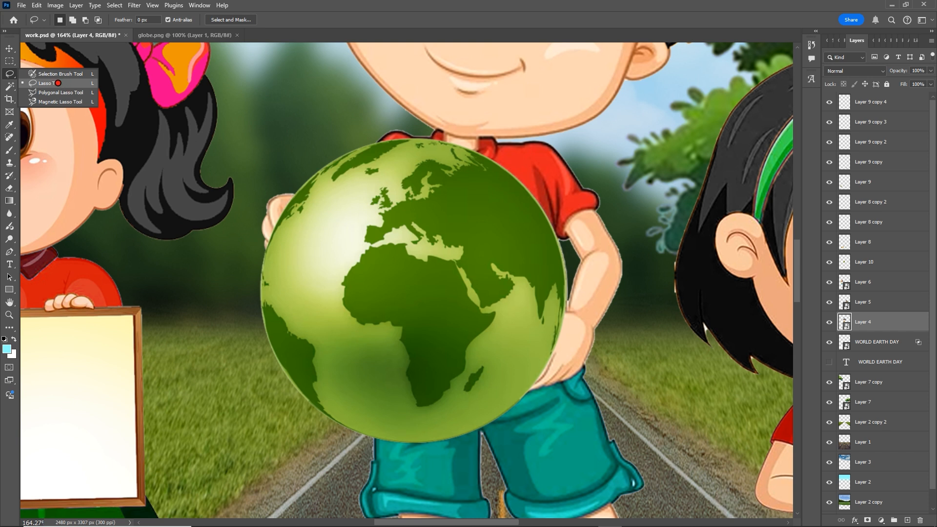
pyautogui.click(58, 83)
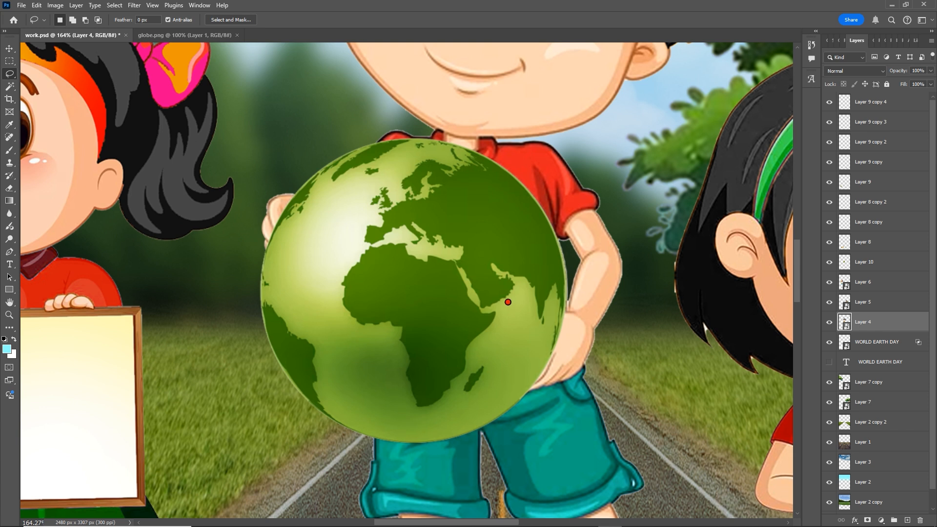
pyautogui.moveTo(508, 302)
pyautogui.mouseDown()
pyautogui.moveTo(558, 276)
pyautogui.moveTo(588, 281)
pyautogui.moveTo(607, 305)
pyautogui.moveTo(621, 357)
pyautogui.moveTo(607, 400)
pyautogui.moveTo(565, 418)
pyautogui.moveTo(490, 413)
pyautogui.mouseUp()
pyautogui.moveTo(477, 332); pyautogui.dragTo(560, 274)
pyautogui.hotkey('ctrl', 'c')
pyautogui.hotkey('ctrl', 'd')
pyautogui.hotkey('ctrl', 'v')
pyautogui.press('v')
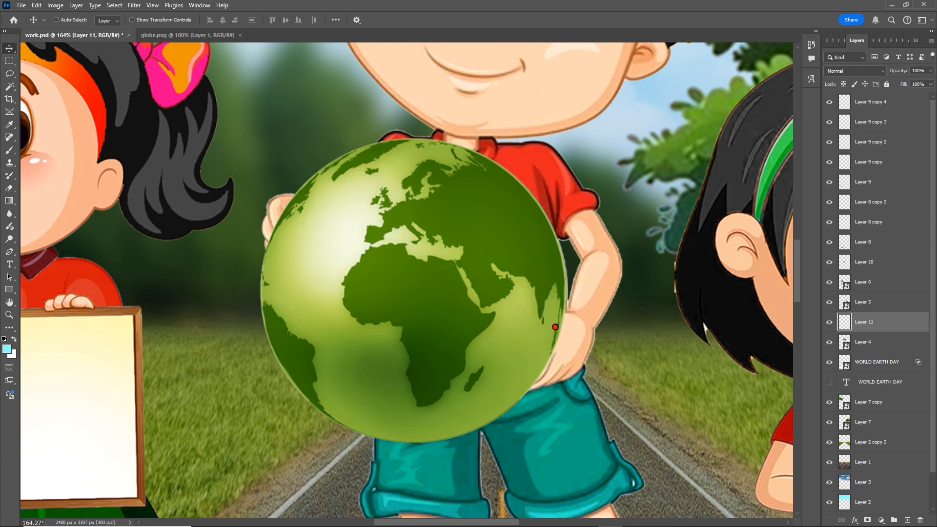
pyautogui.moveTo(577, 333); pyautogui.dragTo(652, 378)
pyautogui.moveTo(687, 371); pyautogui.dragTo(651, 365)
pyautogui.hotkey('ctrl', 'z')
# Step: Bring the copied hand layer to the front and trace the edge of the hand and fingers with a Pen path
pyautogui.hotkey('ctrl', 'shift', ']')
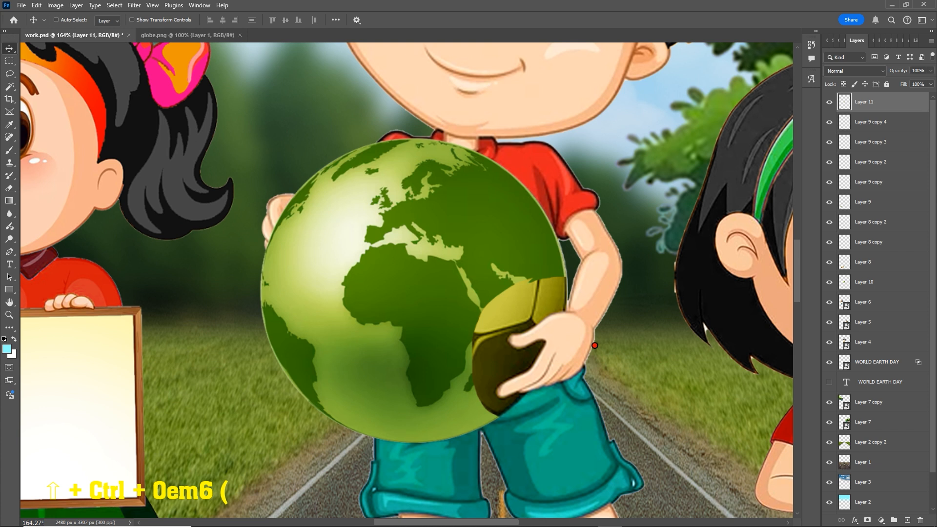
pyautogui.moveTo(595, 346); pyautogui.dragTo(534, 228)
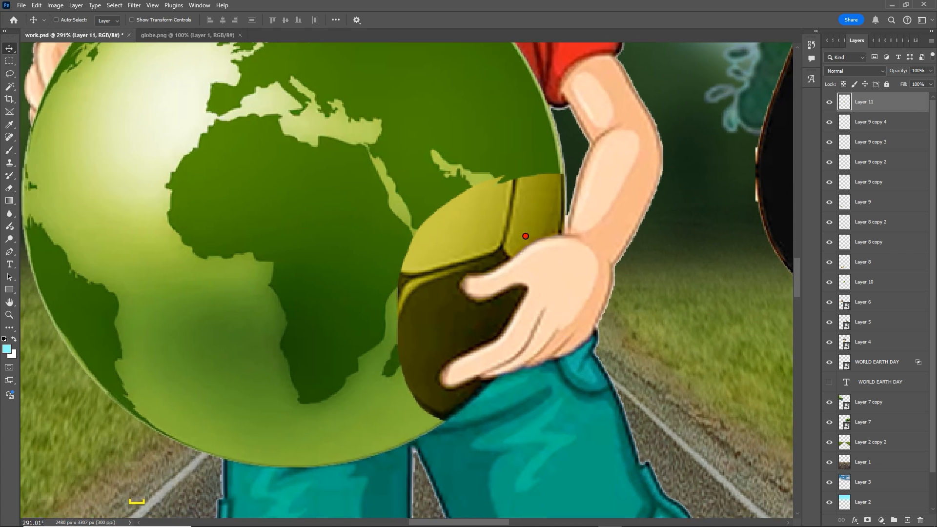
pyautogui.scroll(1, 502, 235)
pyautogui.press('p')
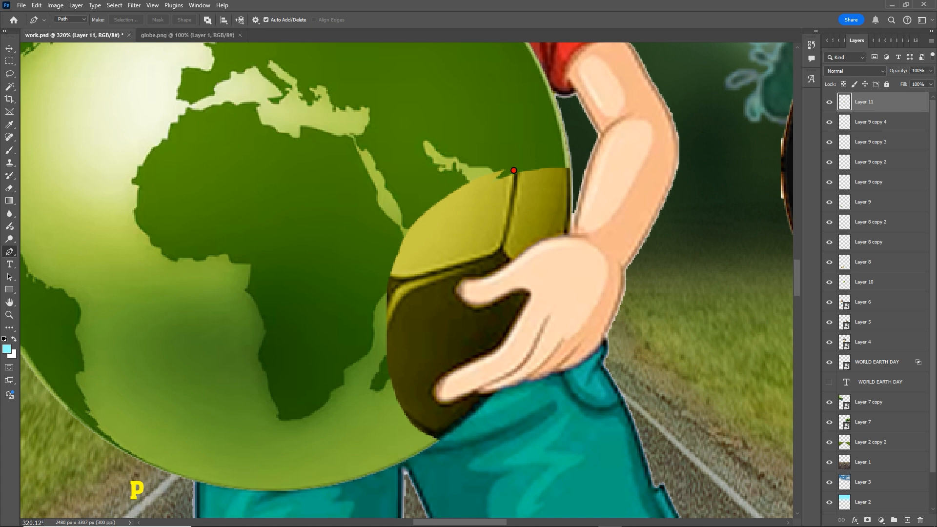
pyautogui.click(516, 134)
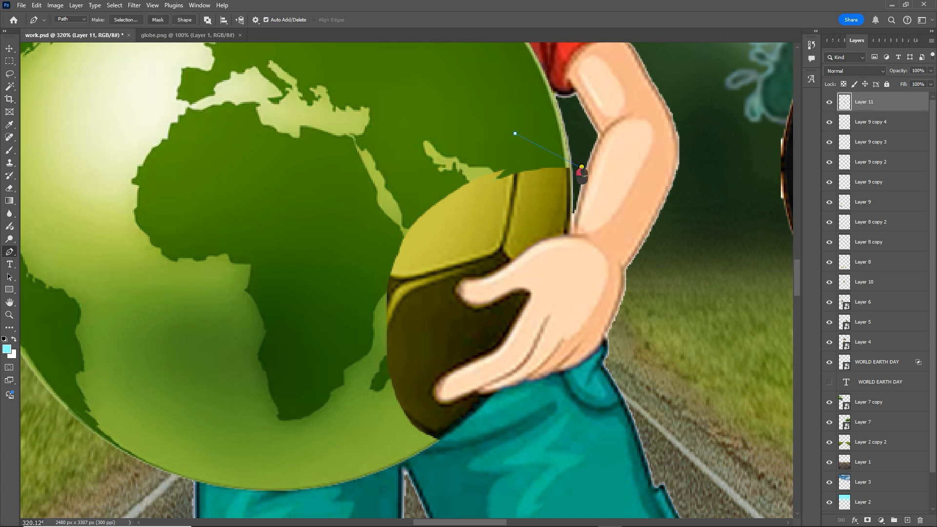
pyautogui.scroll(1, 569, 234)
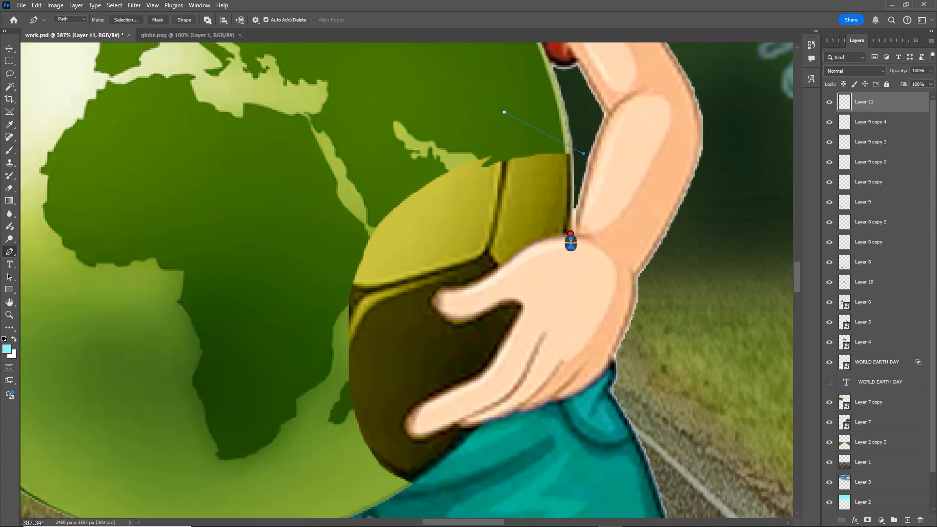
pyautogui.moveTo(528, 248); pyautogui.dragTo(517, 256)
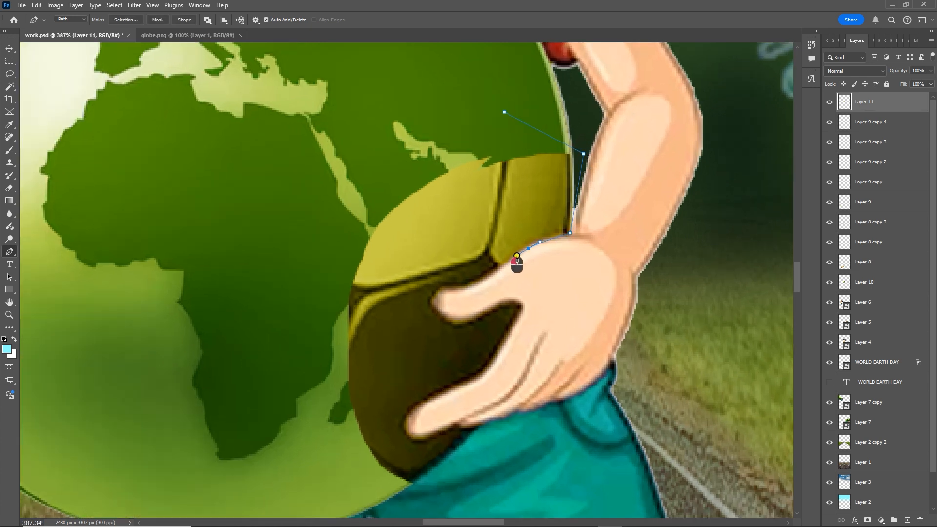
pyautogui.moveTo(470, 282); pyautogui.dragTo(522, 304)
pyautogui.moveTo(477, 377); pyautogui.dragTo(456, 385)
pyautogui.moveTo(412, 414); pyautogui.dragTo(426, 444)
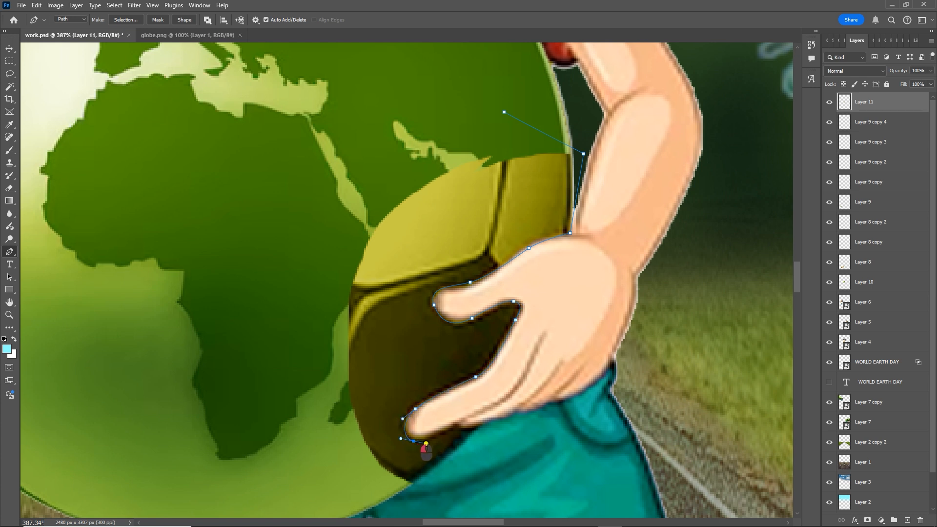
pyautogui.moveTo(497, 422); pyautogui.dragTo(503, 420)
# Step: Continue the Pen path loosely around the leftover ball piece and close it at its starting point
pyautogui.scroll(-3, 471, 486)
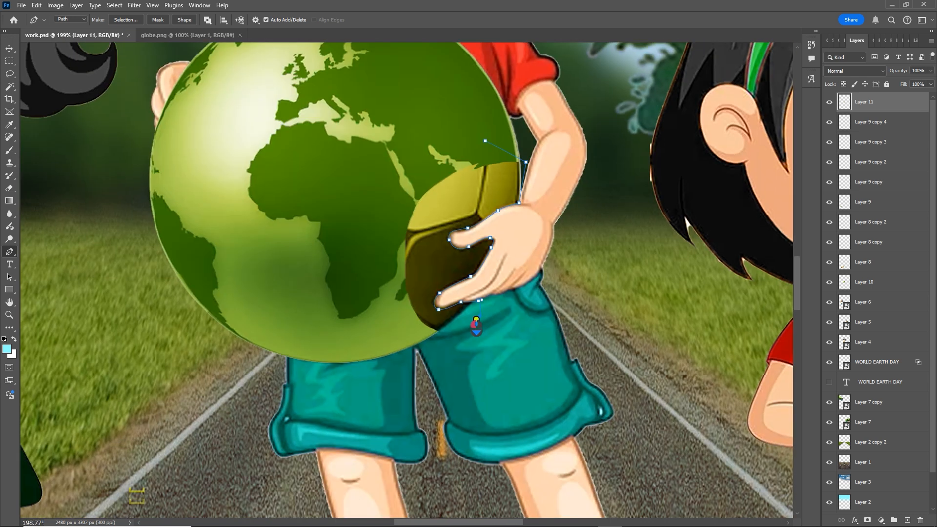
pyautogui.moveTo(487, 380); pyautogui.dragTo(488, 395)
pyautogui.moveTo(429, 410); pyautogui.dragTo(398, 397)
pyautogui.moveTo(366, 353); pyautogui.dragTo(343, 282)
pyautogui.moveTo(340, 218); pyautogui.dragTo(353, 191)
pyautogui.scroll(1, 498, 159)
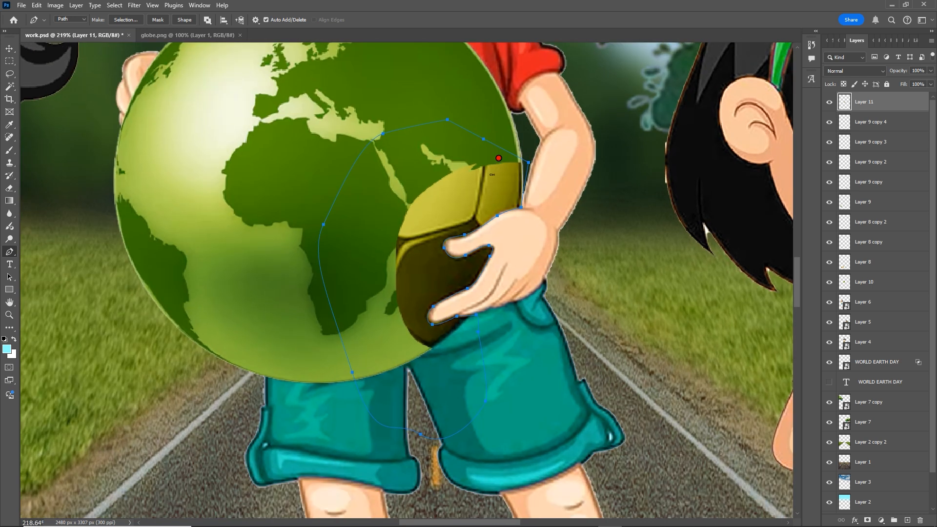
# Step: Convert the path to a selection, delete the ball remnant from the copied hand layer, and deselect
pyautogui.hotkey('ctrl', 'Return')
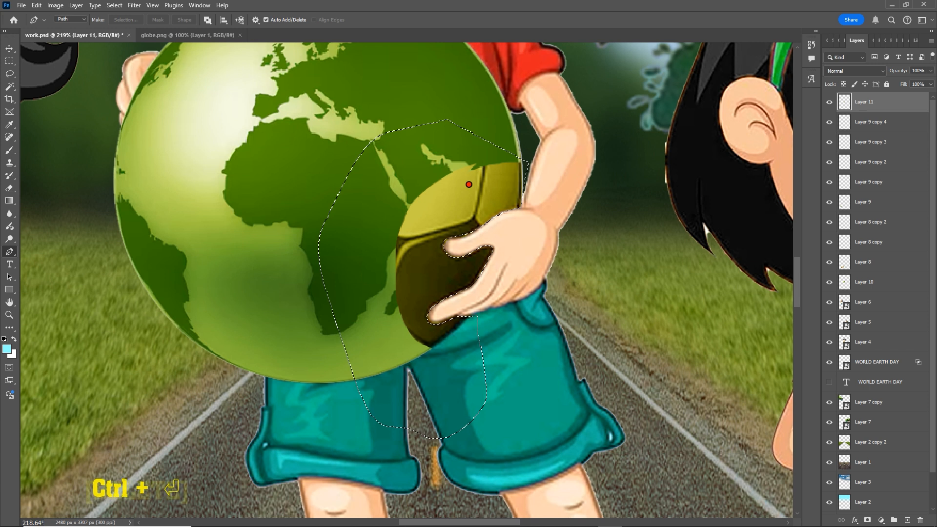
pyautogui.press('Delete')
pyautogui.hotkey('ctrl', 'd')
pyautogui.press('v')
pyautogui.scroll(-8, 507, 238)
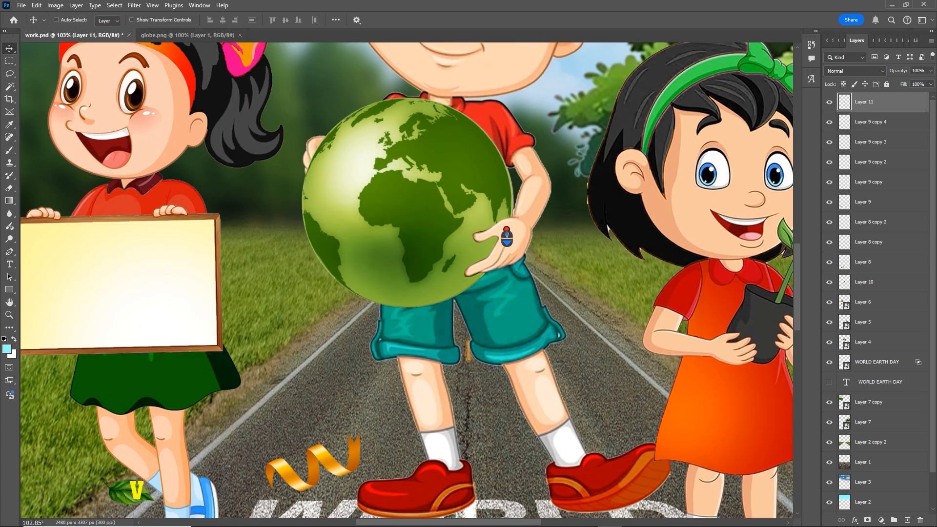
pyautogui.scroll(-3, 507, 237)
pyautogui.scroll(5, 472, 295)
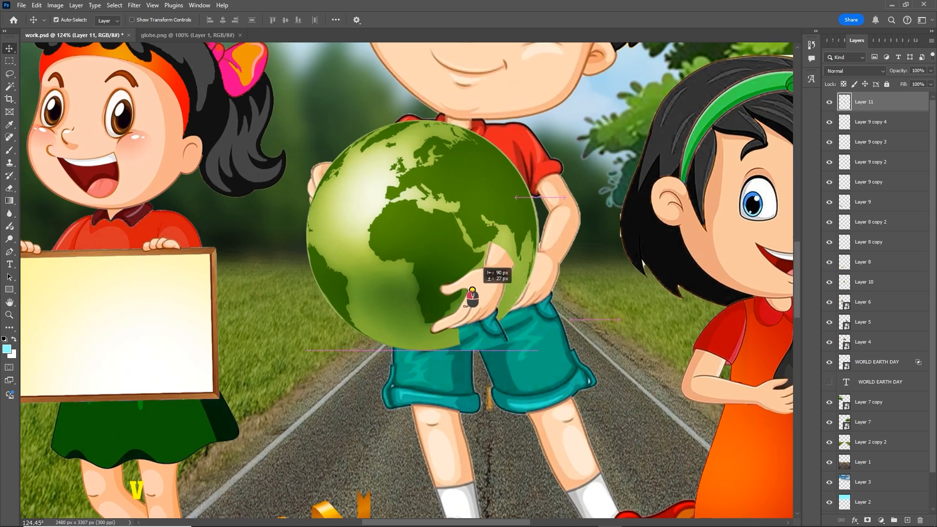
# Step: Undo the test move of the copied hand and select the boy's Layer 4
pyautogui.moveTo(491, 276); pyautogui.dragTo(510, 304)
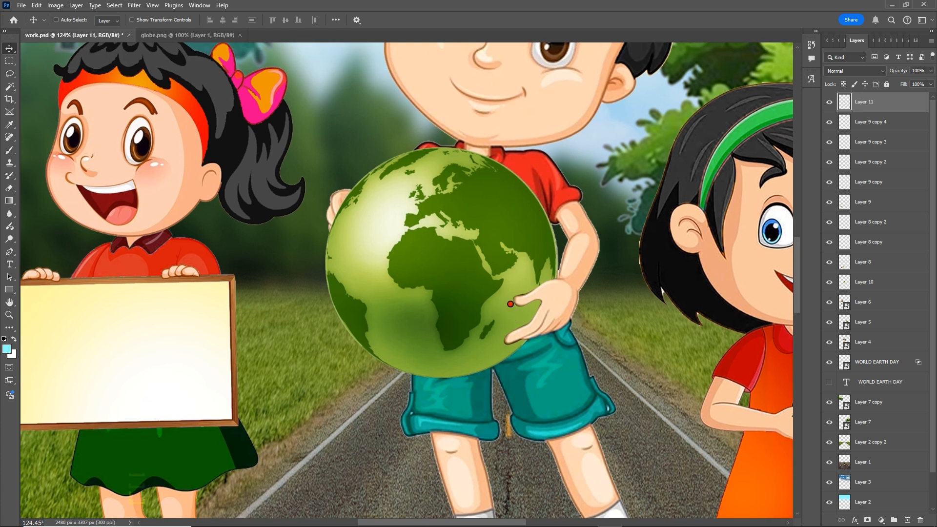
pyautogui.scroll(3, 392, 237)
pyautogui.moveTo(289, 154); pyautogui.dragTo(301, 172)
pyautogui.hotkey('ctrl', 'z')
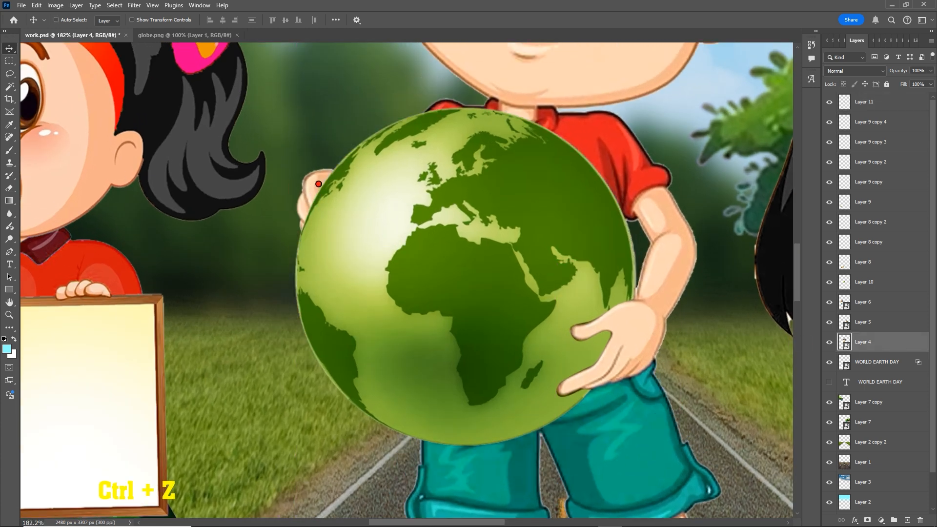
# Step: Lasso the area around the boy's upper hand on Layer 4 and paste a copy in place on a new layer
pyautogui.rightClick(9, 74)
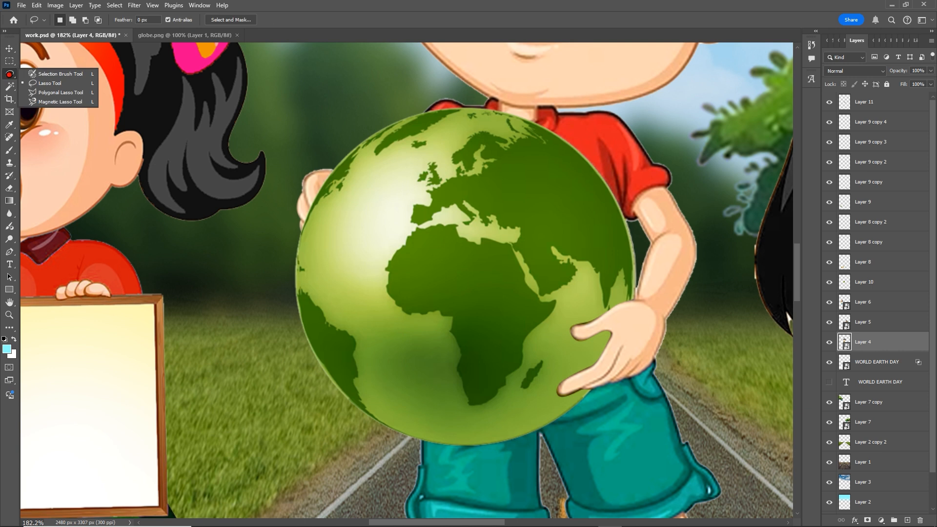
pyautogui.click(34, 77)
pyautogui.moveTo(279, 178)
pyautogui.mouseDown()
pyautogui.moveTo(362, 155)
pyautogui.moveTo(356, 277)
pyautogui.moveTo(262, 203)
pyautogui.moveTo(264, 174)
pyautogui.mouseUp()
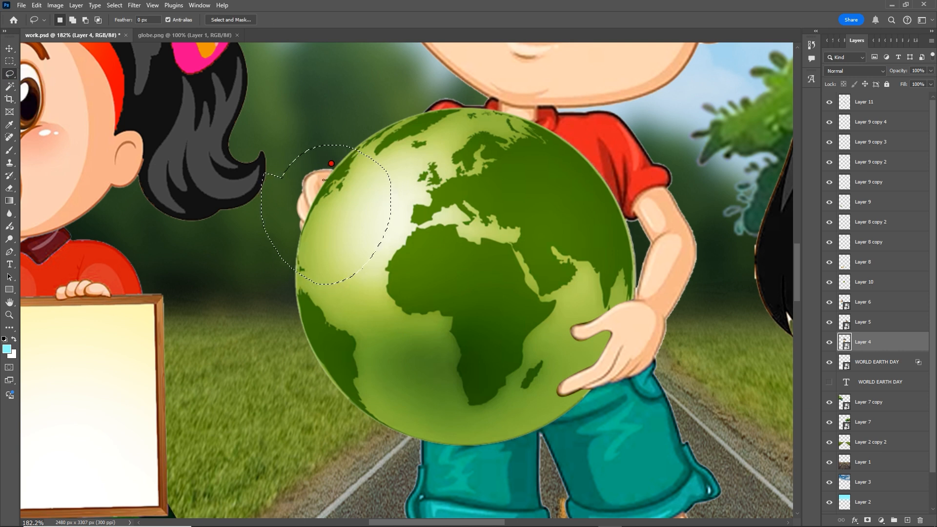
pyautogui.hotkey('ctrl', 'c')
pyautogui.hotkey('ctrl', 'shift', 'v')
# Step: Bring the copied upper-hand layer to the front of the layer stack and check the cutout with a test move
pyautogui.press('v')
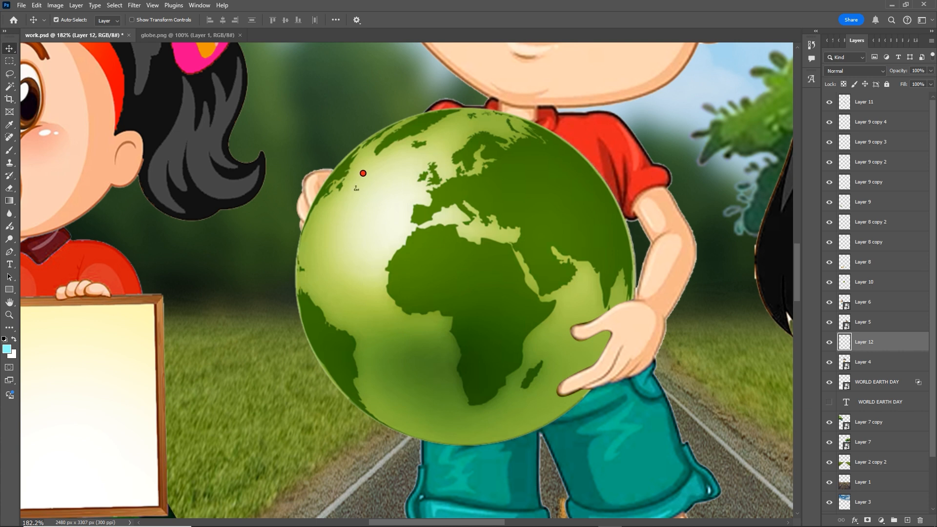
pyautogui.hotkey('ctrl', 'shift', ']')
pyautogui.scroll(3, 354, 204)
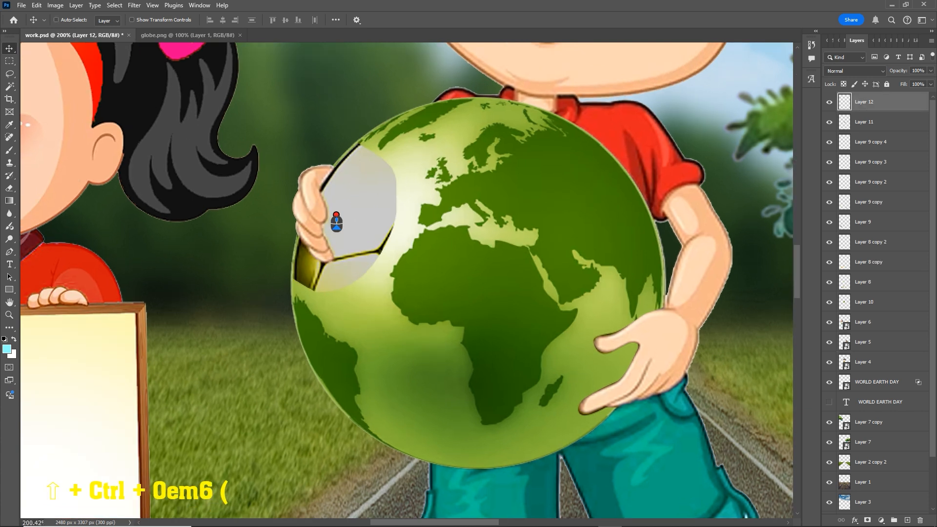
pyautogui.moveTo(343, 215); pyautogui.dragTo(324, 216)
pyautogui.hotkey('ctrl', 'z')
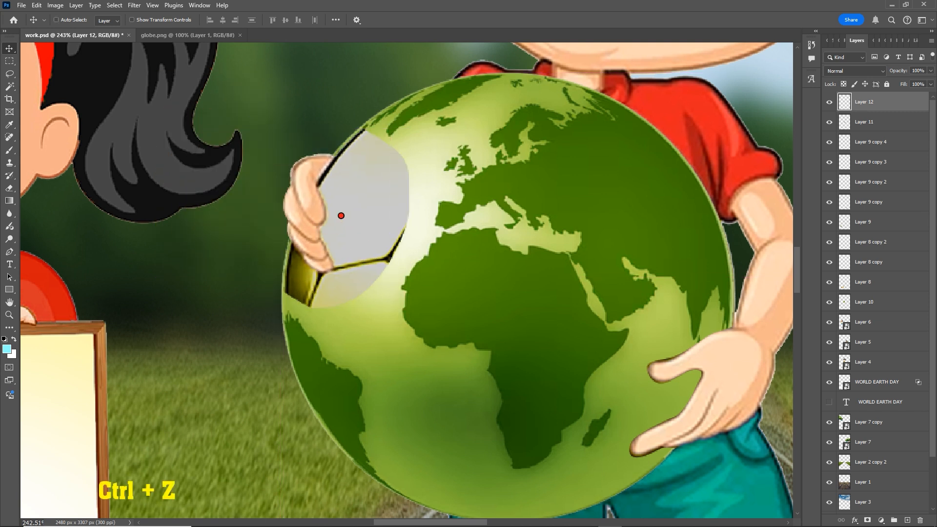
pyautogui.scroll(1, 342, 219)
pyautogui.press('space')
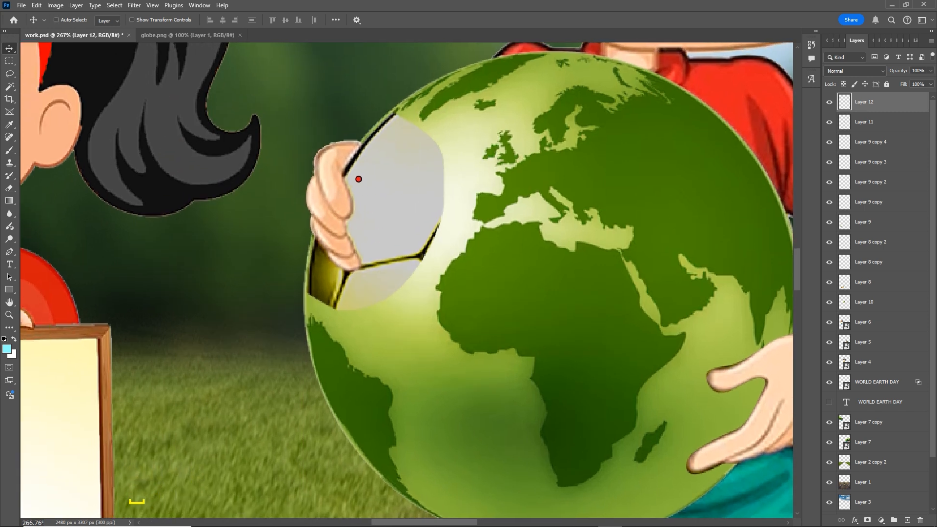
# Step: Trace the inner edge of the upper hand's fingers with a Pen path and loop it loosely around the leftover ball piece
pyautogui.press('p')
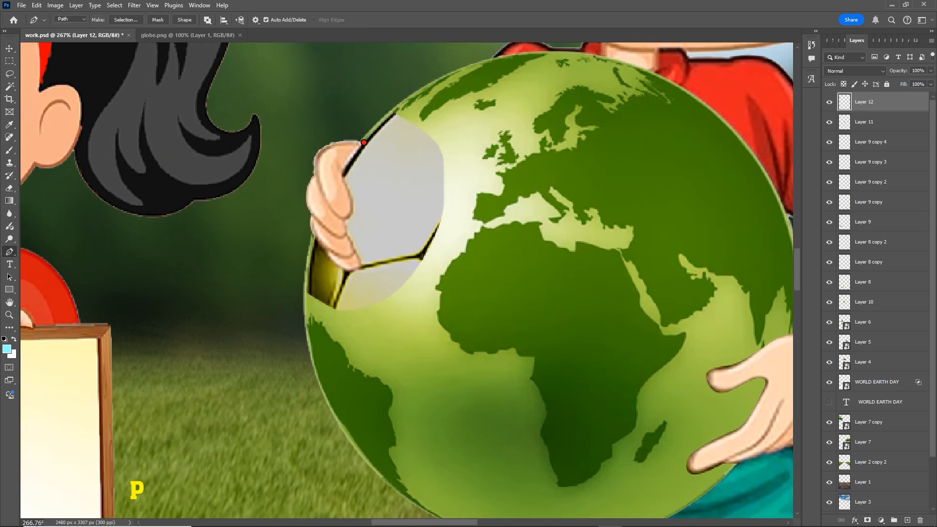
pyautogui.moveTo(347, 186); pyautogui.dragTo(302, 220)
pyautogui.click(363, 271)
pyautogui.hotkey('ctrl', 'z')
pyautogui.click(276, 203)
pyautogui.click(253, 287)
pyautogui.click(284, 338)
pyautogui.click(383, 380)
pyautogui.click(488, 329)
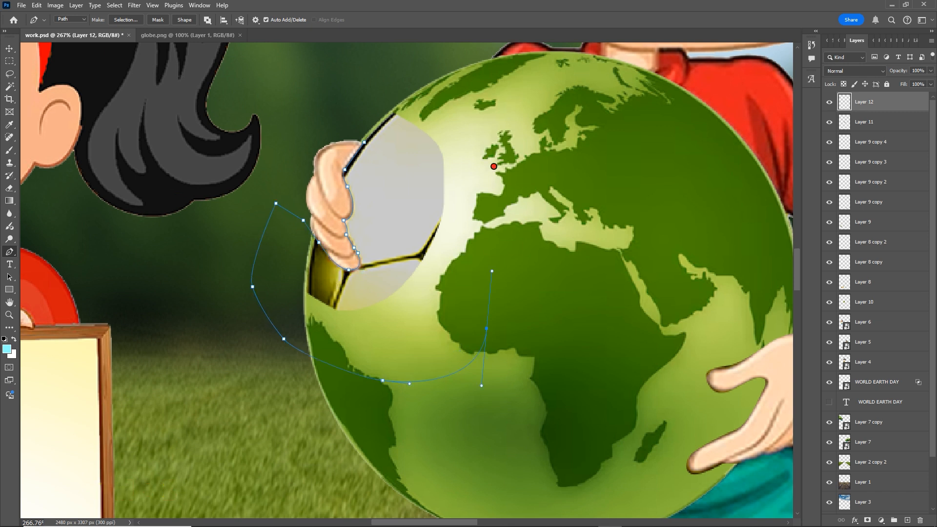
pyautogui.click(493, 162)
pyautogui.click(455, 105)
pyautogui.click(369, 84)
# Step: Convert the path to a selection, delete the ball remnant from the upper-hand layer, and deselect
pyautogui.hotkey('ctrl', 'Return')
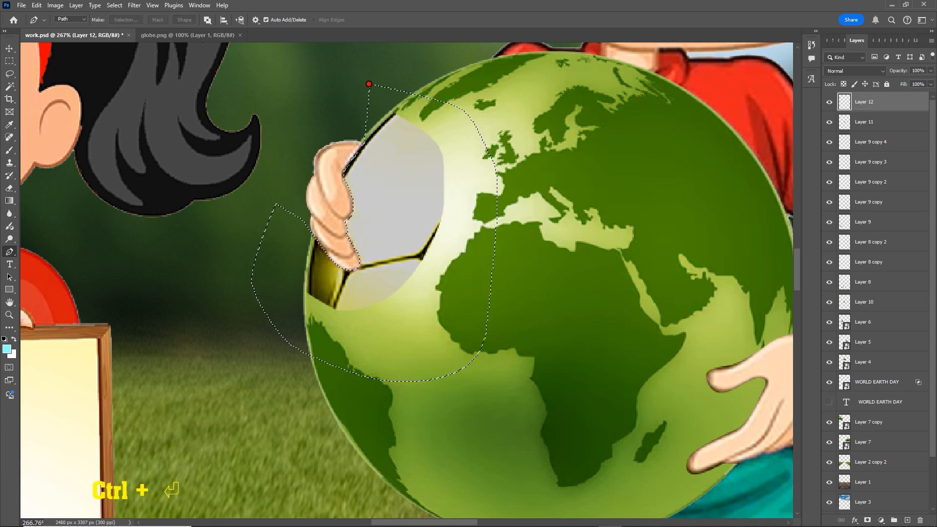
pyautogui.press('Delete')
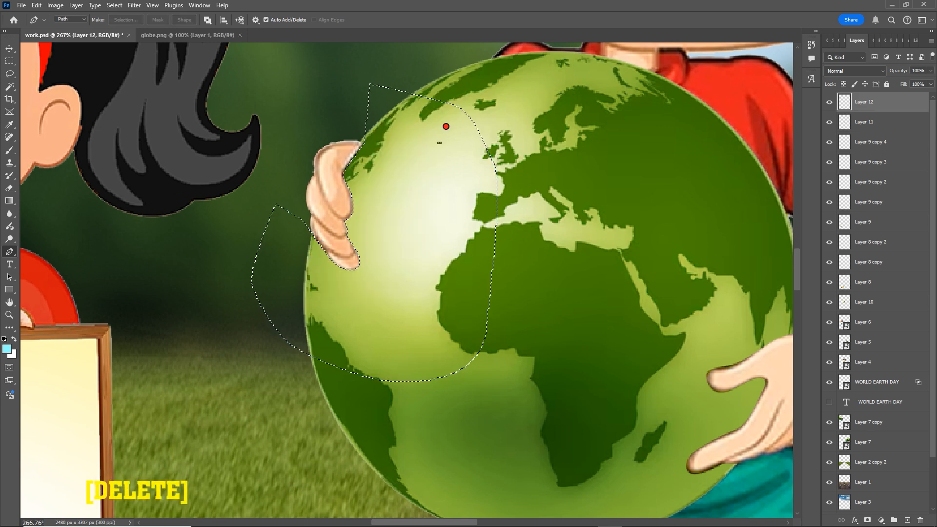
pyautogui.hotkey('ctrl', 'd')
pyautogui.press('v')
pyautogui.scroll(-5, 425, 181)
pyautogui.scroll(-5, 448, 223)
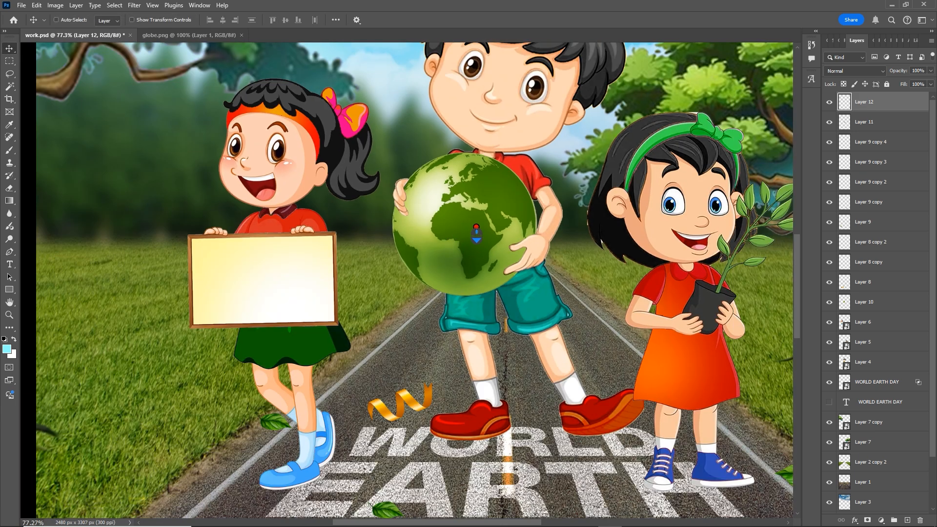
# Step: Select Layer 11 with the lower hand, undo any test moves, and duplicate the layer in place
pyautogui.press('v')
pyautogui.scroll(6, 520, 267)
pyautogui.scroll(3, 520, 267)
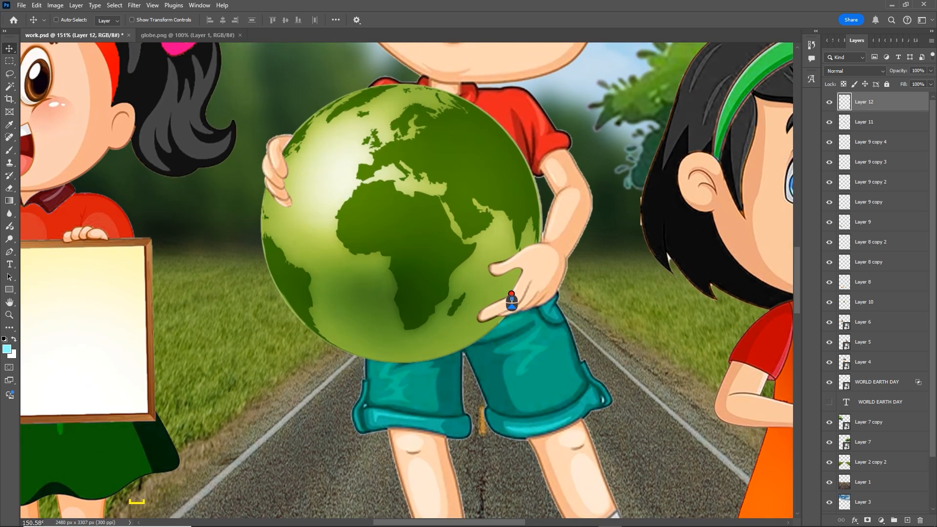
pyautogui.keyDown('ctrl'); pyautogui.click(511, 311); pyautogui.keyUp('ctrl')
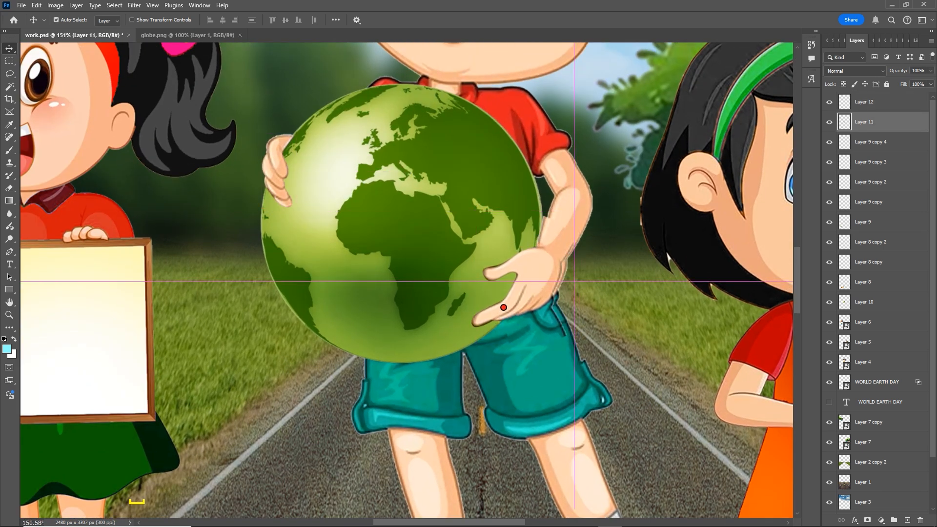
pyautogui.hotkey('ctrl', 'z')
pyautogui.moveTo(532, 283); pyautogui.dragTo(466, 261)
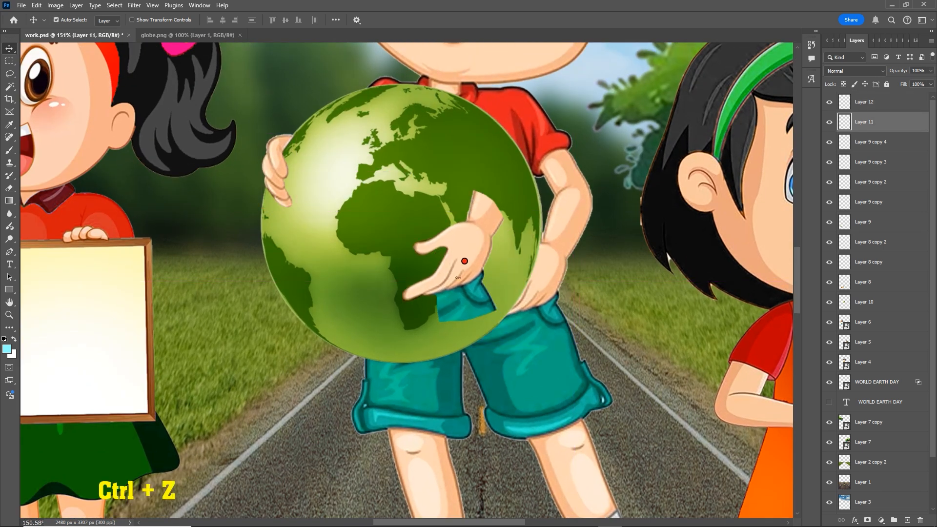
pyautogui.hotkey('ctrl', 'z')
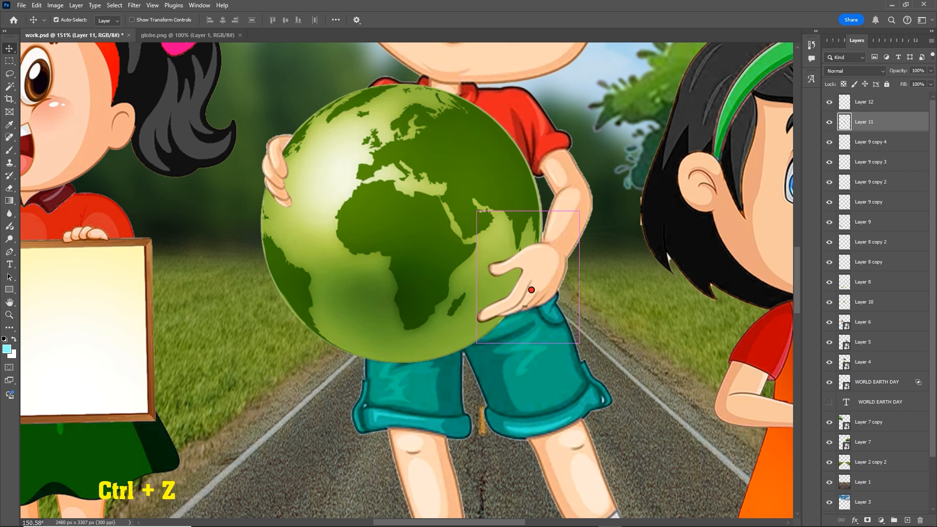
pyautogui.hotkey('ctrl', 'j')
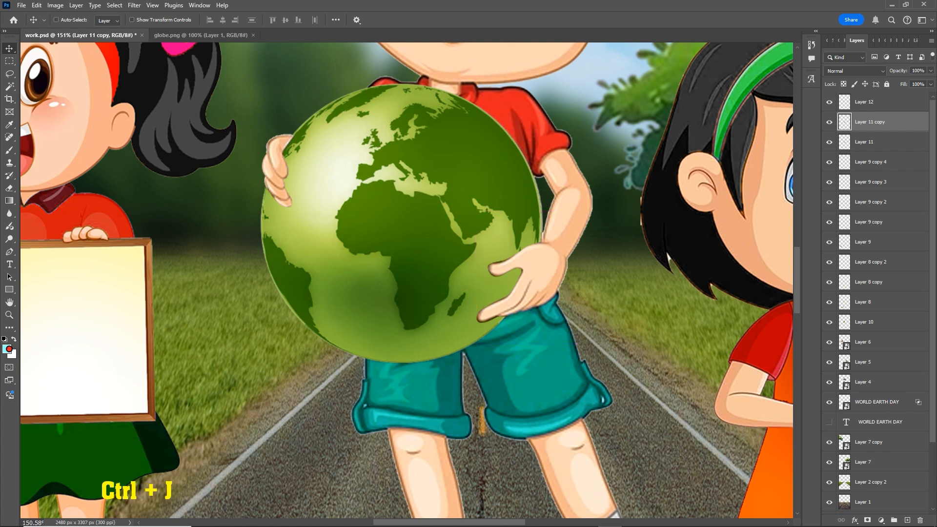
# Step: Set the foreground color to black (000000) and fill only the opaque pixels of the duplicated hand layer with it
pyautogui.click(8, 349)
pyautogui.moveTo(524, 299); pyautogui.dragTo(607, 360)
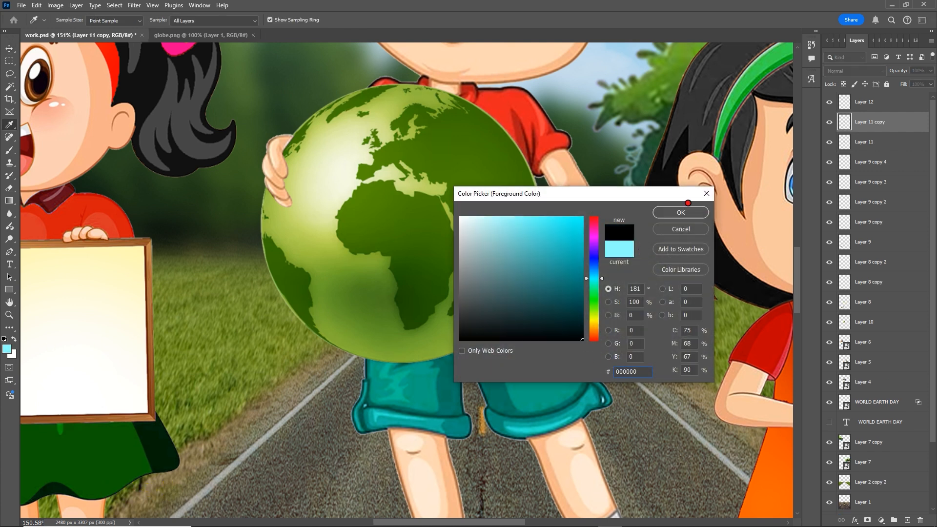
pyautogui.click(697, 213)
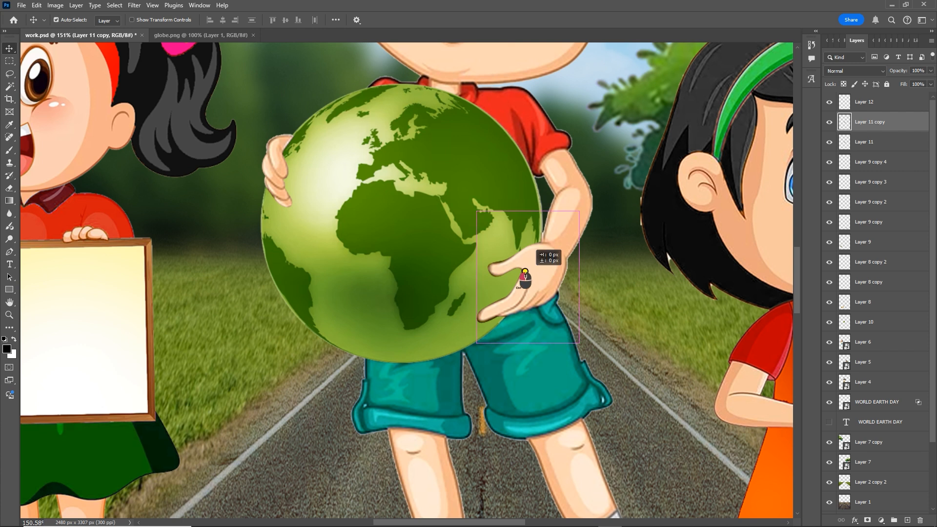
pyautogui.moveTo(545, 259); pyautogui.dragTo(496, 249)
pyautogui.hotkey('ctrl', 'z')
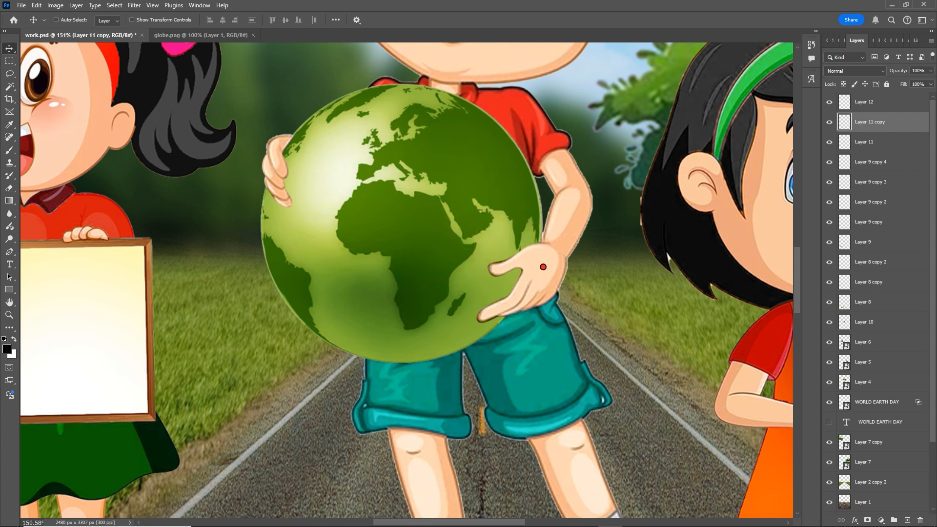
pyautogui.hotkey('shift', 'alt', 'Delete')
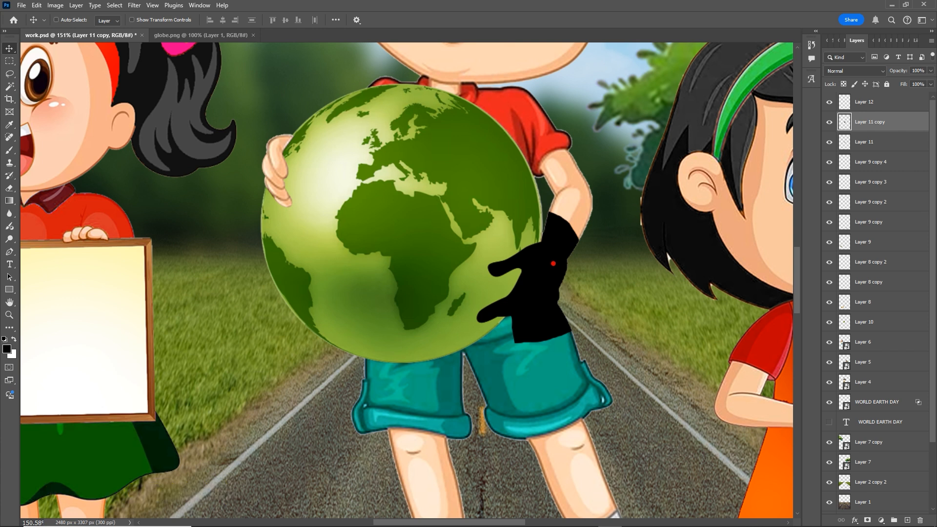
# Step: Move the black hand silhouette one level down, directly beneath the original lower-hand layer, and keep the hand aligned over it
pyautogui.press('ctrl')
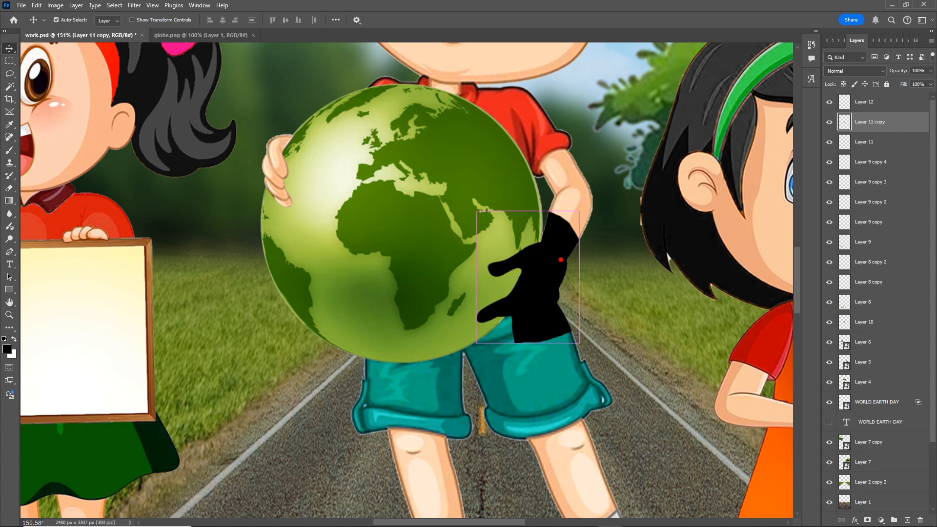
pyautogui.hotkey('ctrl', '[')
pyautogui.keyDown('ctrl'); pyautogui.click(542, 272); pyautogui.keyUp('ctrl')
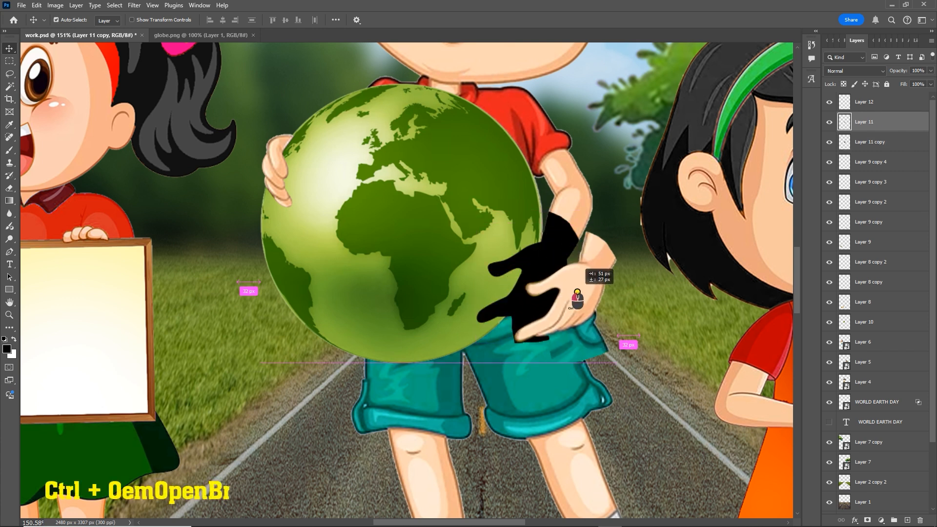
pyautogui.press('z')
pyautogui.moveTo(551, 272); pyautogui.dragTo(556, 271)
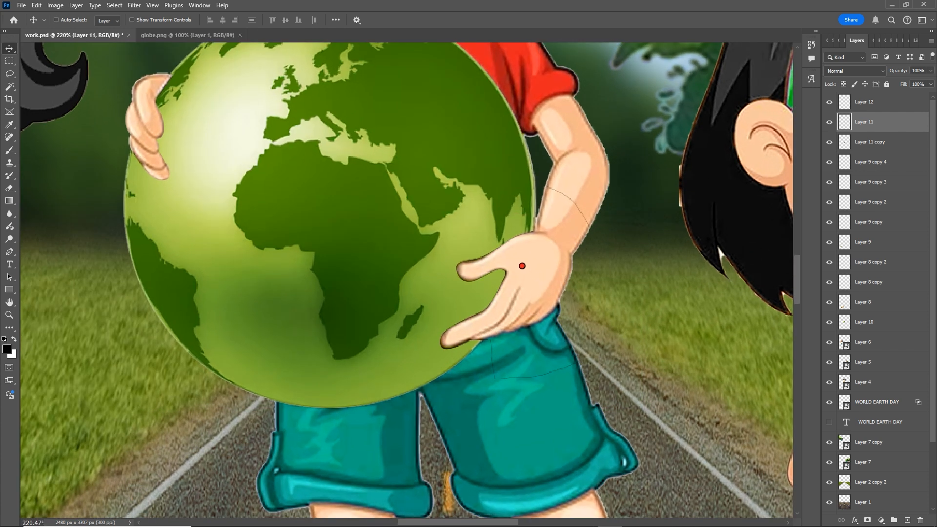
pyautogui.click(135, 5)
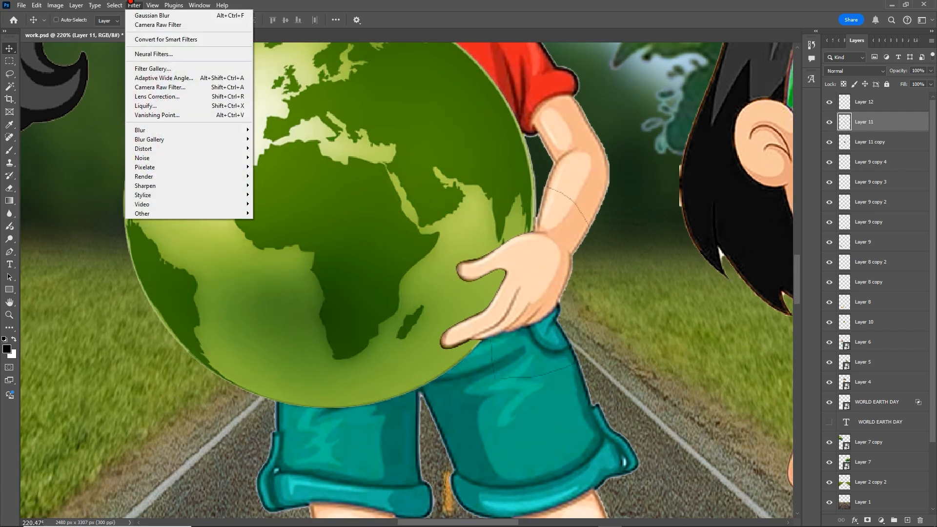
pyautogui.moveTo(160, 129)
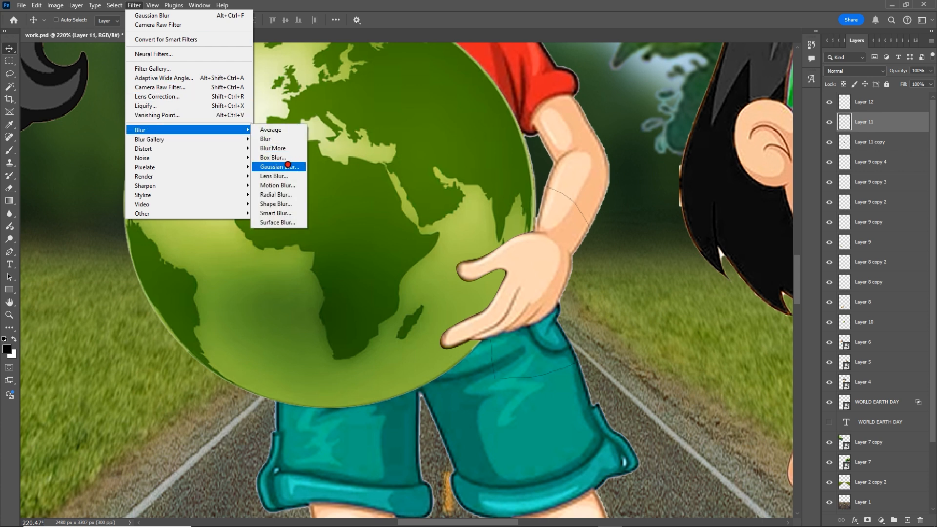
pyautogui.click(288, 165)
pyautogui.moveTo(526, 350); pyautogui.dragTo(351, 237)
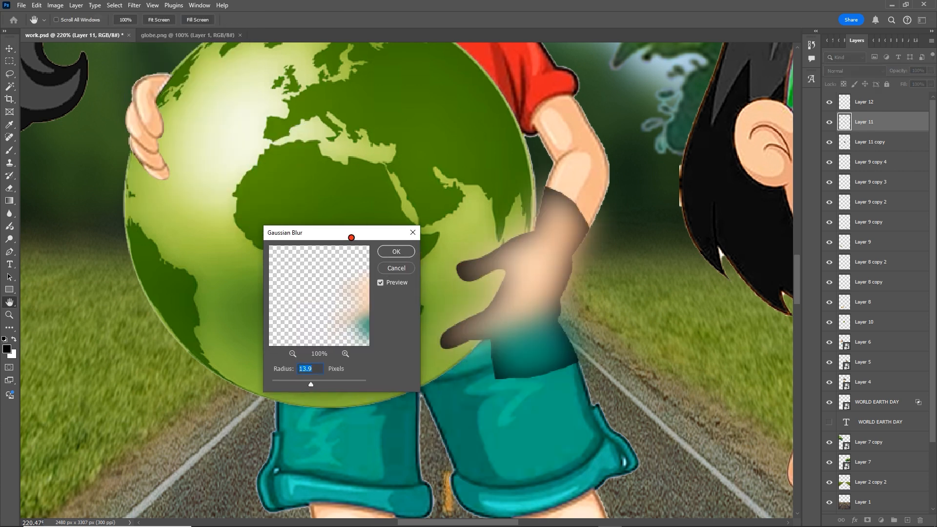
pyautogui.click(382, 273)
# Step: Select the black silhouette layer, Layer 11 copy, and apply a Gaussian Blur with a radius of 8.4 pixels
pyautogui.press('v')
pyautogui.rightClick(542, 254)
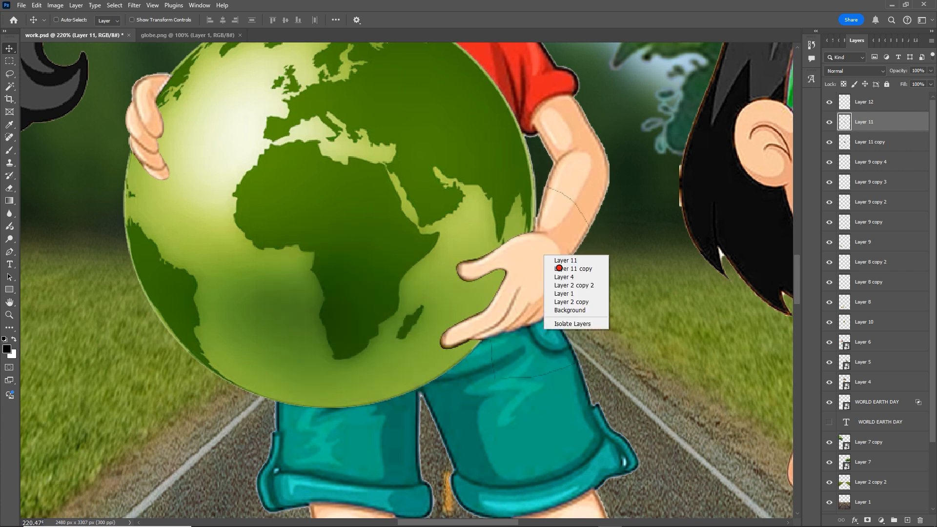
pyautogui.click(557, 268)
pyautogui.moveTo(552, 276); pyautogui.dragTo(480, 249)
pyautogui.hotkey('ctrl', 'z')
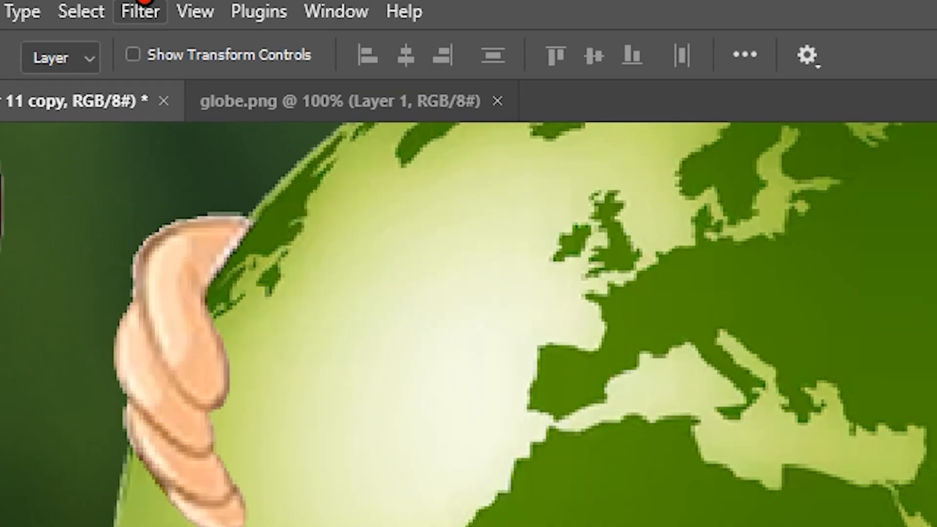
pyautogui.click(144, 2)
pyautogui.moveTo(218, 387)
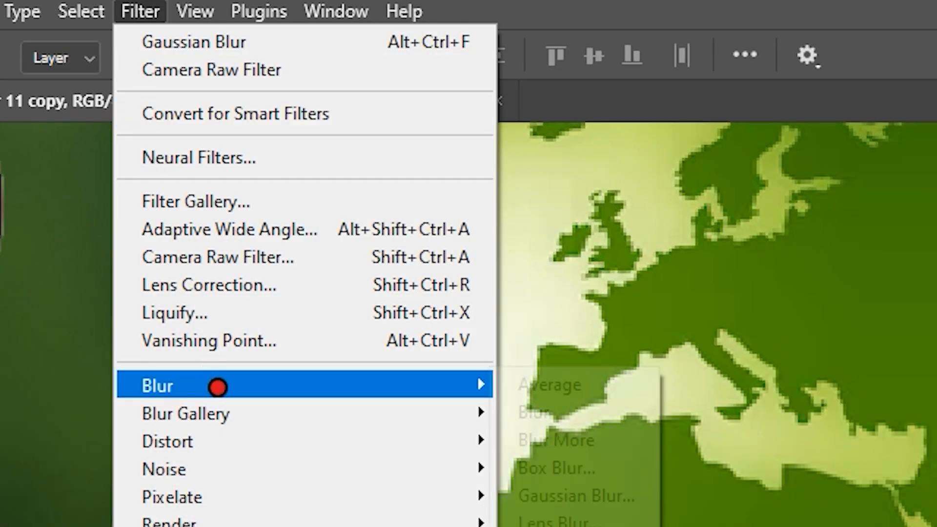
pyautogui.click(609, 498)
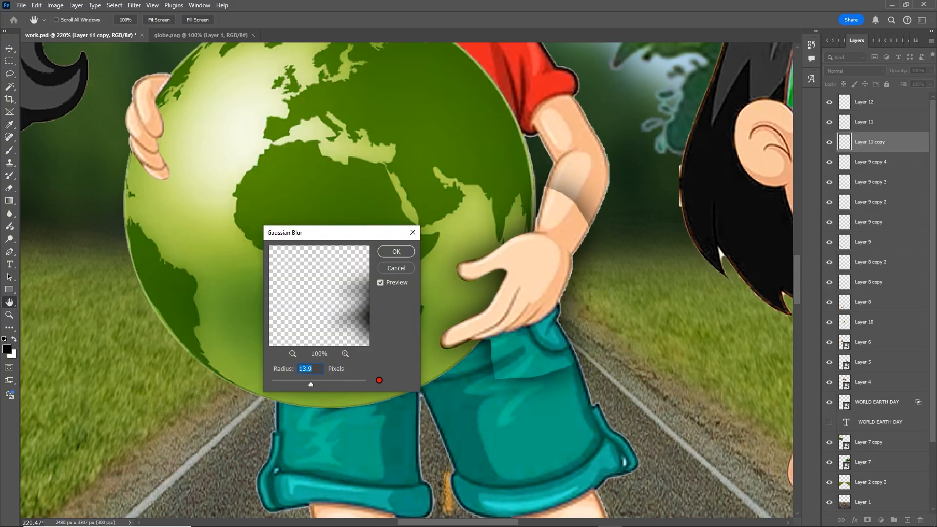
pyautogui.click(302, 380)
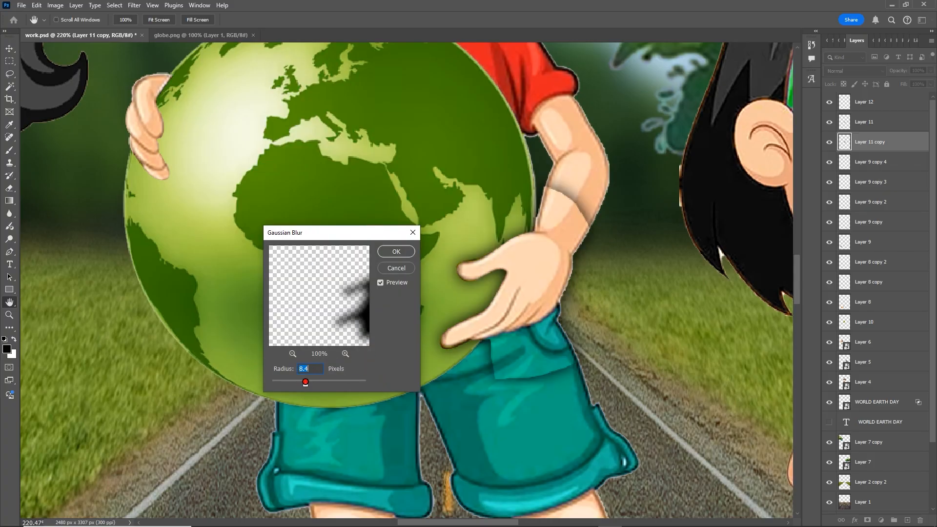
pyautogui.click(397, 252)
pyautogui.scroll(3, 556, 246)
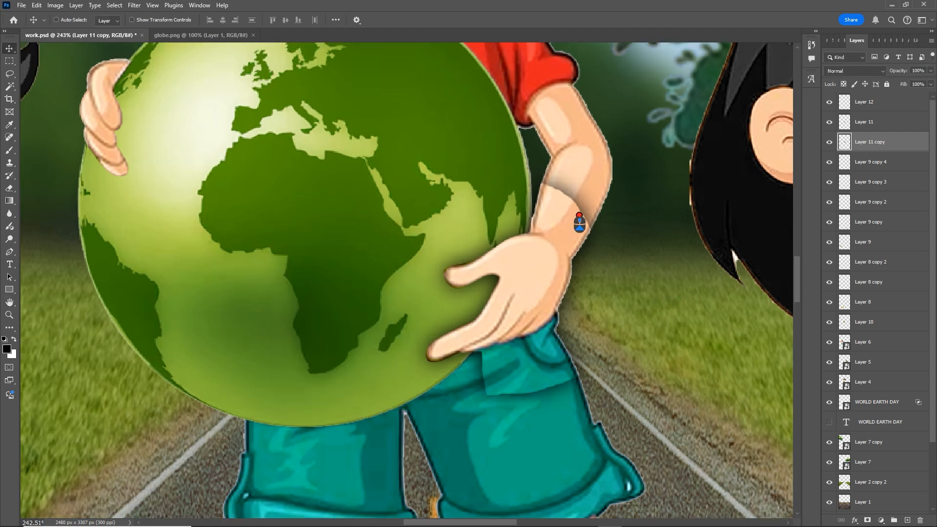
pyautogui.moveTo(583, 202); pyautogui.dragTo(626, 225)
pyautogui.hotkey('ctrl', 'z')
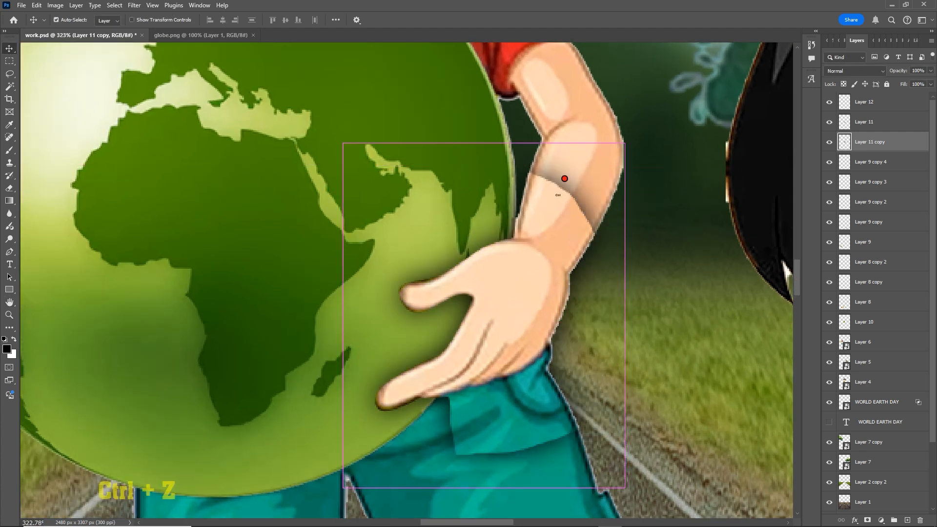
# Step: Select the globe layer, Layer 10, load its pixels as a selection, and invert the selection to cover everything outside the globe
pyautogui.scroll(-4, 561, 239)
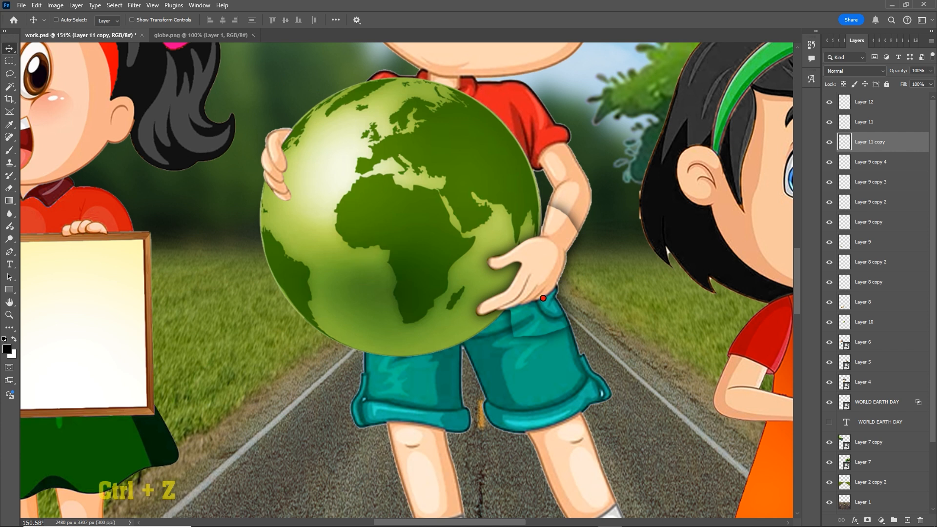
pyautogui.scroll(1, 551, 304)
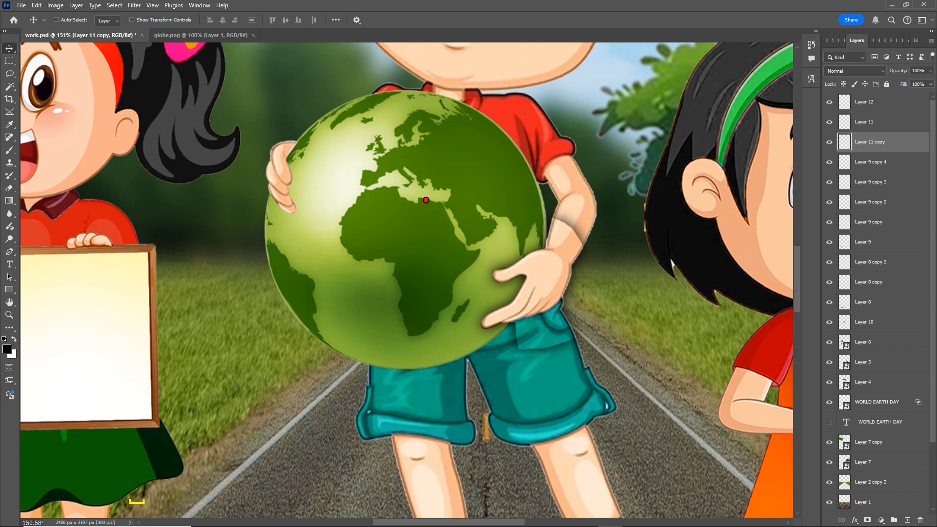
pyautogui.rightClick(414, 212)
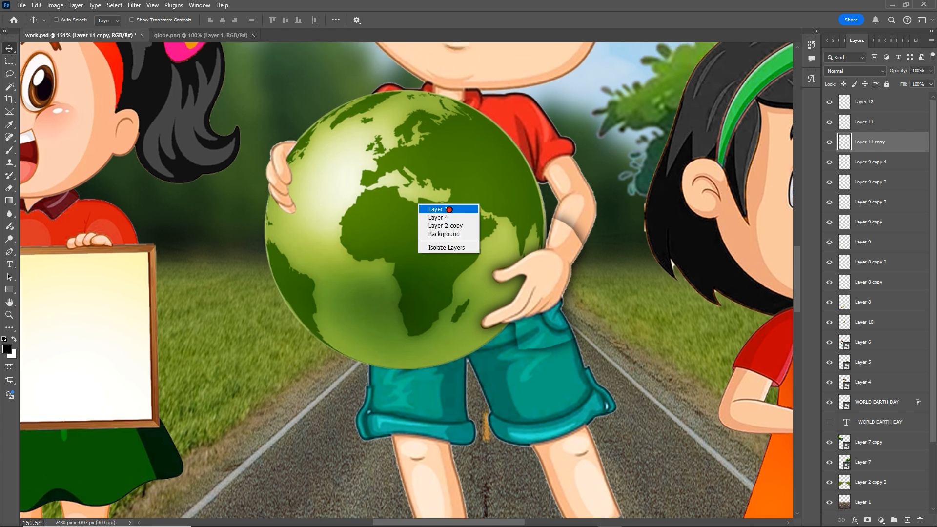
pyautogui.click(446, 210)
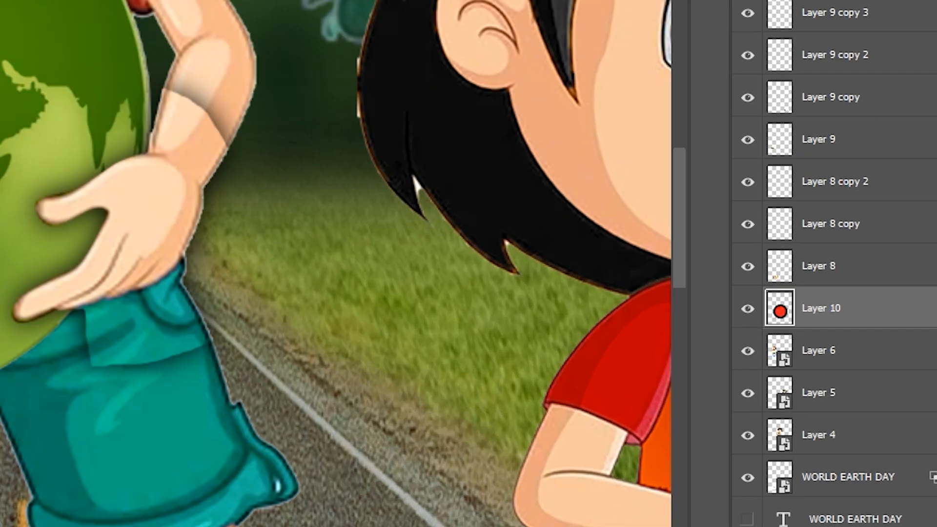
pyautogui.rightClick(844, 325)
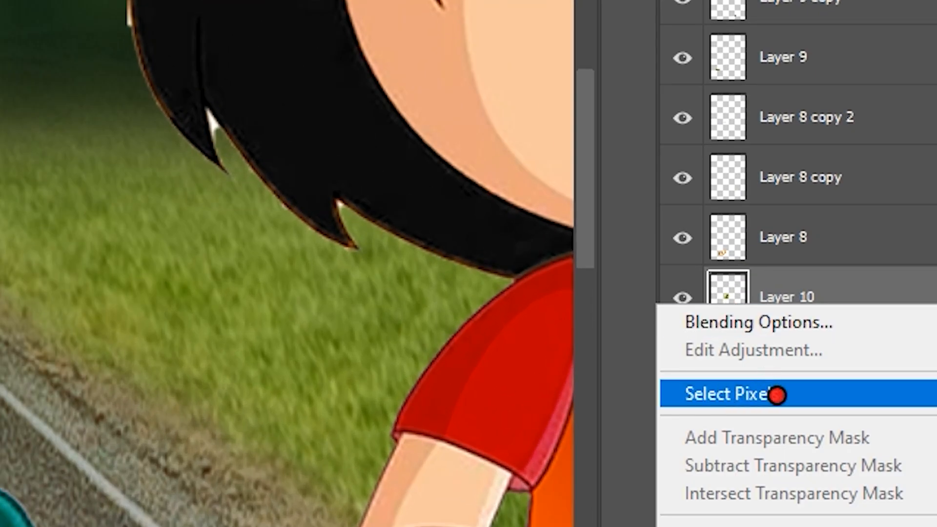
pyautogui.click(226, 408)
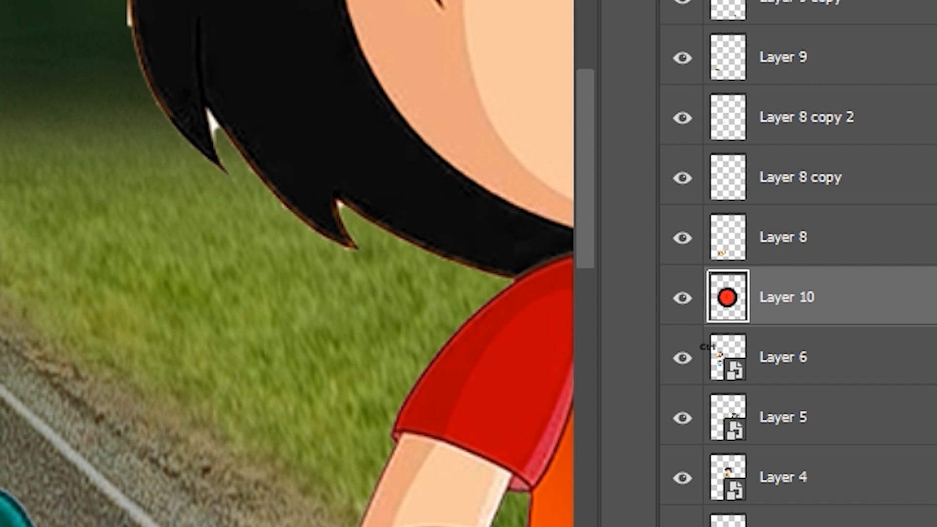
pyautogui.keyDown('ctrl'); pyautogui.click(727, 298); pyautogui.keyUp('ctrl')
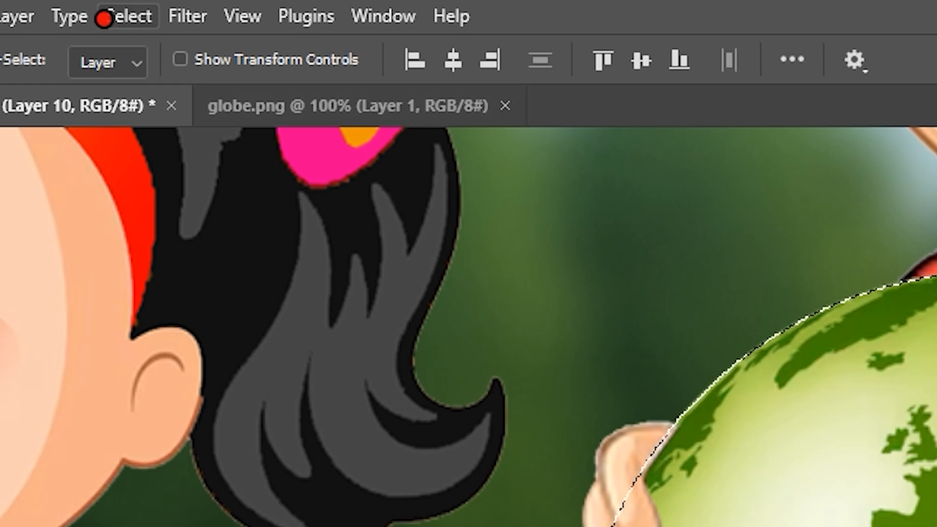
pyautogui.click(110, 5)
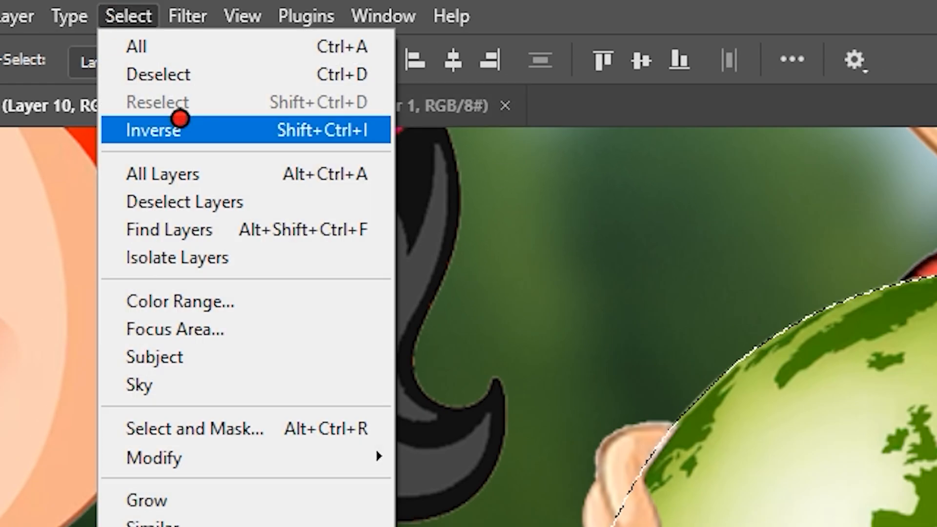
pyautogui.click(318, 121)
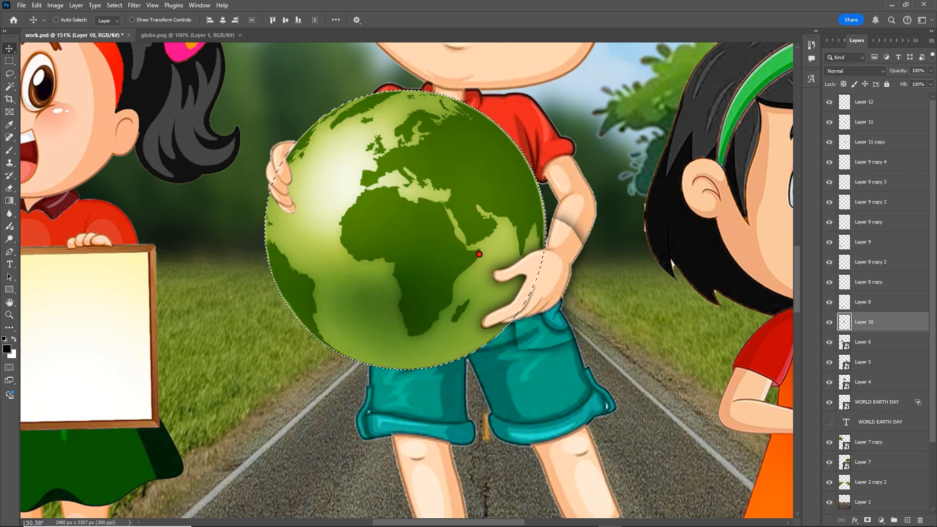
# Step: Delete the part of the blurred lower-hand shadow, Layer 11 copy, that falls outside the globe, clear the selection, and undo any test move
pyautogui.scroll(-5, 479, 254)
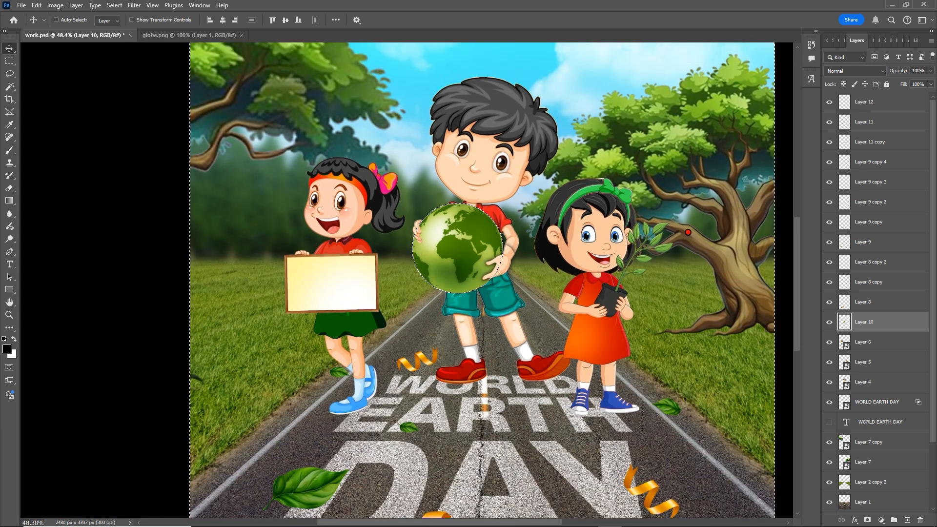
pyautogui.scroll(10, 490, 266)
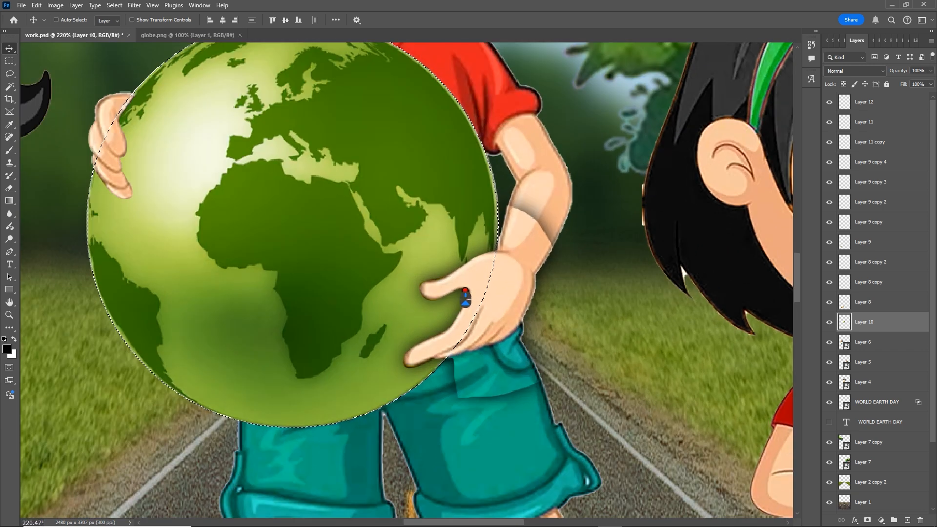
pyautogui.rightClick(465, 293)
pyautogui.click(481, 289)
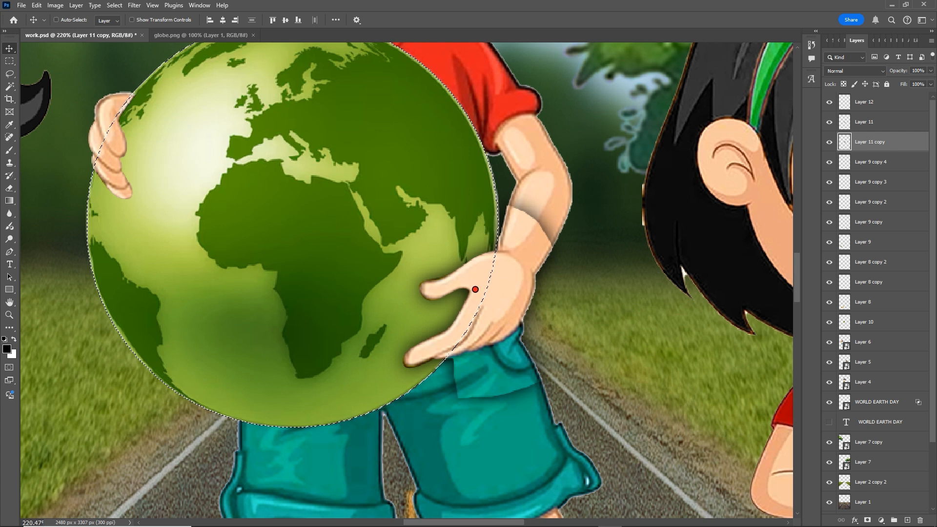
pyautogui.press('Delete')
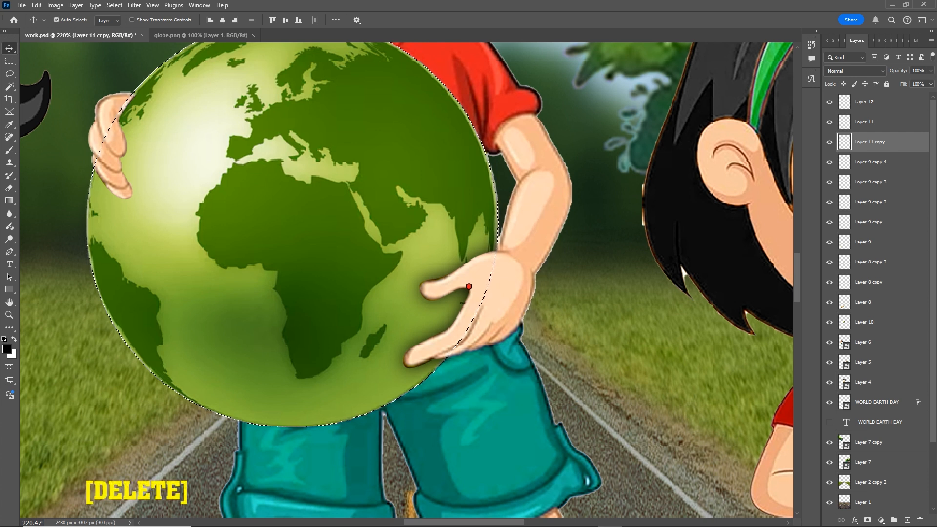
pyautogui.hotkey('ctrl', 'd')
pyautogui.press('v')
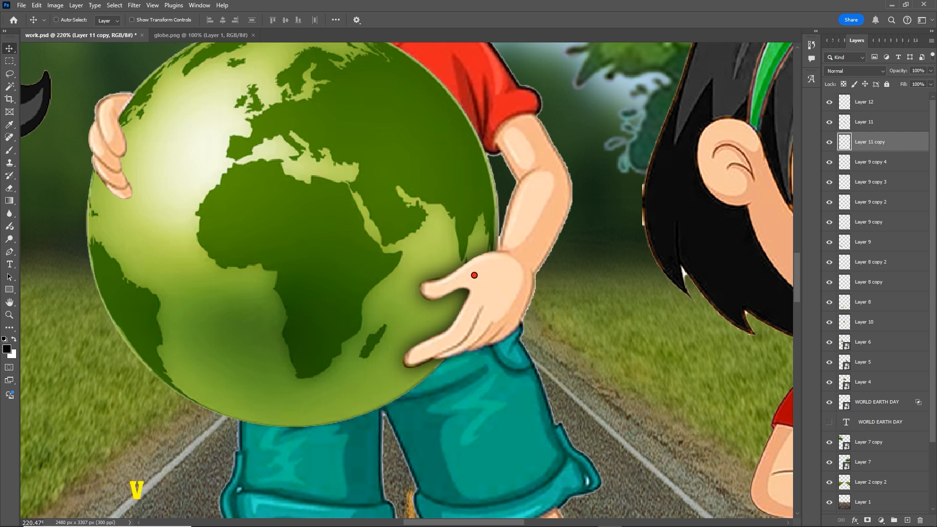
pyautogui.moveTo(503, 269); pyautogui.dragTo(387, 209)
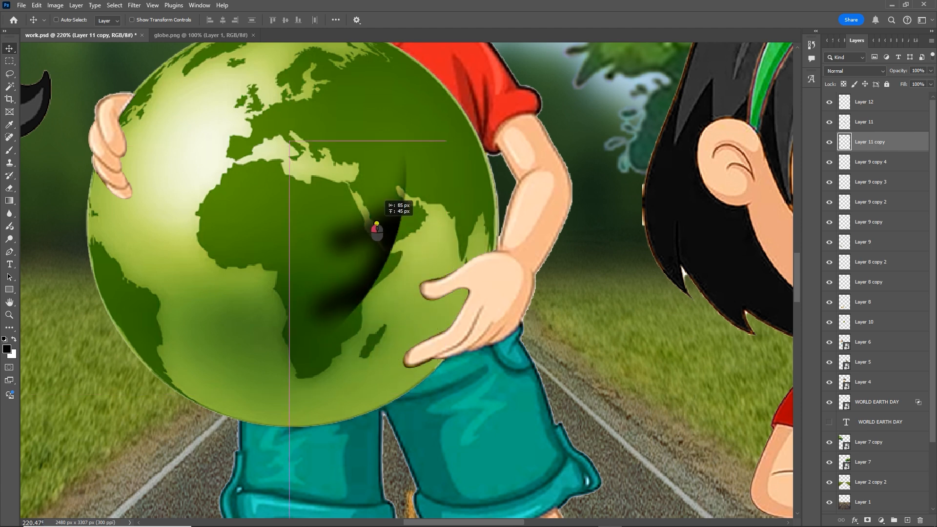
pyautogui.hotkey('ctrl', 'z')
# Step: Select Layer 12 with the upper hand on the globe's other side, undo any test move, and duplicate the layer in place
pyautogui.scroll(-8, 457, 278)
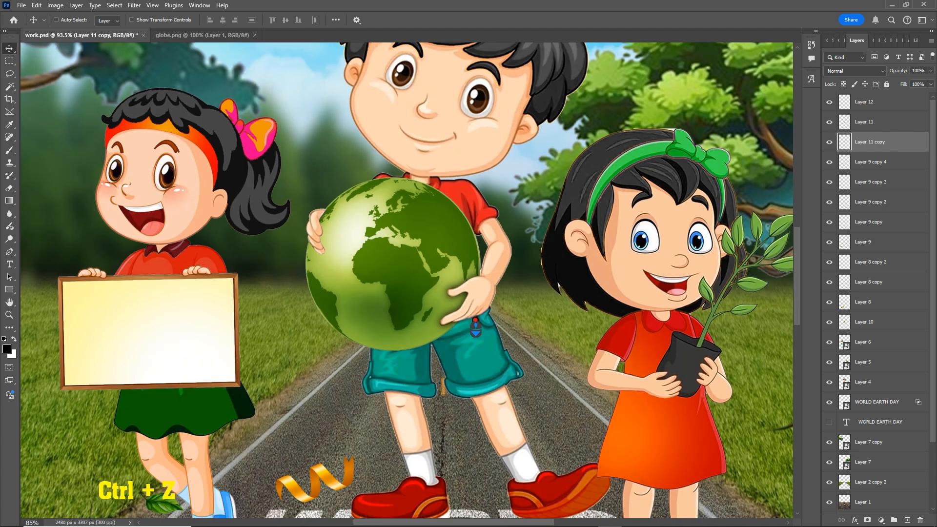
pyautogui.scroll(8, 409, 273)
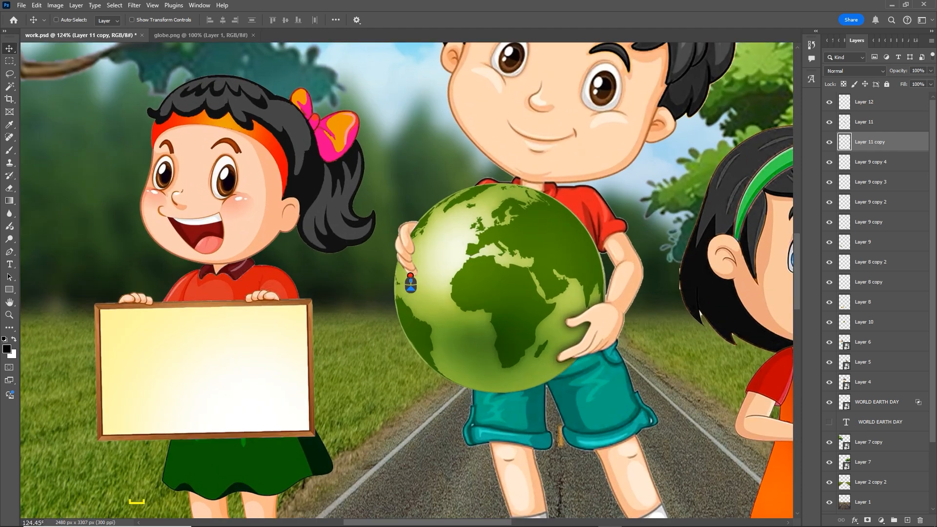
pyautogui.moveTo(404, 247); pyautogui.dragTo(432, 253)
pyautogui.hotkey('ctrl', 'z')
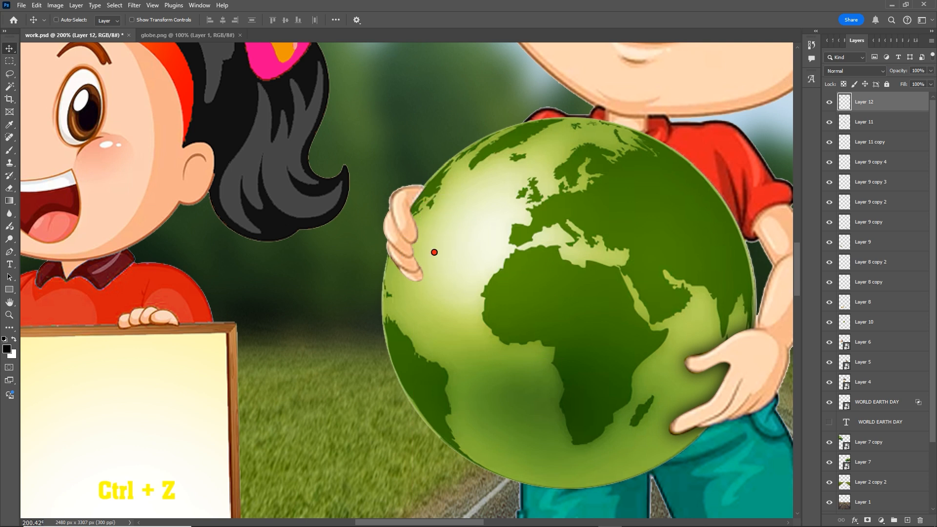
pyautogui.hotkey('ctrl', 'j')
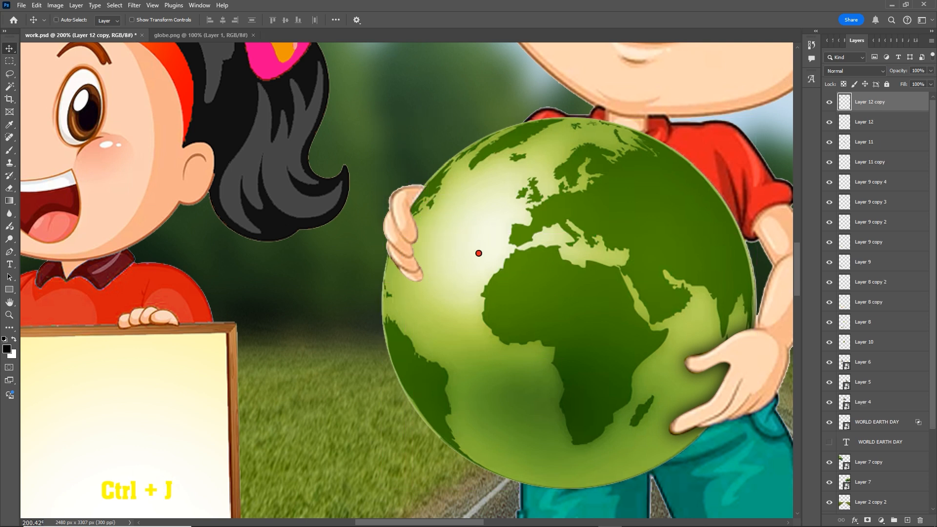
# Step: Fill only the opaque pixels of the duplicated upper hand with black (000000) and move that layer directly beneath Layer 12, keeping it aligned
pyautogui.click(7, 348)
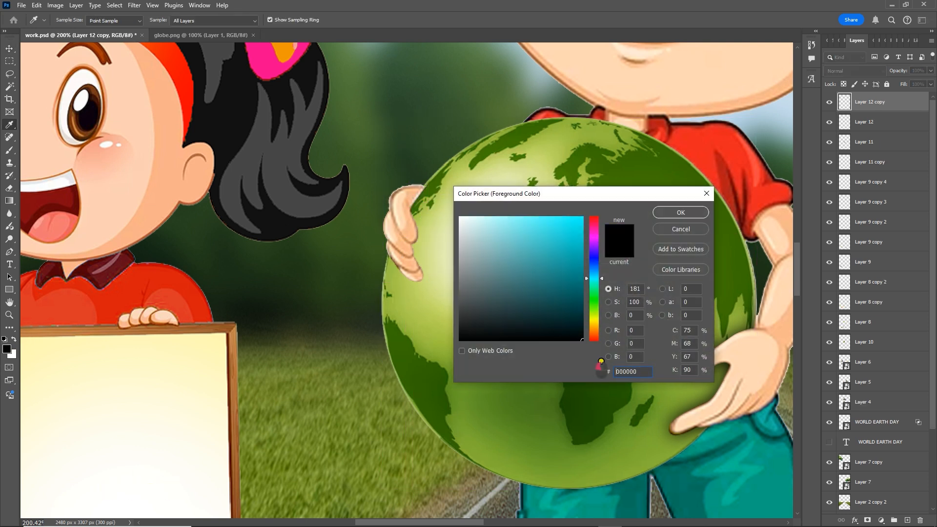
pyautogui.click(690, 211)
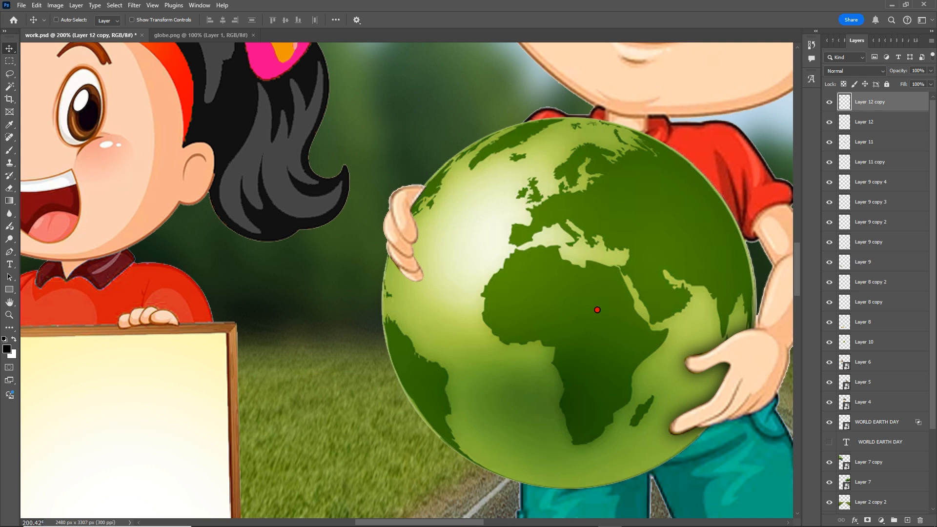
pyautogui.hotkey('shift', 'alt', 'Delete')
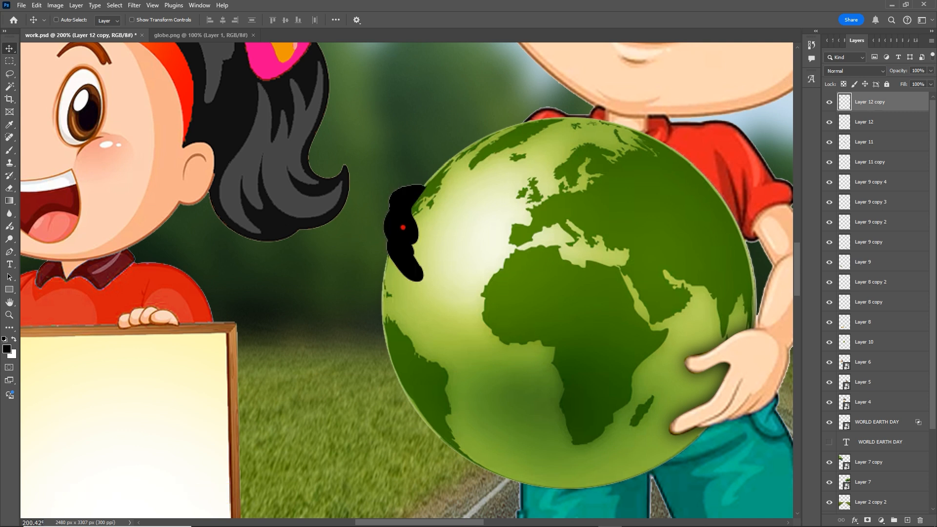
pyautogui.press('ctrl')
pyautogui.hotkey('ctrl', '[')
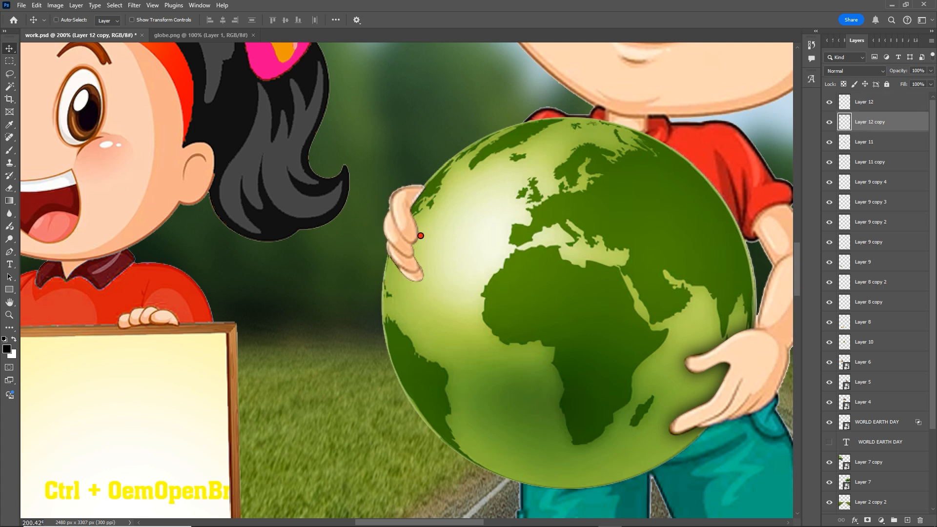
pyautogui.moveTo(420, 237); pyautogui.dragTo(442, 243)
pyautogui.hotkey('ctrl', 'z')
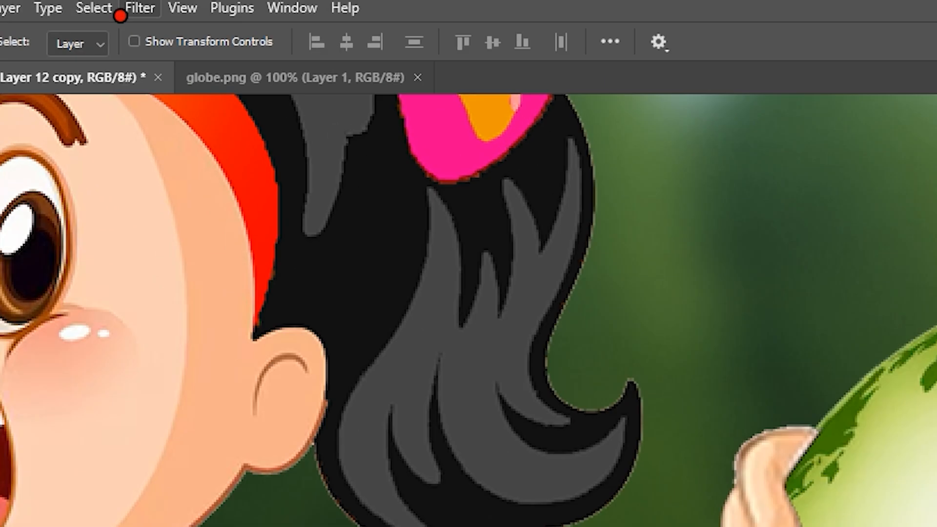
# Step: Apply a Gaussian Blur with a radius of 8.4 pixels to the black upper-hand silhouette, Layer 12 copy
pyautogui.click(135, 5)
pyautogui.moveTo(166, 130)
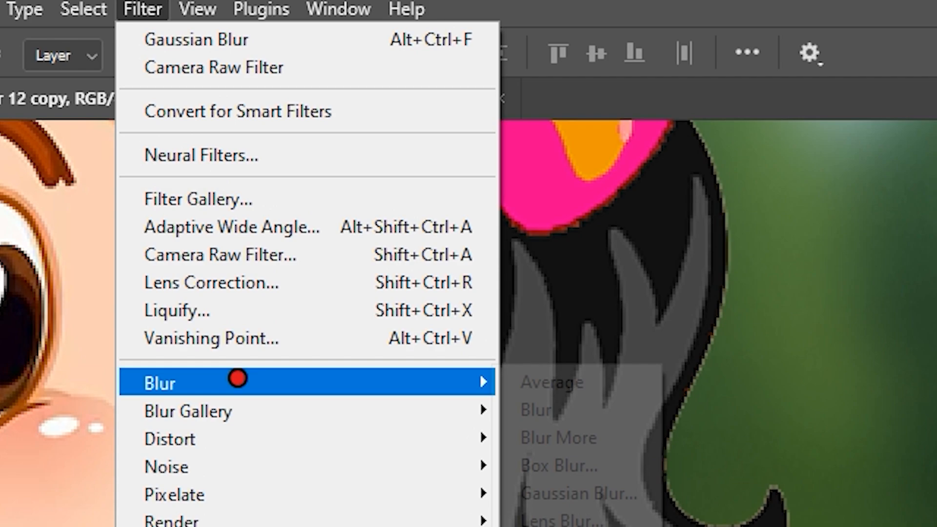
pyautogui.click(618, 494)
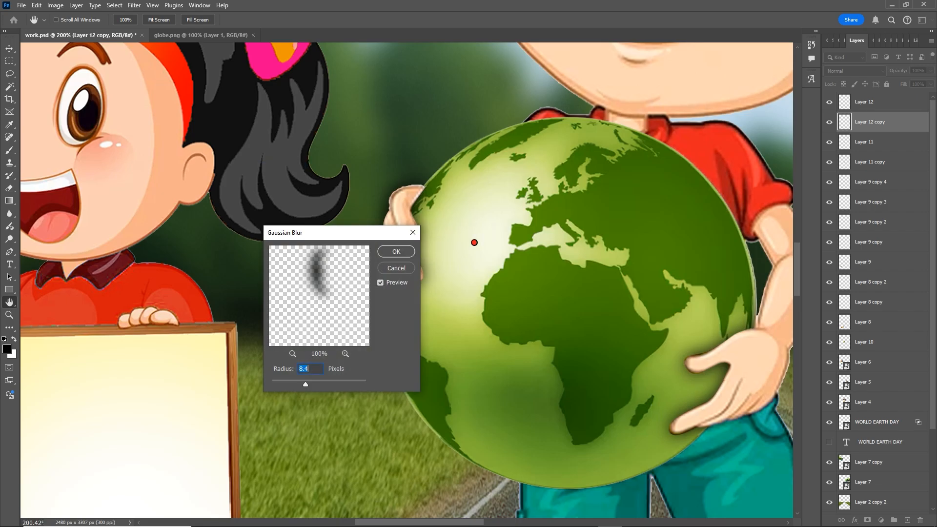
pyautogui.moveTo(388, 234); pyautogui.dragTo(316, 251)
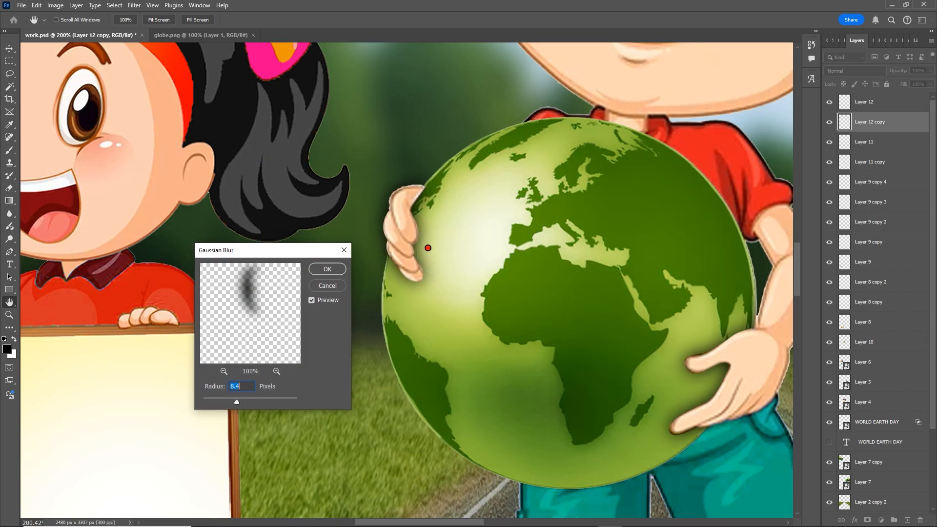
pyautogui.click(323, 272)
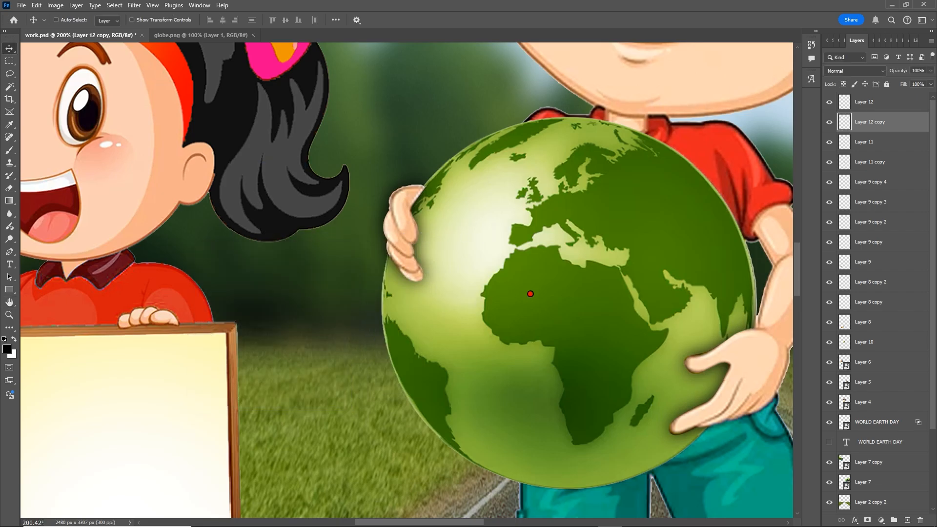
# Step: Load the pixels of the globe layer, Layer 10, as a selection again and invert it to isolate the area outside the globe
pyautogui.rightClick(583, 258)
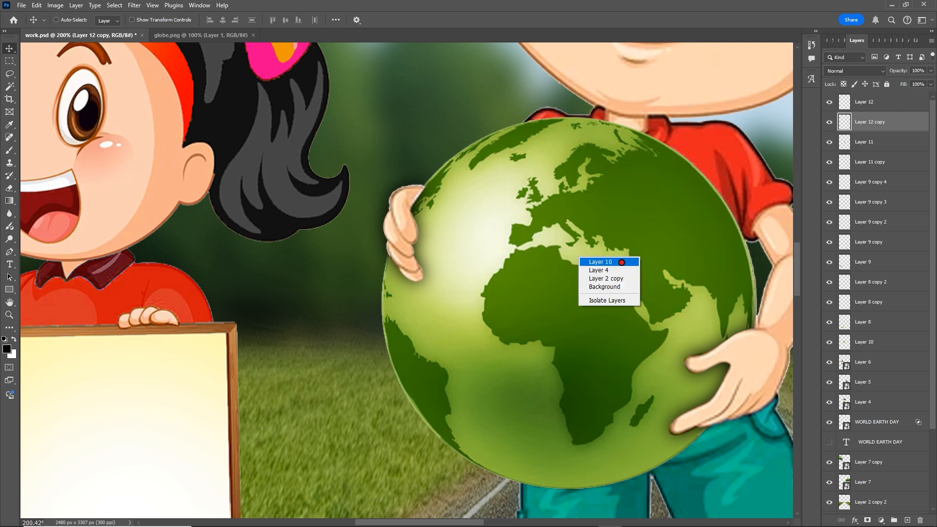
pyautogui.click(622, 262)
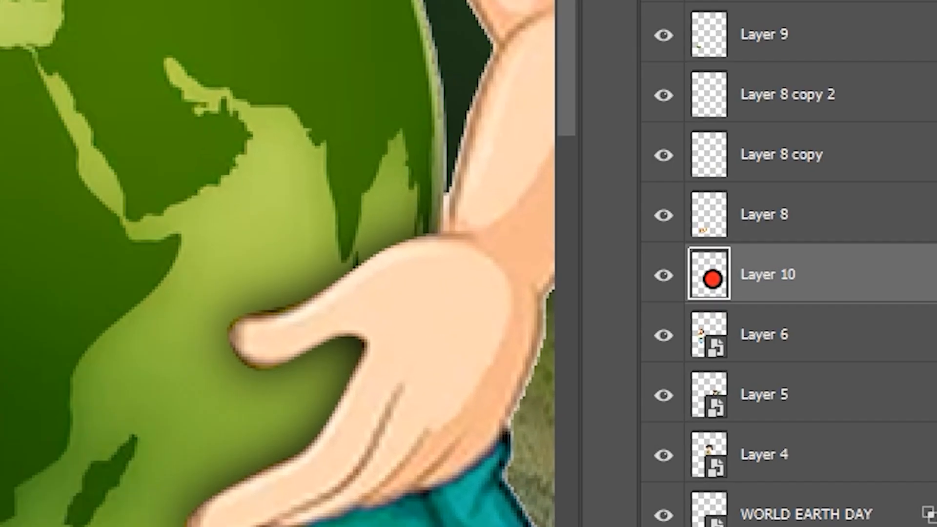
pyautogui.rightClick(849, 347)
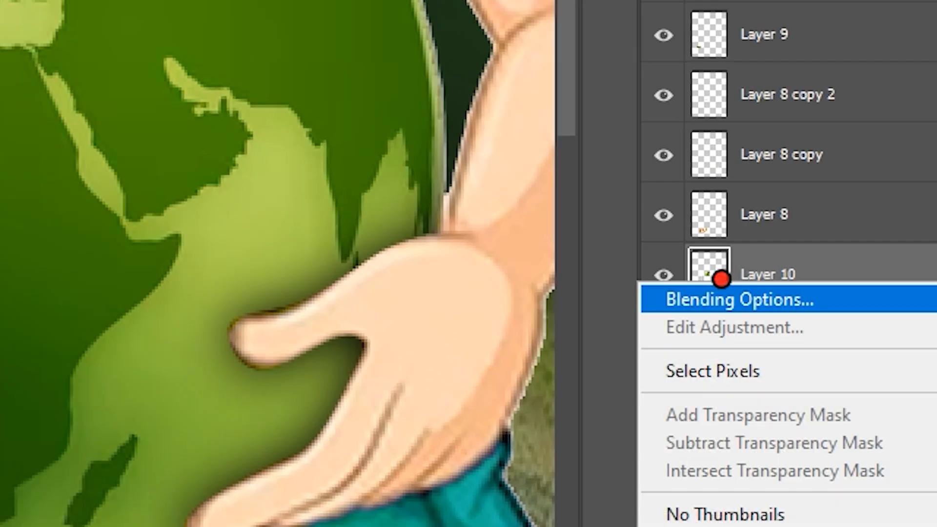
pyautogui.click(754, 371)
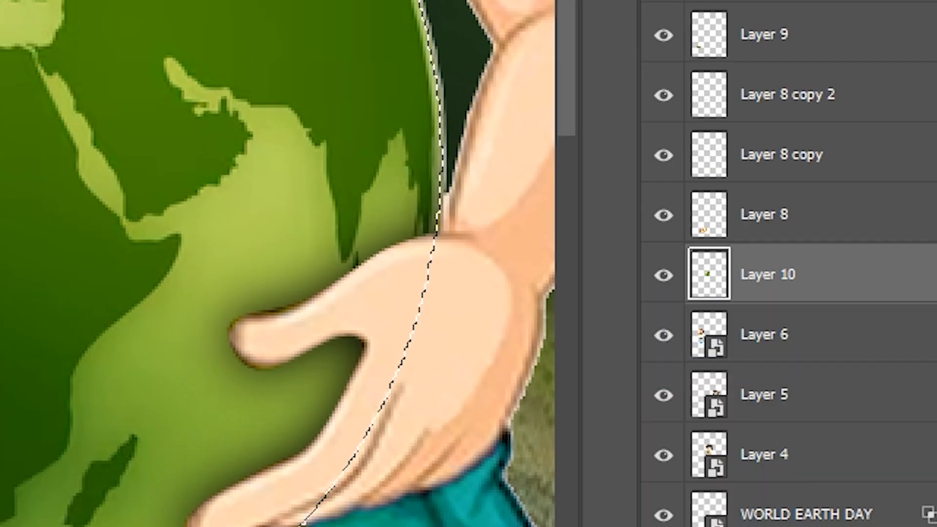
pyautogui.scroll(-5, 527, 280)
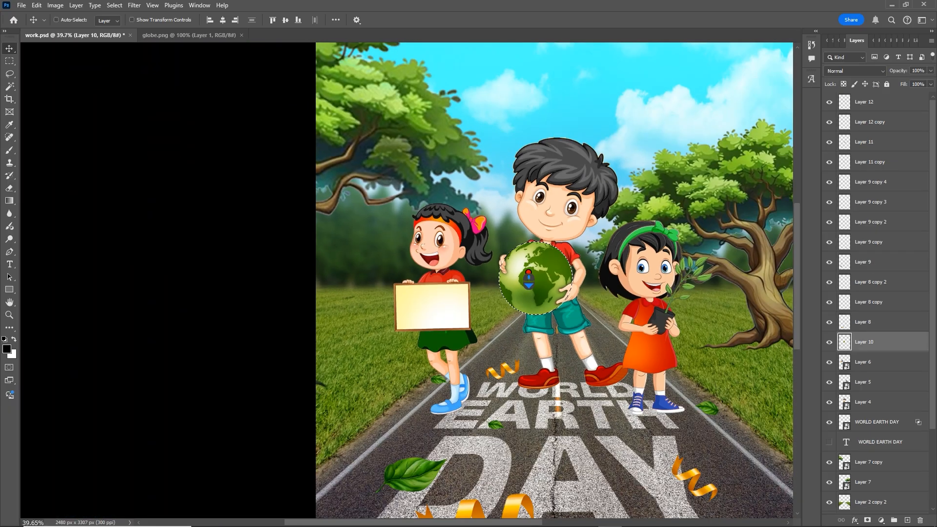
pyautogui.press('space')
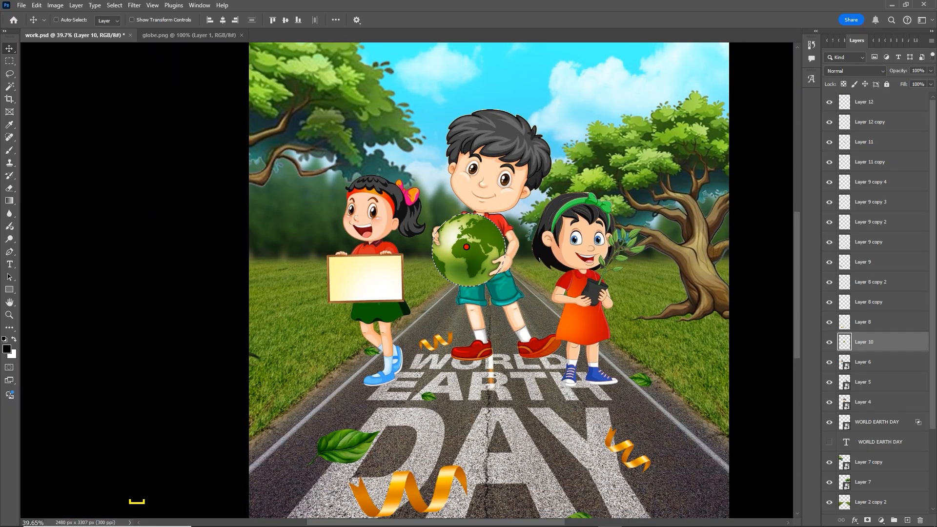
pyautogui.hotkey('shift', 'ctrl', 'i')
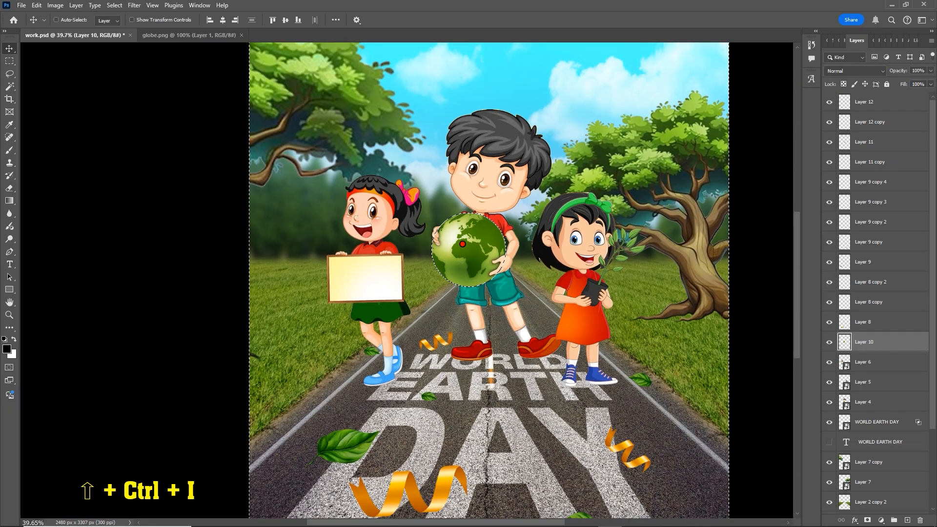
# Step: Delete the part of the blurred upper-hand shadow, Layer 12 copy, that falls outside the globe, and clear the selection
pyautogui.scroll(10, 463, 244)
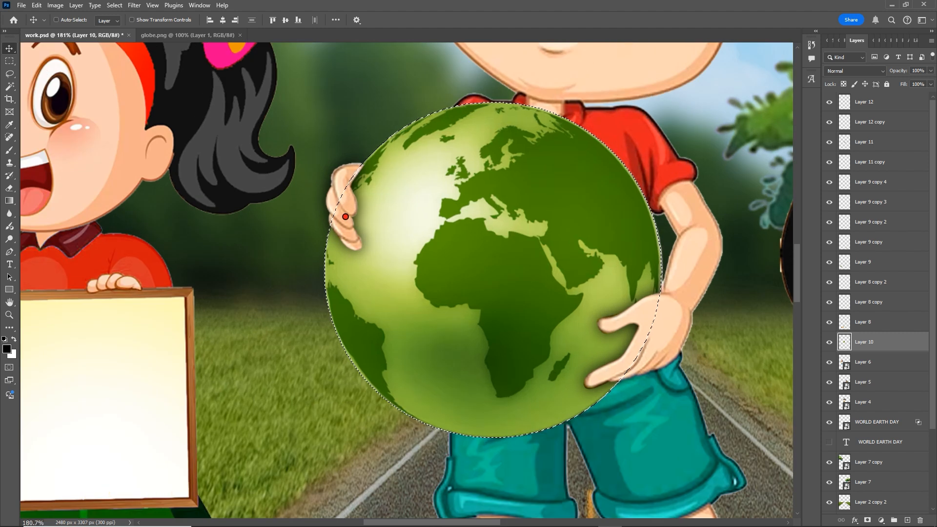
pyautogui.scroll(2, 346, 217)
pyautogui.rightClick(346, 218)
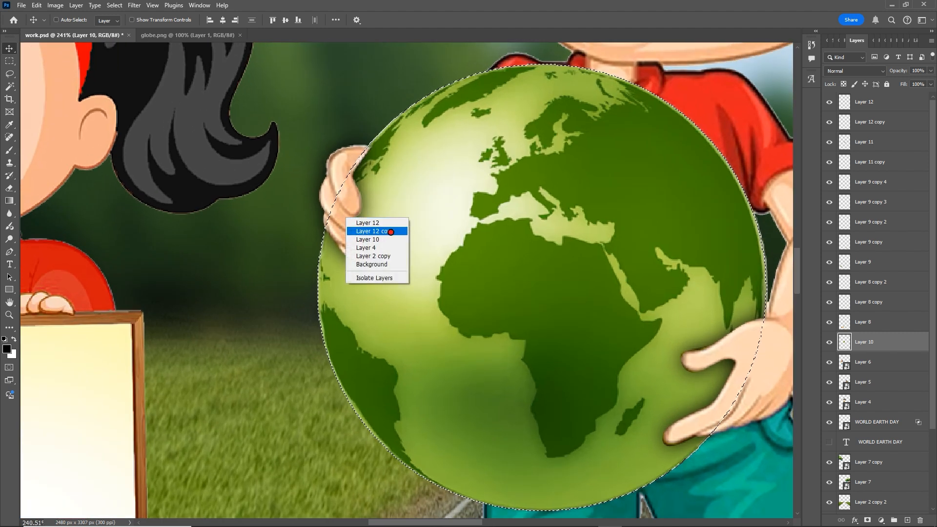
pyautogui.click(387, 231)
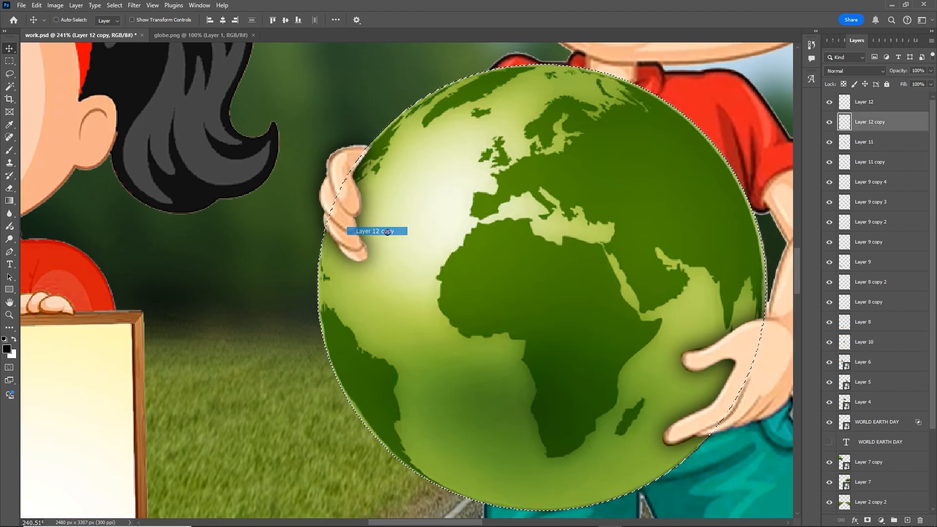
pyautogui.press('Delete')
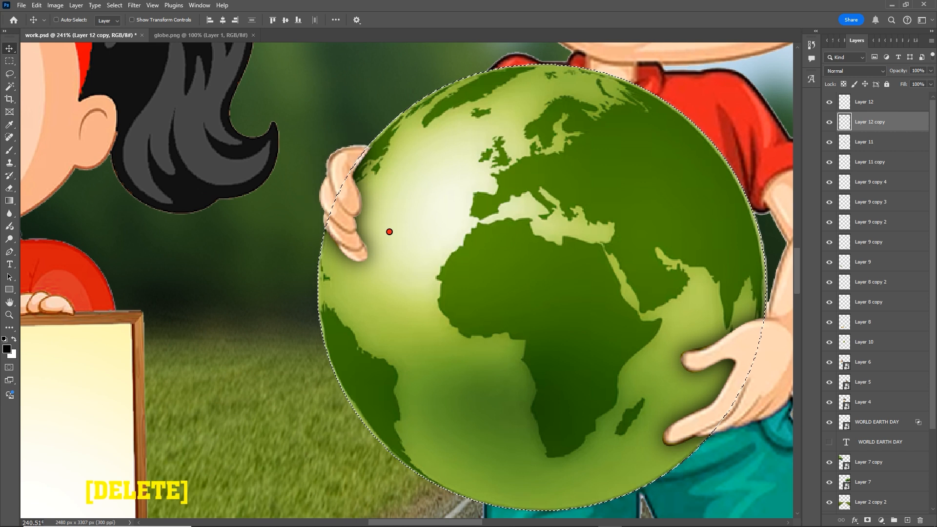
pyautogui.press('ctrl')
pyautogui.hotkey('ctrl', 'd')
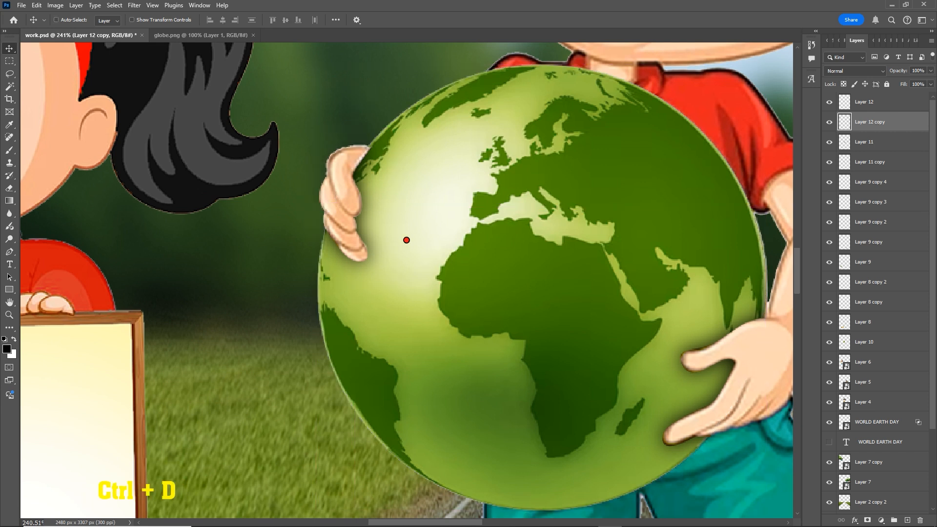
# Step: Check the trimmed hand shadow with a test move, undo the move, and examine the globe and the whole poster
pyautogui.press('v')
pyautogui.moveTo(380, 222); pyautogui.dragTo(441, 243)
pyautogui.hotkey('ctrl', 'z')
pyautogui.scroll(-6, 448, 261)
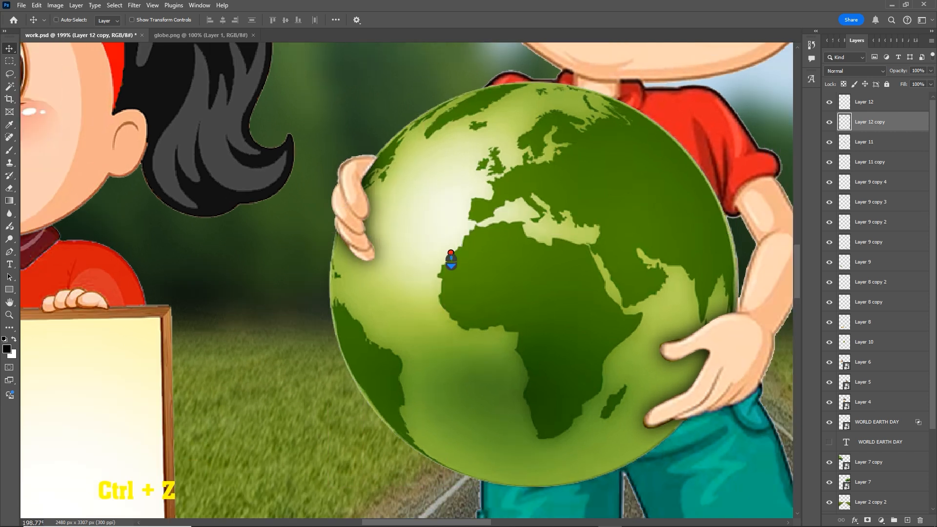
pyautogui.scroll(-4, 483, 299)
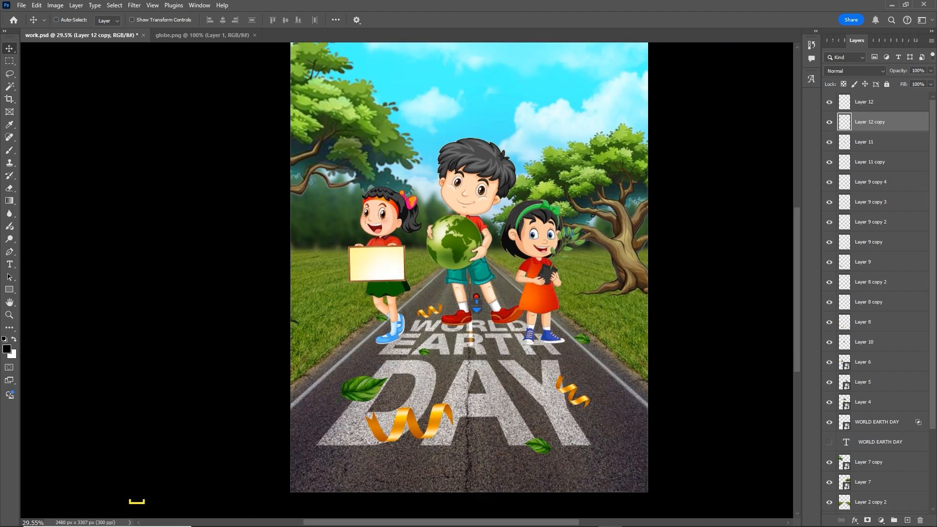
pyautogui.scroll(6, 449, 257)
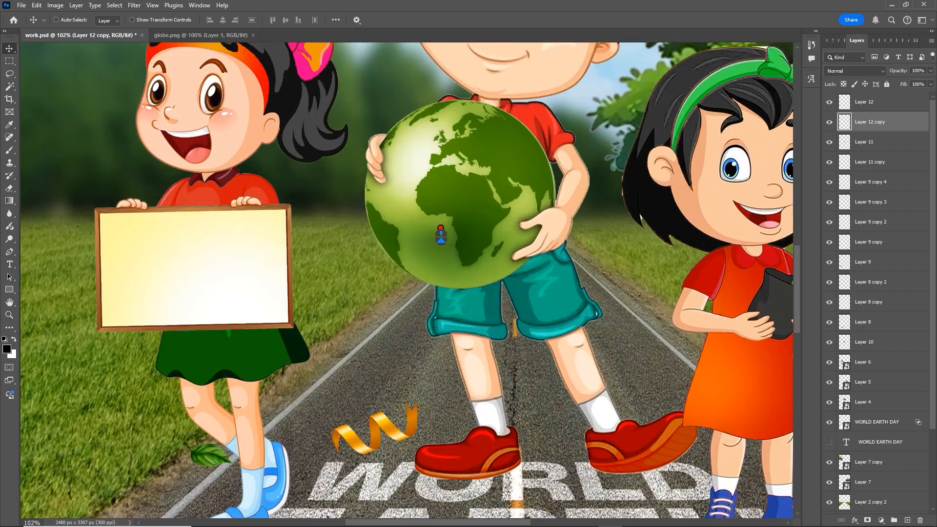
pyautogui.scroll(-5, 422, 191)
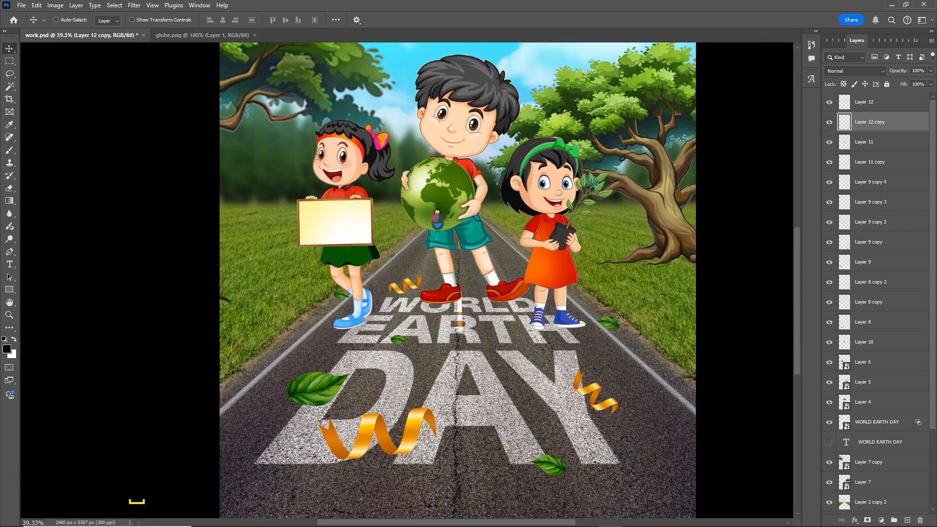
pyautogui.scroll(-2, 435, 252)
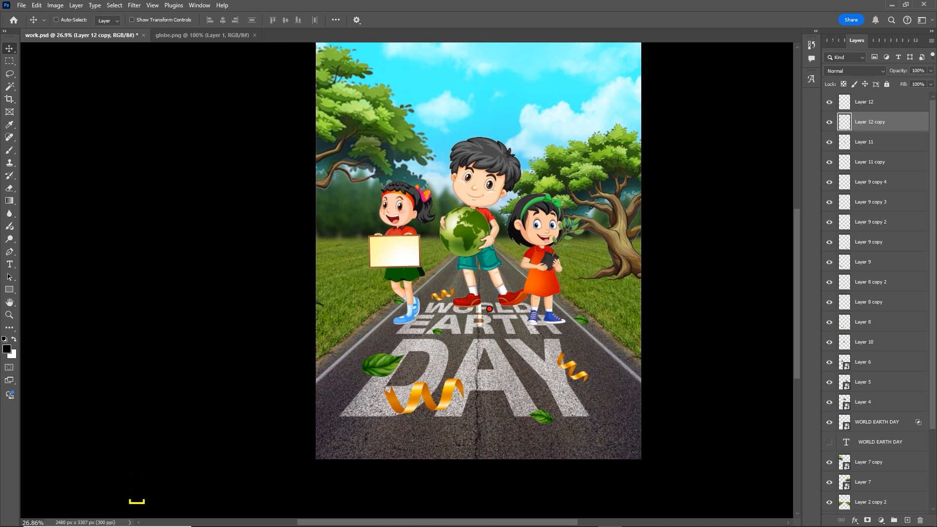
pyautogui.scroll(3, 502, 310)
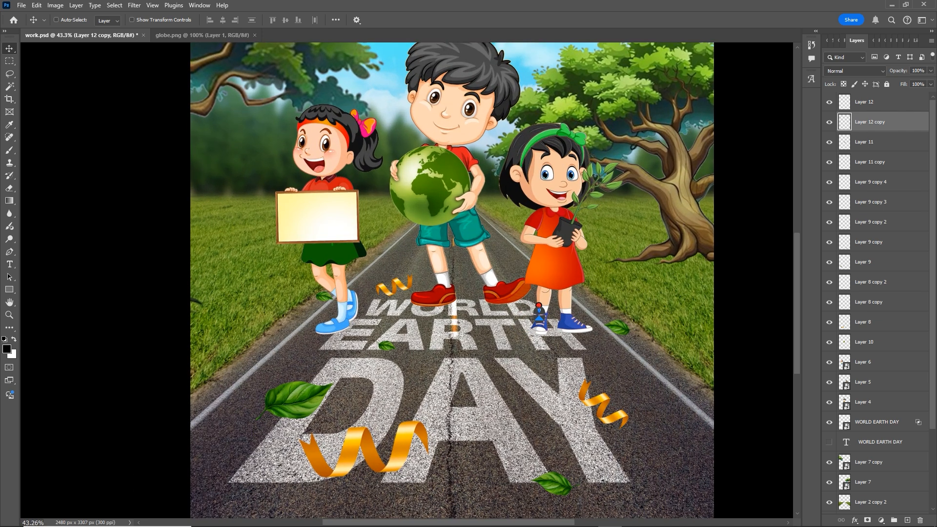
pyautogui.scroll(-3, 454, 320)
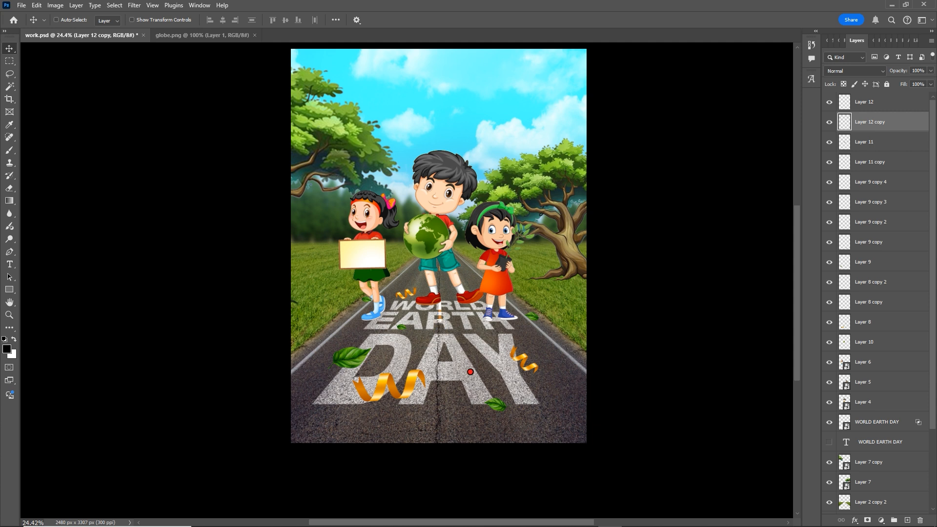
# Step: Keep black (000000) as the foreground colour and add a new empty layer directly above the boy's layer, Layer 4
pyautogui.click(7, 350)
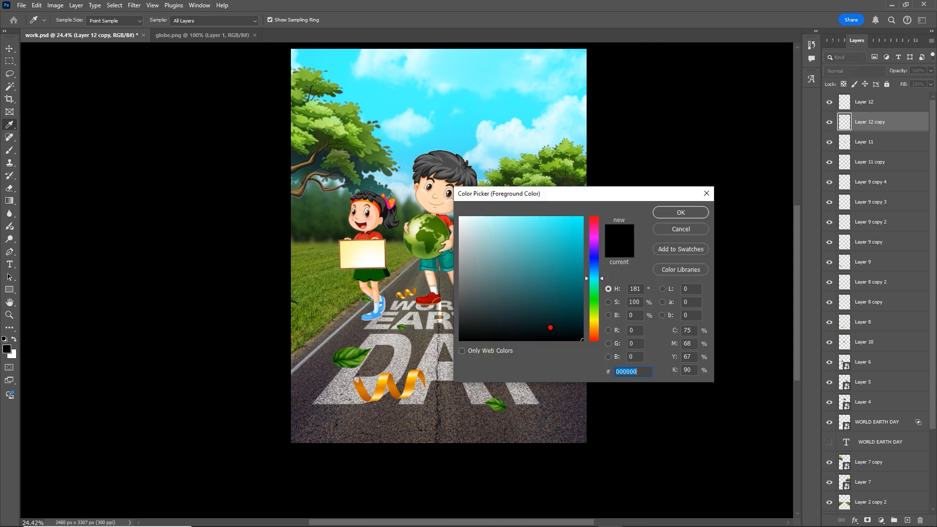
pyautogui.click(678, 214)
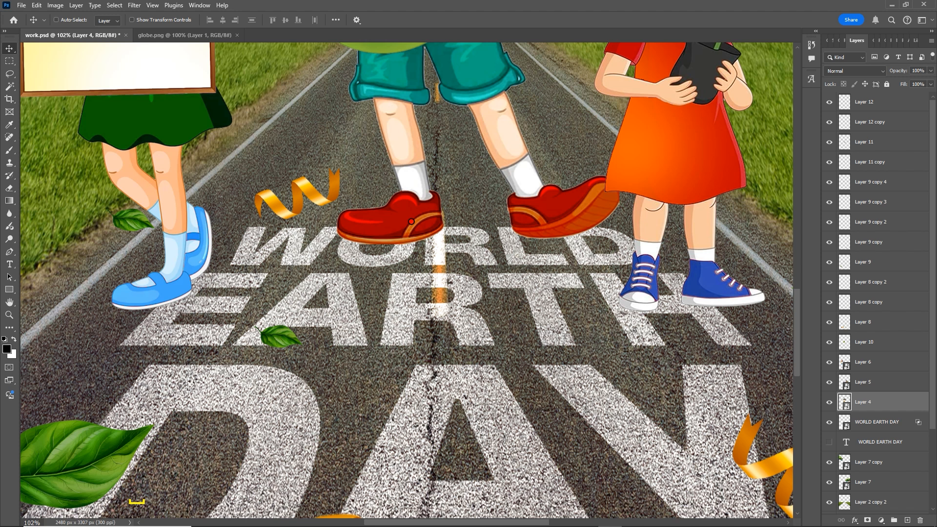
pyautogui.hotkey('ctrl', 'shift', 'n')
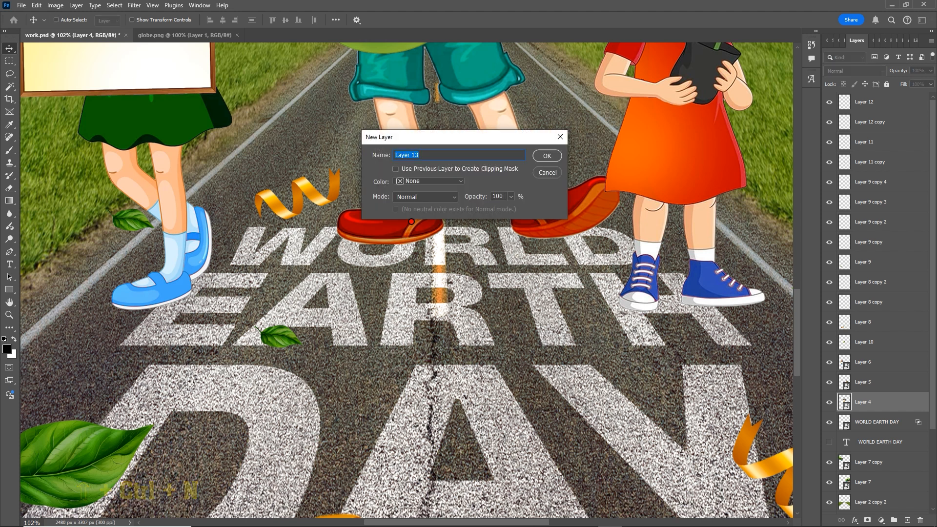
pyautogui.press('Return')
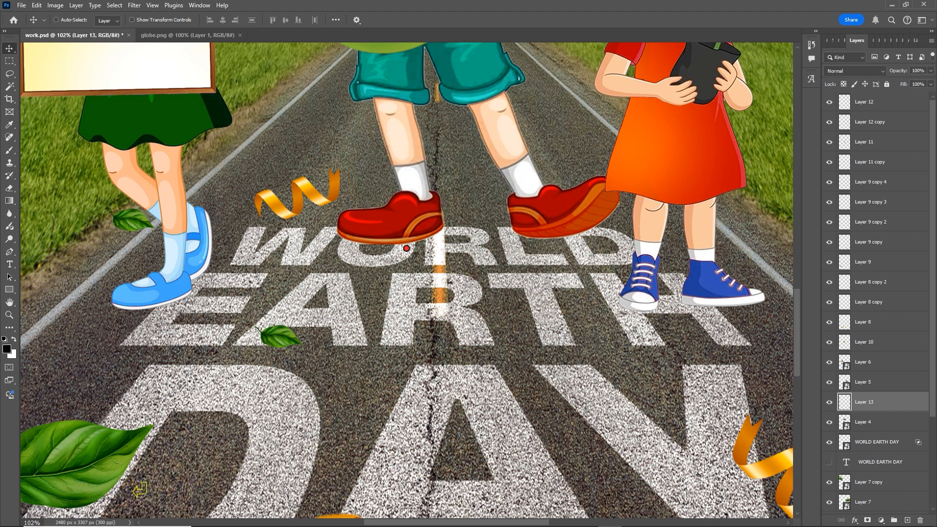
# Step: Paint a soft black spot with a 175-pixel brush at the boy's flat red shoe and shift it slightly on the sole
pyautogui.moveTo(5, 150); pyautogui.dragTo(83, 150)
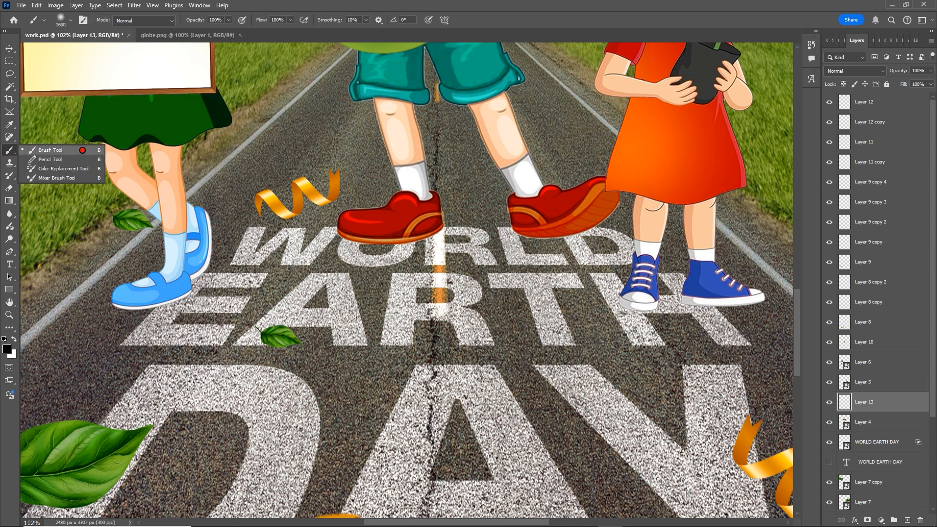
pyautogui.click(78, 150)
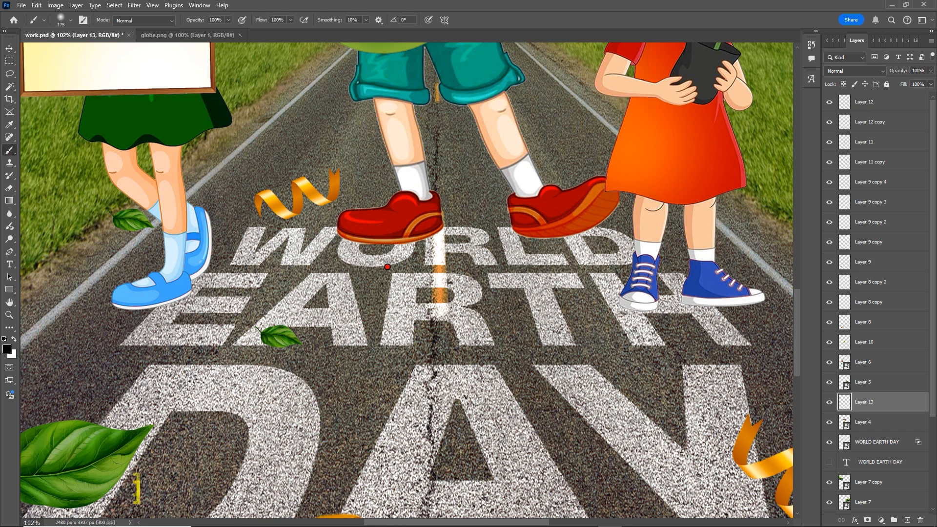
pyautogui.click(393, 246)
pyautogui.click(393, 247)
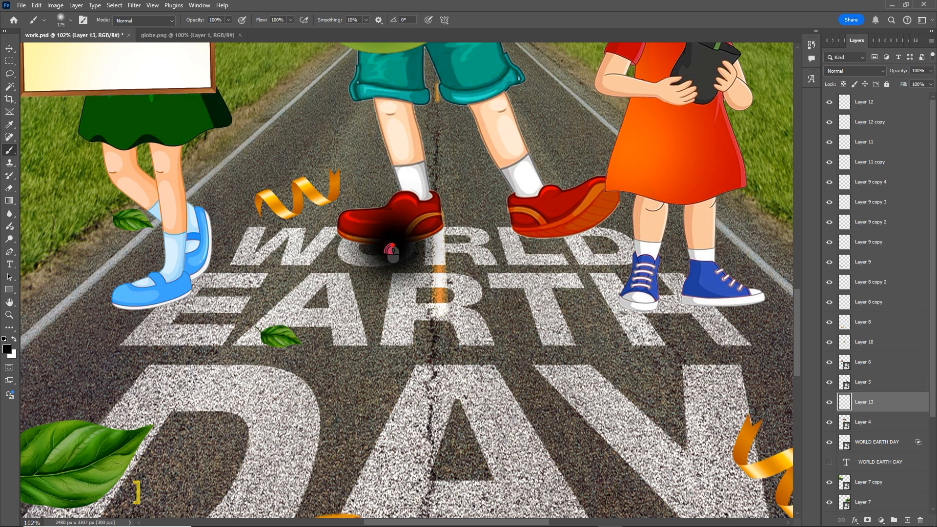
pyautogui.scroll(-1, 434, 284)
pyautogui.press('v')
pyautogui.moveTo(405, 251)
pyautogui.mouseDown()
pyautogui.moveTo(403, 278)
pyautogui.moveTo(391, 246)
pyautogui.moveTo(413, 253)
pyautogui.mouseUp()
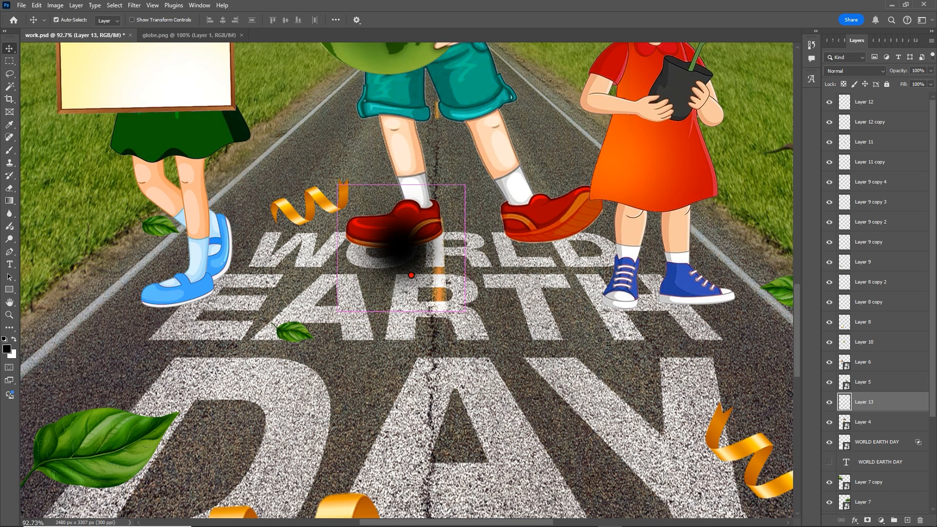
# Step: Squash the black spot to about 24% height, keeping its full width, so it forms a flat shadow under the boy's shoe
pyautogui.hotkey('ctrl', 't')
pyautogui.scroll(4, 405, 242)
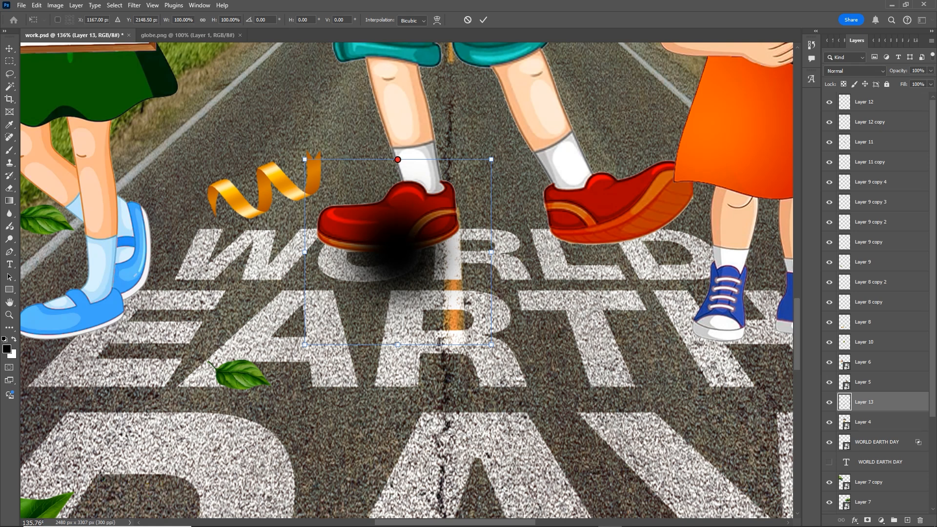
pyautogui.moveTo(398, 159); pyautogui.dragTo(423, 259)
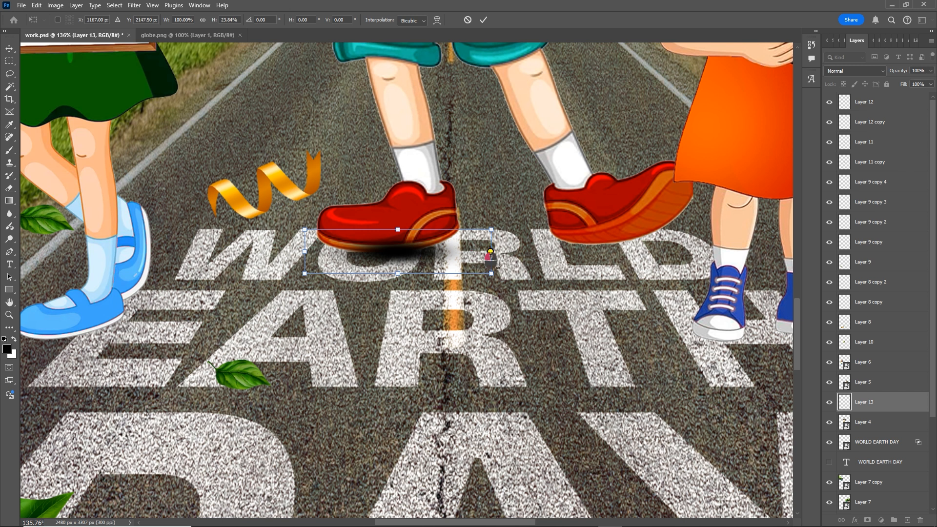
pyautogui.doubleClick(450, 260)
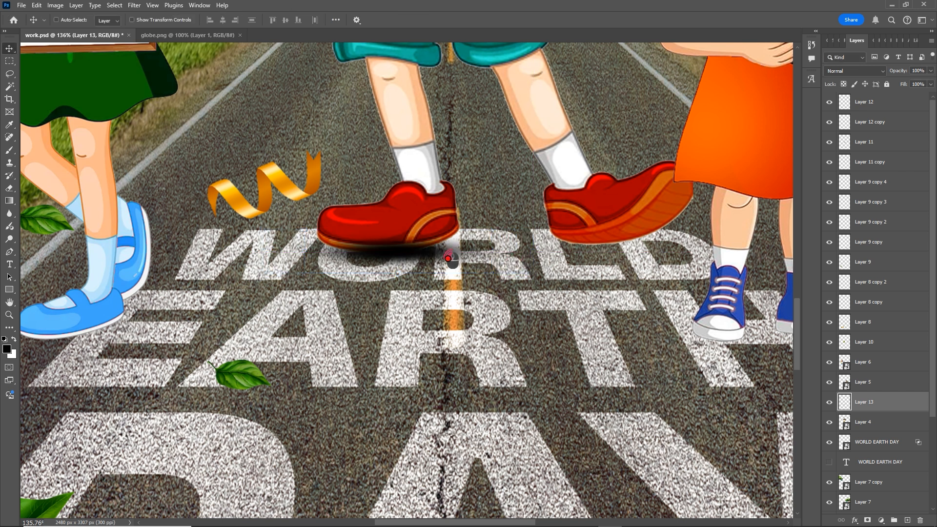
# Step: Move the shadow layer beneath the boy's Layer 4 and position the shadow under the sole of his flat shoe
pyautogui.moveTo(409, 260); pyautogui.dragTo(407, 229)
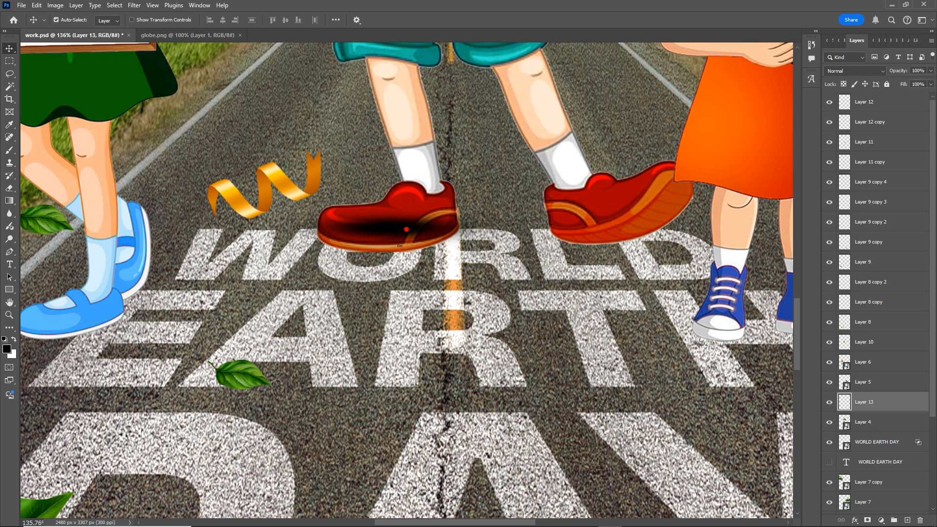
pyautogui.hotkey('ctrl', '[')
pyautogui.moveTo(416, 246)
pyautogui.mouseDown()
pyautogui.moveTo(429, 245)
pyautogui.moveTo(410, 259)
pyautogui.mouseUp()
# Step: Resize the shoe shadow, place a duplicate under the boy's other, tilted red shoe, and nudge it up slightly
pyautogui.hotkey('ctrl', 't')
pyautogui.moveTo(518, 244); pyautogui.dragTo(539, 254)
pyautogui.moveTo(427, 252); pyautogui.dragTo(576, 260)
pyautogui.press('Return')
pyautogui.scroll(-2, 427, 254)
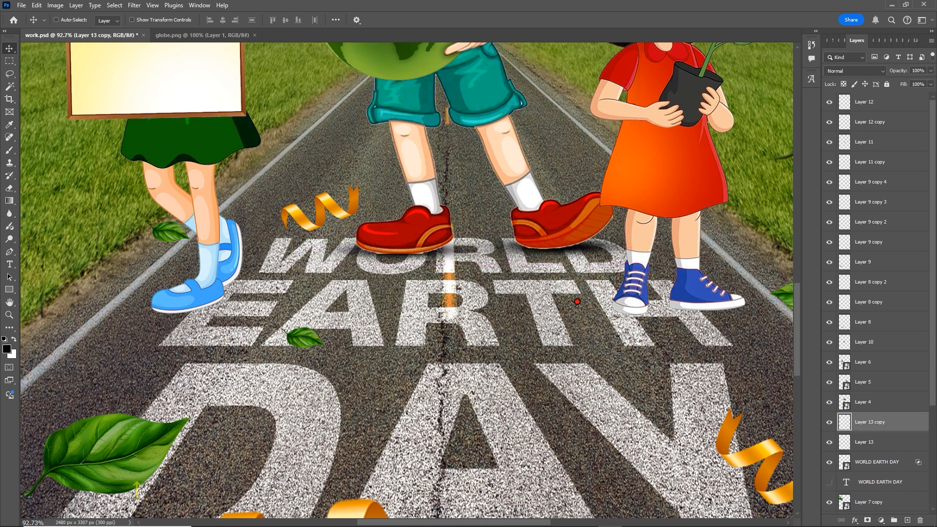
pyautogui.press('Up')
pyautogui.scroll(-5, 492, 273)
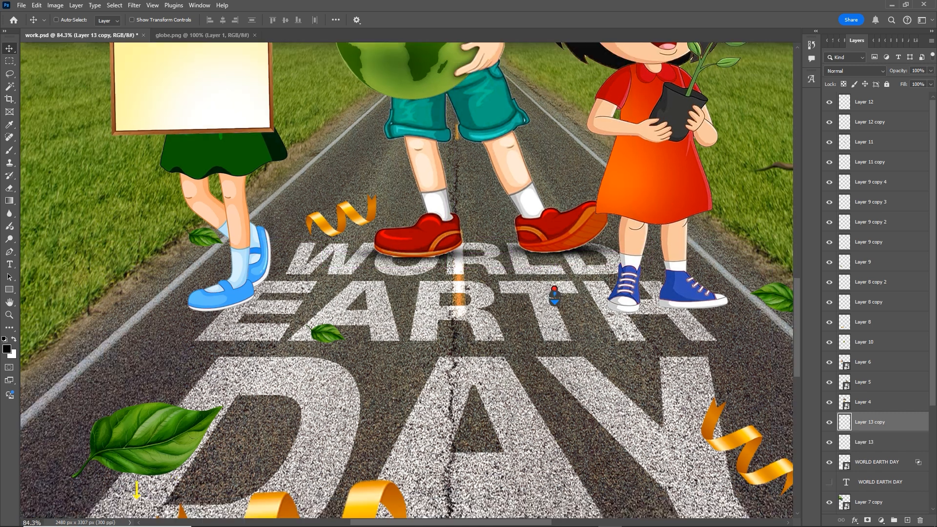
pyautogui.scroll(3, 492, 274)
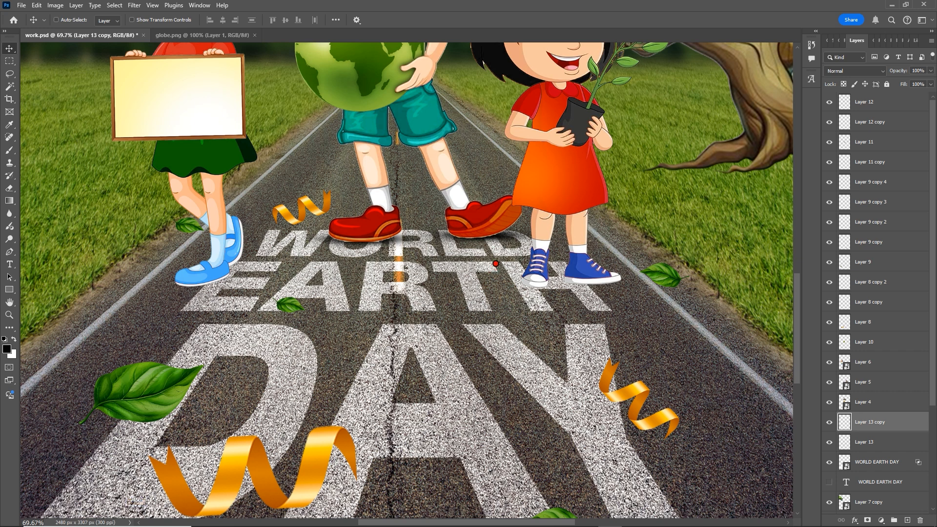
# Step: Place duplicates of the shadow beneath both blue sneakers of the girl in the orange dress, resizing them to fit
pyautogui.moveTo(495, 254); pyautogui.dragTo(442, 309)
pyautogui.scroll(2, 513, 323)
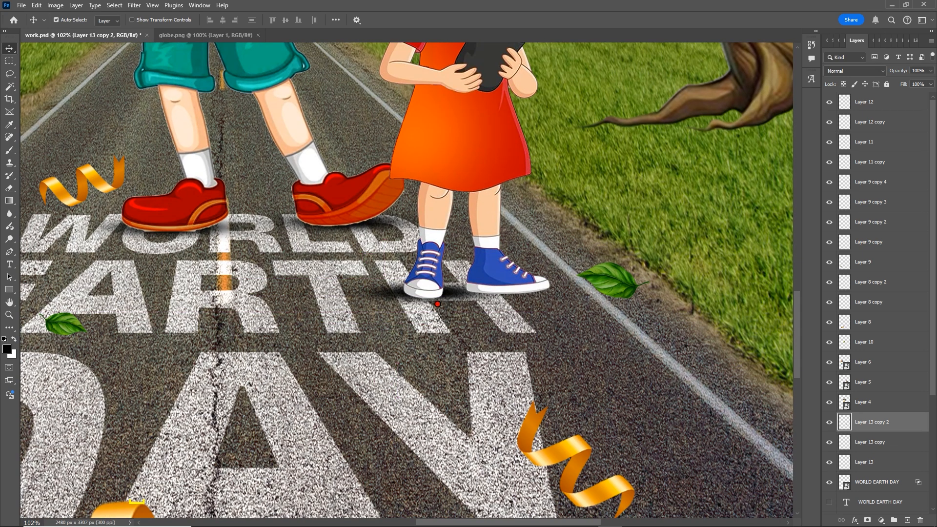
pyautogui.hotkey('ctrl', 't')
pyautogui.moveTo(540, 292); pyautogui.dragTo(542, 329)
pyautogui.press('Return')
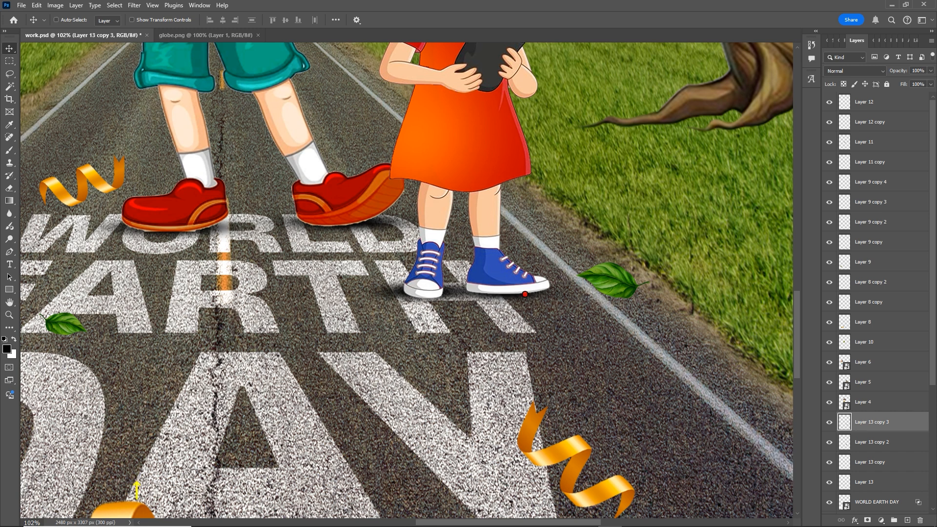
pyautogui.scroll(-5, 524, 294)
pyautogui.scroll(3, 512, 333)
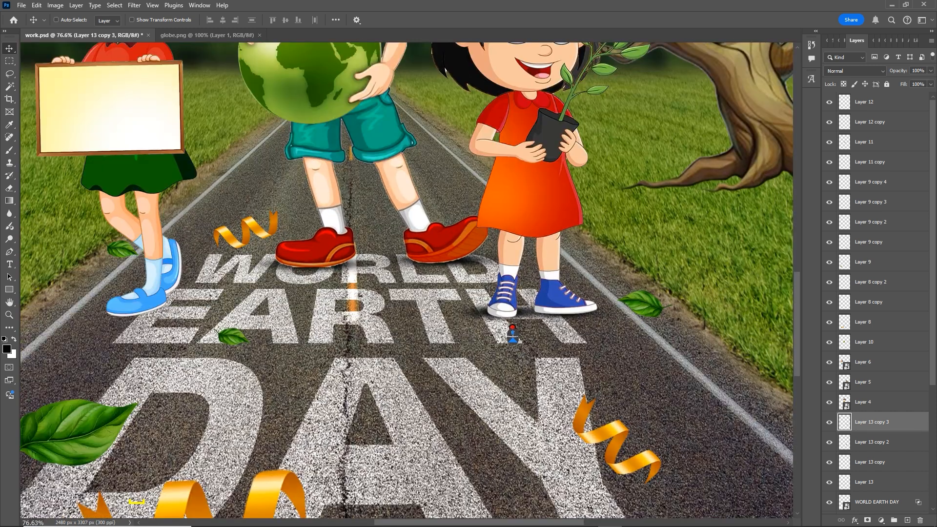
# Step: Undo the stray shadow move and lower the opacity of the girl's sneaker shadow, Layer 13 copy 2, to 72%
pyautogui.moveTo(512, 335); pyautogui.dragTo(522, 312)
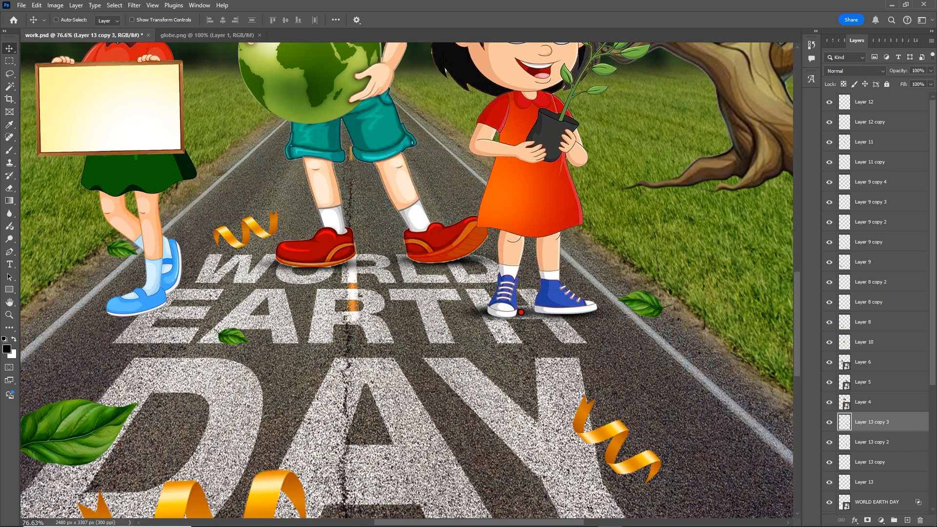
pyautogui.hotkey('ctrl', 'z')
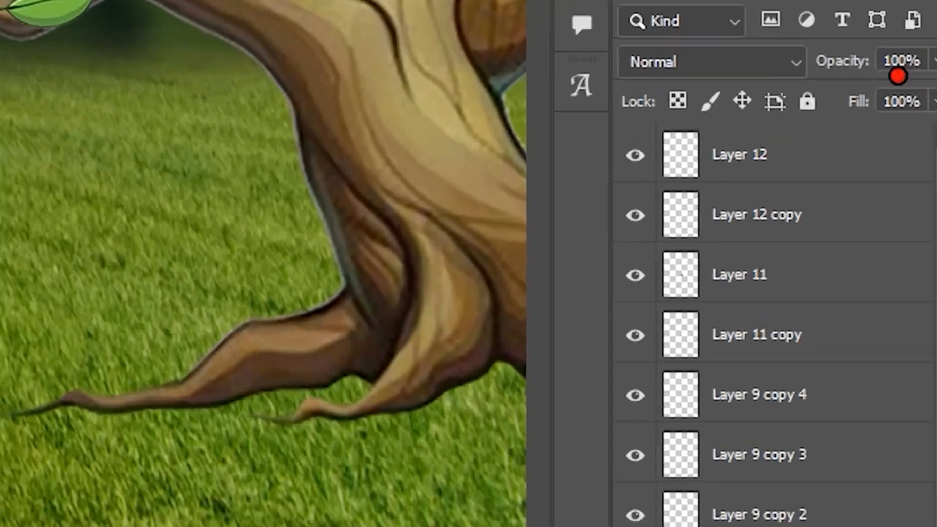
pyautogui.click(932, 63)
pyautogui.moveTo(931, 92); pyautogui.dragTo(901, 93)
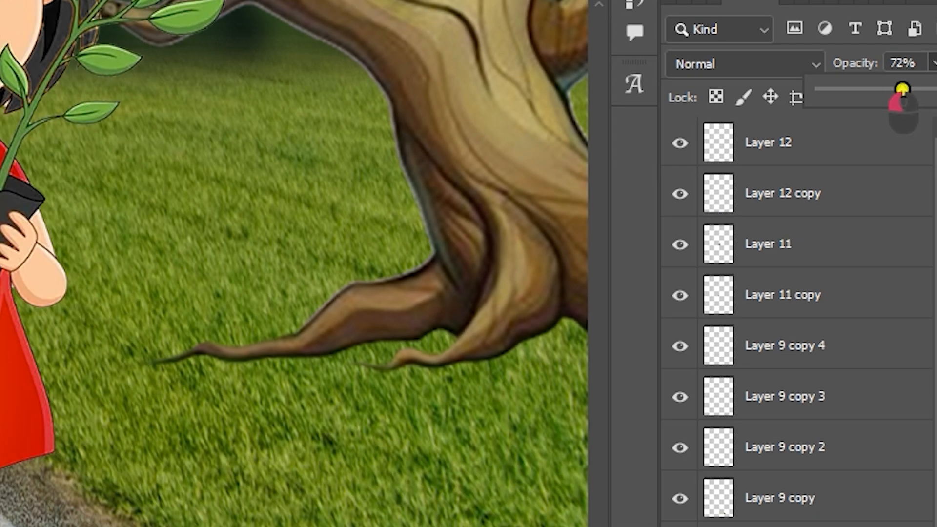
pyautogui.click(577, 315)
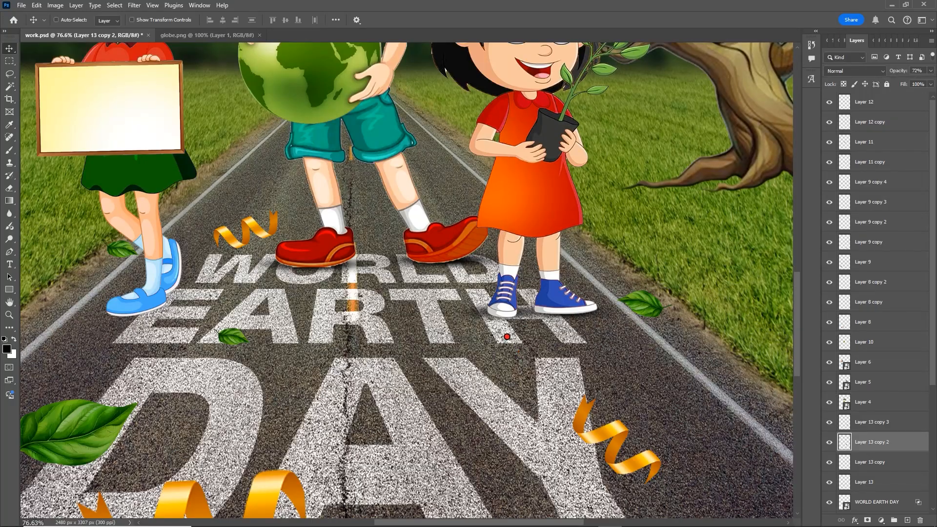
# Step: Place duplicates of the shoe shadow beneath both light-blue shoes of the girl holding the board
pyautogui.moveTo(518, 318); pyautogui.dragTo(154, 330)
pyautogui.scroll(3, 154, 330)
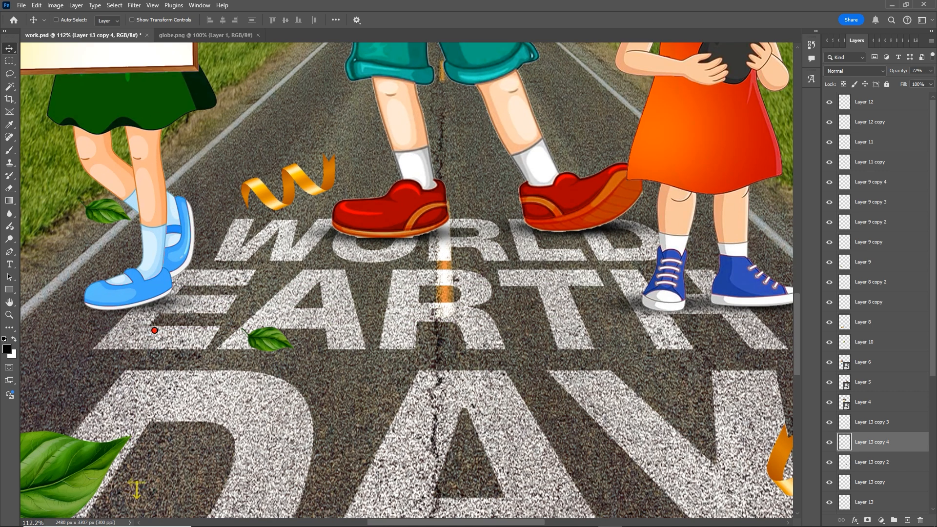
pyautogui.moveTo(146, 323); pyautogui.dragTo(188, 266)
pyautogui.scroll(-3, 319, 332)
pyautogui.scroll(-5, 319, 332)
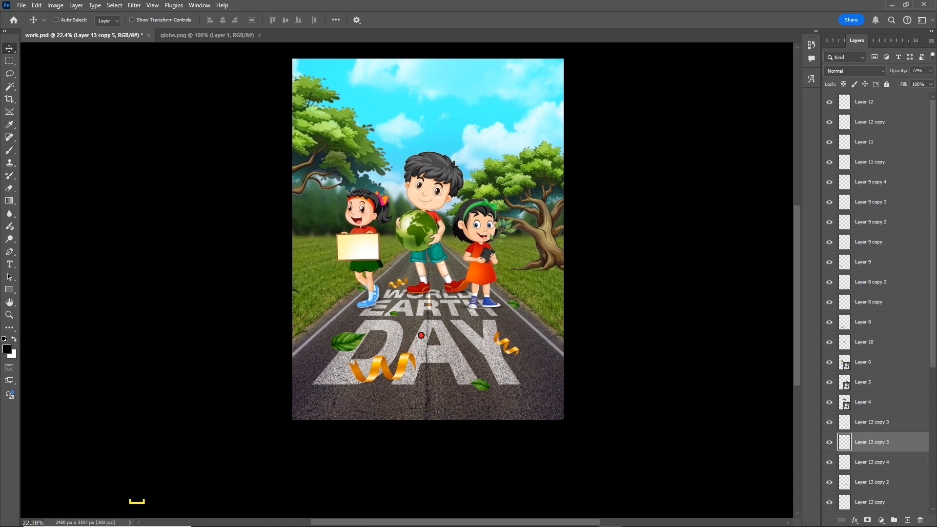
# Step: Select the WORLD EARTH DAY text layer on the road and lower its opacity to 66%
pyautogui.scroll(2, 422, 335)
pyautogui.rightClick(461, 352)
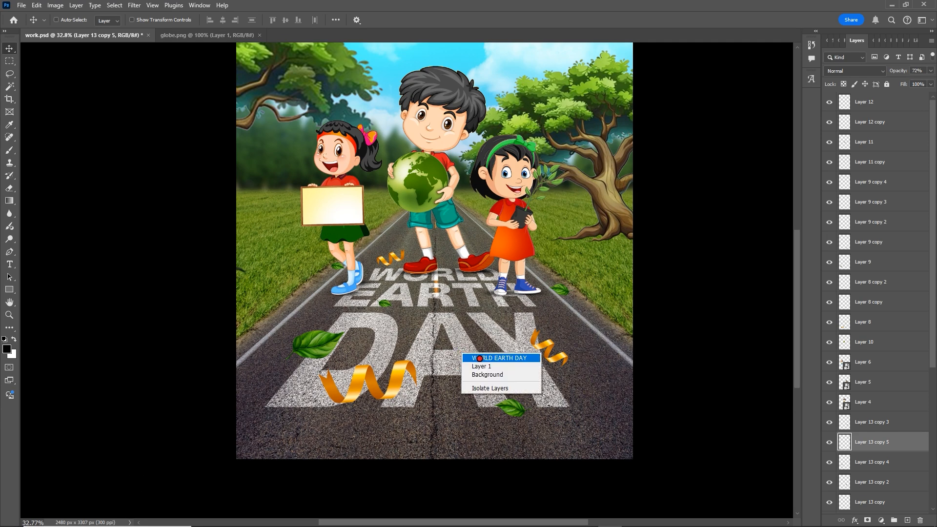
pyautogui.click(479, 358)
pyautogui.scroll(-2, 484, 354)
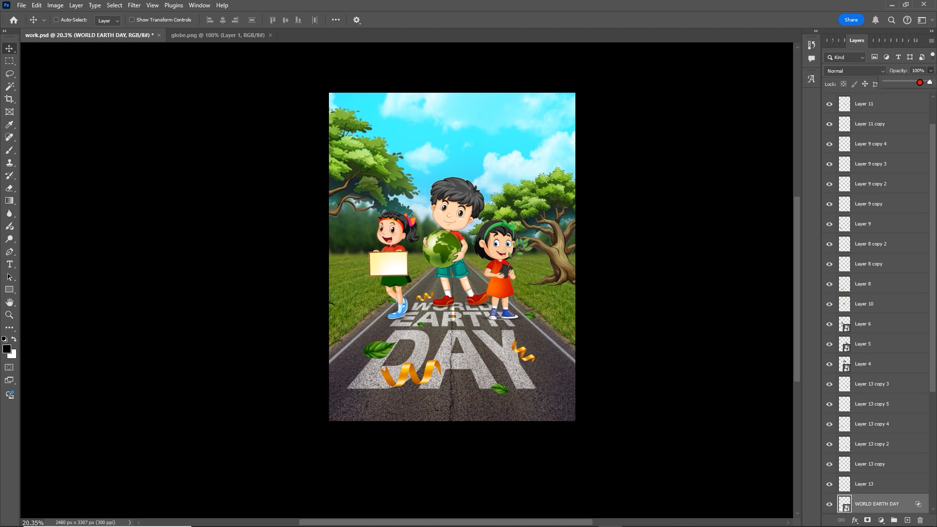
pyautogui.click(920, 83)
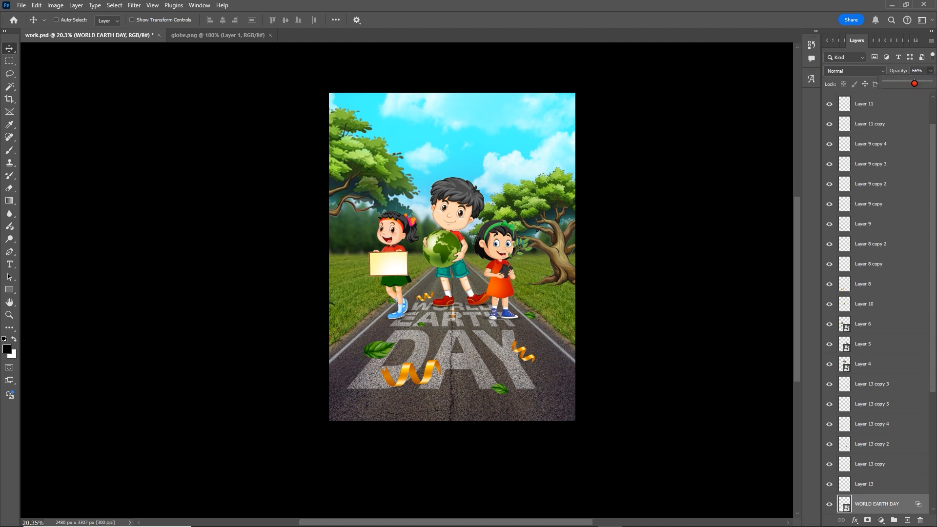
pyautogui.scroll(5, 405, 401)
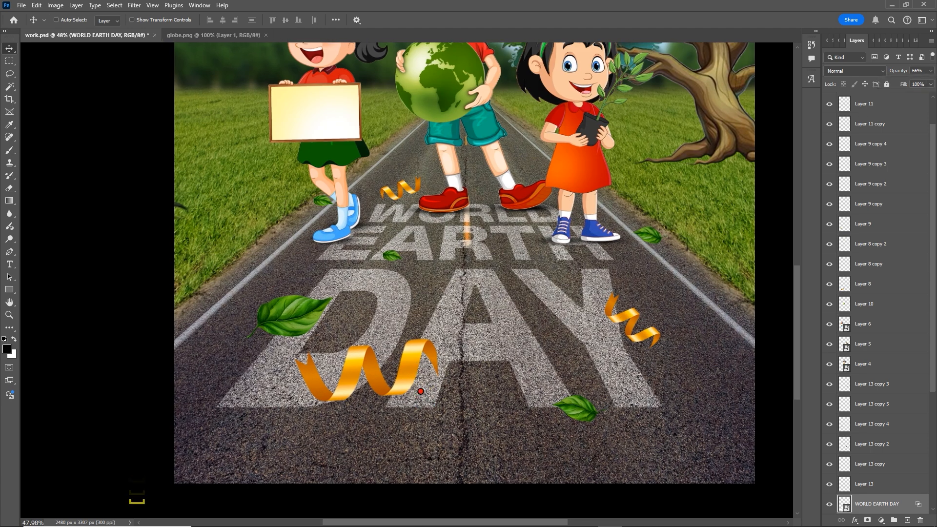
pyautogui.moveTo(420, 393); pyautogui.dragTo(428, 355)
pyautogui.hotkey('ctrl', 'z')
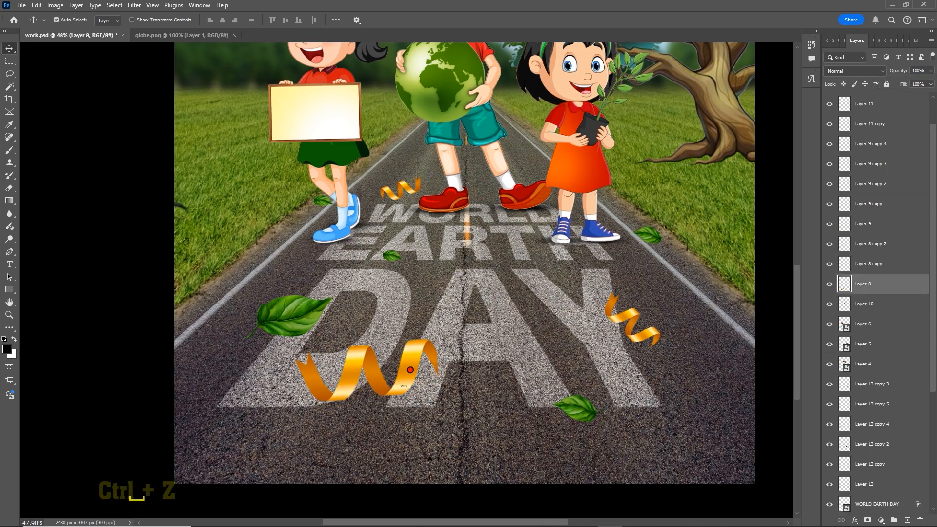
# Step: Copy the shoe shadow twice and place the copies beneath the lower curls of the large orange ribbon
pyautogui.scroll(3, 410, 315)
pyautogui.moveTo(410, 315); pyautogui.dragTo(378, 244)
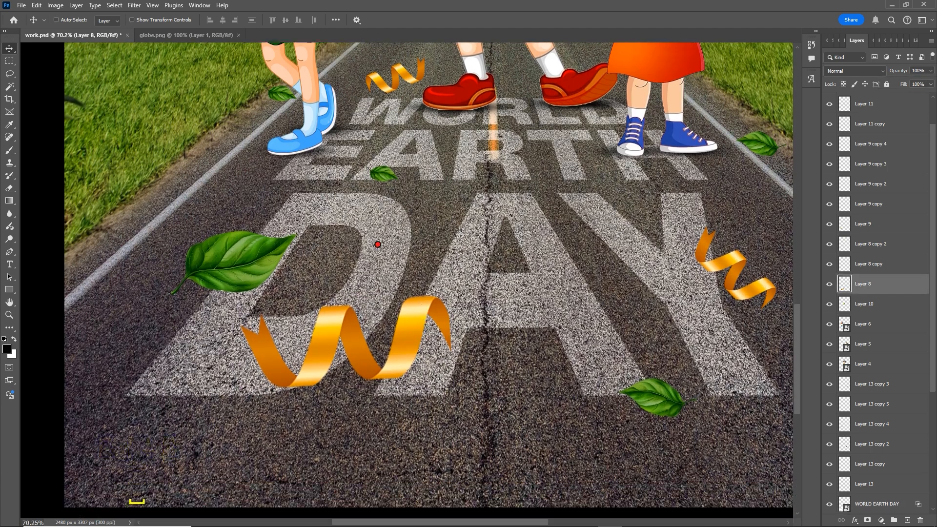
pyautogui.moveTo(318, 153); pyautogui.dragTo(410, 344)
pyautogui.hotkey('ctrl', 'z')
pyautogui.moveTo(396, 308); pyautogui.dragTo(328, 363)
pyautogui.scroll(-4, 328, 363)
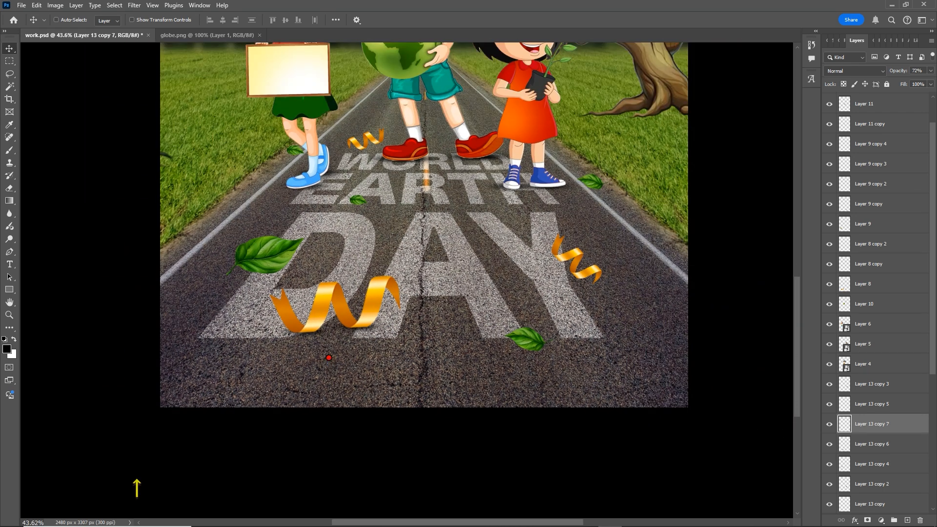
pyautogui.scroll(-3, 329, 358)
# Step: Duplicate the shadow beneath the large green leaf on the road and stretch its width to about 121%
pyautogui.scroll(5, 337, 362)
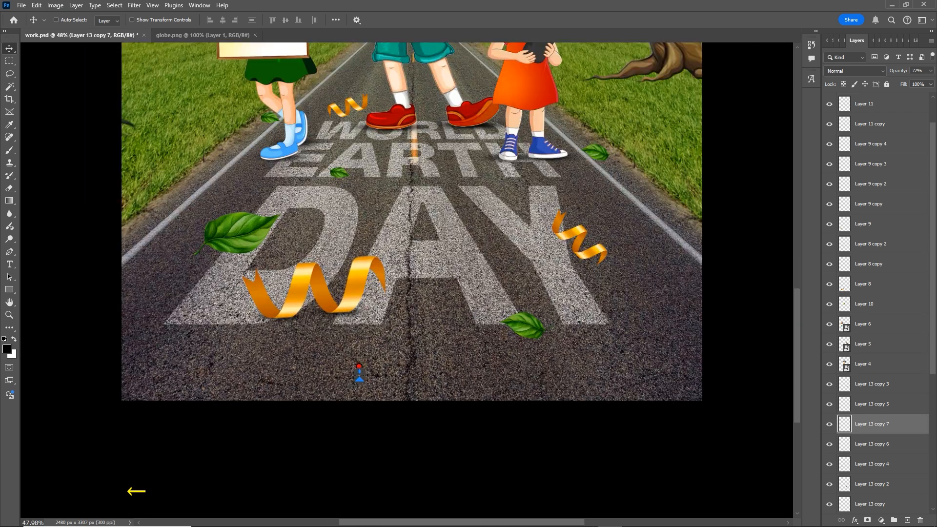
pyautogui.moveTo(293, 337); pyautogui.dragTo(248, 212)
pyautogui.hotkey('ctrl', 't')
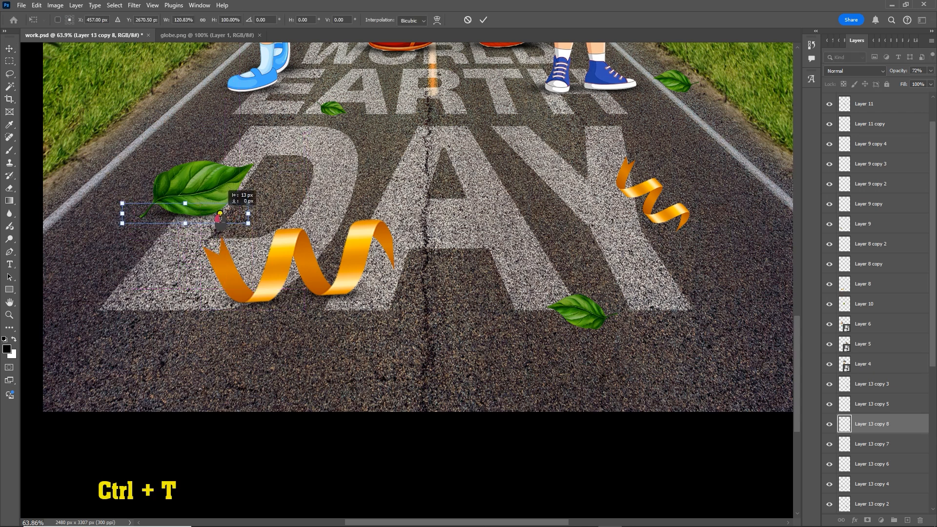
pyautogui.press('Return')
# Step: Add shadow duplicates beneath the small leaf below the letter Y and the ribbon beside it, rotating the ribbon's shadow 31.28°
pyautogui.scroll(-3, 222, 213)
pyautogui.moveTo(195, 220); pyautogui.dragTo(522, 233)
pyautogui.scroll(3, 522, 233)
pyautogui.hotkey('ctrl', 't')
pyautogui.moveTo(618, 211); pyautogui.dragTo(569, 266)
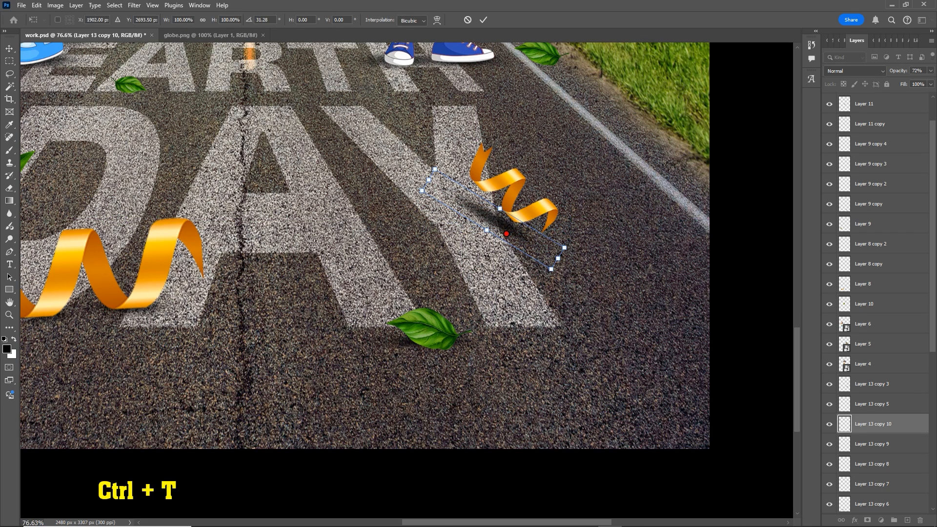
pyautogui.moveTo(508, 215); pyautogui.dragTo(520, 222)
pyautogui.moveTo(519, 220); pyautogui.dragTo(521, 222)
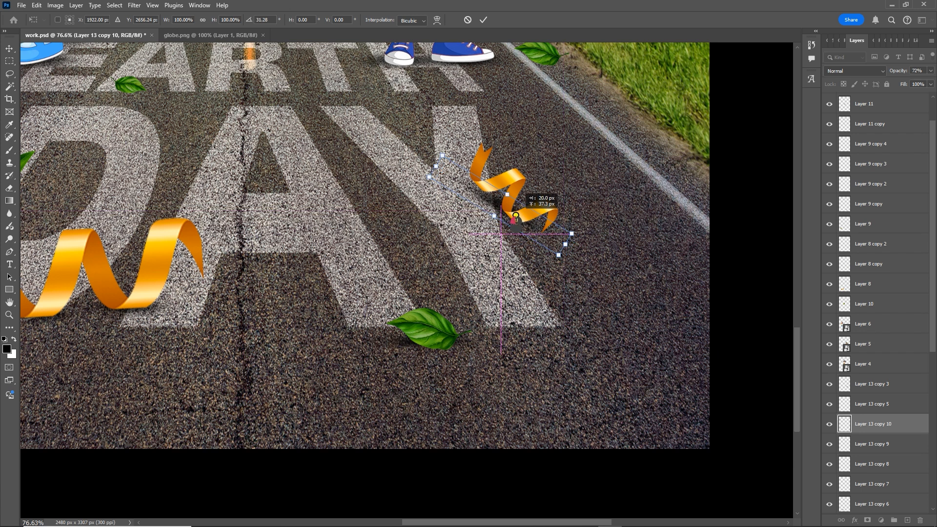
pyautogui.press('Return')
pyautogui.scroll(-5, 537, 293)
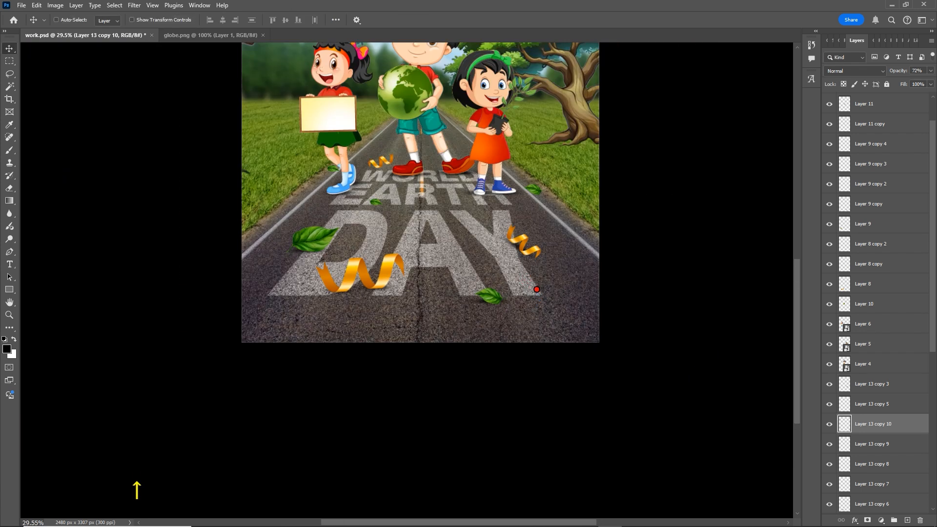
pyautogui.scroll(-3, 537, 289)
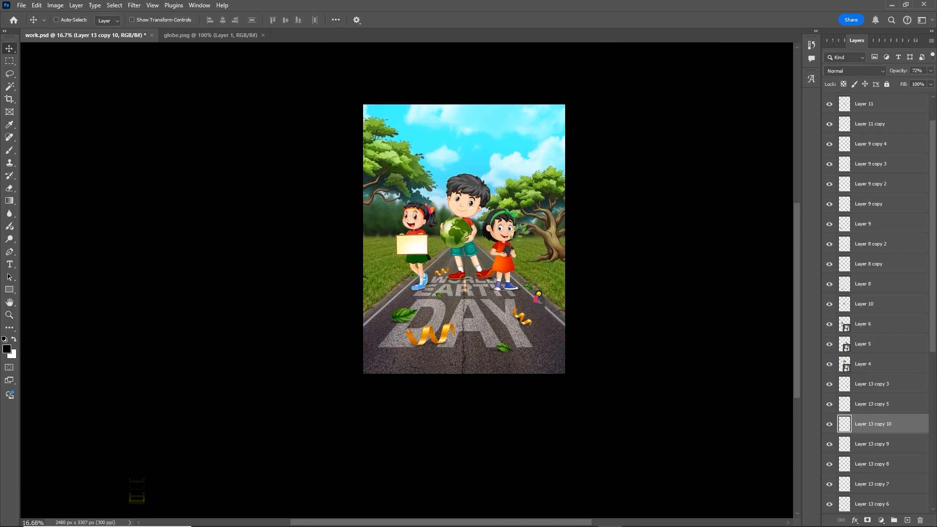
pyautogui.scroll(3, 531, 290)
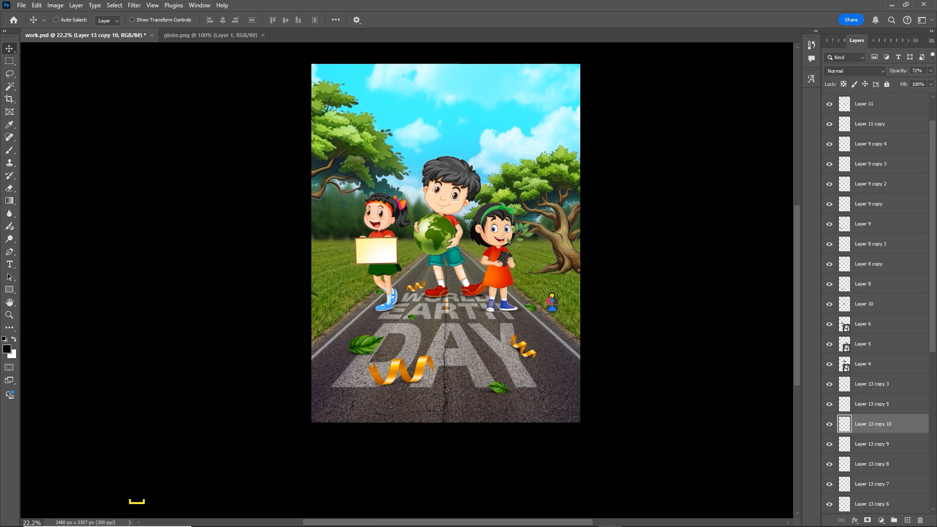
pyautogui.scroll(1, 528, 185)
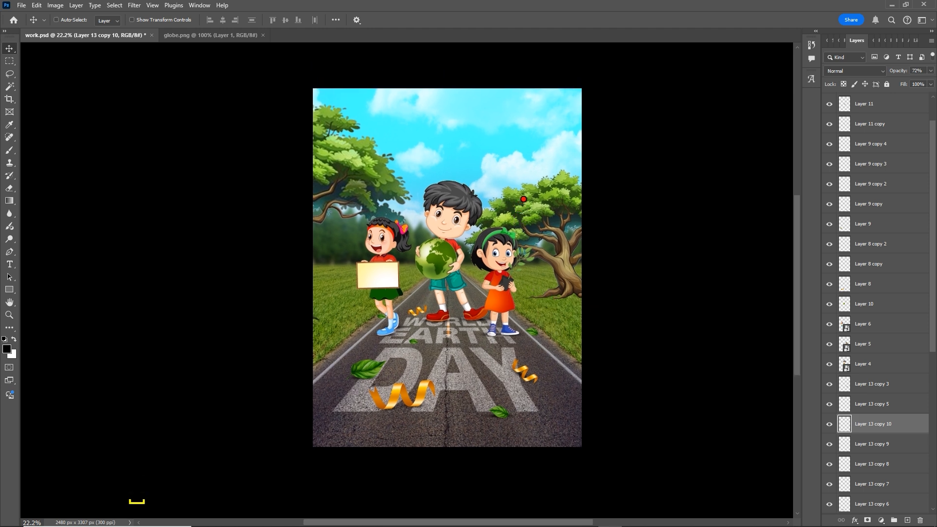
pyautogui.press('ctrl')
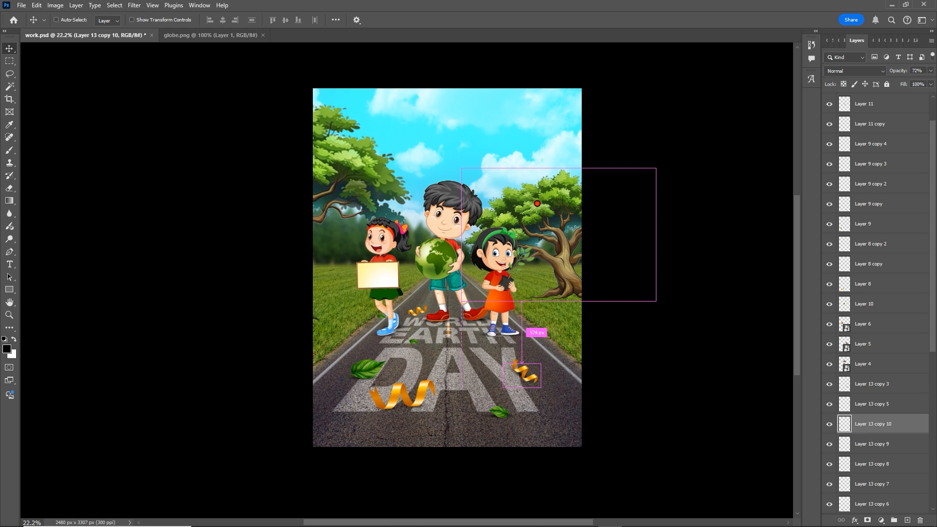
pyautogui.scroll(1, 464, 205)
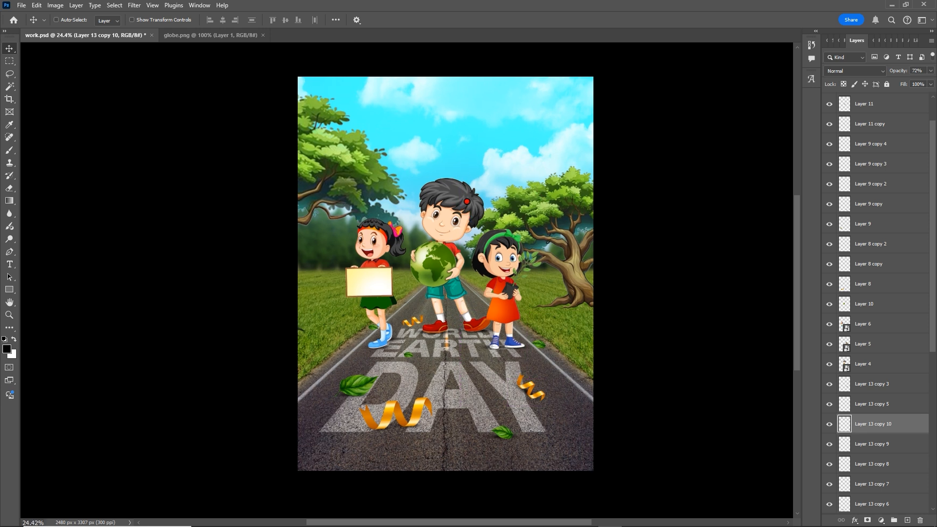
# Step: Save the poster document work.psd
pyautogui.click(7, 5)
pyautogui.click(21, 6)
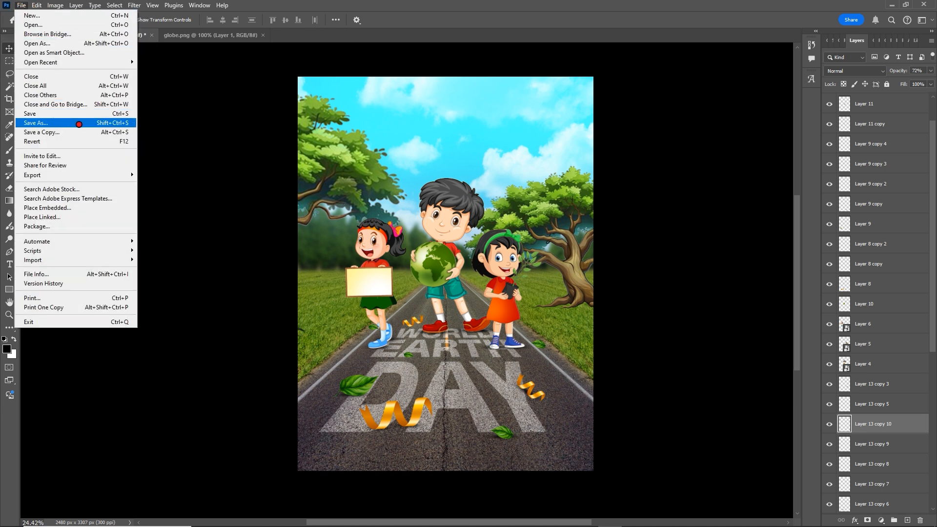
pyautogui.click(232, 175)
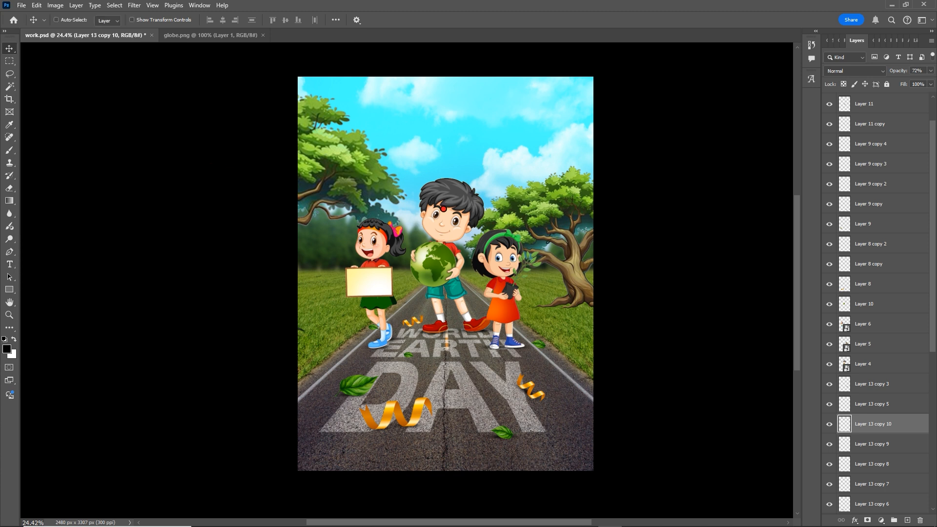
pyautogui.press('ctrl')
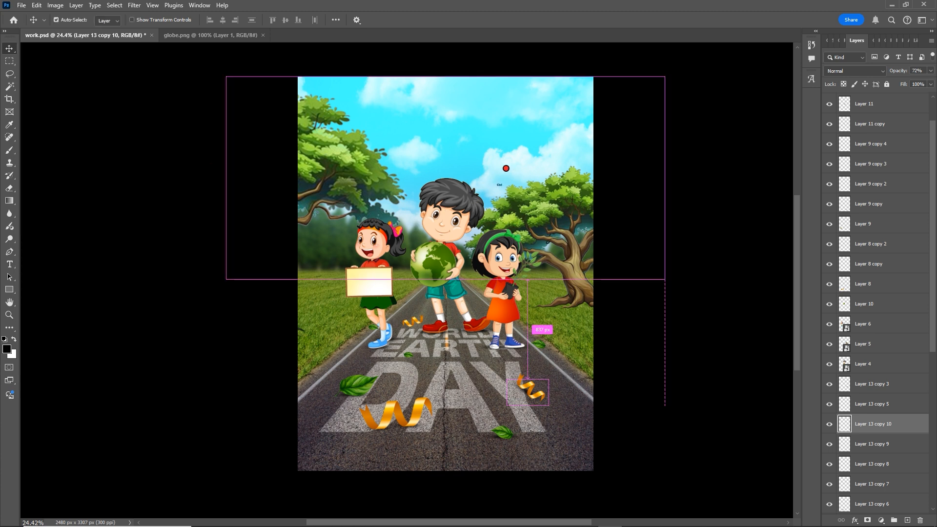
pyautogui.hotkey('ctrl', 's')
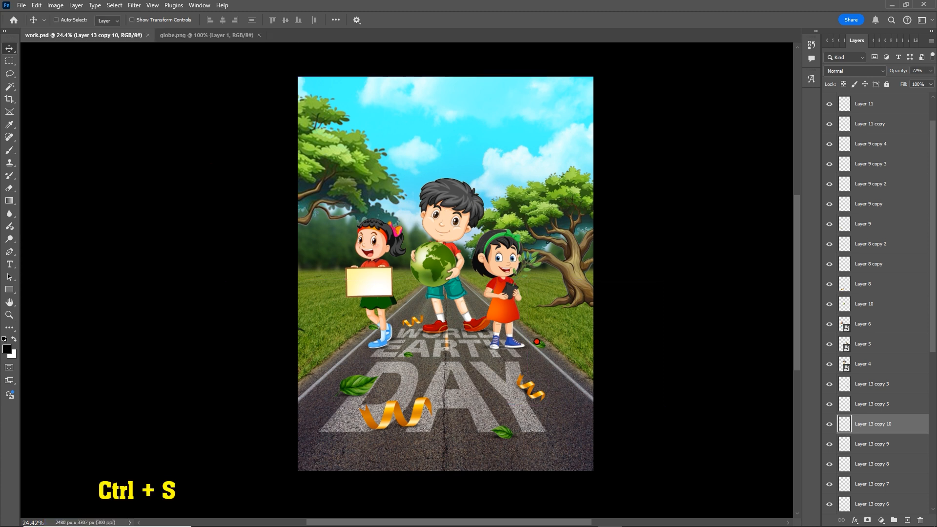
# Step: Create a text layer in the sky above the boy and paste the Malayalam title "ലോക പരിസ്ഥിതി ദിനം"
pyautogui.hscroll(-1, 537, 342)
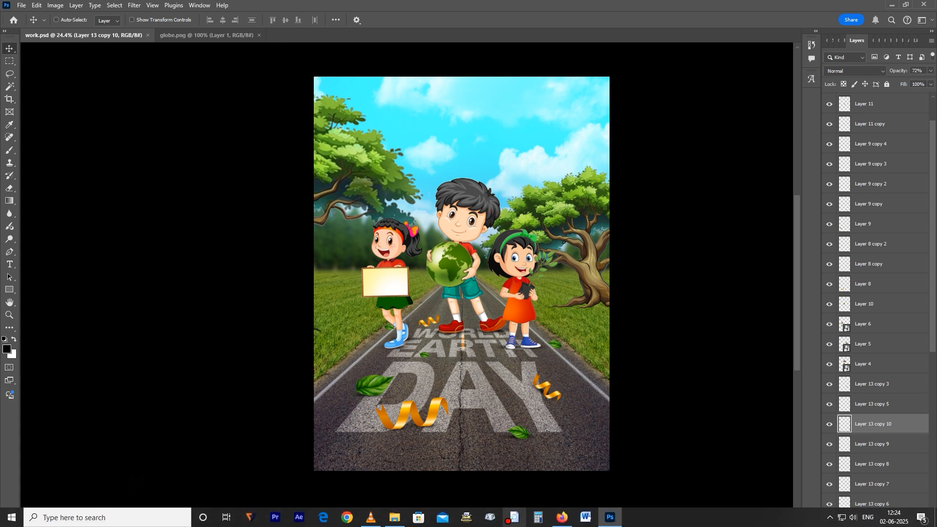
pyautogui.moveTo(353, 233); pyautogui.dragTo(356, 238)
pyautogui.click(14, 266)
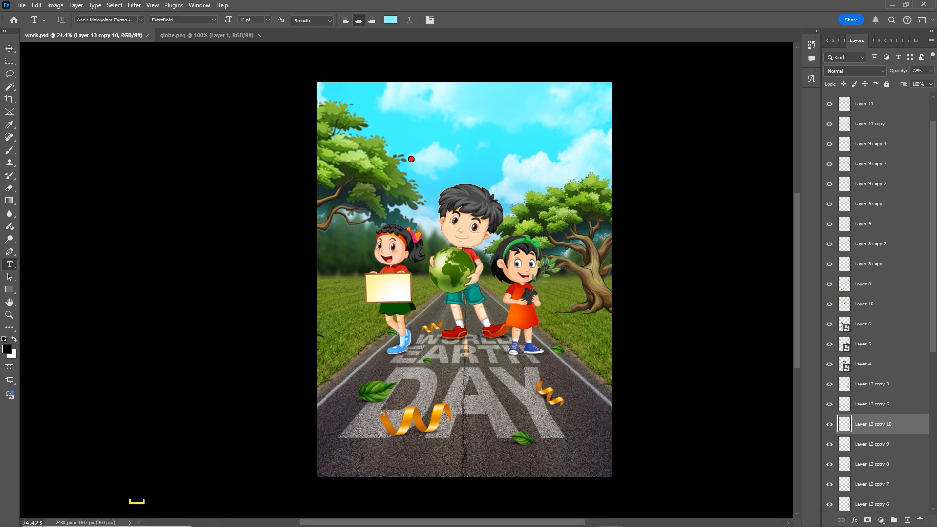
pyautogui.click(456, 127)
pyautogui.hotkey('ctrl', 'v')
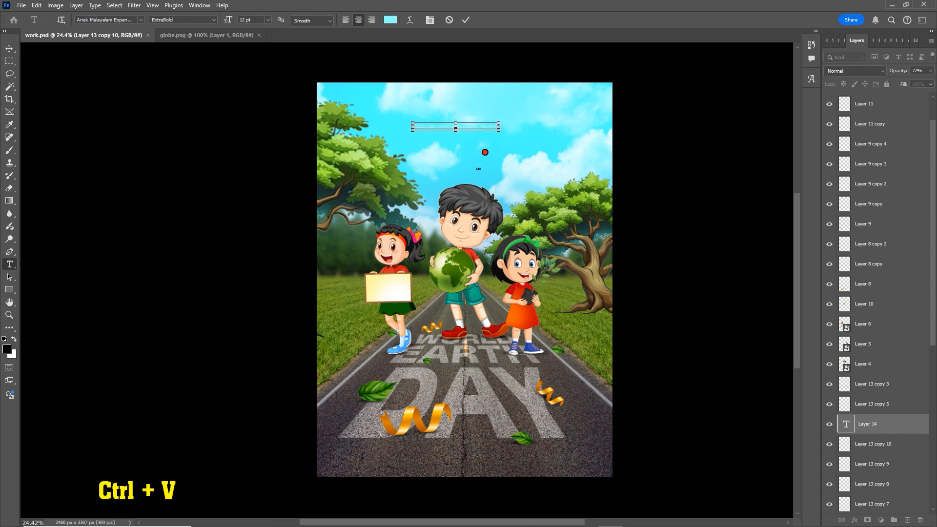
# Step: Set the colour of the whole Malayalam title to black (000000)
pyautogui.hotkey('ctrl', 'a')
pyautogui.hotkey('ctrl', 't')
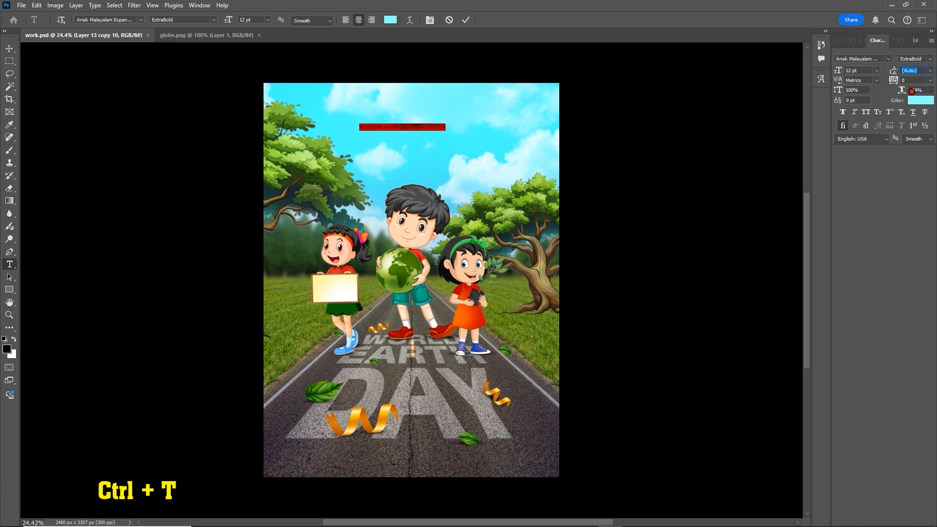
pyautogui.click(921, 100)
pyautogui.write('000000')
pyautogui.click(679, 211)
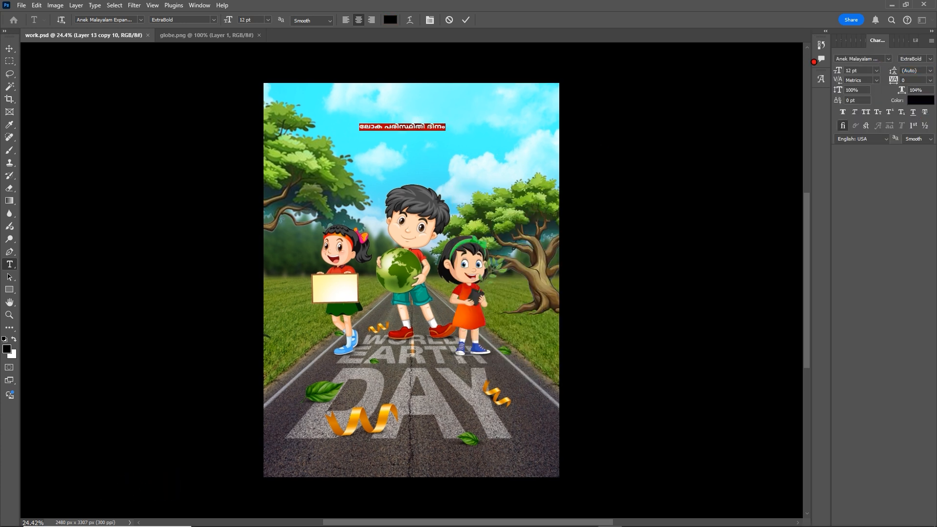
# Step: Set the title's font to MLU-Divya Bold and its size to 83 pt
pyautogui.write('mlu')
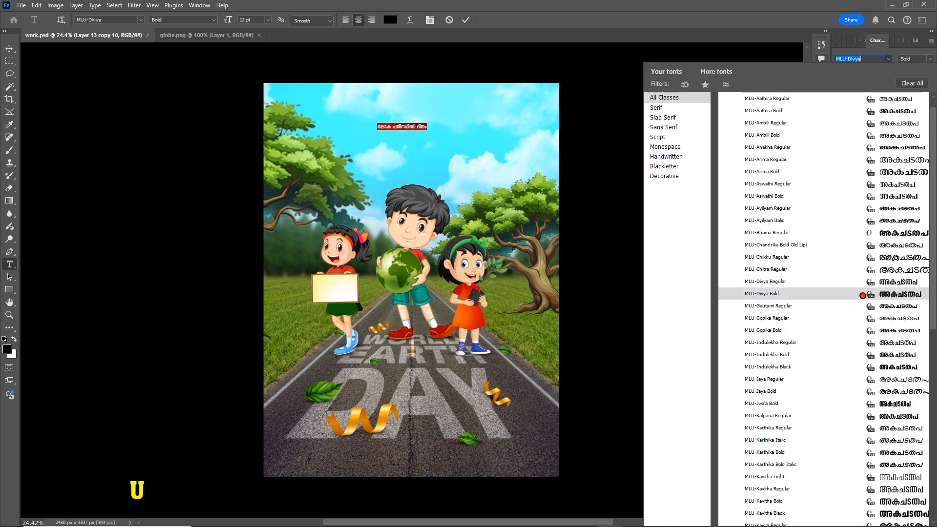
pyautogui.click(863, 295)
pyautogui.moveTo(838, 70); pyautogui.dragTo(853, 71)
# Step: Break the Malayalam title into three lines with one word on each
pyautogui.click(334, 129)
pyautogui.press('Return')
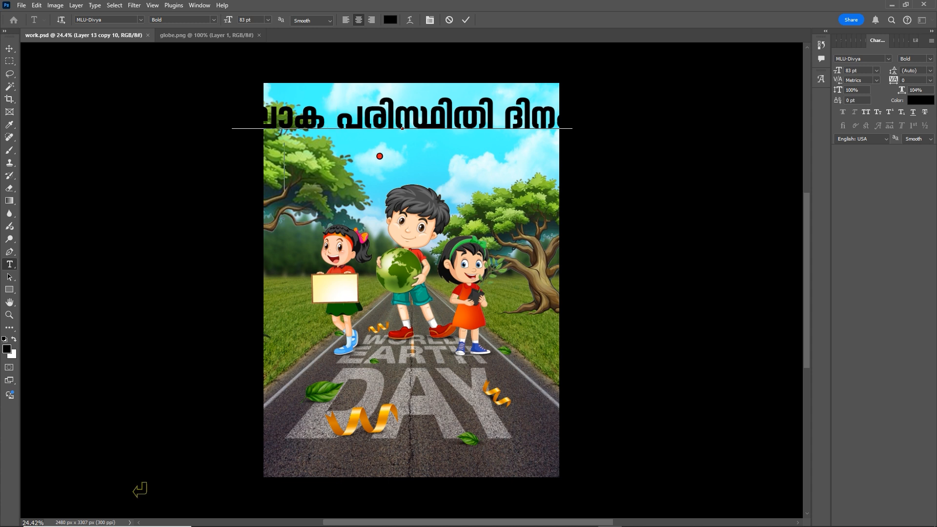
pyautogui.click(443, 169)
pyautogui.press('Return')
# Step: Tighten the whole title's leading to 68 pt and set its horizontal scale to 100%
pyautogui.scroll(2, 446, 165)
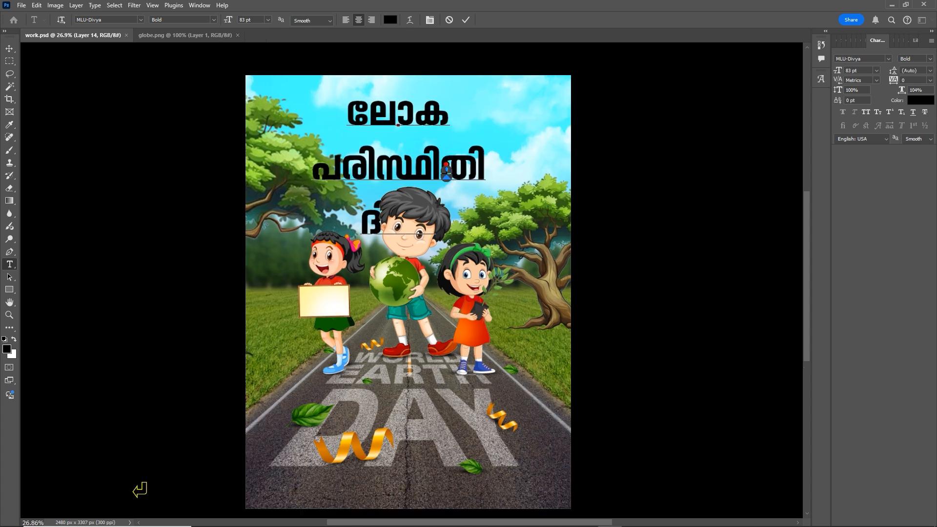
pyautogui.hotkey('ctrl', 'a')
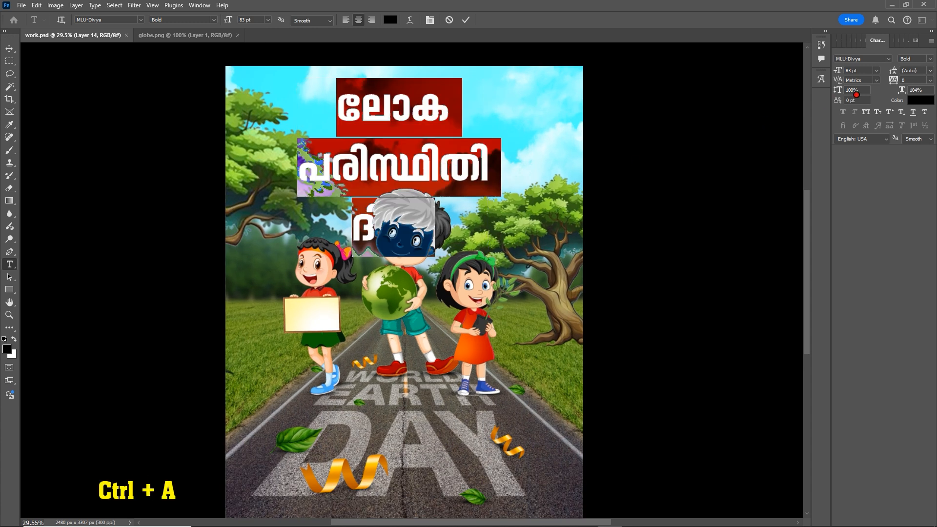
pyautogui.scroll(-20, 918, 72)
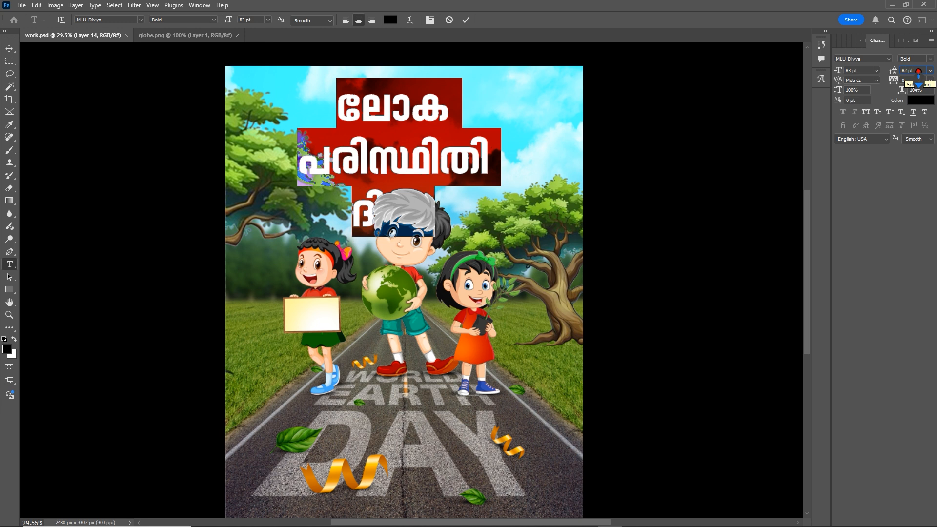
pyautogui.scroll(-3, 919, 71)
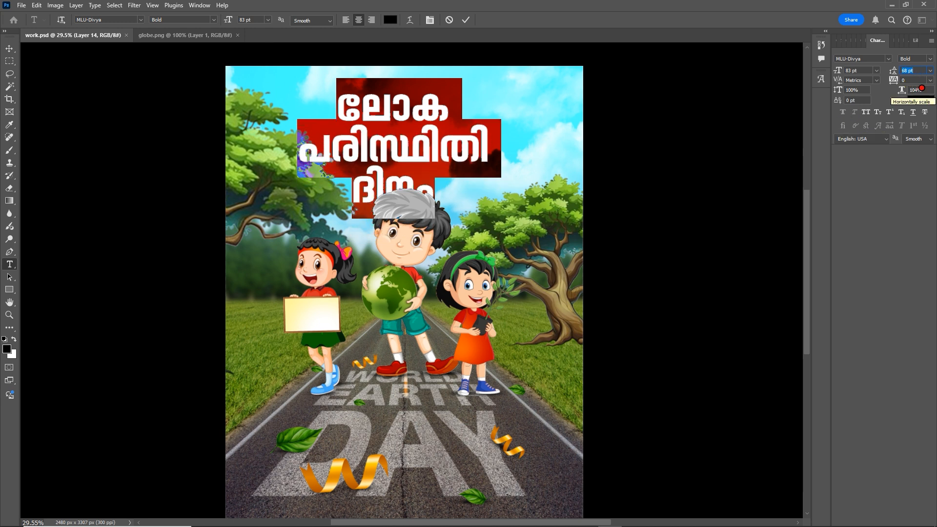
pyautogui.click(922, 90)
pyautogui.scroll(-2, 922, 89)
pyautogui.scroll(-3, 921, 89)
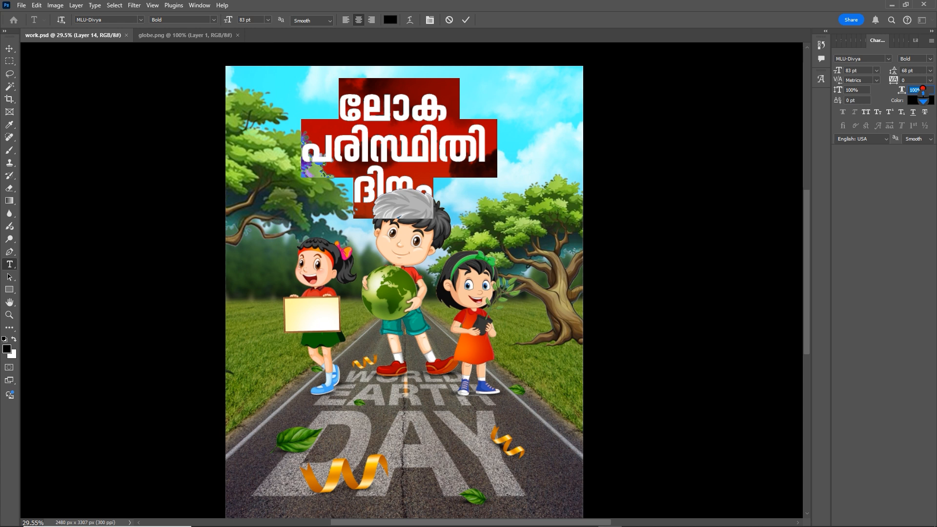
# Step: Tighten the tracking of the whole Malayalam title to -20 and commit the text edit
pyautogui.scroll(-2, 913, 80)
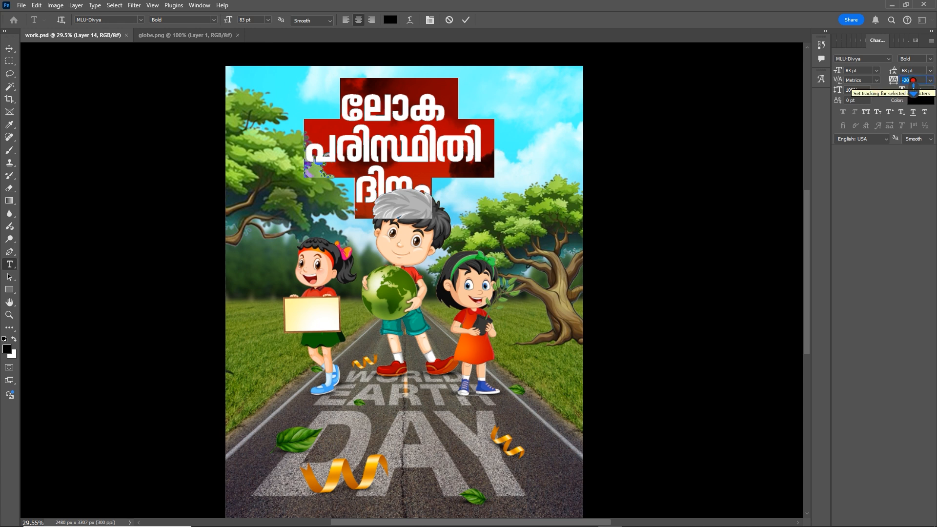
pyautogui.click(434, 191)
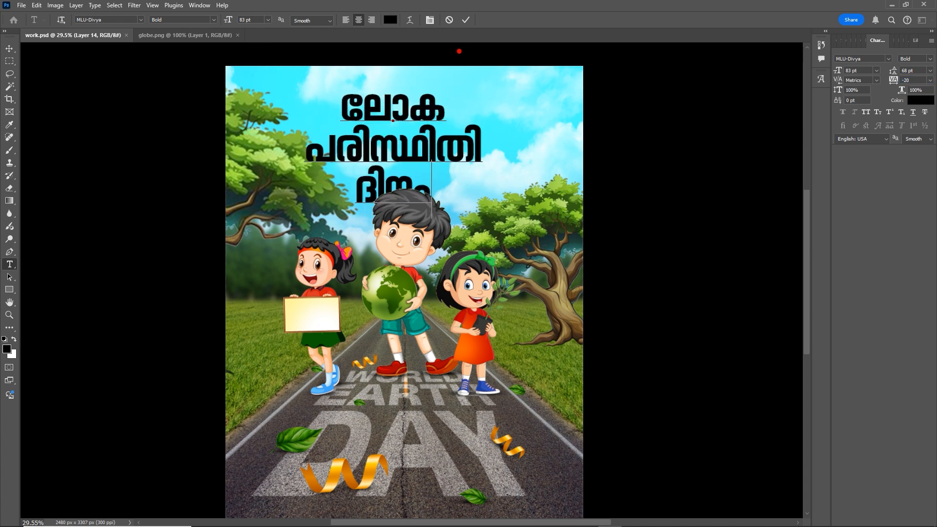
pyautogui.click(464, 20)
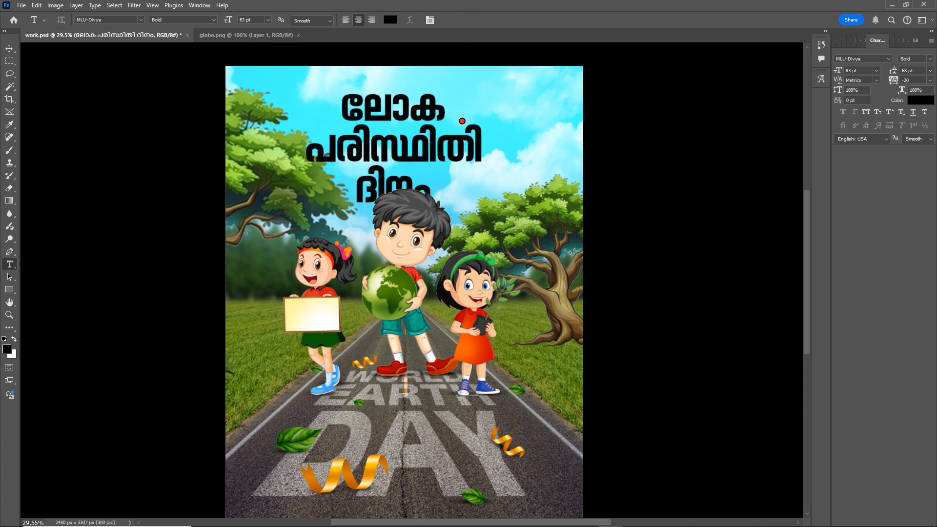
# Step: Duplicate the three-line title text layer and hide the original, keeping it as a backup
pyautogui.press('F7')
pyautogui.press('v')
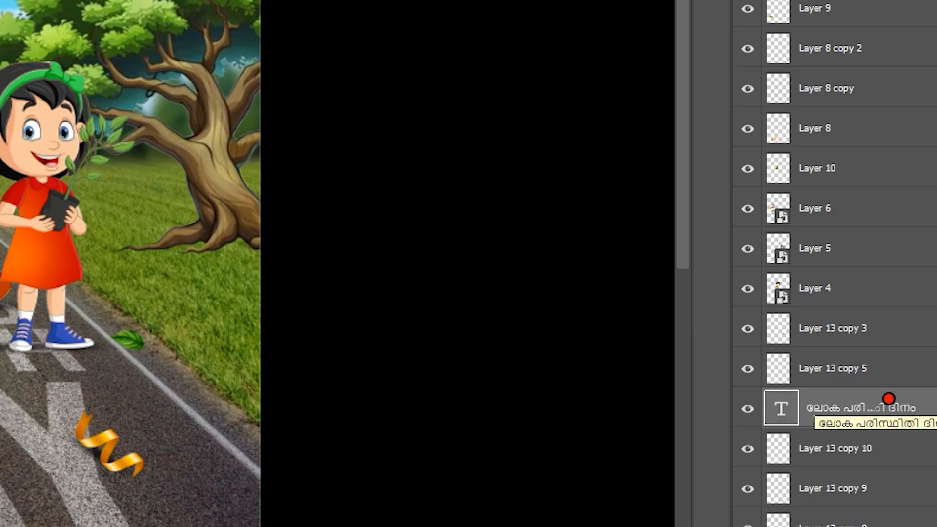
pyautogui.hotkey('ctrl', 'j')
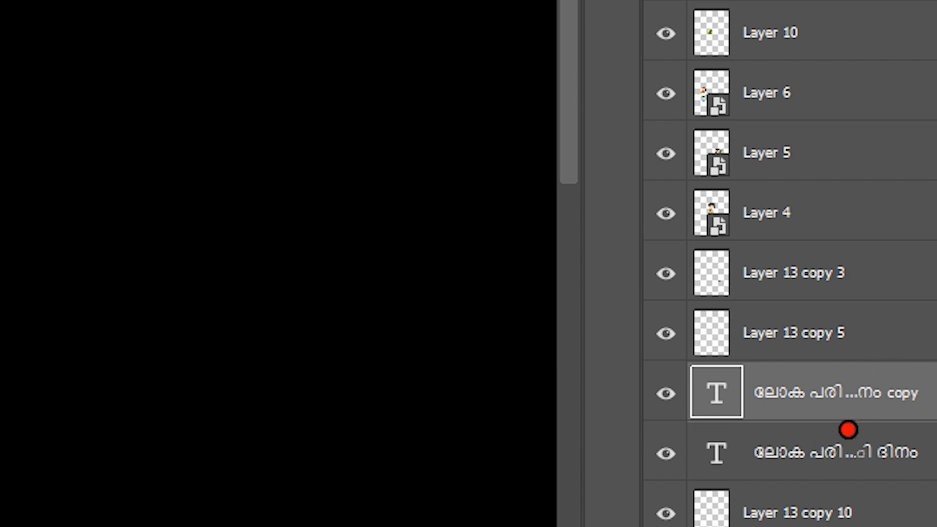
pyautogui.click(665, 458)
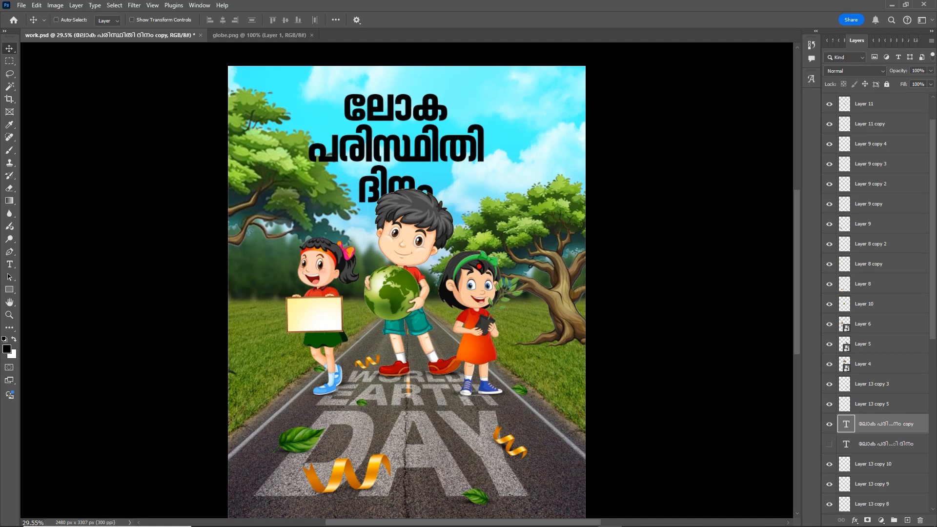
# Step: Cut the words പരിസ്ഥിതി and ദിനം out of the duplicated title, leaving only ലോക on that text layer
pyautogui.scroll(5, 432, 211)
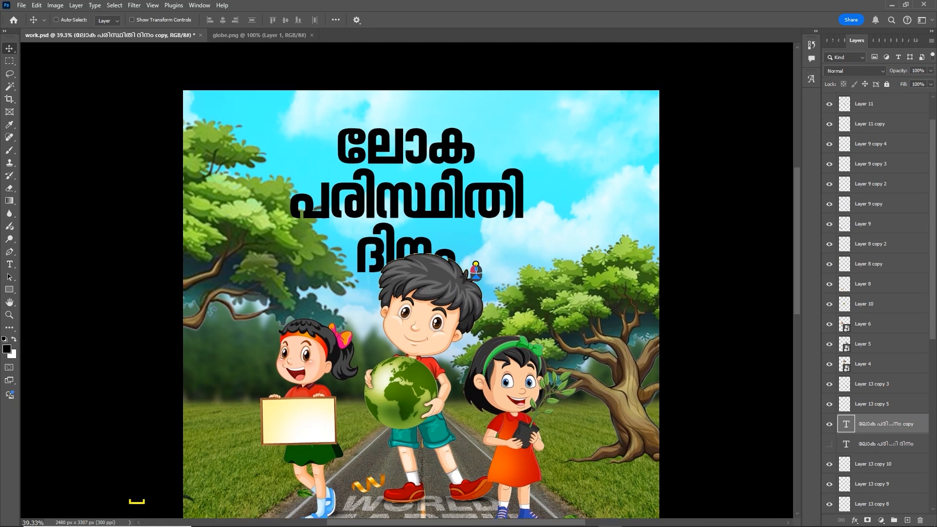
pyautogui.press('t')
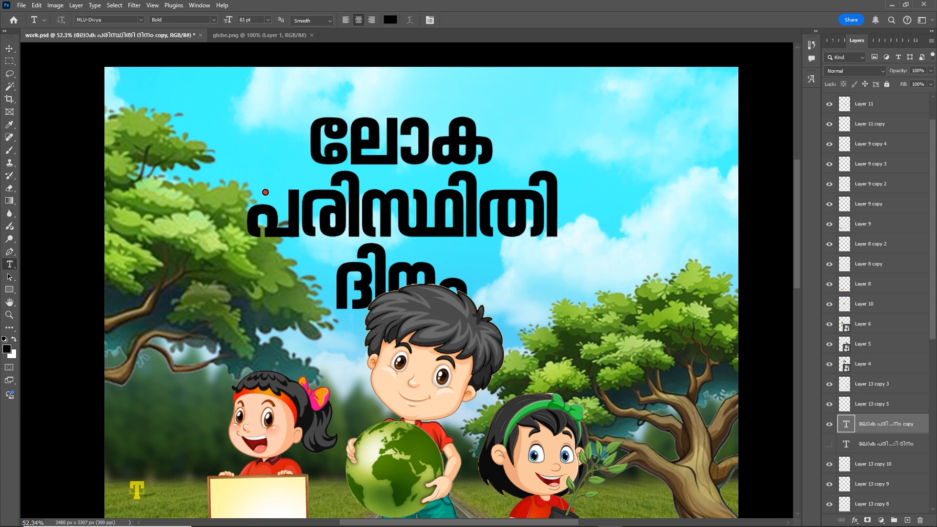
pyautogui.moveTo(252, 200); pyautogui.dragTo(481, 284)
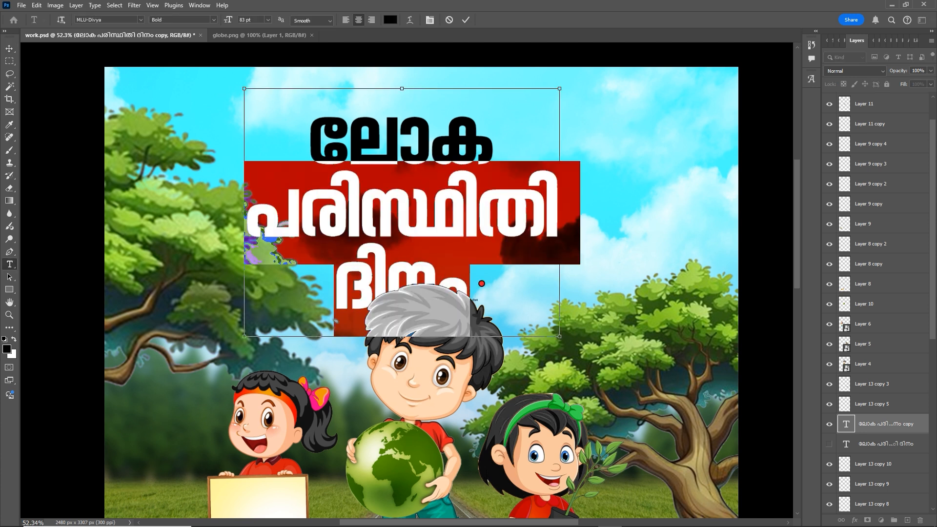
pyautogui.hotkey('ctrl', 'x')
pyautogui.press('BackSpace')
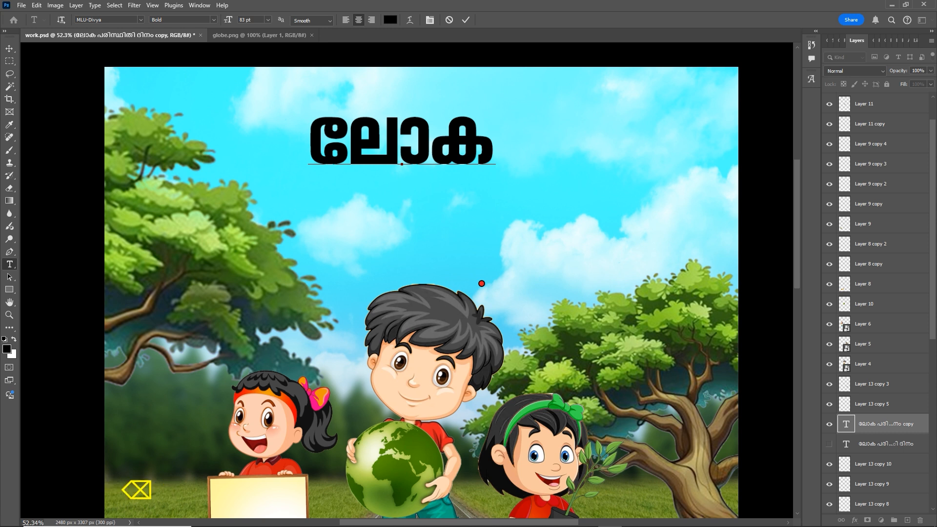
pyautogui.press('Return')
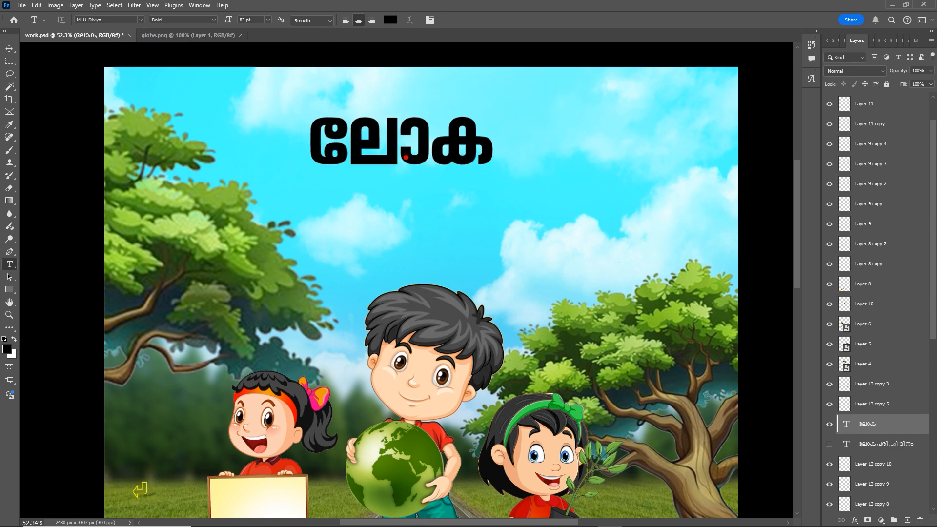
# Step: Paste the cut words as a new text layer below ലോക and cut ദിനം from it, leaving only പരിസ്ഥിതി
pyautogui.moveTo(420, 171); pyautogui.dragTo(456, 228)
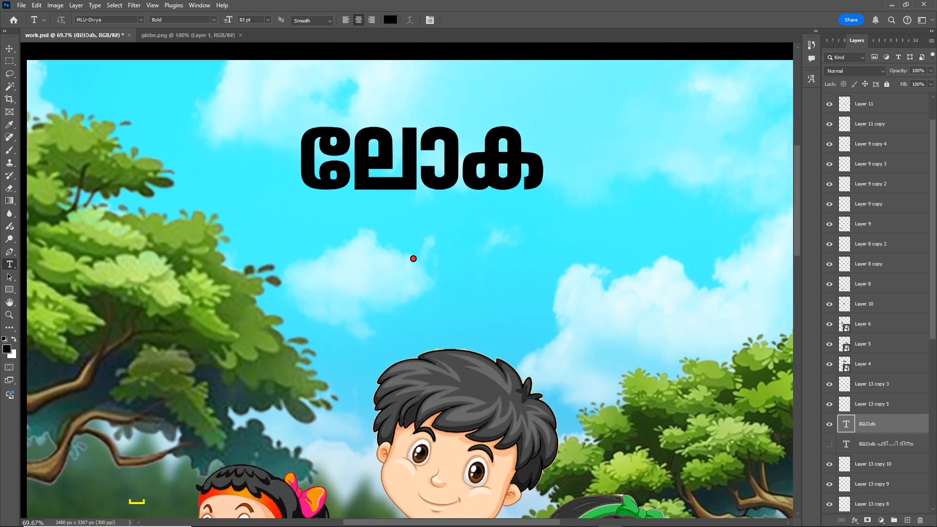
pyautogui.click(452, 277)
pyautogui.hotkey('ctrl', 'v')
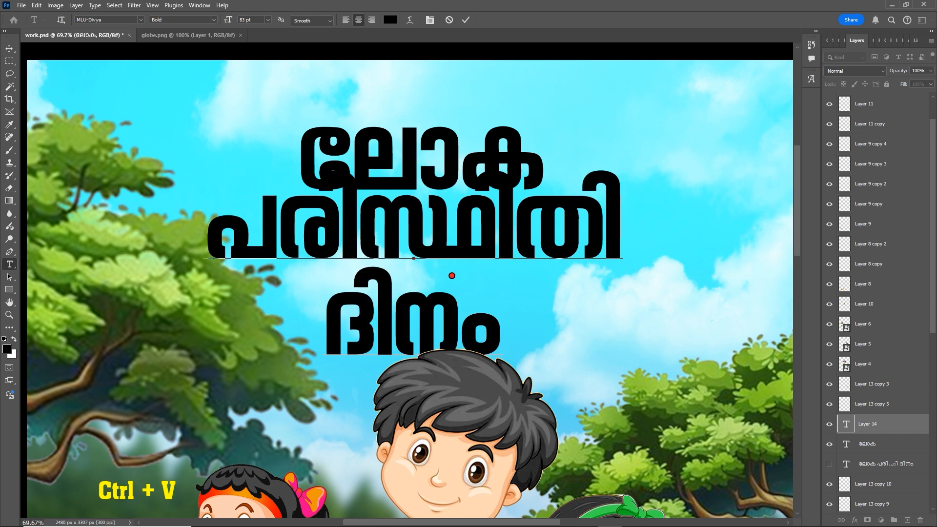
pyautogui.doubleClick(357, 288)
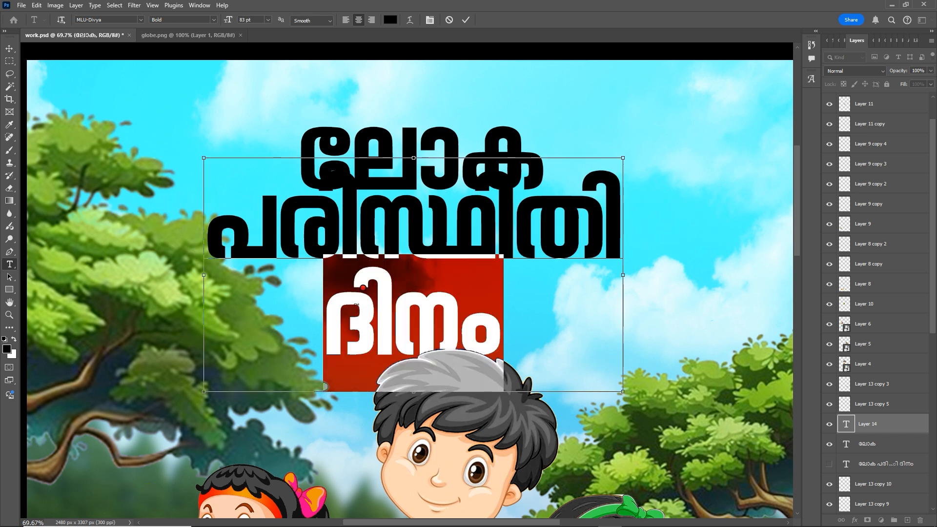
pyautogui.hotkey('ctrl', 'x')
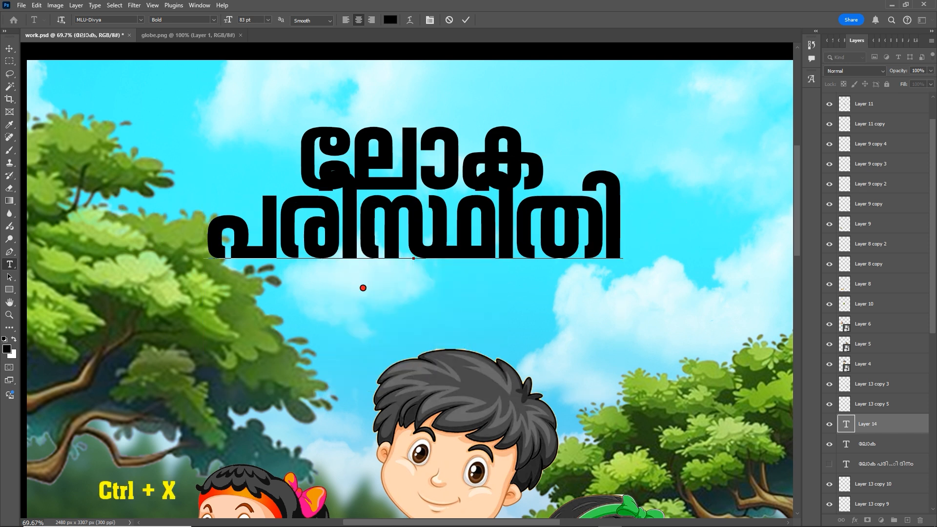
pyautogui.press('BackSpace')
pyautogui.press('Return')
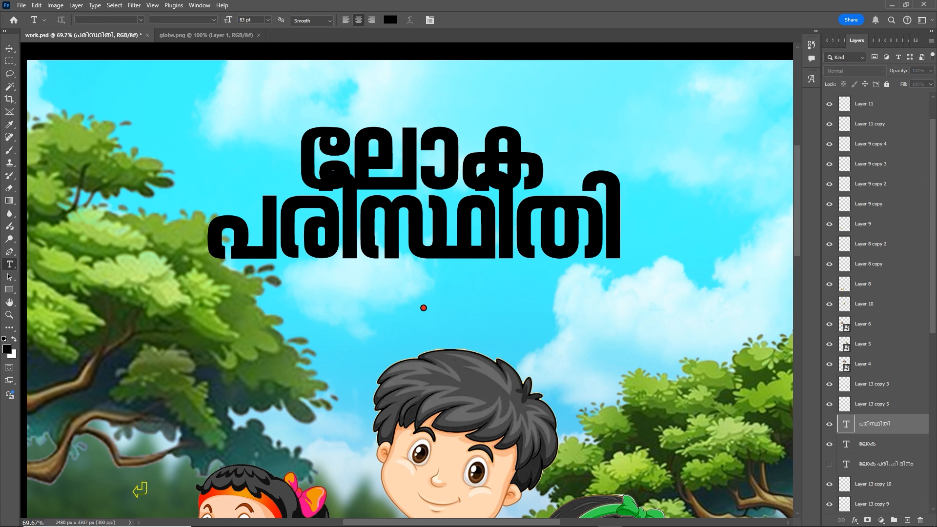
# Step: Paste ദിനം as its own text layer and move it straight down, just above the boy's hair
pyautogui.click(424, 308)
pyautogui.hotkey('ctrl', 'v')
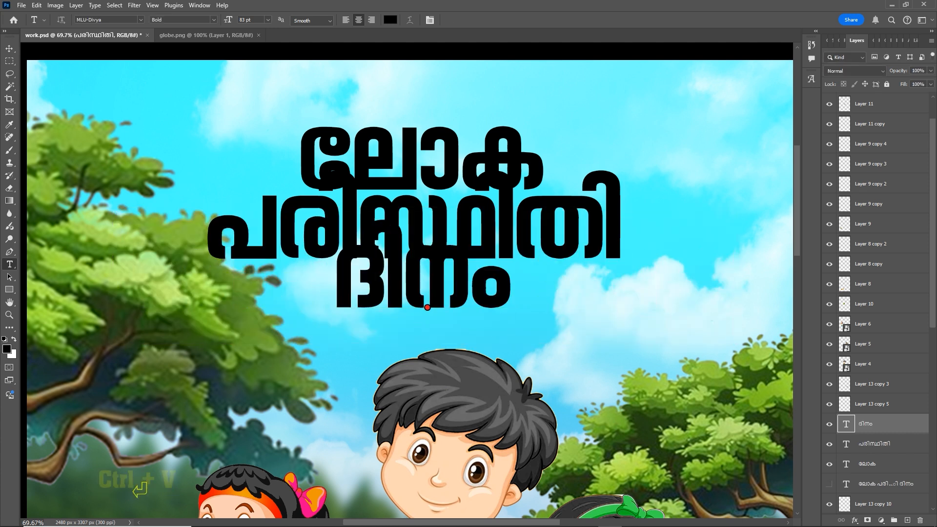
pyautogui.hotkey('ctrl', 'Return')
pyautogui.scroll(-3, 425, 314)
pyautogui.press('v')
pyautogui.moveTo(441, 317)
pyautogui.mouseDown()
pyautogui.moveTo(429, 299)
pyautogui.moveTo(438, 317)
pyautogui.mouseUp()
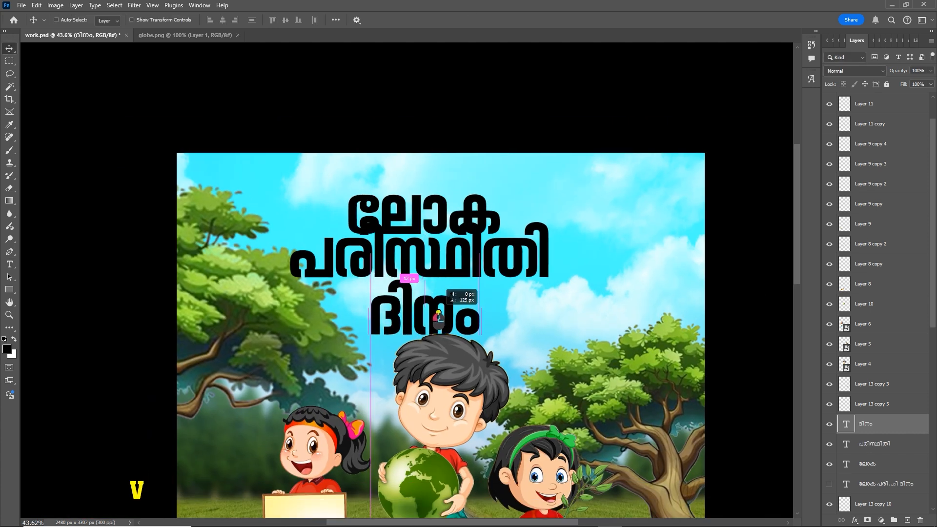
# Step: Scale the word ലോക up to about 125% and shift it slightly so it interlocks with പരിസ്ഥിതി
pyautogui.rightClick(439, 210)
pyautogui.click(452, 217)
pyautogui.hotkey('ctrl', 't')
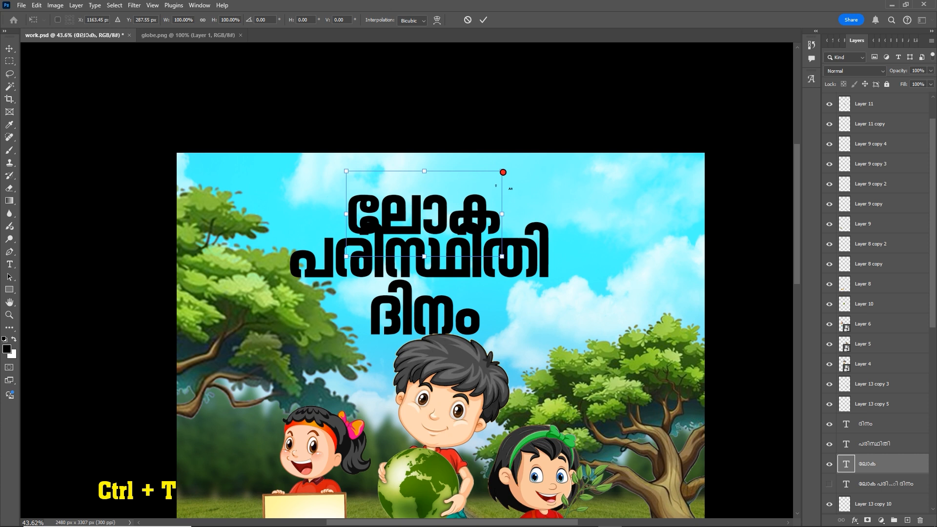
pyautogui.moveTo(503, 172); pyautogui.dragTo(535, 150)
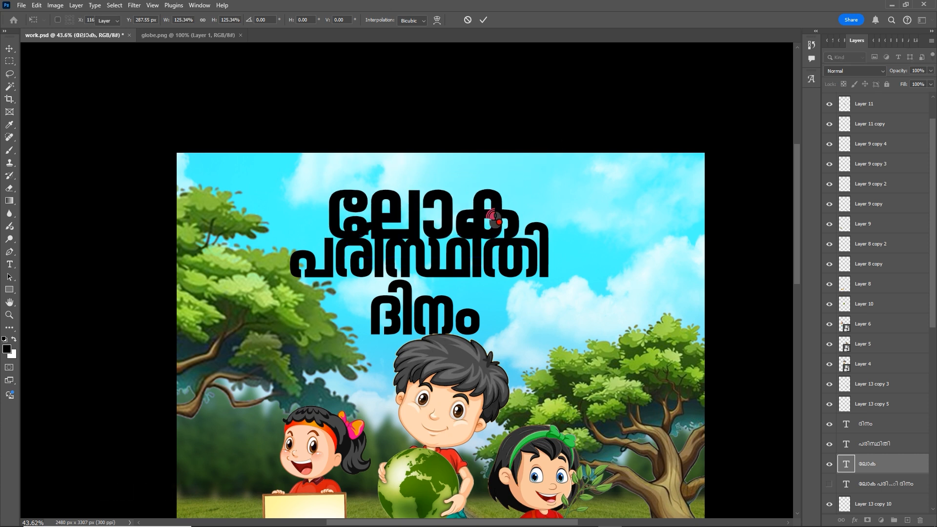
pyautogui.press('Return')
pyautogui.moveTo(494, 219); pyautogui.dragTo(489, 221)
# Step: Enlarge the word ദിനം slightly and fit it tightly beneath പരിസ്ഥിതി
pyautogui.moveTo(442, 313); pyautogui.dragTo(497, 297)
pyautogui.scroll(1, 462, 316)
pyautogui.hotkey('ctrl', 't')
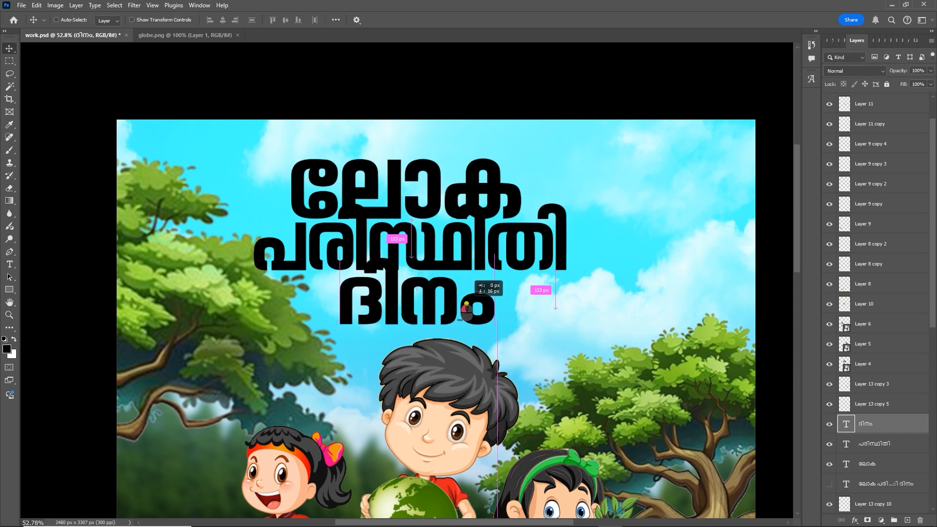
pyautogui.press('Return')
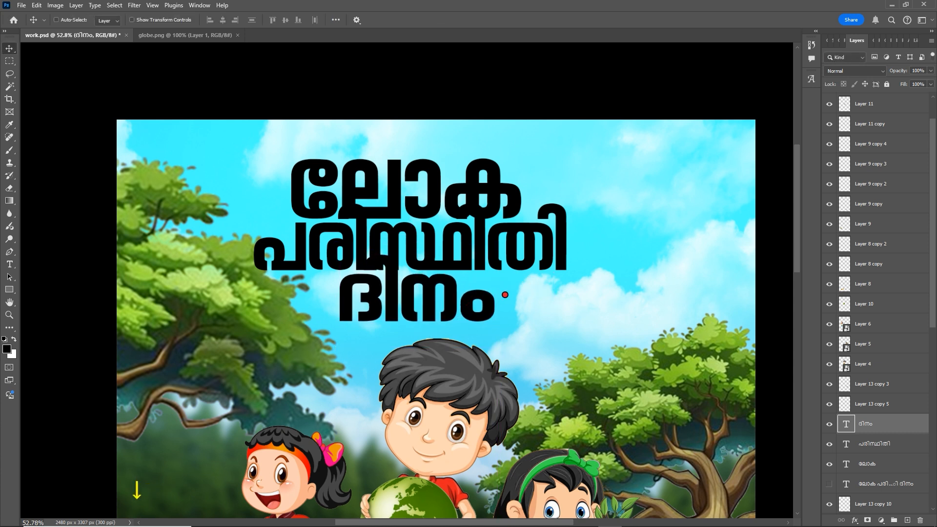
# Step: Select all three title word layers and move them together to the poster's horizontal centre, with ദിനം partly behind the boy's hair
pyautogui.keyDown('shift'); pyautogui.click(510, 243); pyautogui.keyUp('shift')
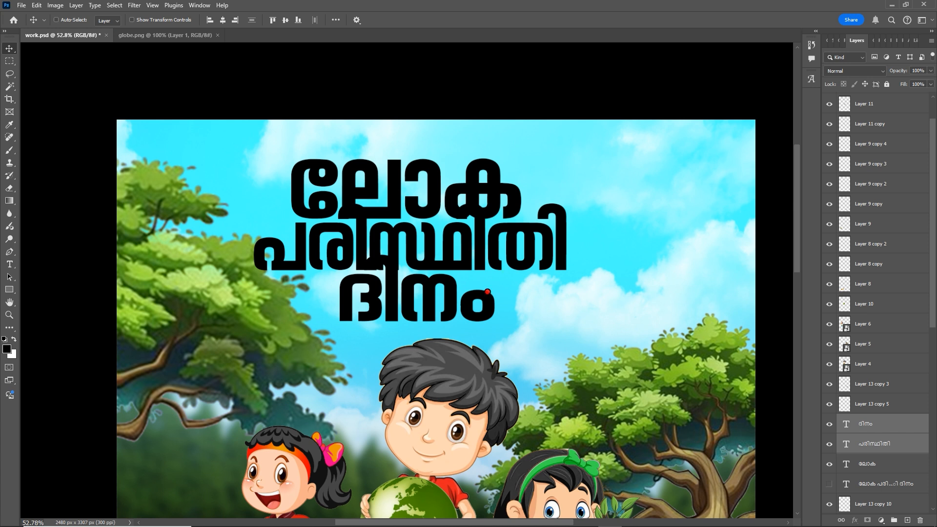
pyautogui.keyDown('ctrl'); pyautogui.keyDown('shift'); pyautogui.click(486, 300); pyautogui.keyUp('shift'); pyautogui.keyUp('ctrl')
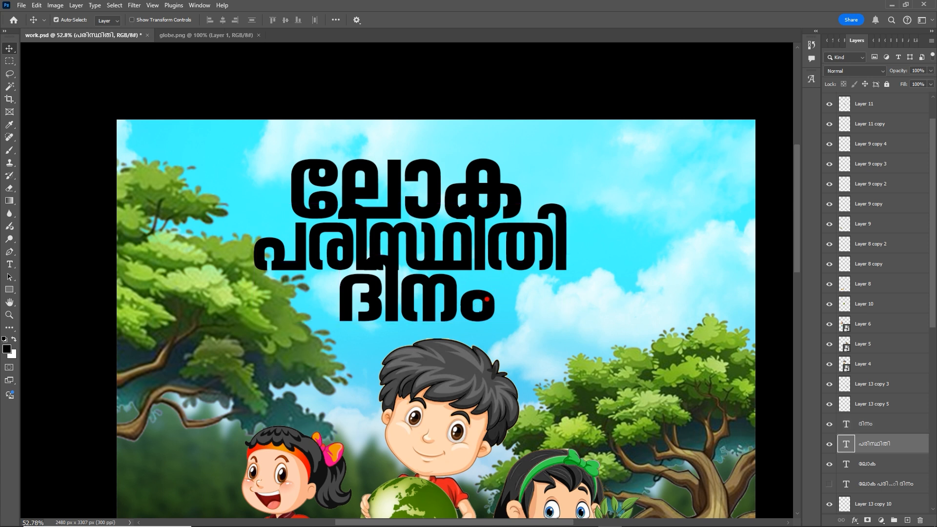
pyautogui.hotkey('ctrl', 'z')
pyautogui.hotkey('ctrl', 'z')
pyautogui.hotkey('ctrl', 'z')
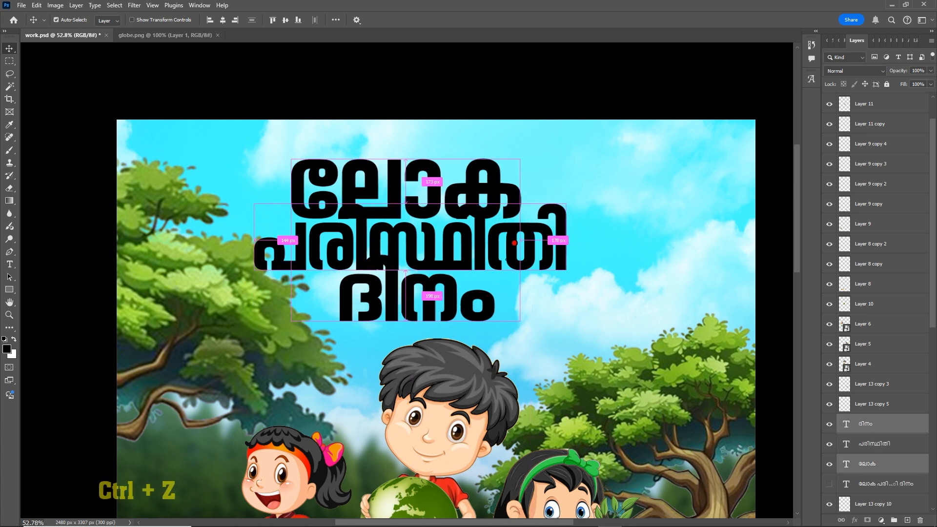
pyautogui.hotkey('ctrl', 'z')
pyautogui.scroll(-2, 447, 262)
pyautogui.moveTo(457, 259); pyautogui.dragTo(505, 248)
pyautogui.scroll(-1, 477, 275)
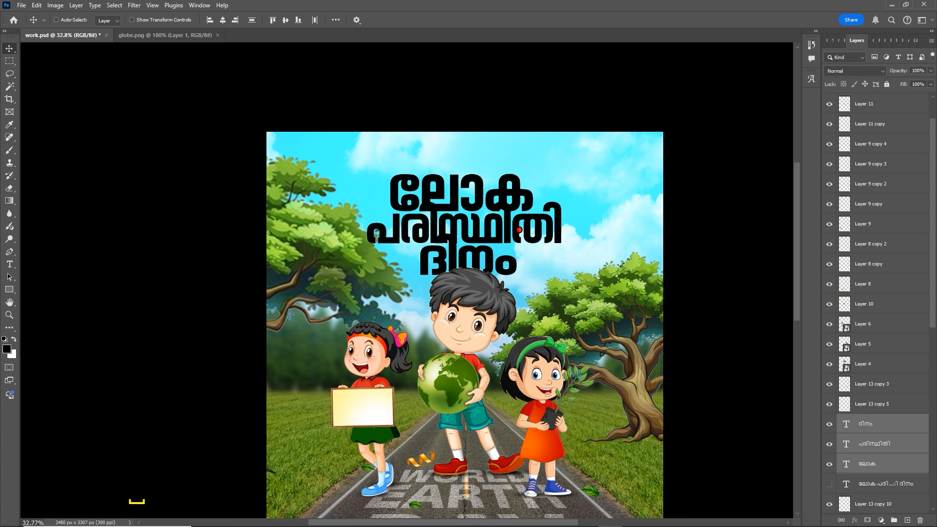
# Step: Rasterize the three selected text layers ദിനം, പരിസ്ഥിതി and ലോക
pyautogui.scroll(5, 519, 230)
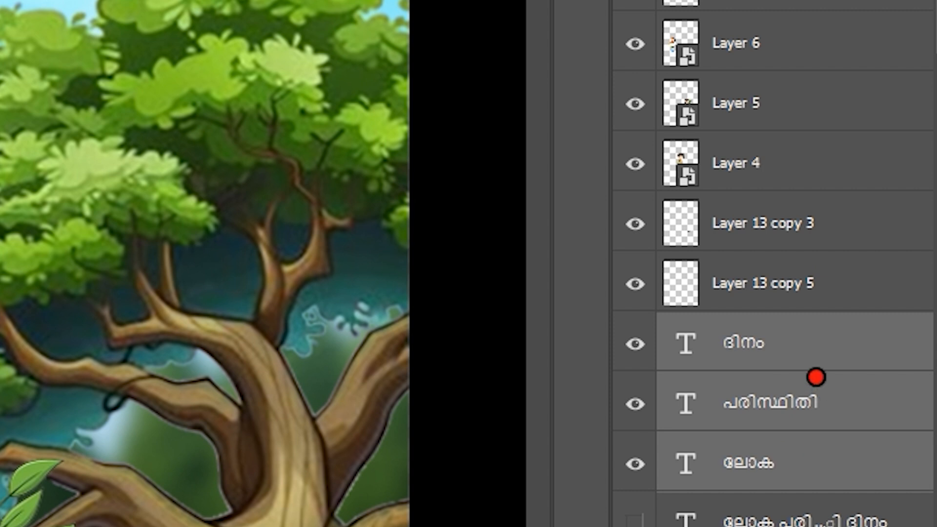
pyautogui.rightClick(828, 340)
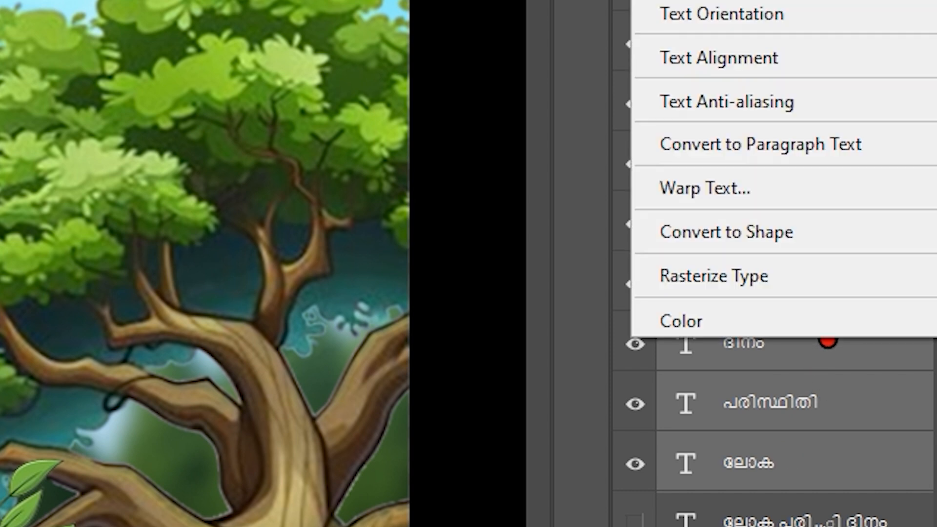
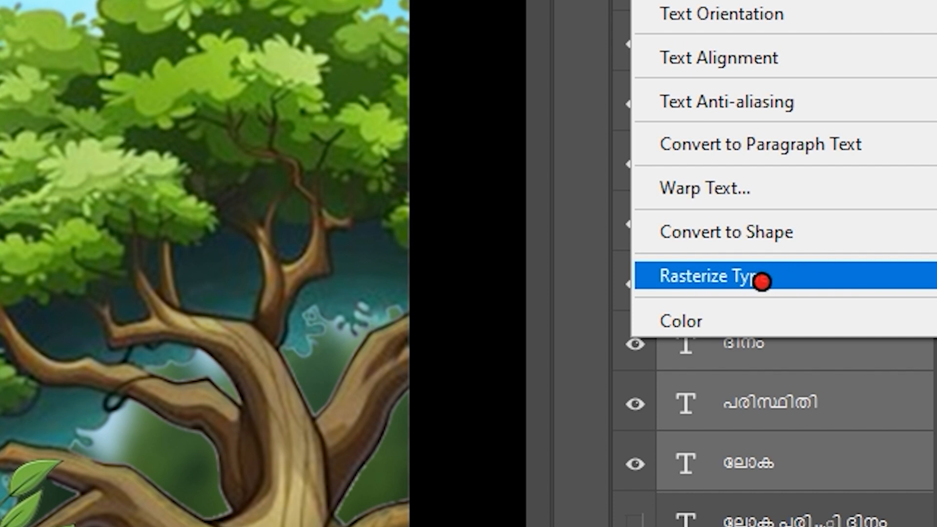
pyautogui.click(762, 282)
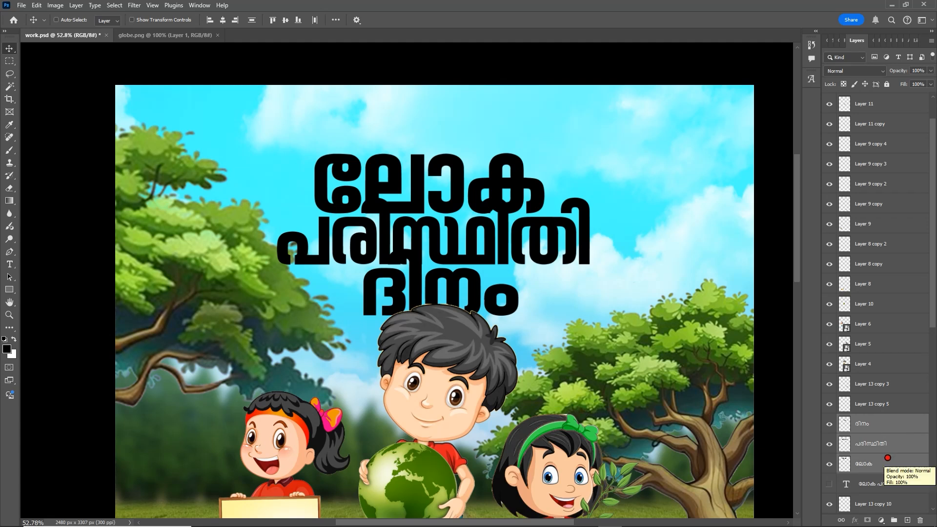
# Step: Make the പരിസ്ഥിതി layer active and load its pixels as a selection
pyautogui.scroll(3, 455, 200)
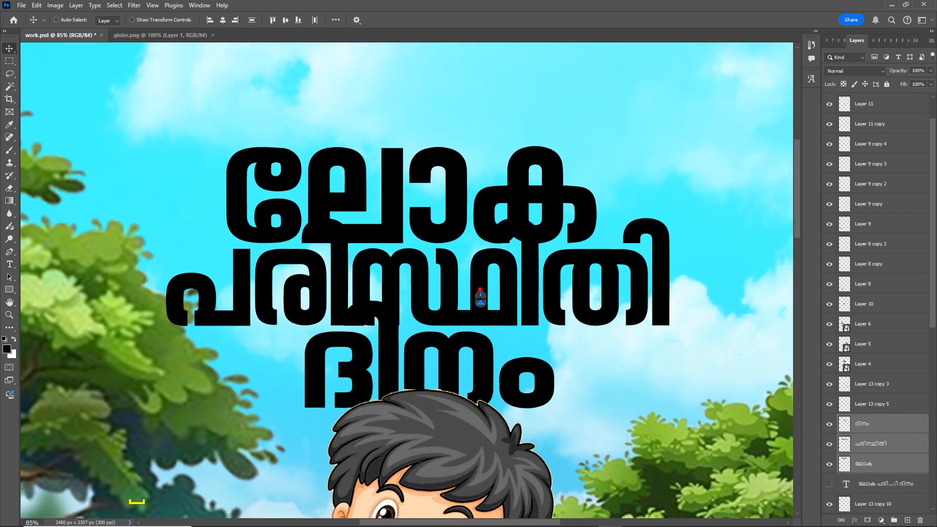
pyautogui.rightClick(481, 295)
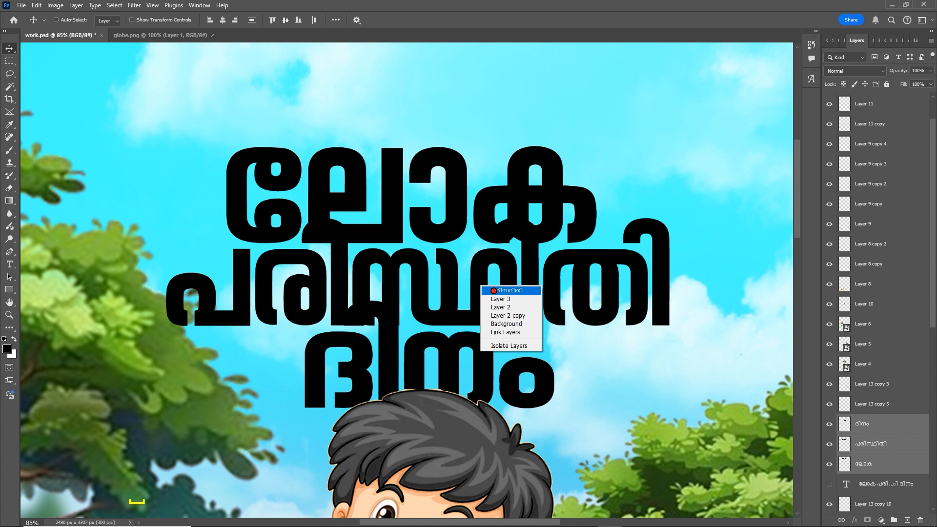
pyautogui.click(493, 292)
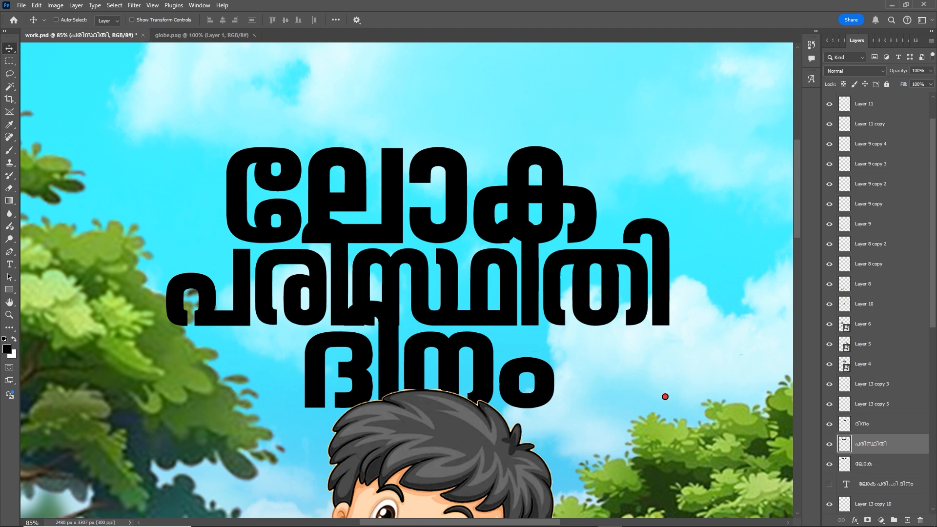
pyautogui.rightClick(869, 444)
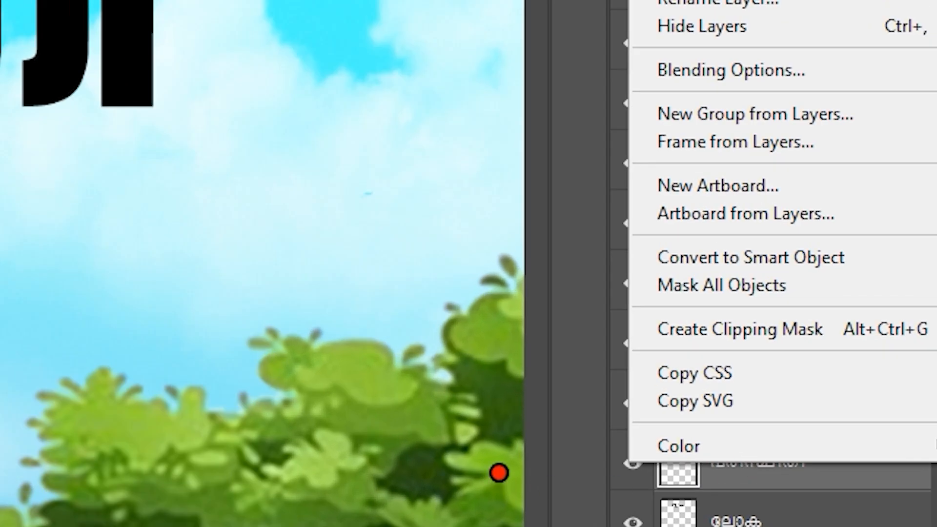
pyautogui.click(784, 447)
pyautogui.rightClick(847, 442)
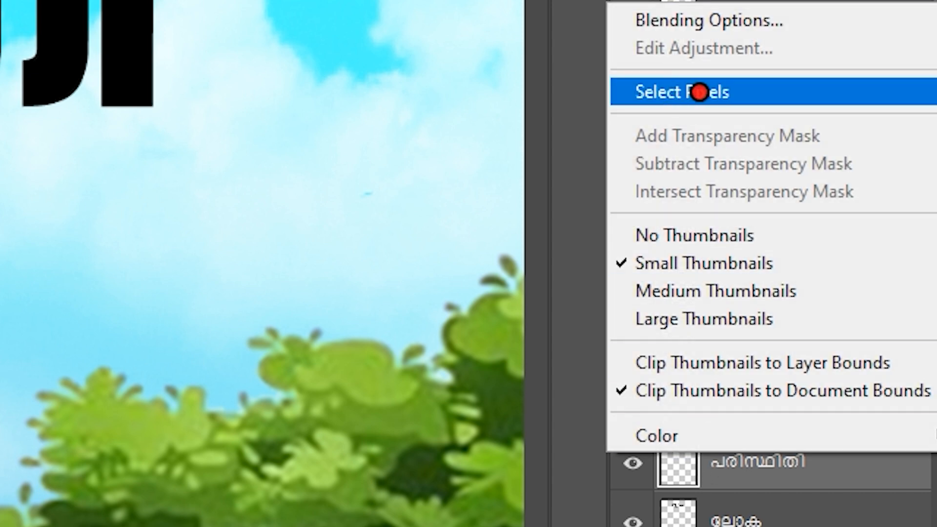
pyautogui.click(747, 92)
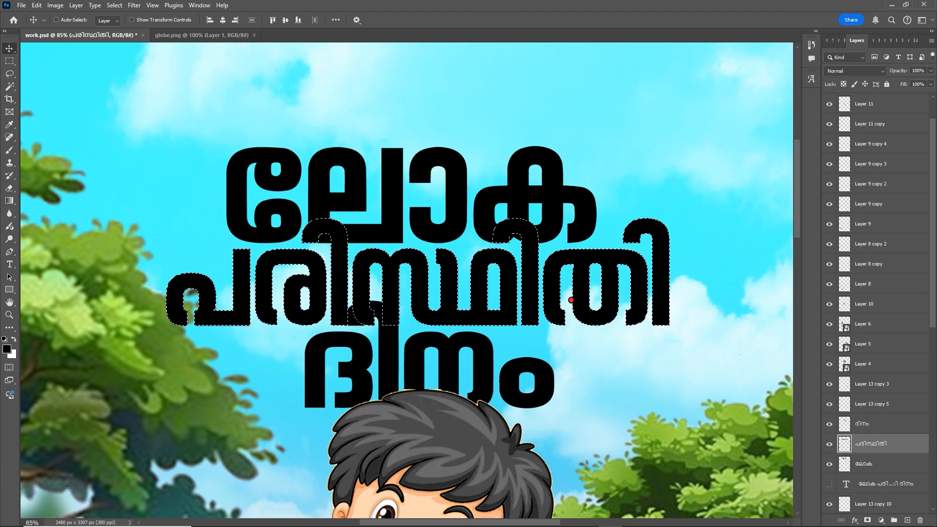
# Step: Expand the selection around പരിസ്ഥിതി by 15 pixels
pyautogui.scroll(2, 558, 291)
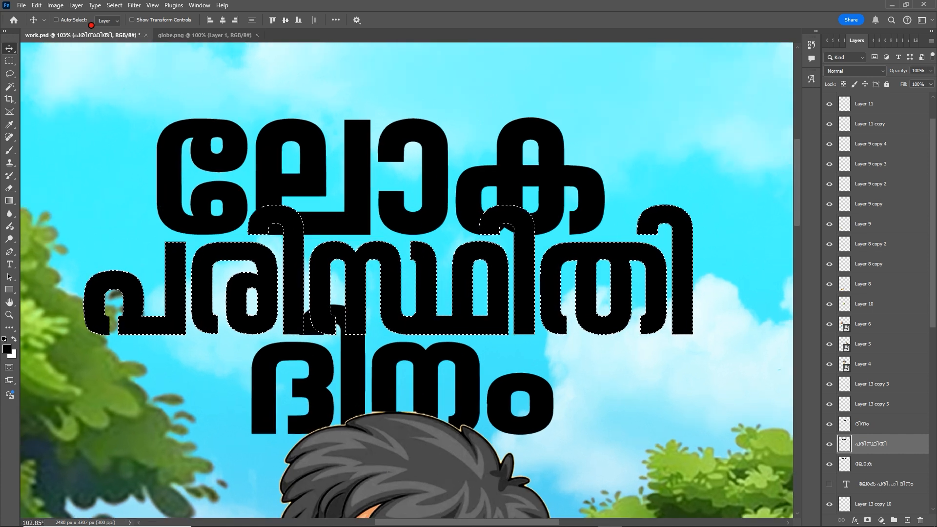
pyautogui.click(114, 4)
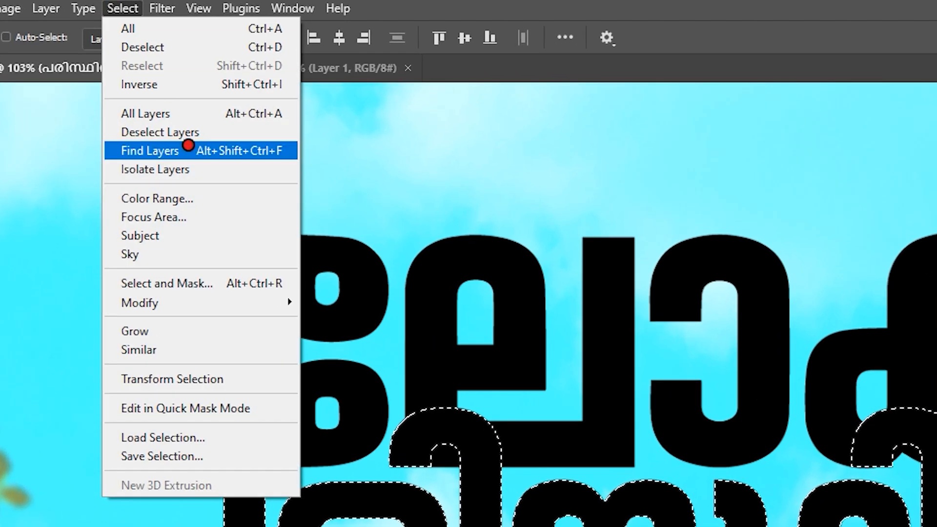
pyautogui.moveTo(248, 305)
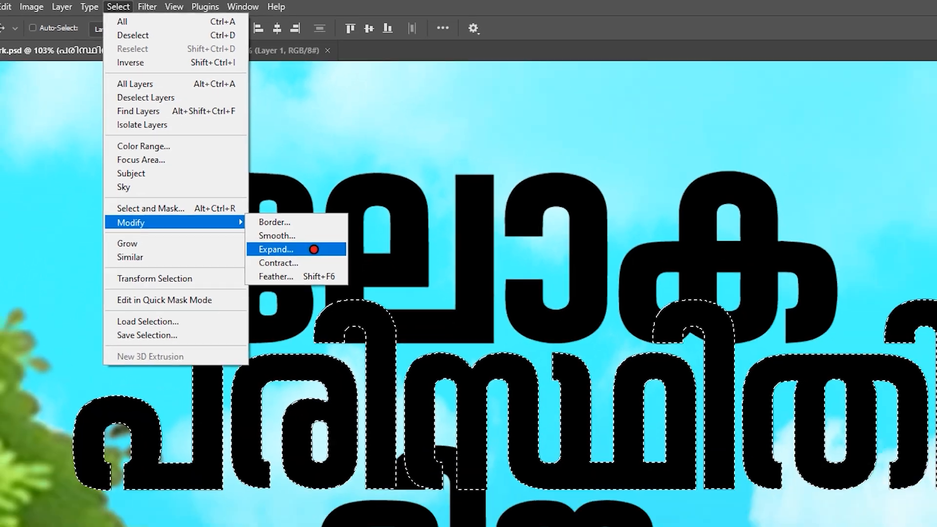
pyautogui.click(376, 338)
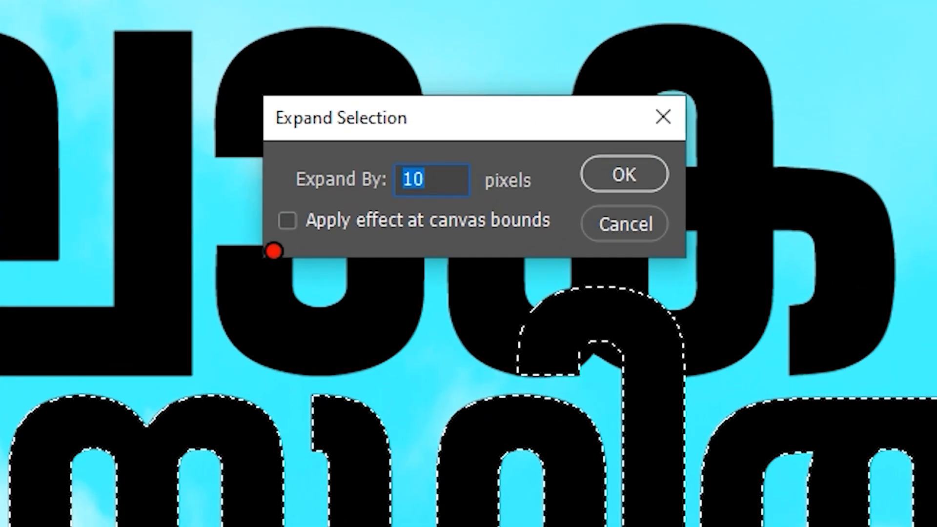
pyautogui.doubleClick(415, 181)
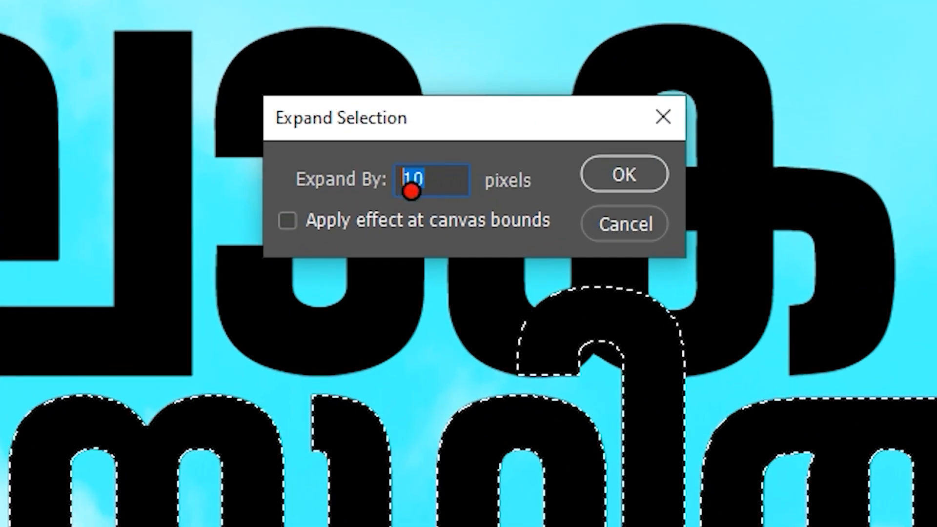
pyautogui.write('15')
pyautogui.click(640, 169)
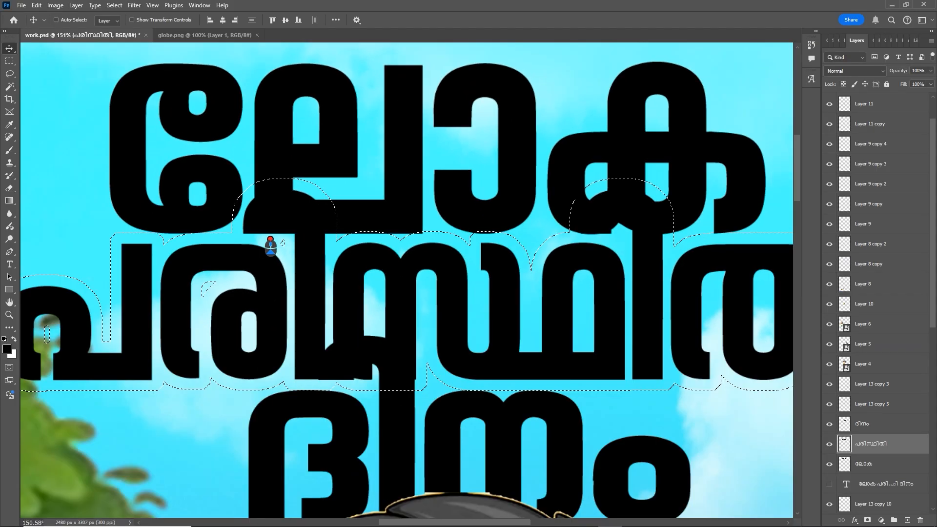
# Step: Delete the part of the ലോക layer that lies inside the expanded പരിസ്ഥിതി selection
pyautogui.scroll(3, 268, 247)
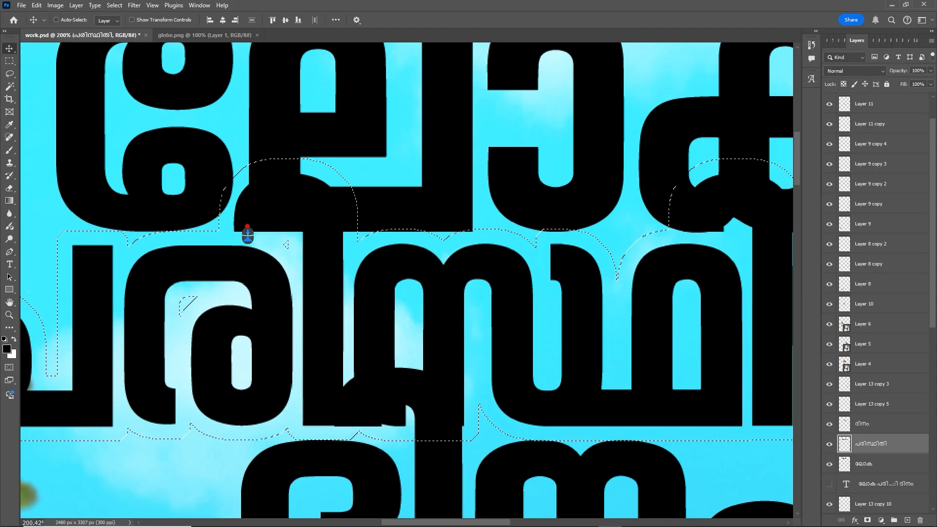
pyautogui.scroll(-2, 286, 244)
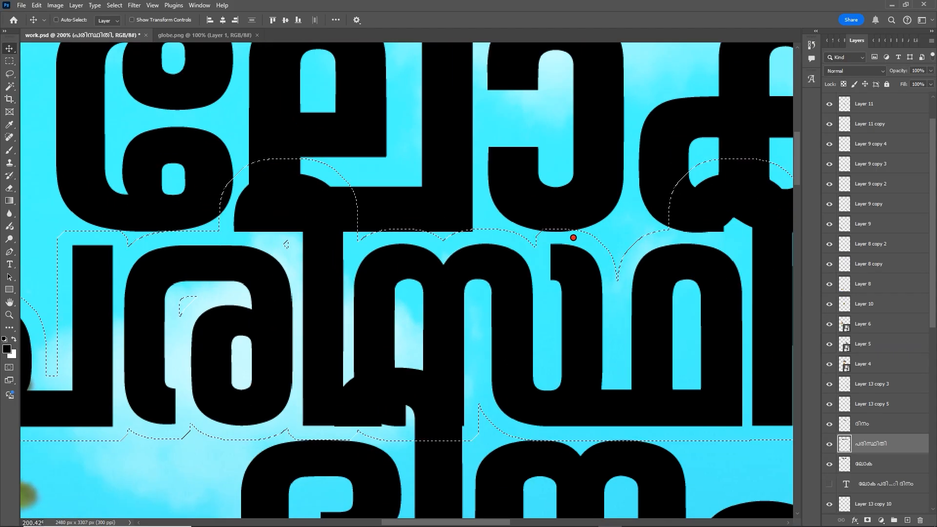
pyautogui.scroll(-2, 575, 240)
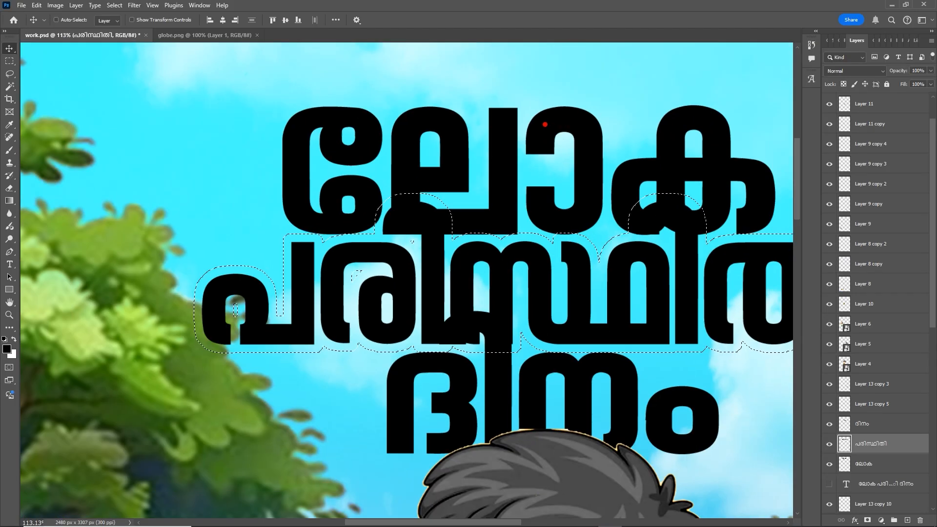
pyautogui.rightClick(580, 125)
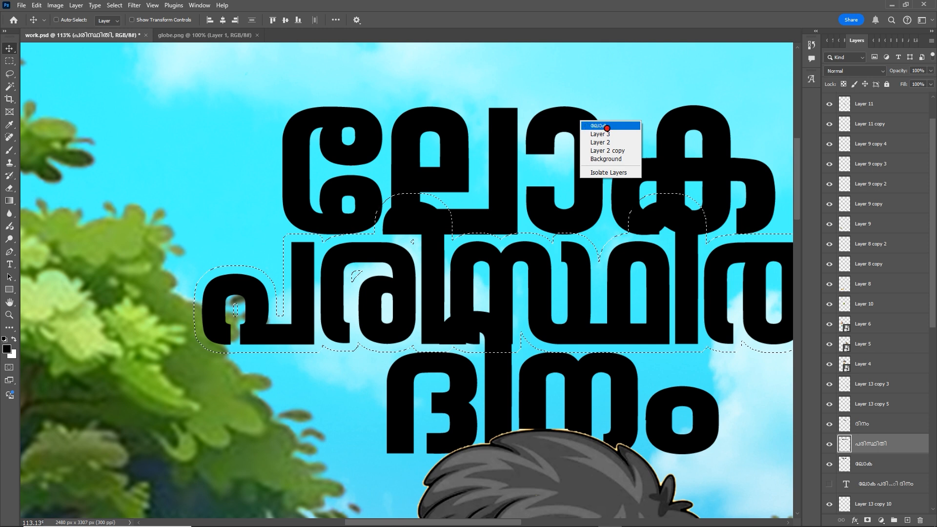
pyautogui.click(601, 126)
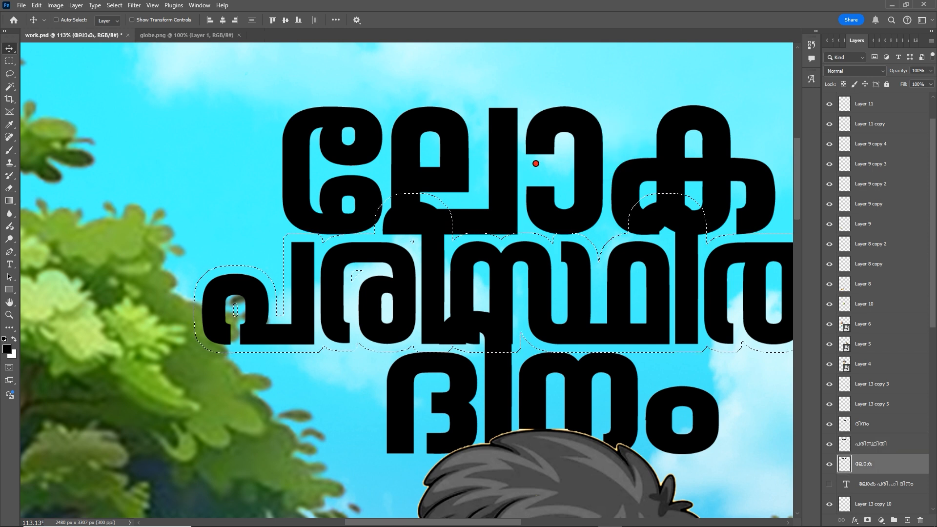
pyautogui.press('Delete')
pyautogui.scroll(-2, 421, 161)
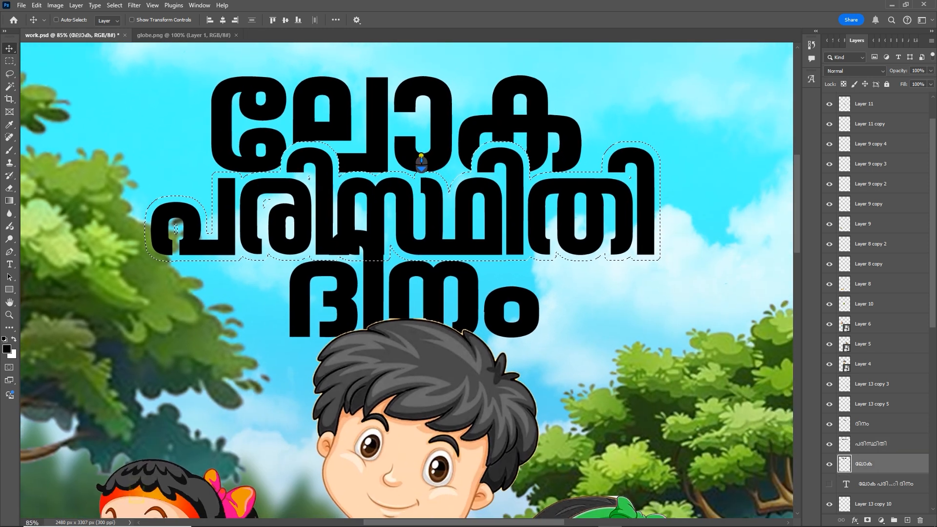
# Step: Make the ദിനം layer active and load its pixels as the new selection
pyautogui.scroll(1, 373, 170)
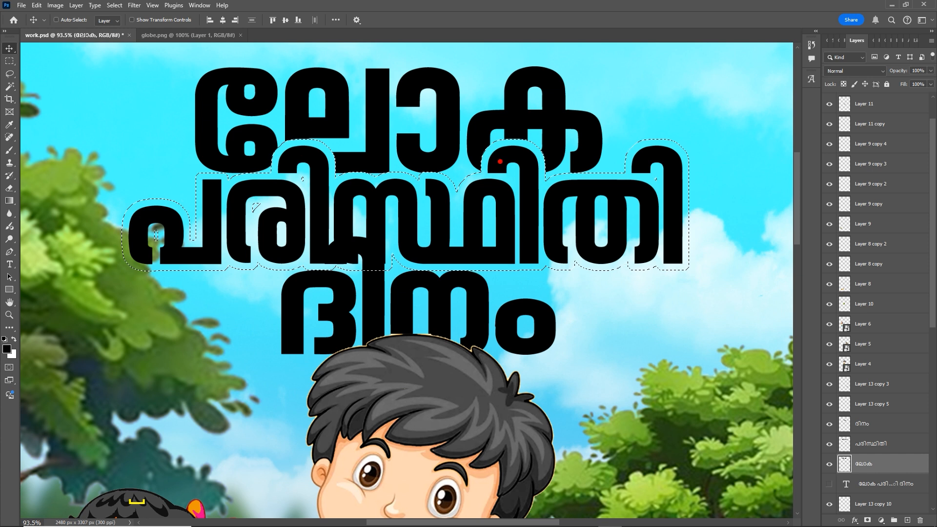
pyautogui.scroll(-3, 476, 337)
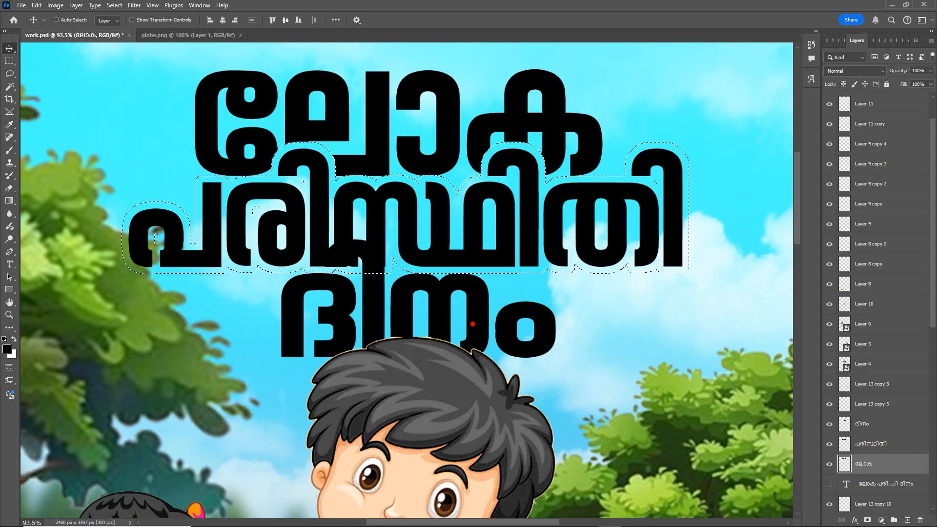
pyautogui.rightClick(475, 327)
pyautogui.click(512, 329)
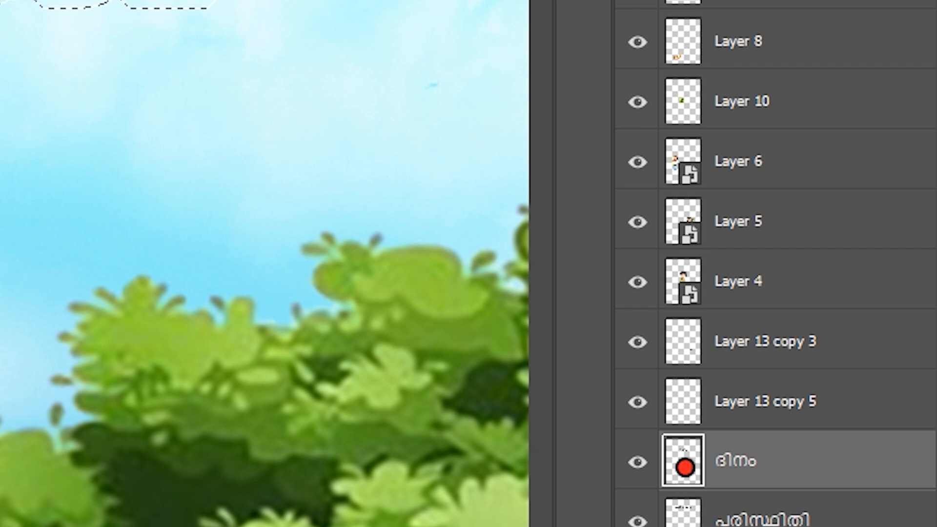
pyautogui.rightClick(685, 464)
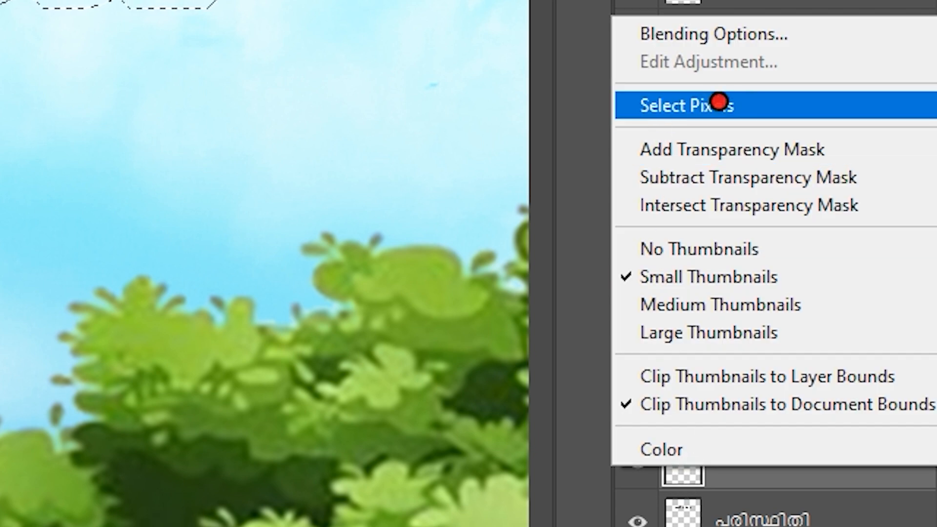
pyautogui.click(191, 305)
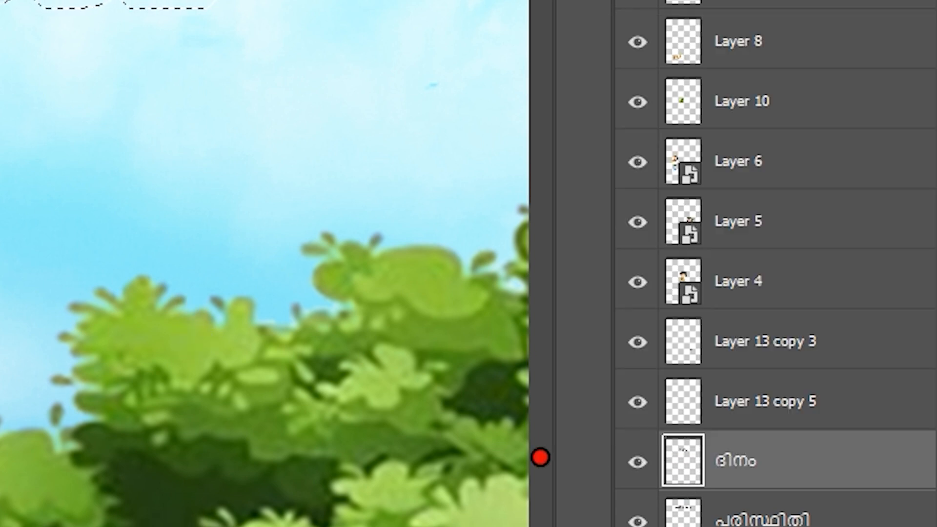
pyautogui.keyDown('ctrl'); pyautogui.click(683, 468); pyautogui.keyUp('ctrl')
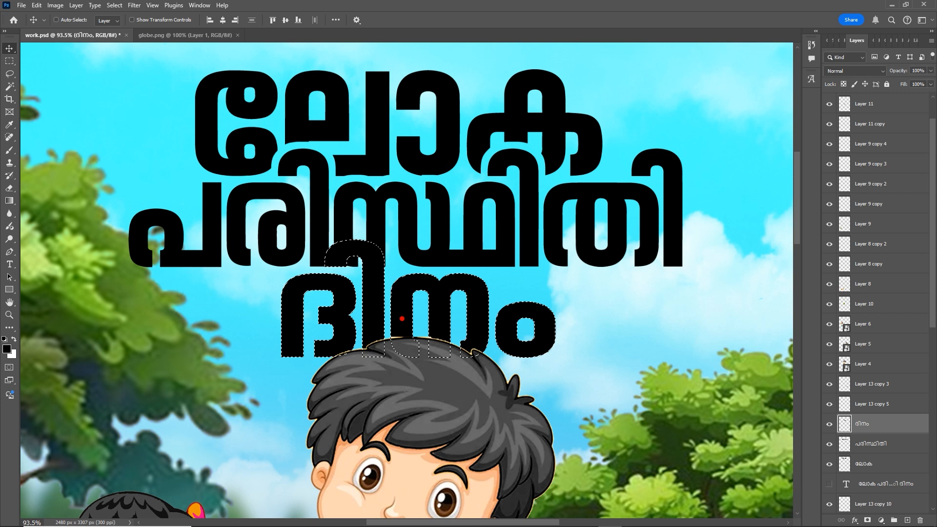
# Step: Expand the selection around ദിനം by 15 pixels
pyautogui.scroll(1, 400, 315)
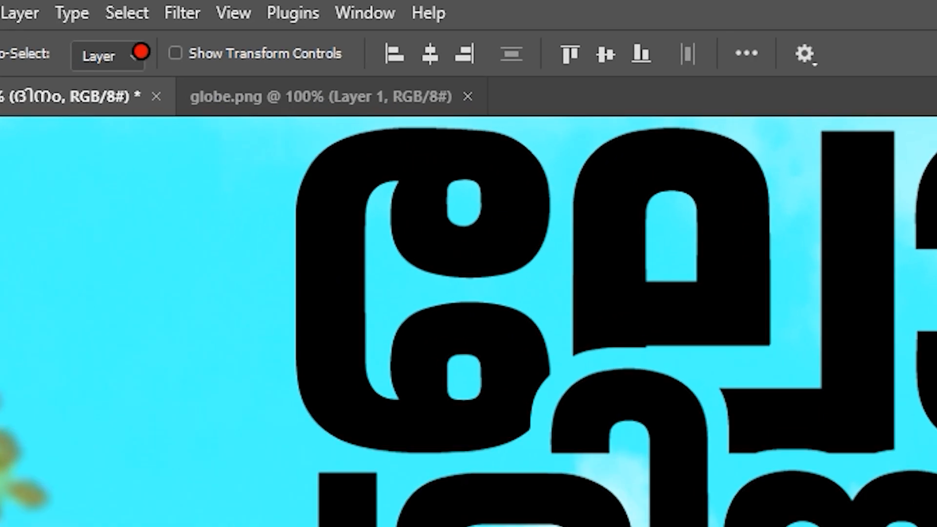
pyautogui.click(116, 5)
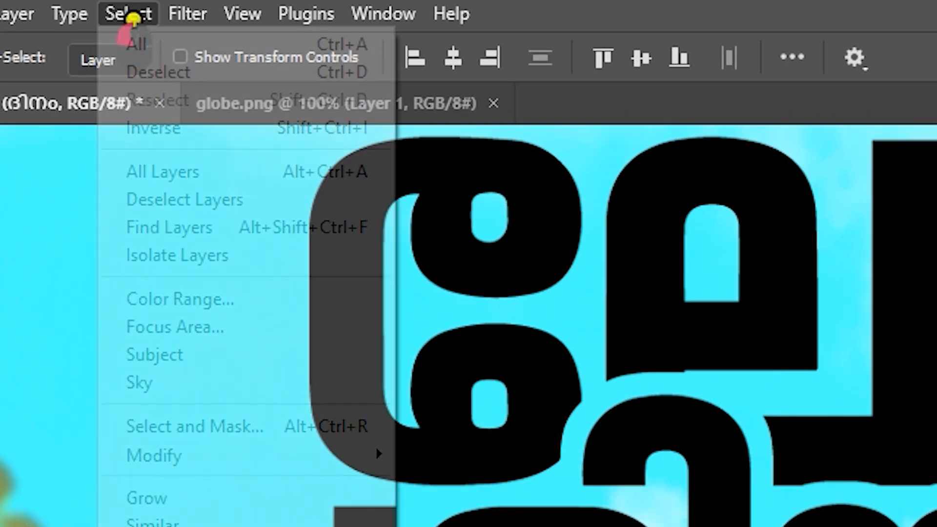
pyautogui.moveTo(303, 452)
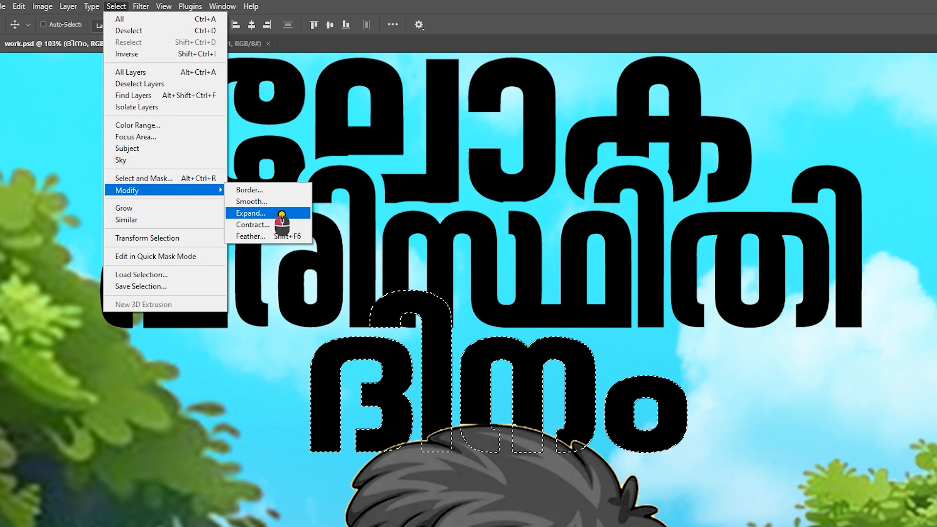
pyautogui.click(552, 511)
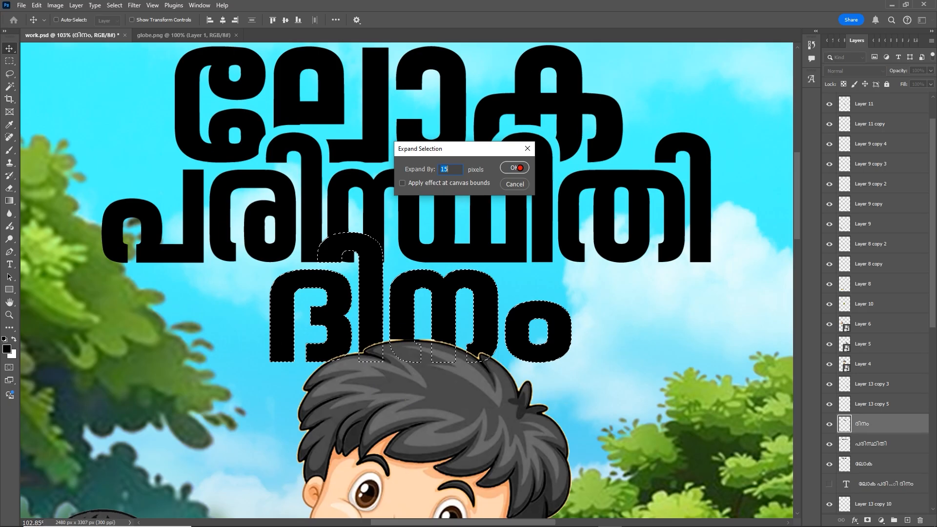
pyautogui.click(614, 184)
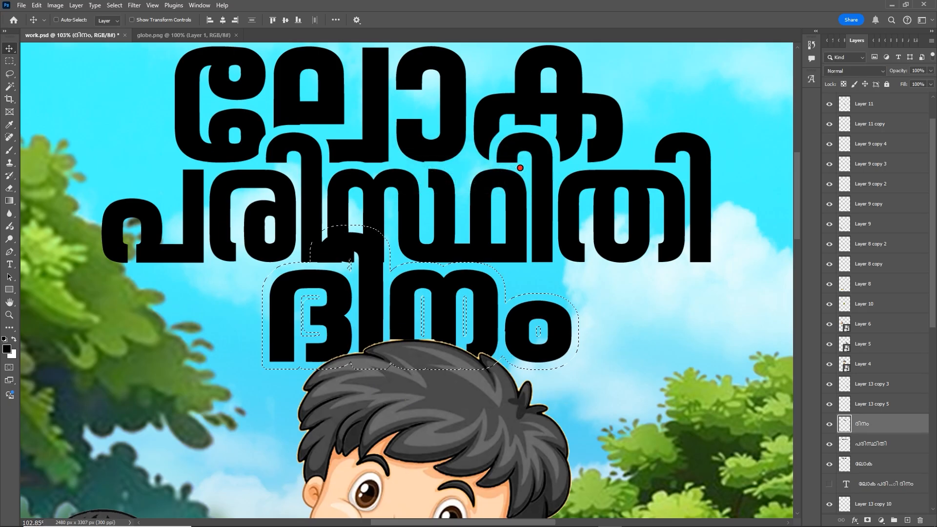
# Step: Delete the part of the പരിസ്ഥിതി layer inside the expanded ദിനം selection, and clear the selection
pyautogui.rightClick(481, 222)
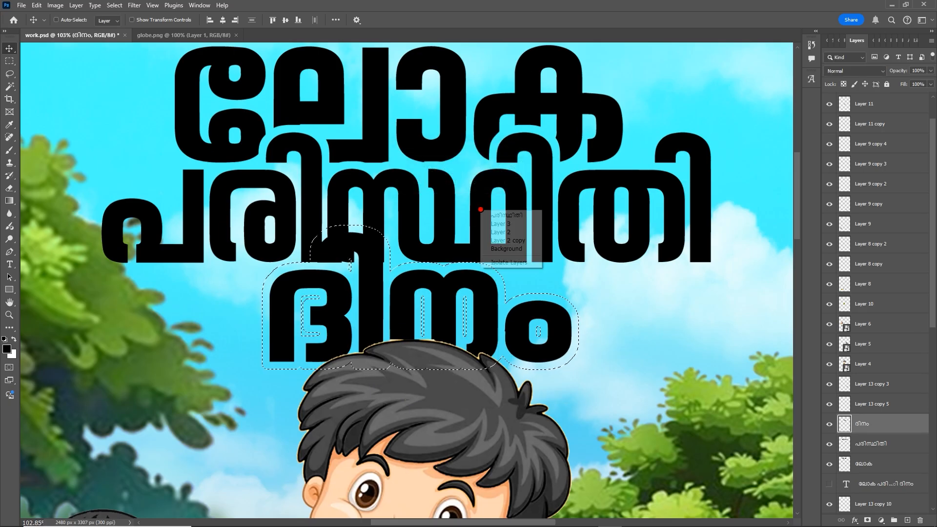
pyautogui.click(487, 213)
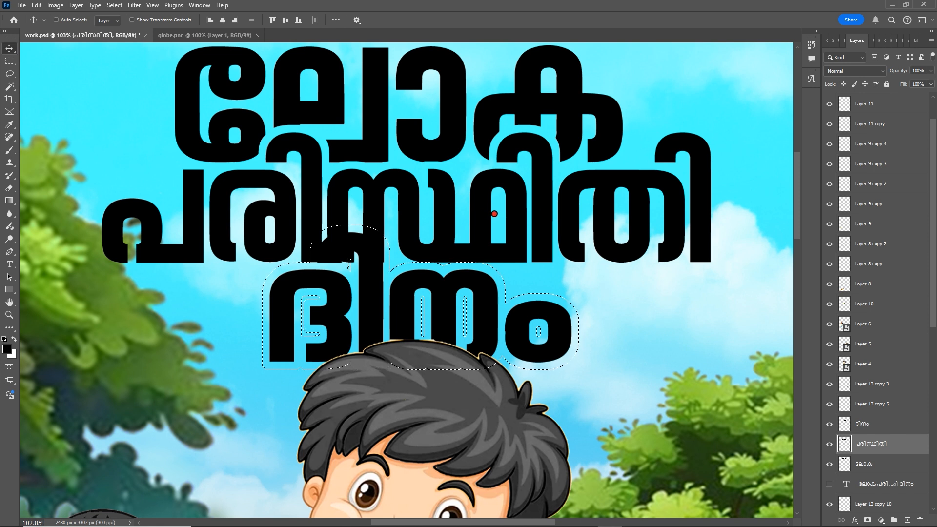
pyautogui.press('Delete')
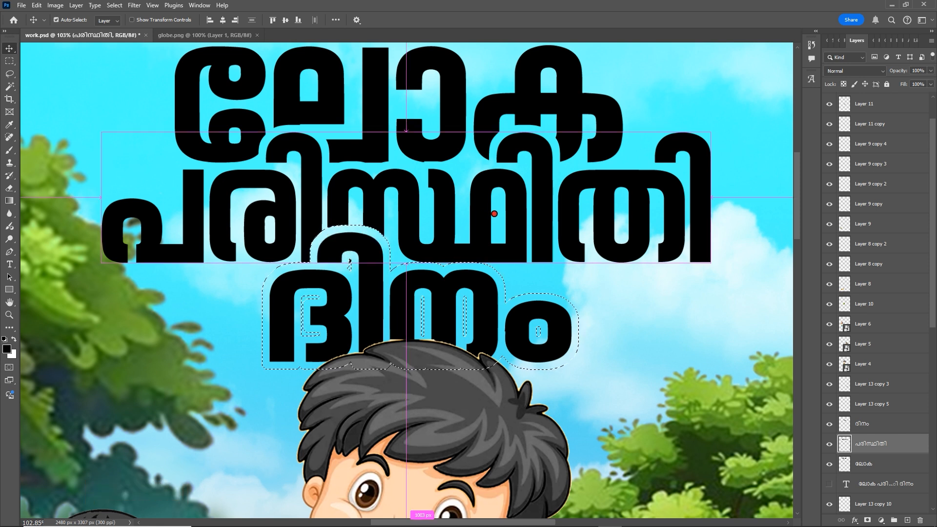
pyautogui.hotkey('ctrl', 'd')
pyautogui.click(110, 5)
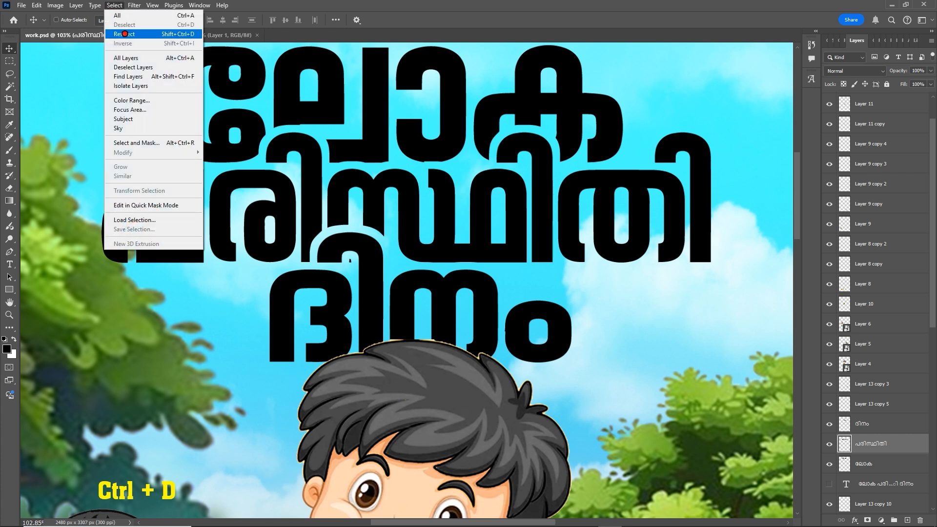
pyautogui.click(384, 185)
pyautogui.scroll(-5, 474, 224)
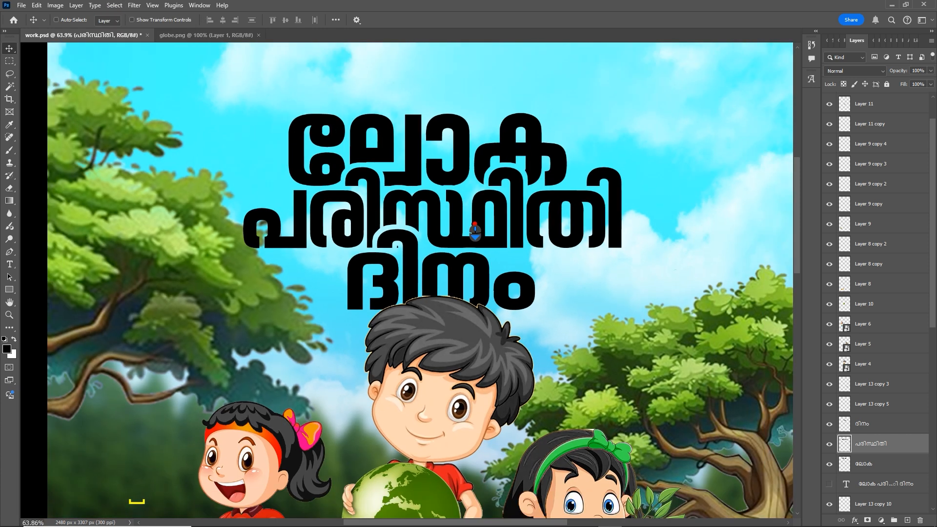
pyautogui.scroll(2, 519, 207)
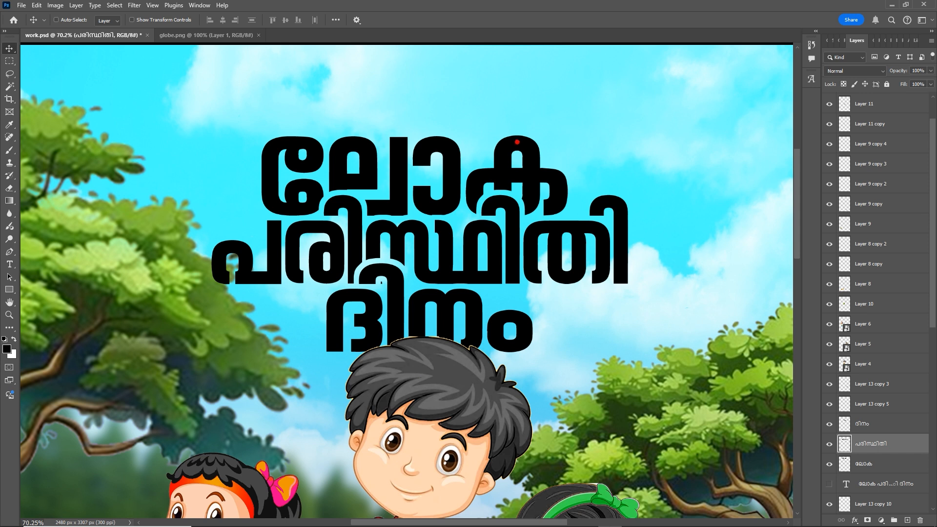
# Step: Select the ലോക, പരിസ്ഥിതി and ദിനം layers together and move the title slightly up, clear of the boy's hair
pyautogui.rightClick(517, 142)
pyautogui.click(540, 148)
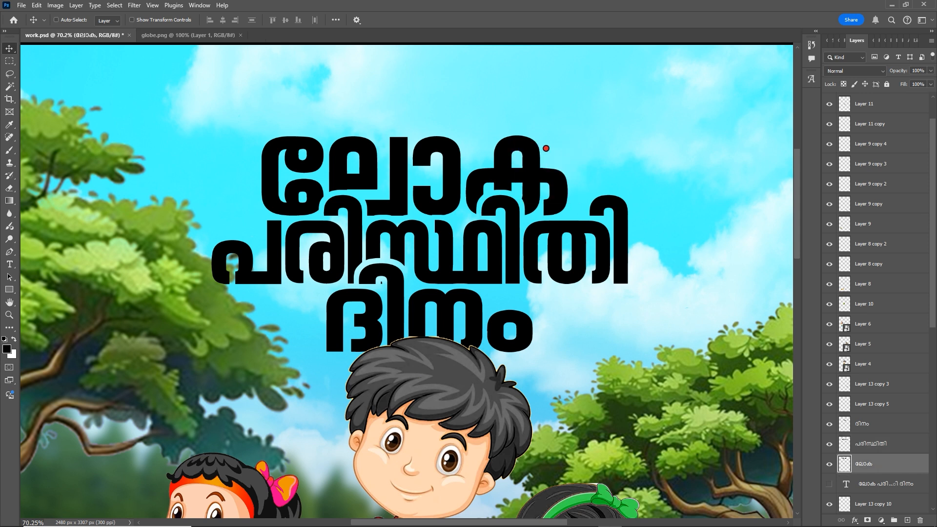
pyautogui.press('ctrl')
pyautogui.keyDown('ctrl'); pyautogui.keyDown('shift'); pyautogui.click(576, 230); pyautogui.keyUp('shift'); pyautogui.keyUp('ctrl')
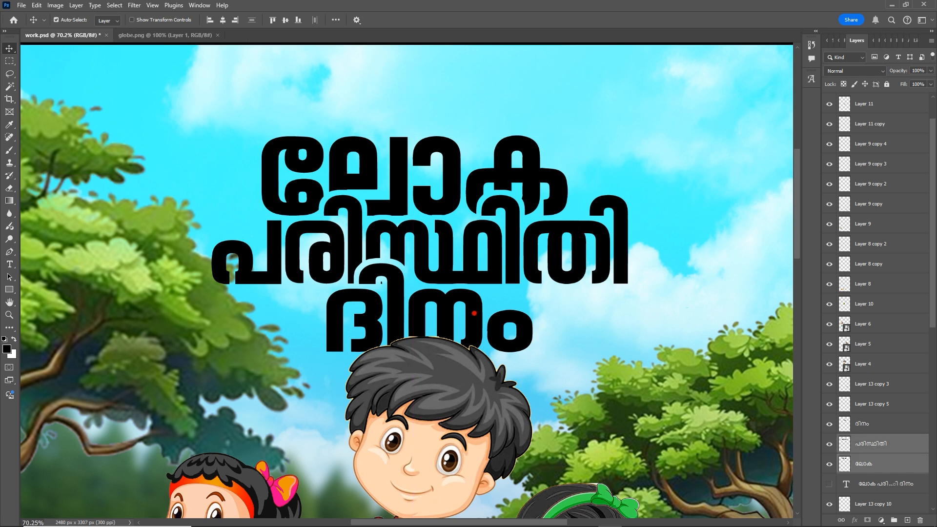
pyautogui.keyDown('ctrl'); pyautogui.keyDown('shift'); pyautogui.click(474, 313); pyautogui.keyUp('shift'); pyautogui.keyUp('ctrl')
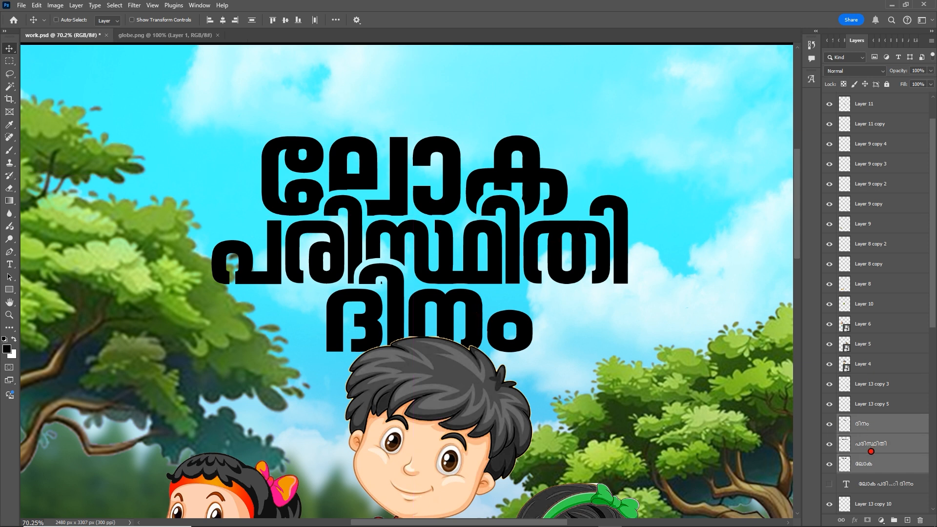
pyautogui.moveTo(494, 239); pyautogui.dragTo(520, 213)
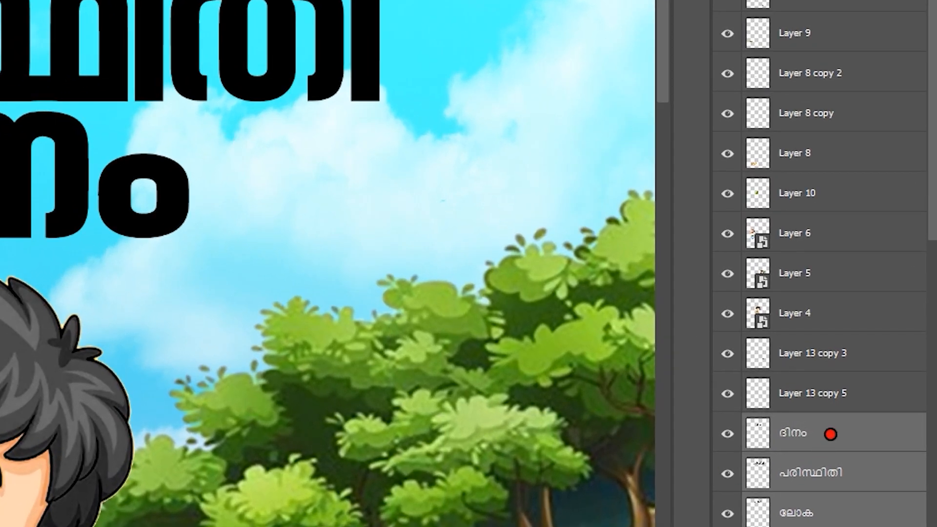
# Step: Merge the three title word layers and shift the merged title slightly down so its last line tucks behind the boy's hair
pyautogui.rightClick(830, 434)
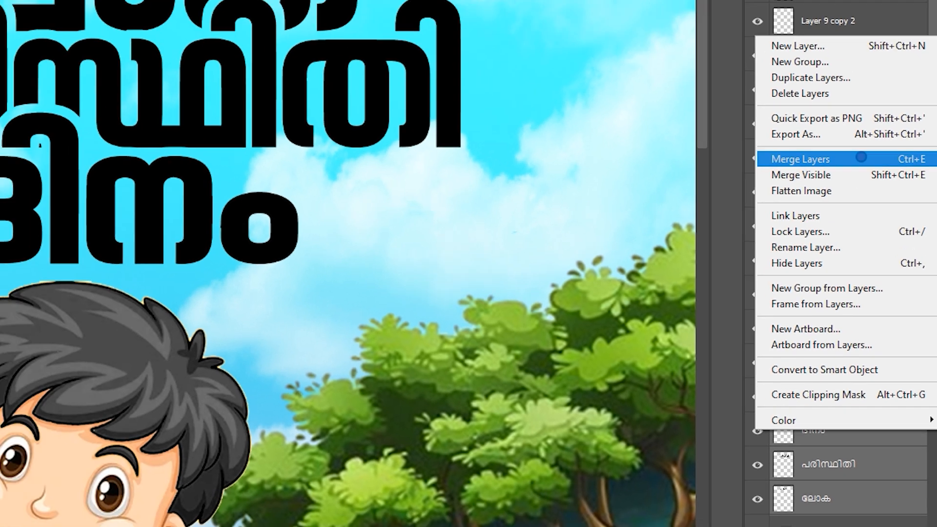
pyautogui.click(849, 114)
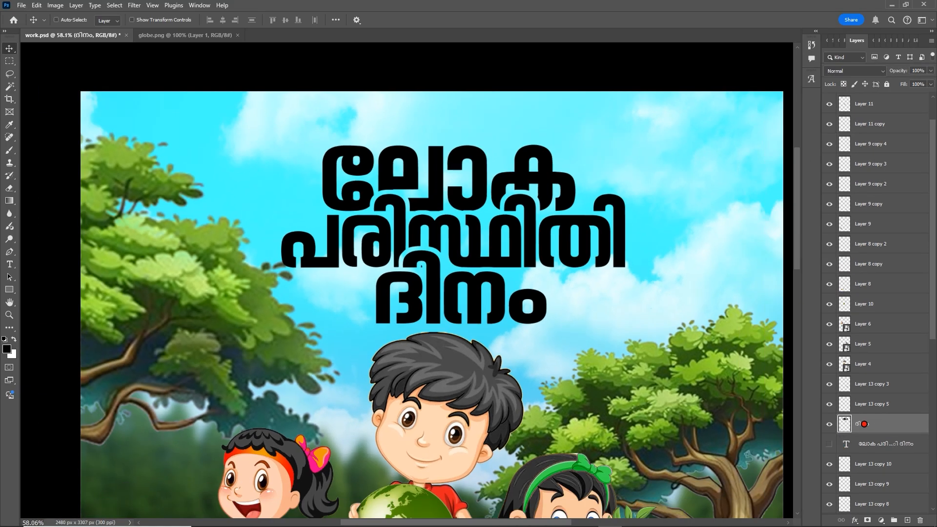
pyautogui.scroll(-3, 432, 303)
pyautogui.moveTo(489, 277); pyautogui.dragTo(468, 244)
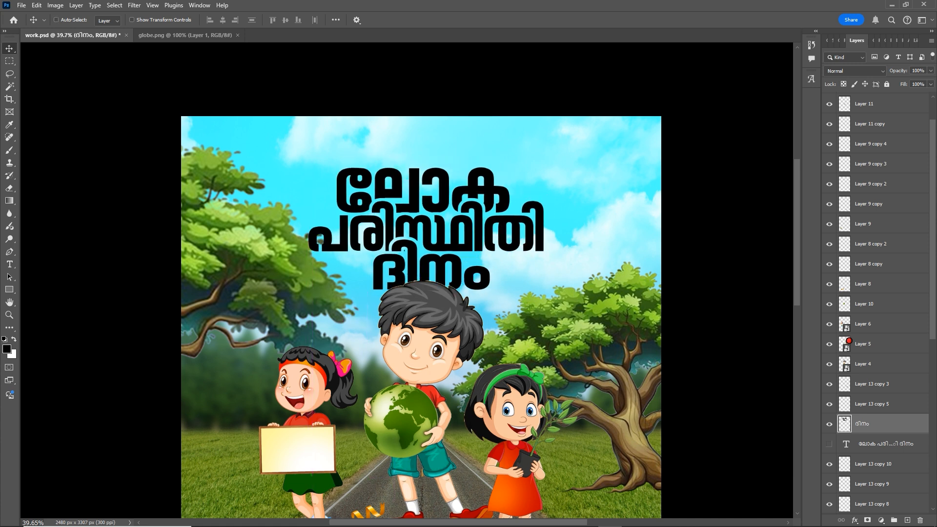
# Step: Send the merged title layer to the back, and raise it through the stack until it sits directly above Layer 3
pyautogui.hotkey('ctrl', 'shift', '[')
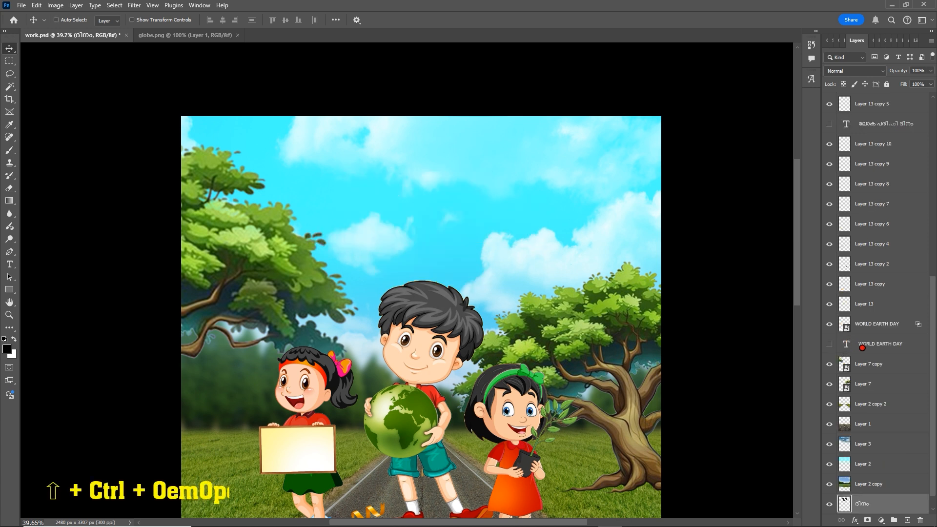
pyautogui.scroll(-1, 881, 349)
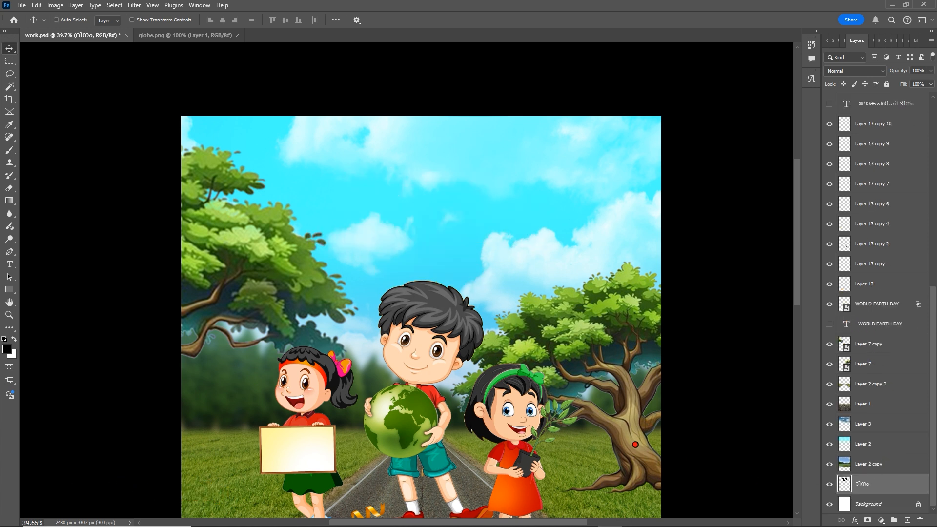
pyautogui.press('ctrl')
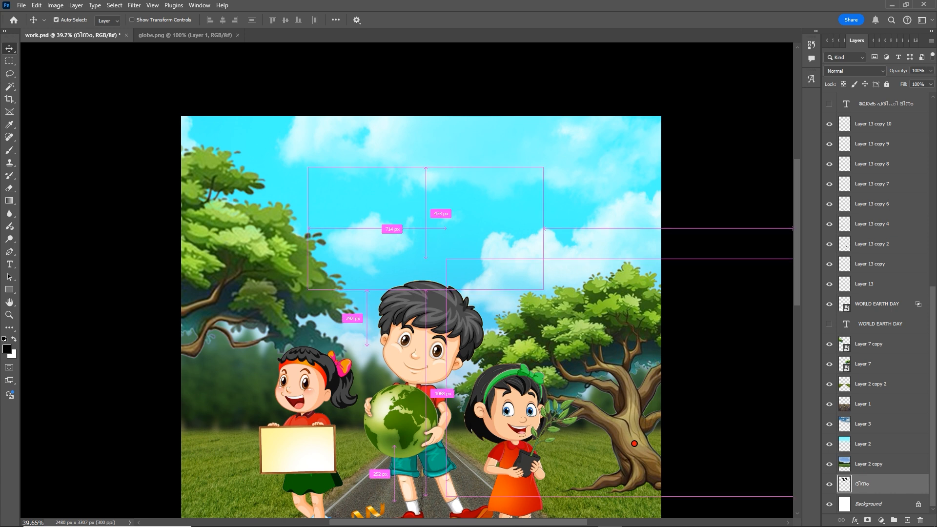
pyautogui.hotkey('ctrl', ']')
pyautogui.hotkey('ctrl', ']')
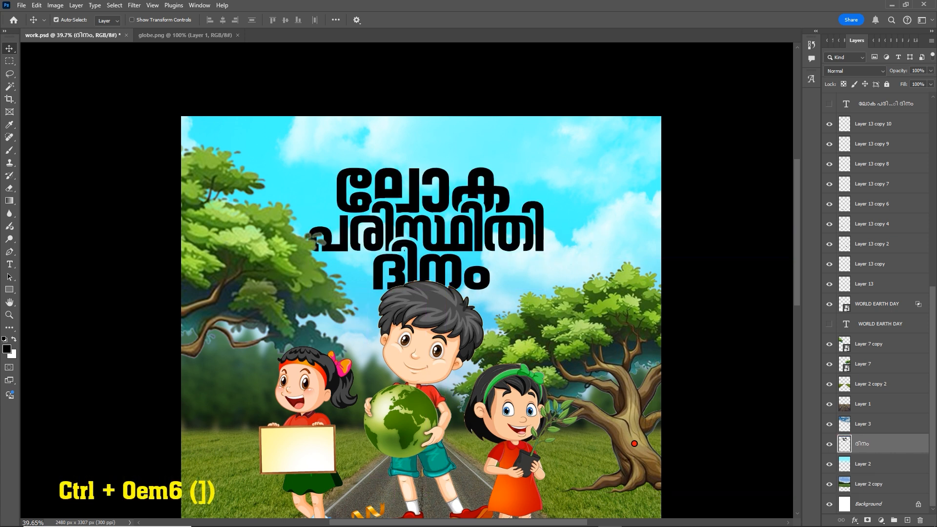
pyautogui.hotkey('ctrl', ']')
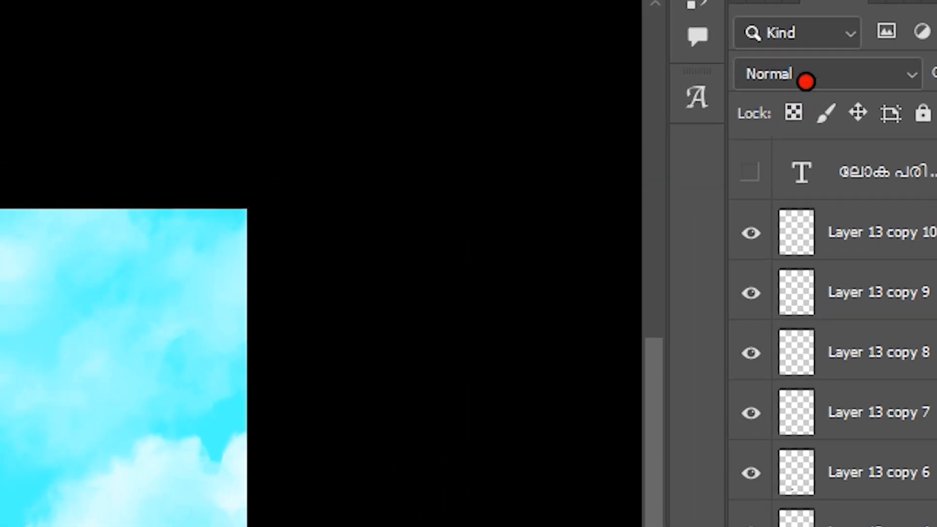
# Step: Set the merged title layer's blend mode to Overlay and duplicate the layer in place
pyautogui.click(849, 72)
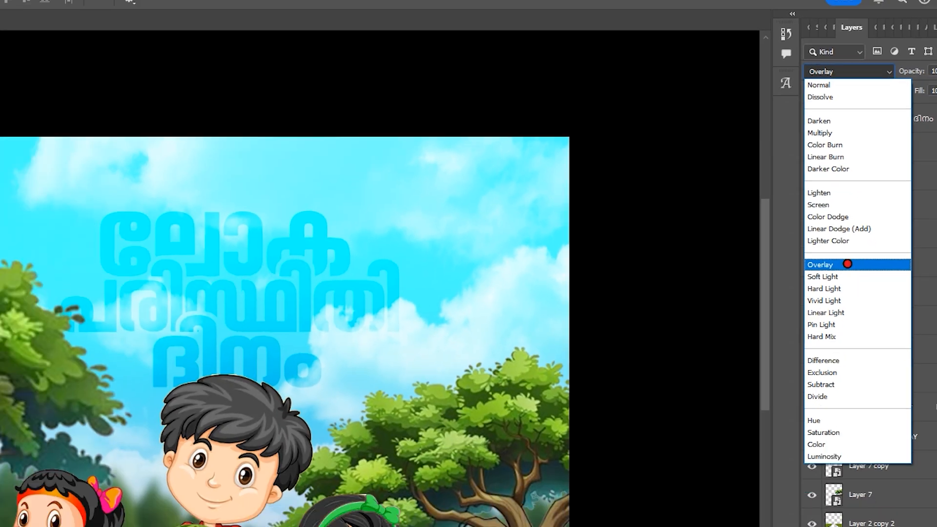
pyautogui.click(828, 476)
pyautogui.click(462, 230)
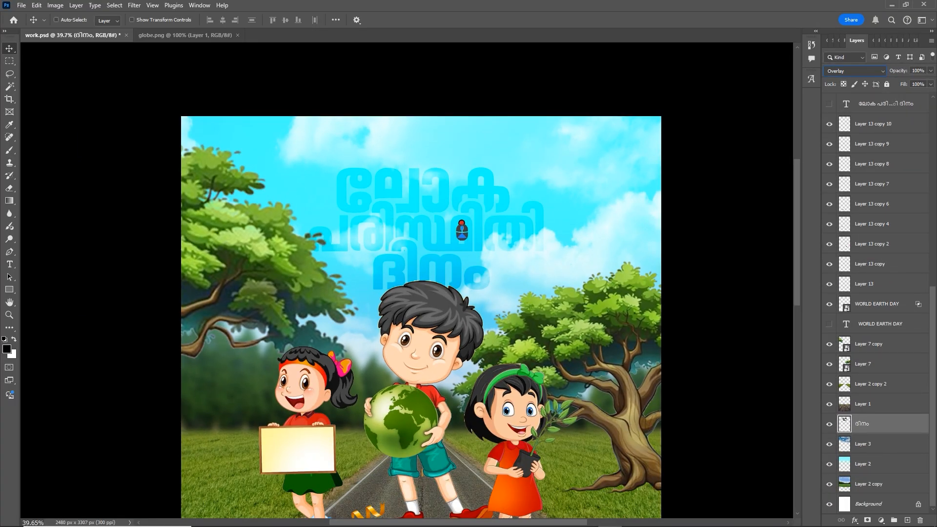
pyautogui.scroll(2, 479, 213)
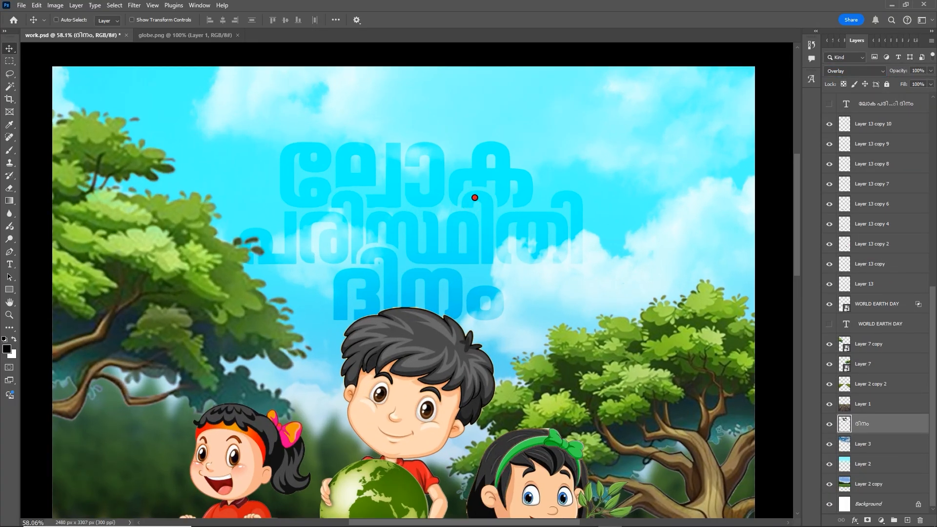
pyautogui.press('ctrl')
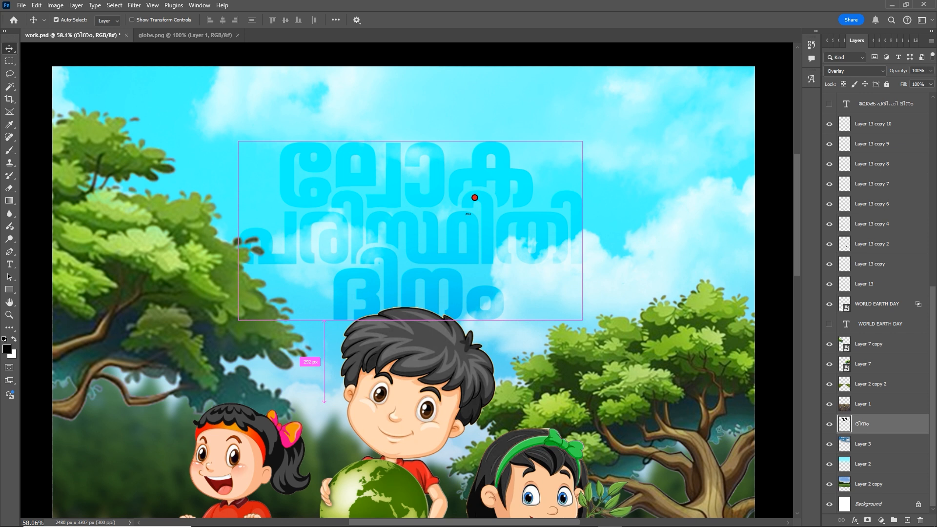
pyautogui.hotkey('ctrl', 'j')
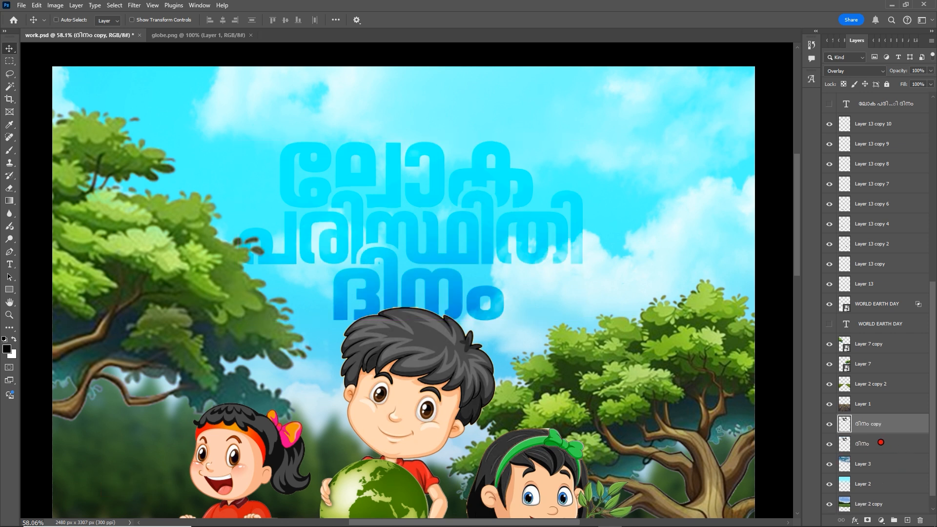
# Step: Try placing both title layers below Layer 3, and return them to directly above it
pyautogui.scroll(-1, 879, 422)
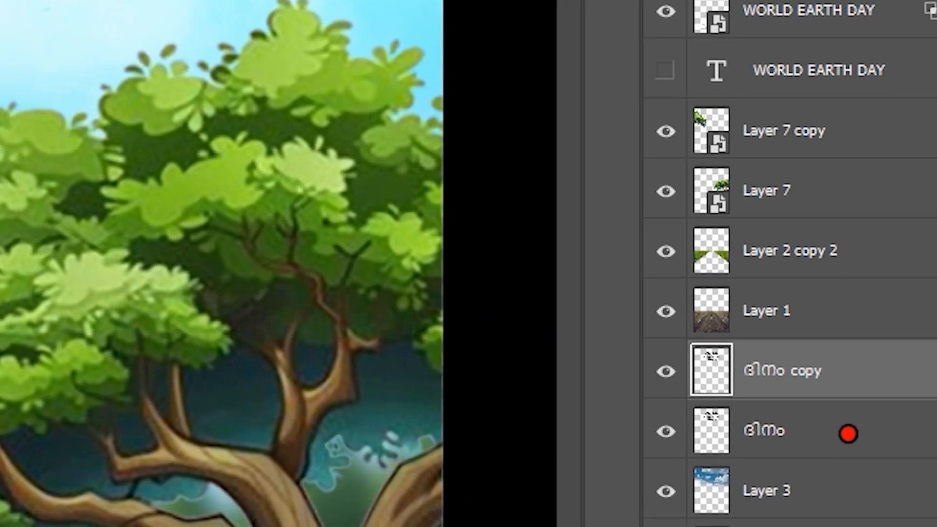
pyautogui.keyDown('ctrl'); pyautogui.click(820, 434); pyautogui.keyUp('ctrl')
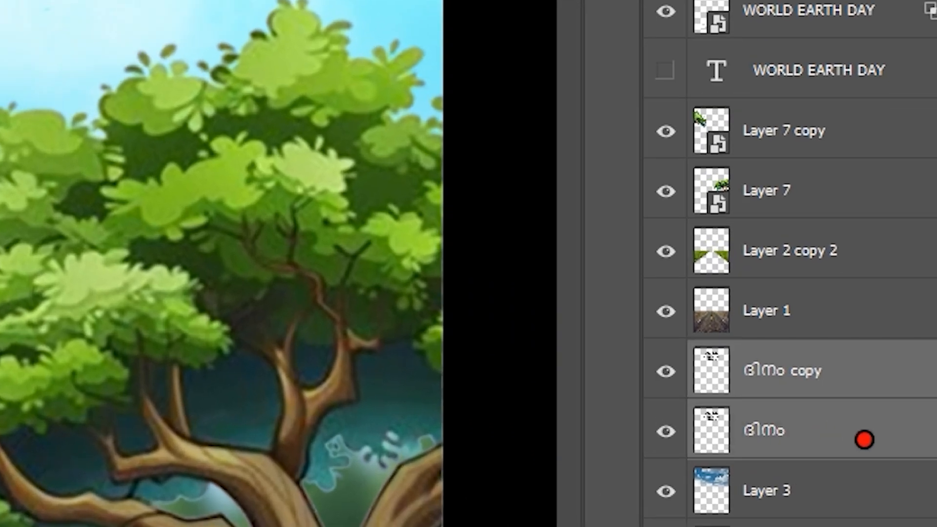
pyautogui.moveTo(851, 438); pyautogui.dragTo(848, 510)
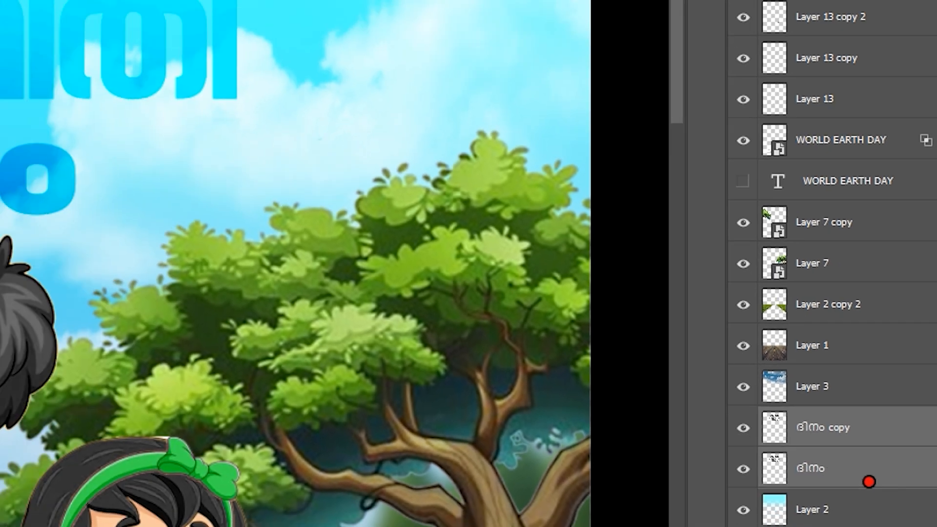
pyautogui.moveTo(844, 478); pyautogui.dragTo(838, 375)
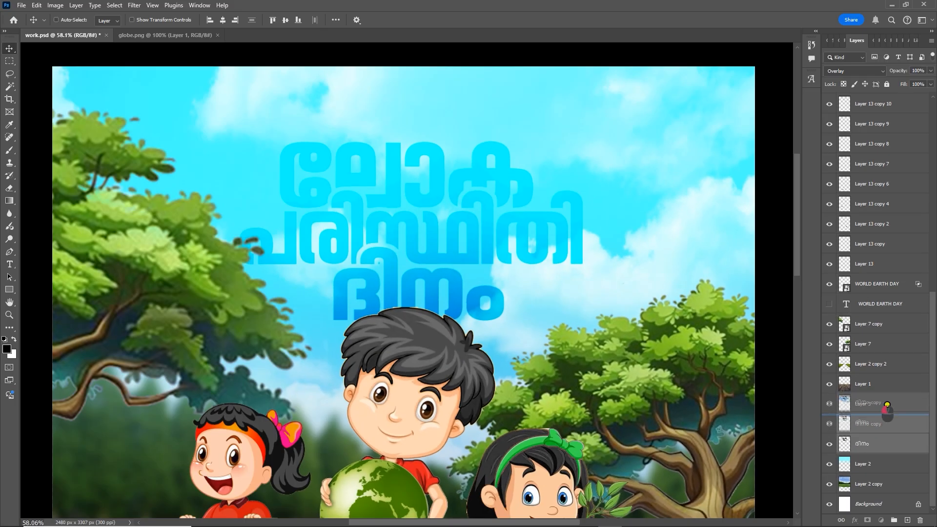
pyautogui.moveTo(887, 405); pyautogui.dragTo(887, 400)
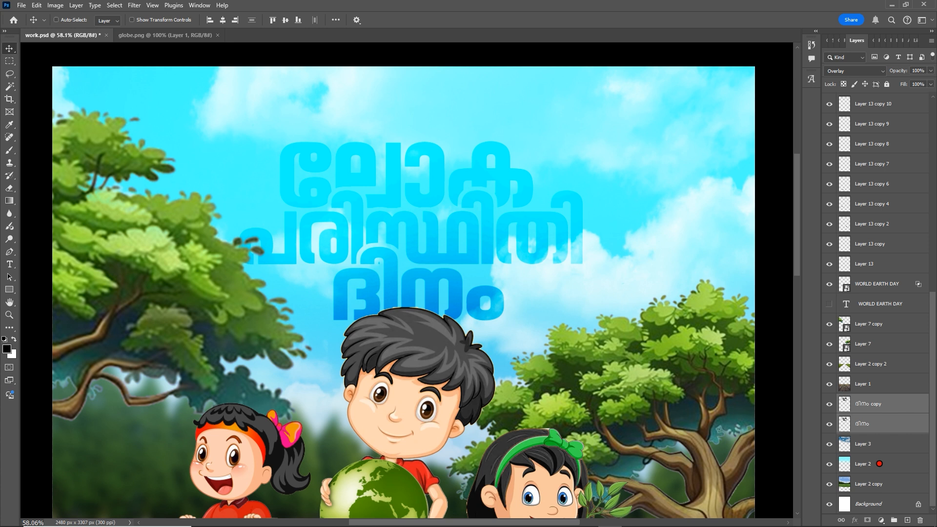
# Step: Hide and restore Layer 2 to compare the sky behind the title, and set Layer 2's opacity to 65%
pyautogui.click(880, 464)
pyautogui.click(828, 466)
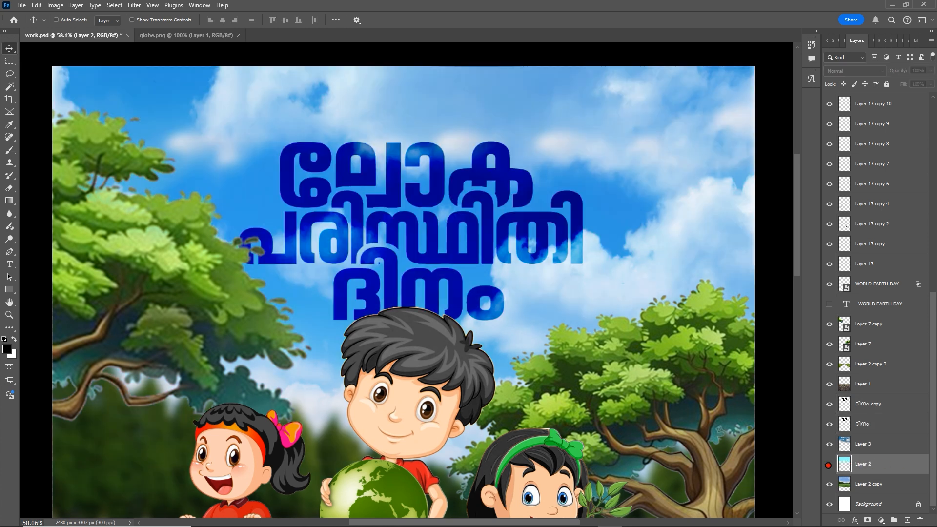
pyautogui.scroll(-5, 687, 418)
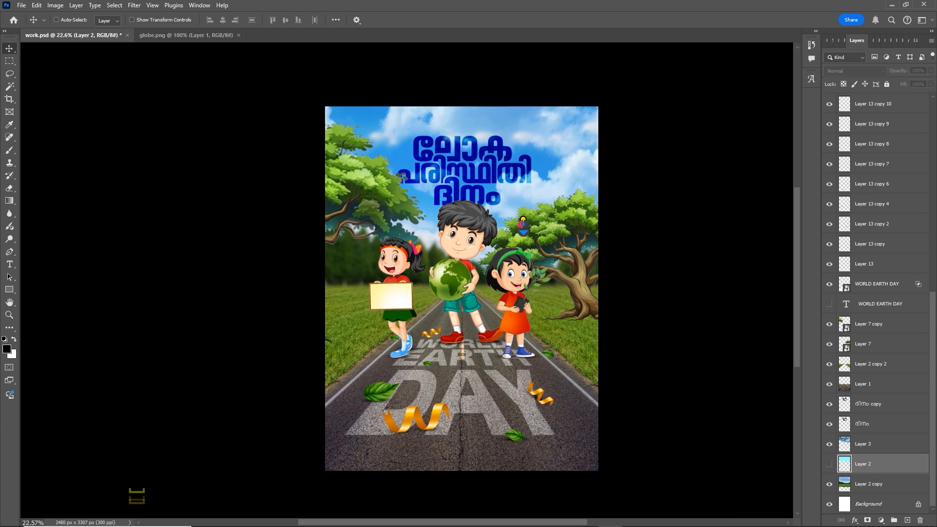
pyautogui.scroll(2, 486, 206)
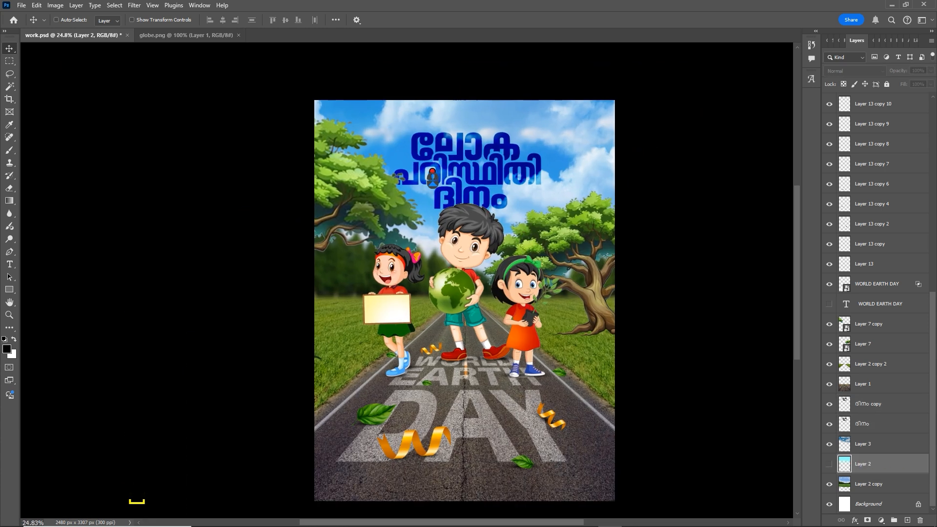
pyautogui.scroll(-2, 478, 151)
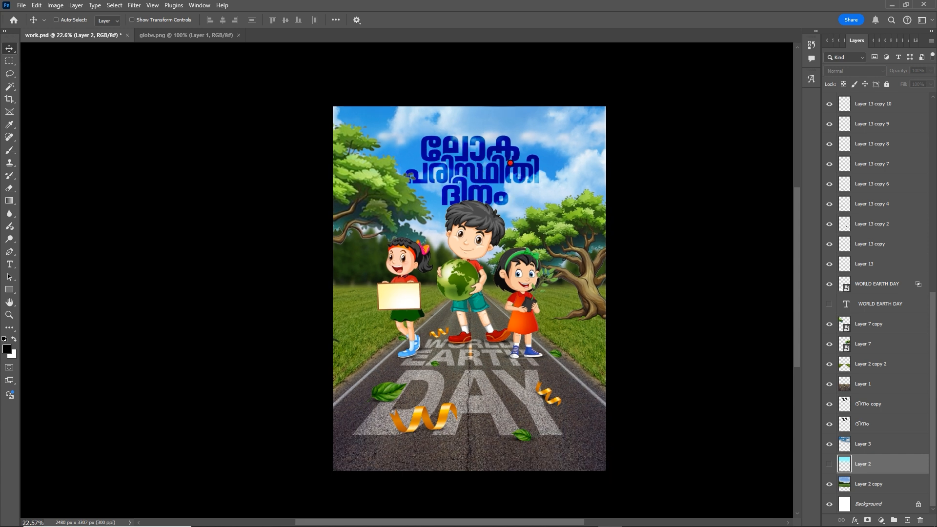
pyautogui.scroll(1, 511, 163)
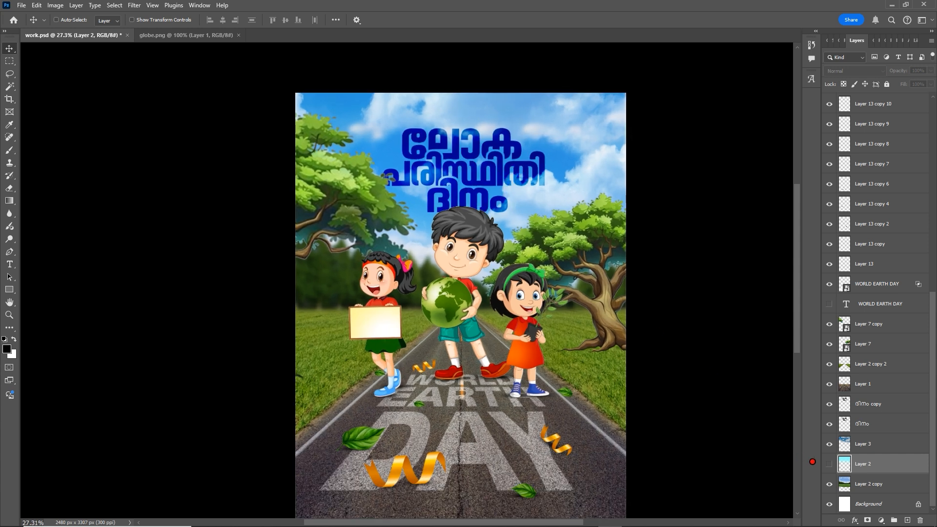
pyautogui.click(829, 466)
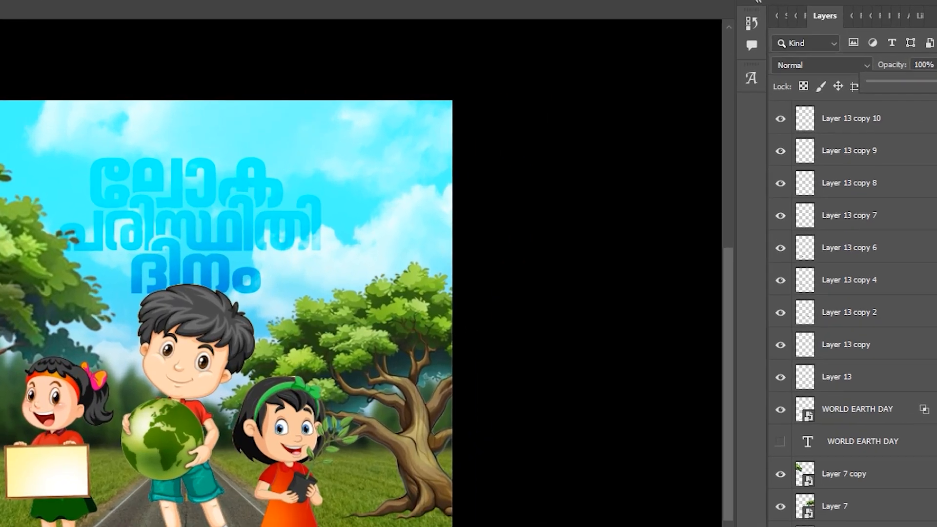
pyautogui.moveTo(934, 68); pyautogui.dragTo(919, 84)
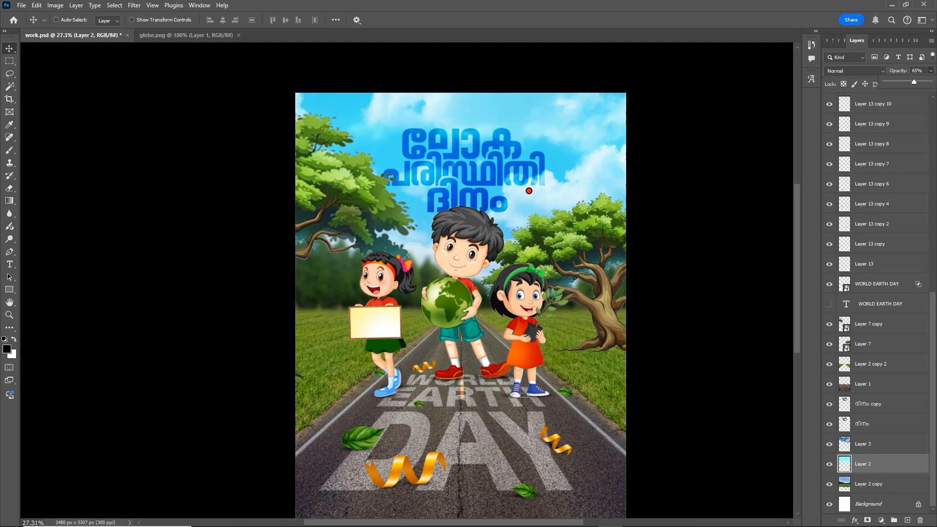
# Step: Examine the blended Malayalam title up close and against the whole poster
pyautogui.scroll(-2, 529, 191)
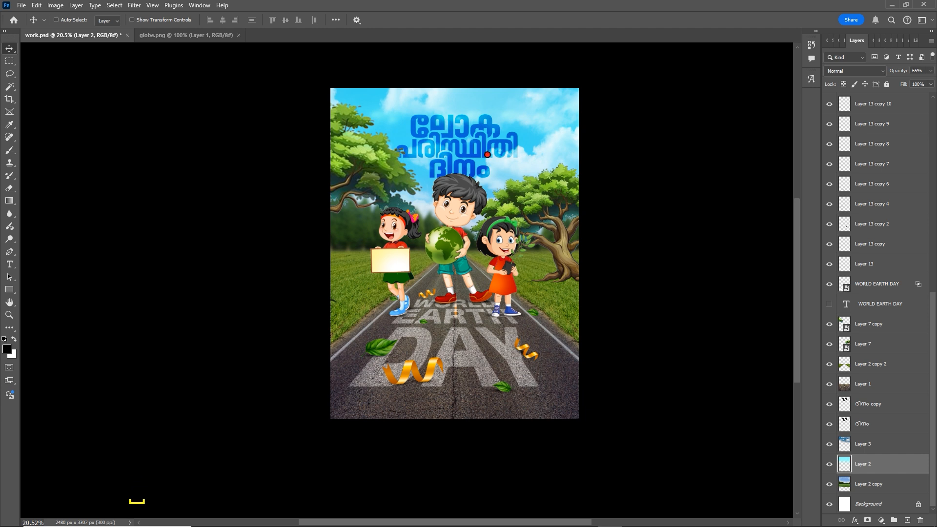
pyautogui.scroll(7, 487, 154)
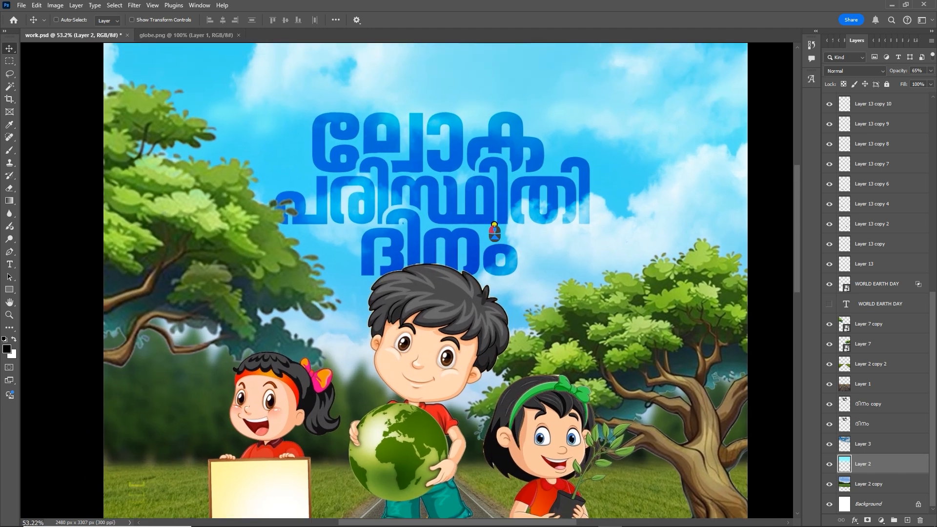
pyautogui.scroll(2, 610, 237)
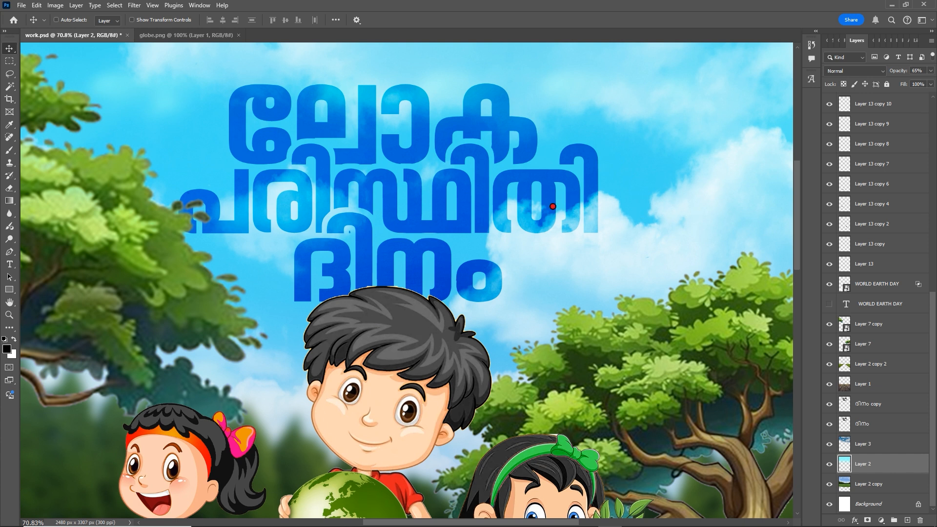
pyautogui.scroll(-10, 308, 196)
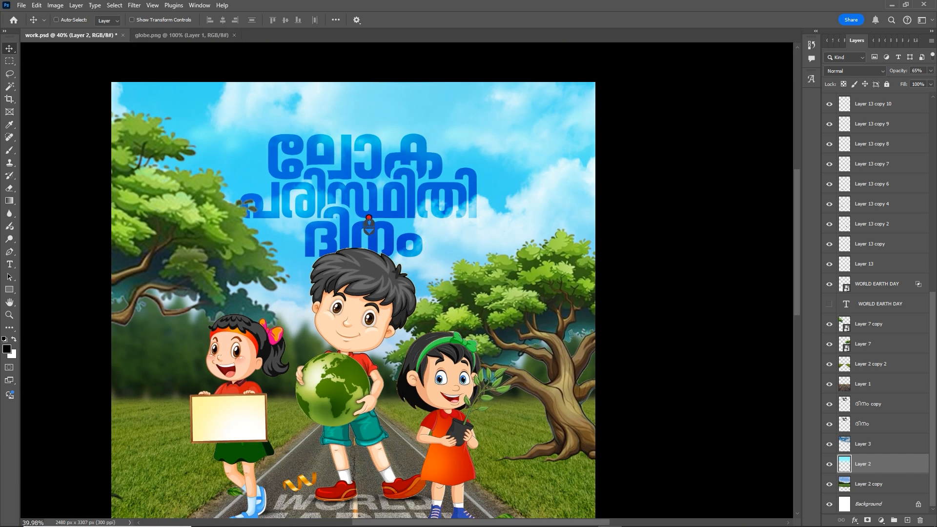
pyautogui.scroll(2, 479, 250)
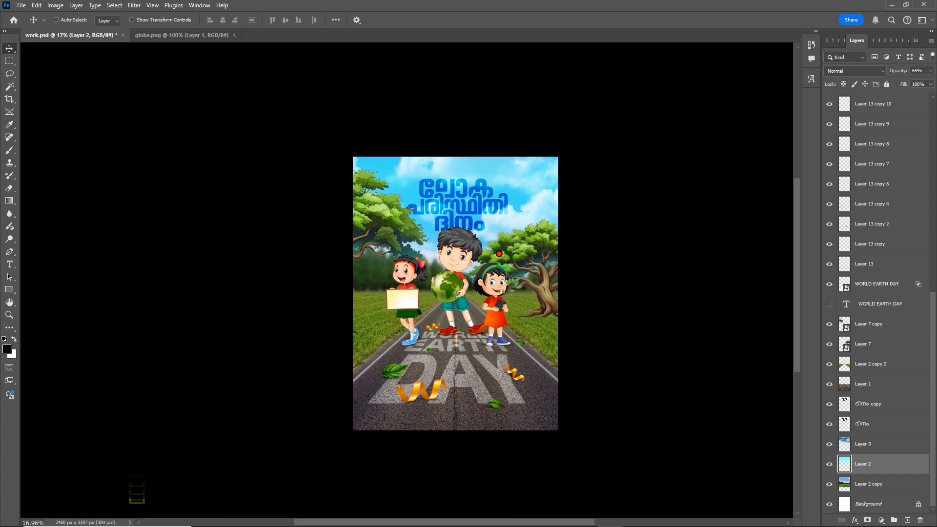
pyautogui.moveTo(536, 239); pyautogui.dragTo(544, 249)
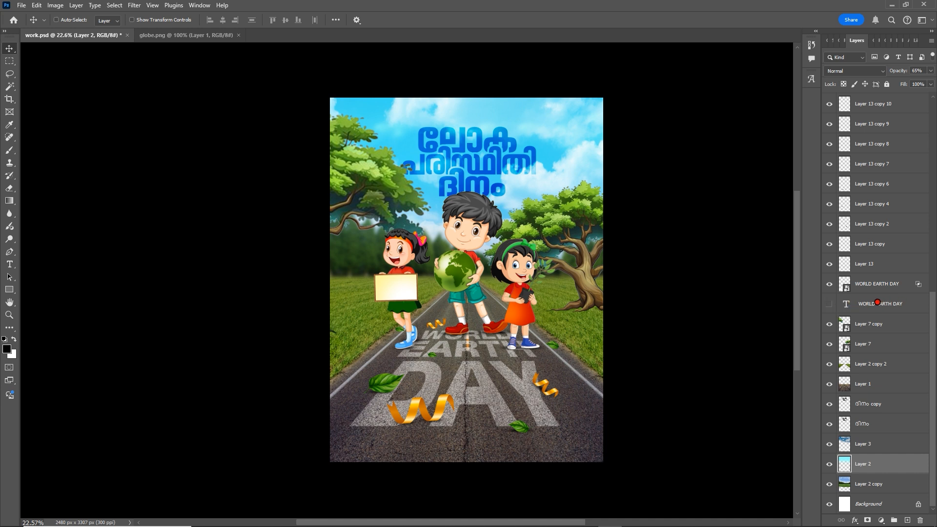
# Step: Show the hidden WORLD EARTH DAY text layer and move its text to the lower edge of the poster
pyautogui.click(879, 304)
pyautogui.click(830, 306)
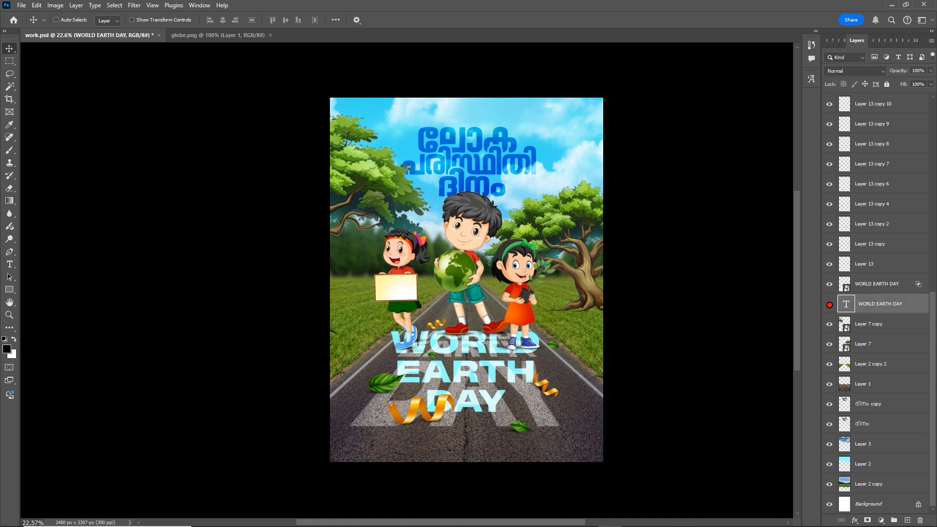
pyautogui.moveTo(490, 377); pyautogui.dragTo(487, 477)
# Step: Remove the line breaks in the WORLD EARTH DAY text so that it runs on a single line
pyautogui.press('t')
pyautogui.click(519, 453)
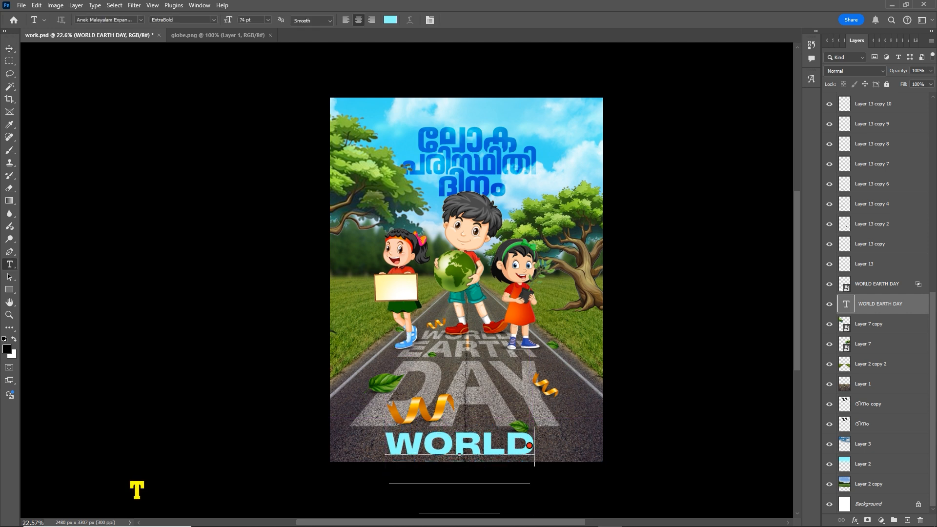
pyautogui.press('Delete')
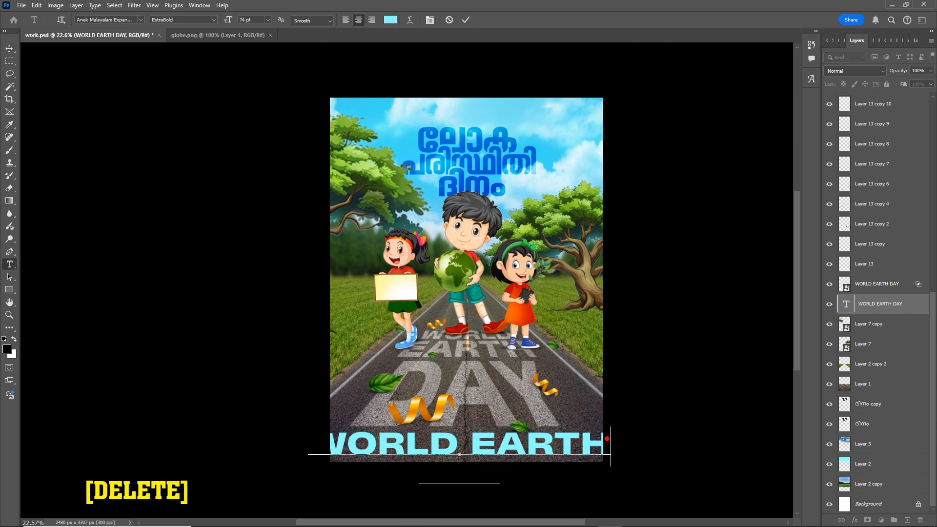
pyautogui.press('Delete')
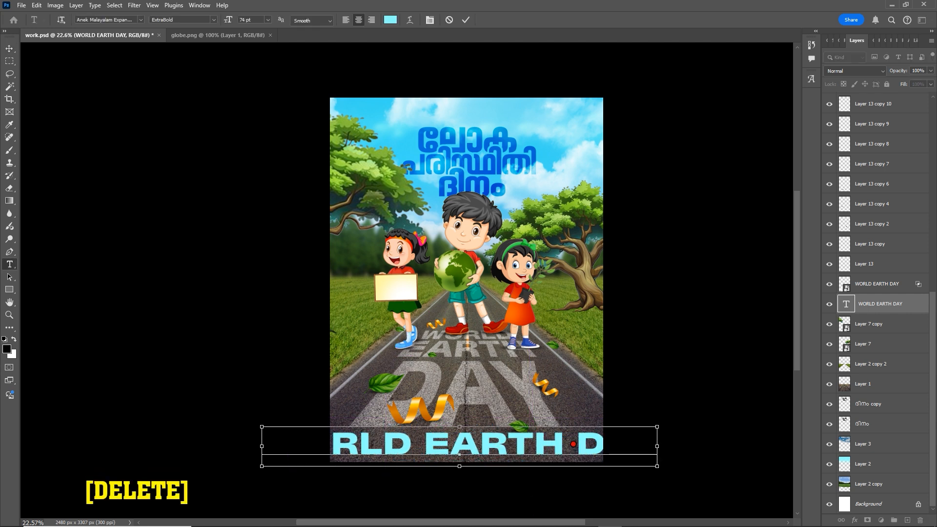
# Step: Set the whole WORLD EARTH DAY line to Heading Pro Wide Trial Book at 21 pt
pyautogui.hotkey('ctrl', 'a')
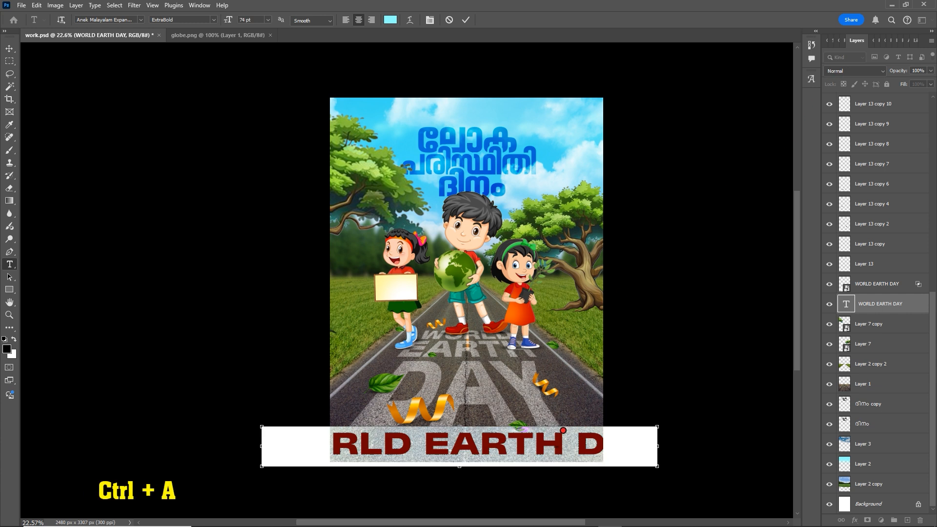
pyautogui.hotkey('ctrl', 't')
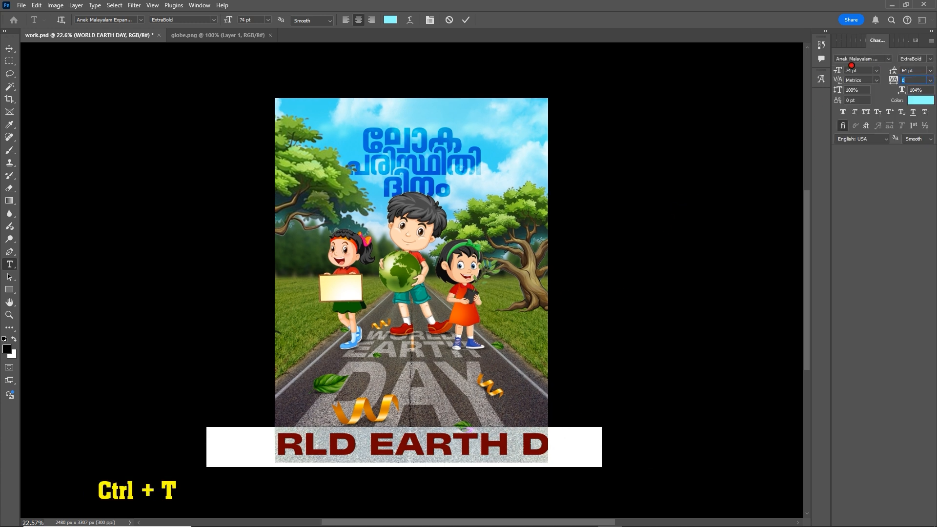
pyautogui.write('head')
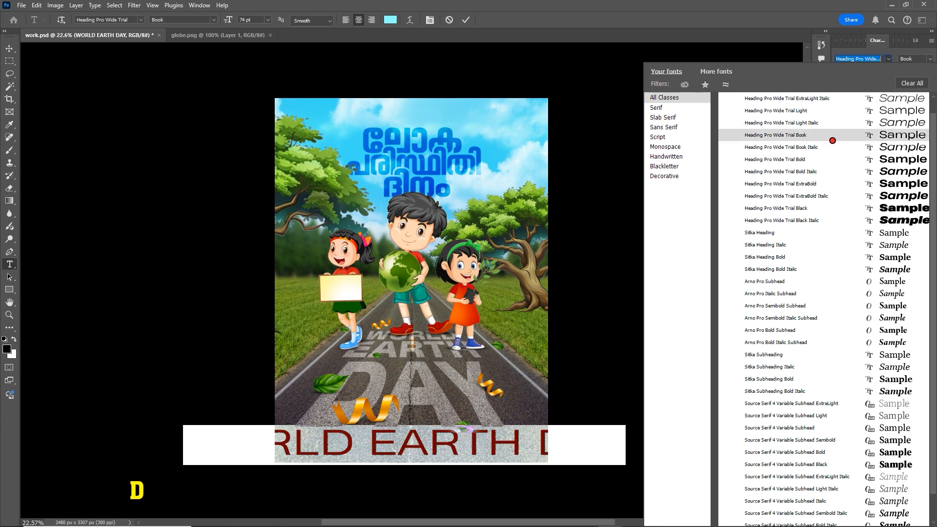
pyautogui.click(834, 140)
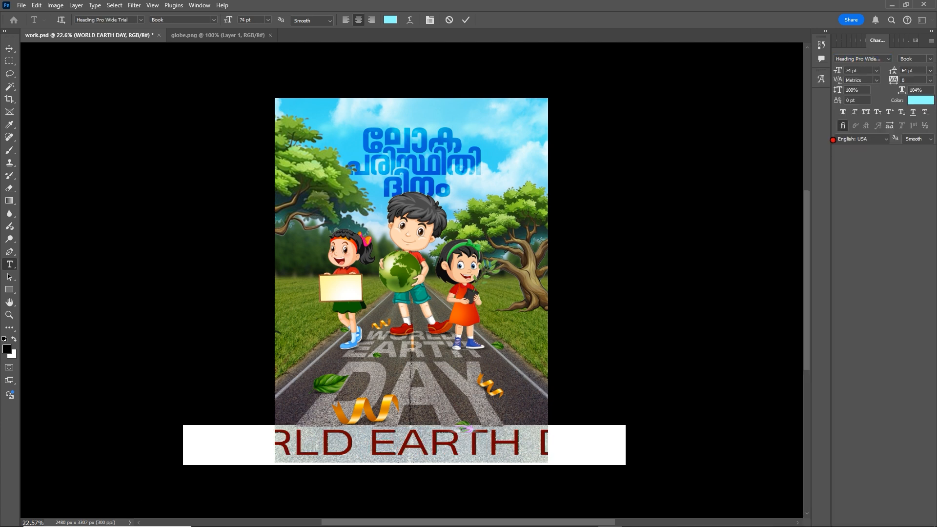
pyautogui.moveTo(840, 71); pyautogui.dragTo(813, 81)
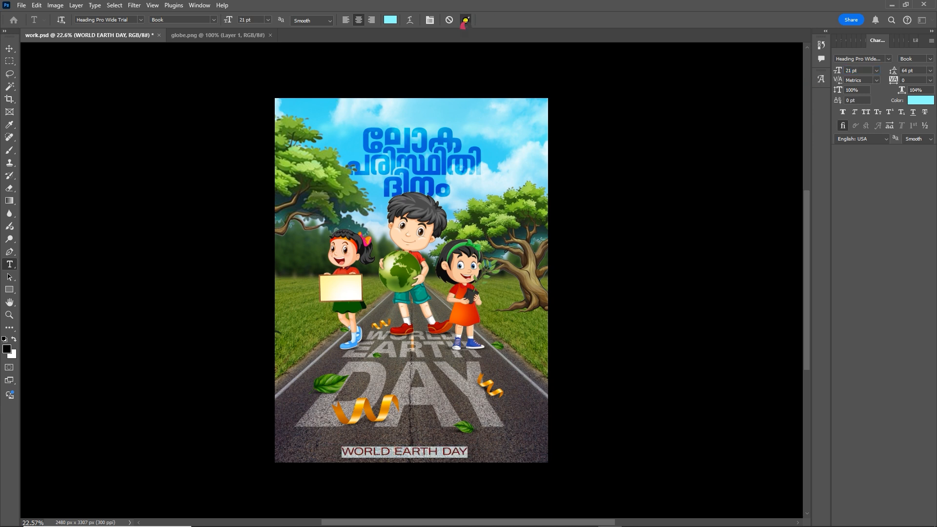
pyautogui.click(465, 20)
# Step: Position the small WORLD EARTH DAY line horizontally centred on the road, just below the large DAY lettering
pyautogui.press('v')
pyautogui.moveTo(427, 451); pyautogui.dragTo(488, 457)
pyautogui.press('space')
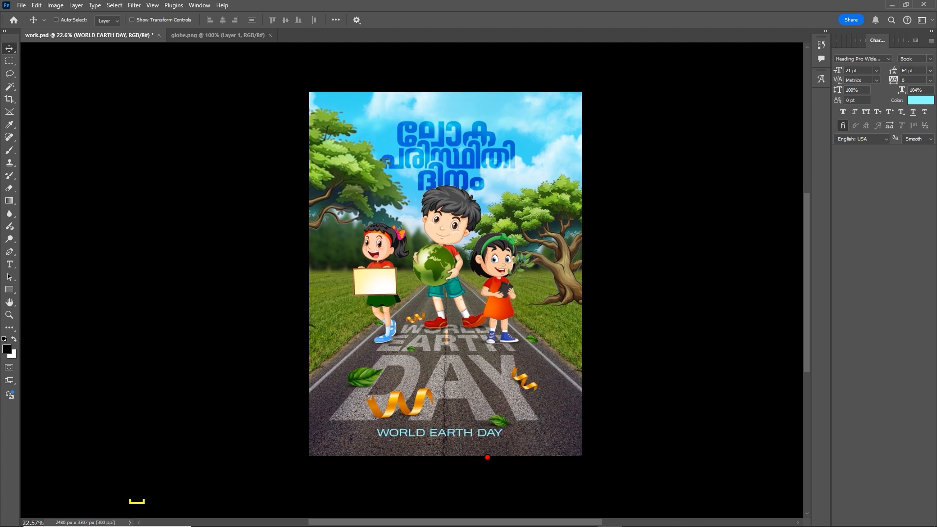
pyautogui.scroll(-2, 488, 458)
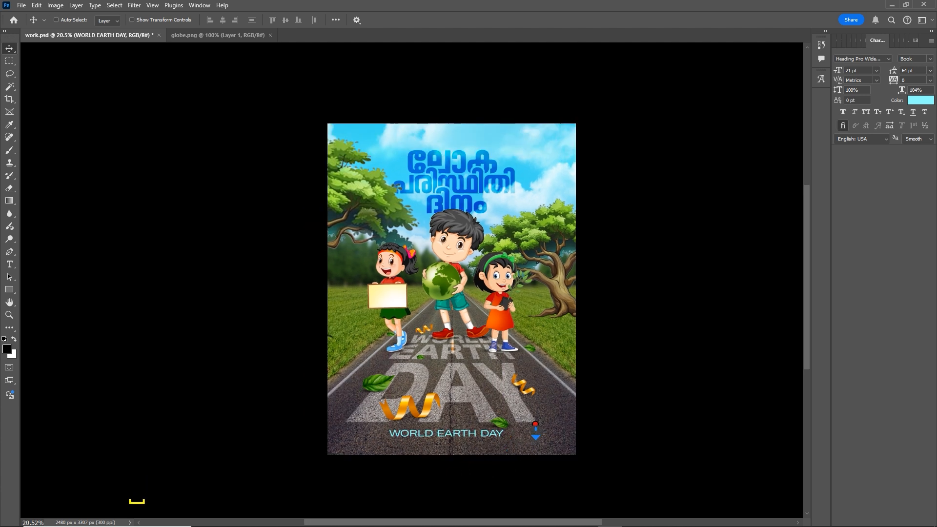
pyautogui.hotkey('shift', 'Up')
pyautogui.hotkey('shift', 'Right')
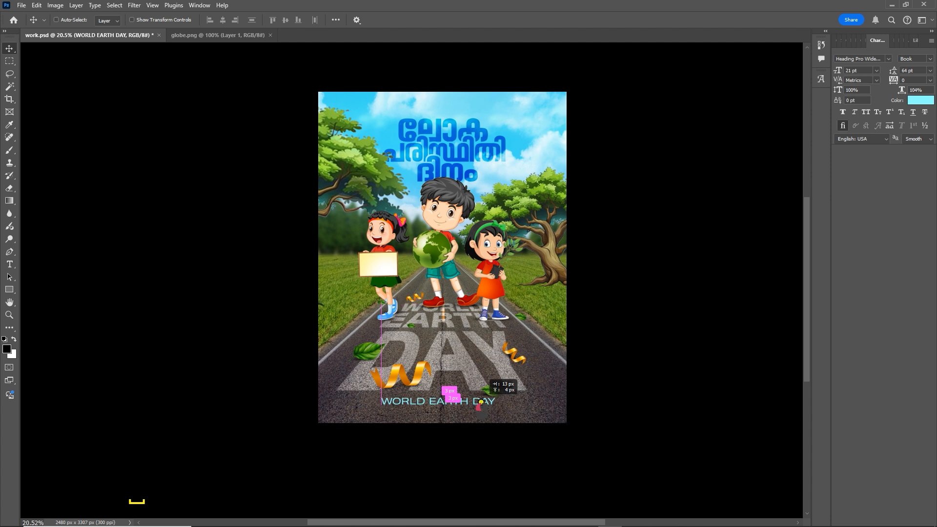
pyautogui.scroll(-2, 536, 337)
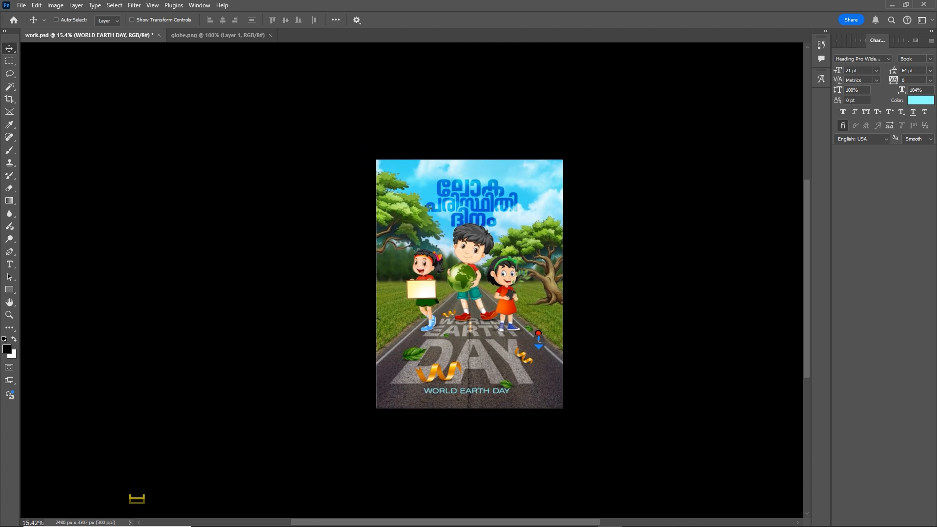
pyautogui.scroll(2, 497, 307)
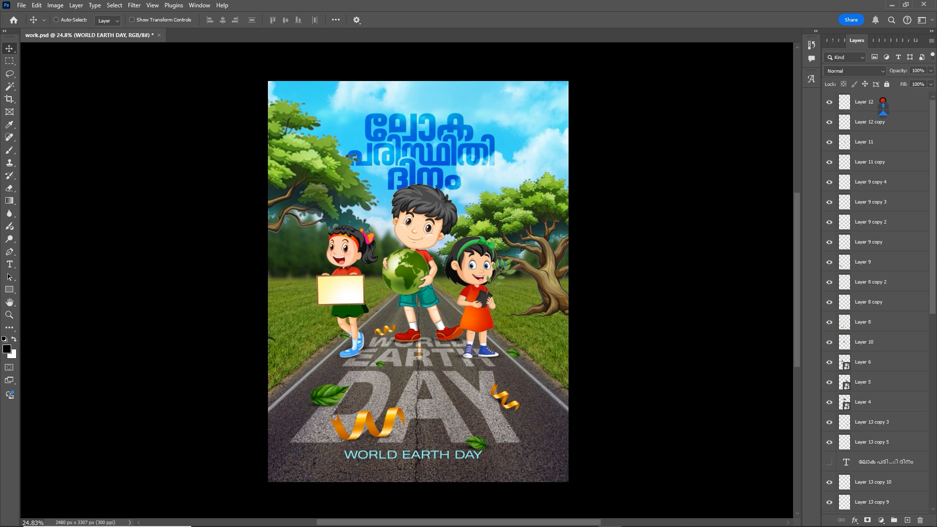
# Step: Create a new layer named border above Layer 12 and select the entire canvas
pyautogui.click(895, 102)
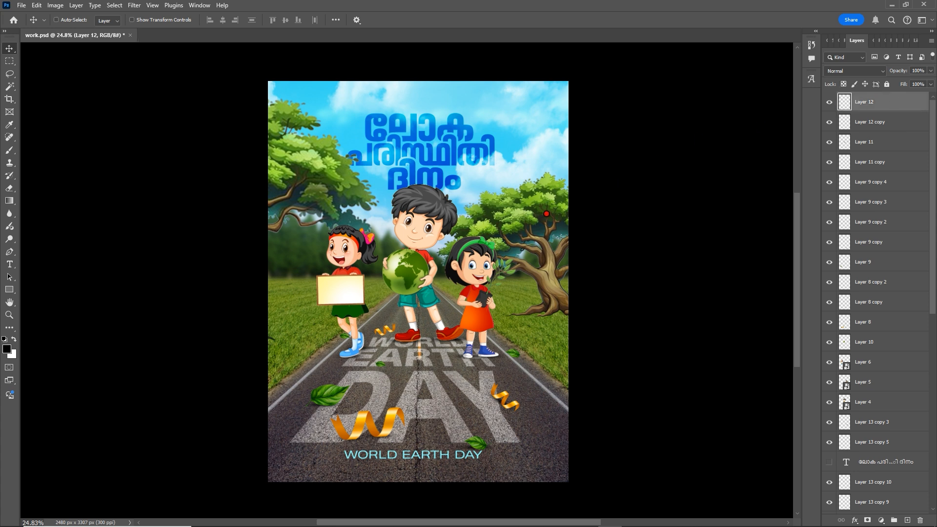
pyautogui.hotkey('ctrl', 'shift', 'n')
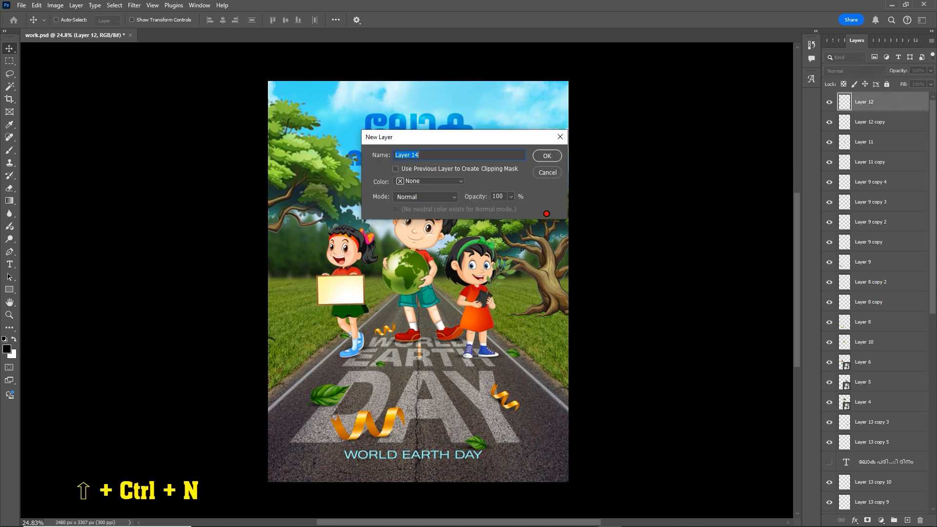
pyautogui.write('border')
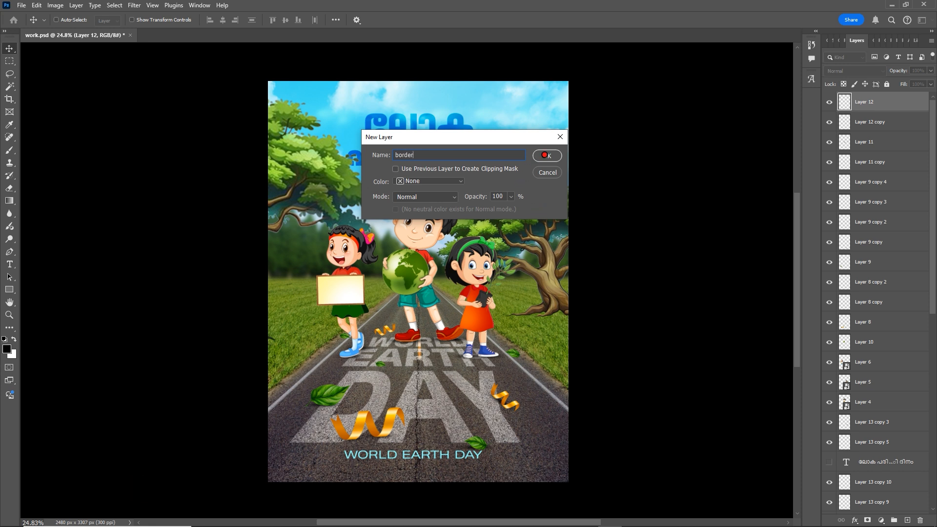
pyautogui.click(545, 156)
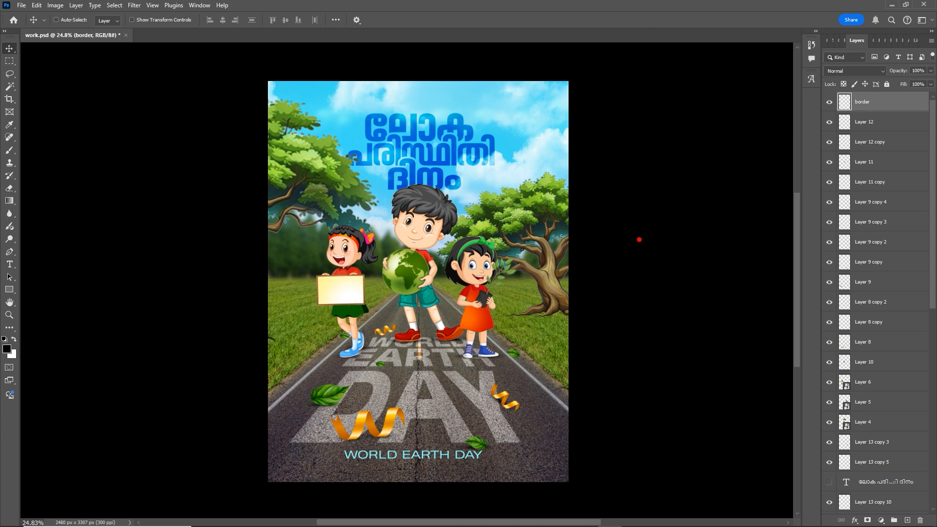
pyautogui.hotkey('ctrl', 'a')
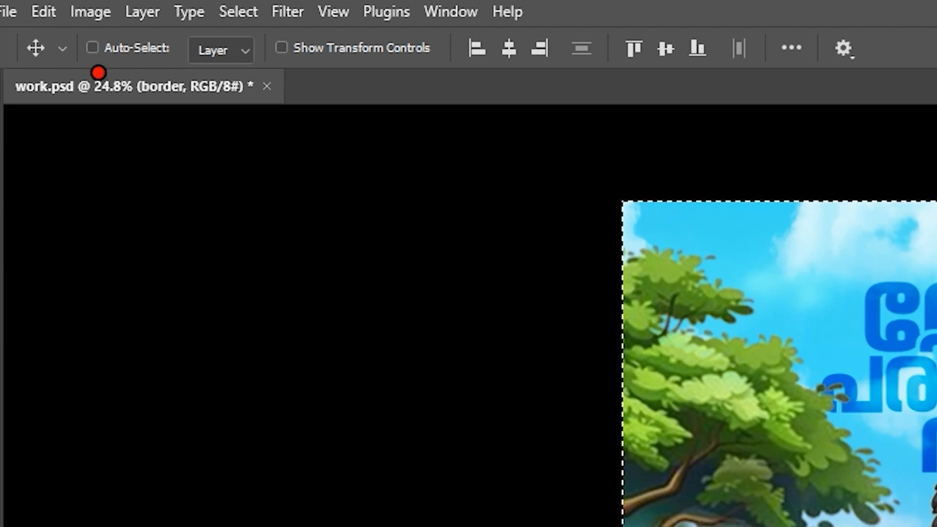
# Step: Try a 175 px black centred stroke around the canvas selection on the border layer, and undo it
pyautogui.click(43, 10)
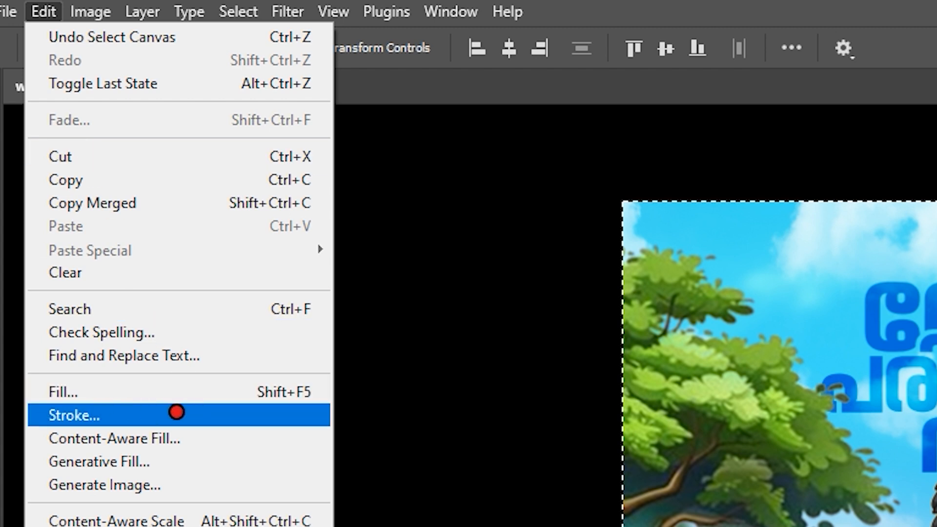
pyautogui.click(219, 413)
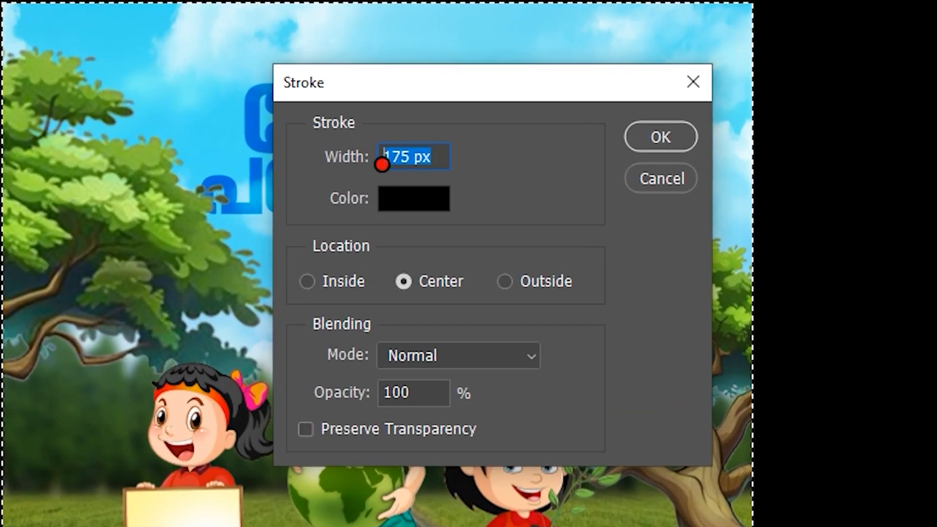
pyautogui.write('175')
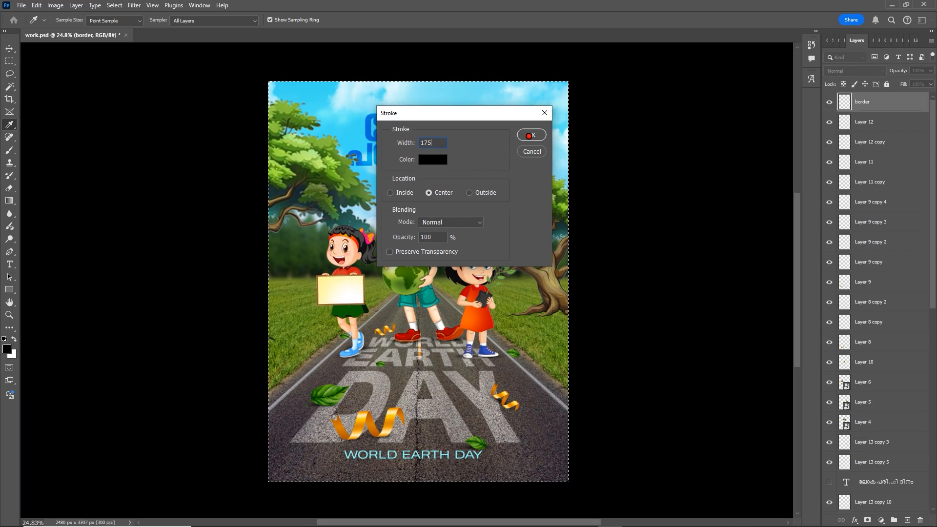
pyautogui.click(661, 137)
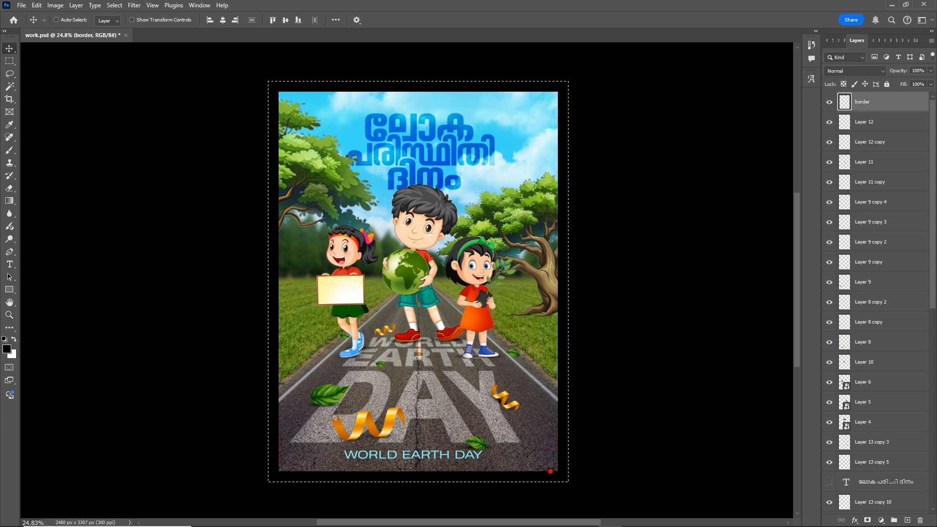
pyautogui.hotkey('ctrl', 'z')
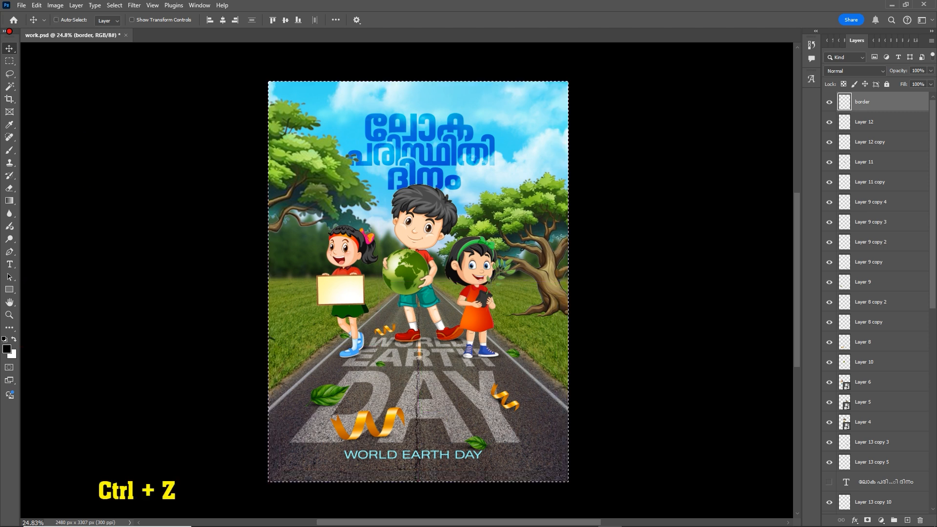
# Step: Stroke the canvas selection on the border layer with a 175 px white (ffffff) centred stroke
pyautogui.click(37, 5)
pyautogui.click(63, 166)
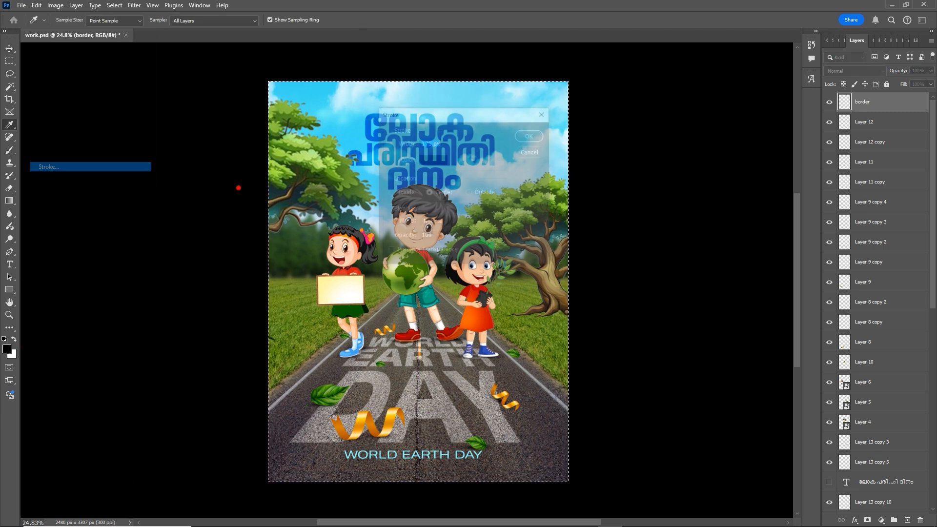
pyautogui.click(436, 160)
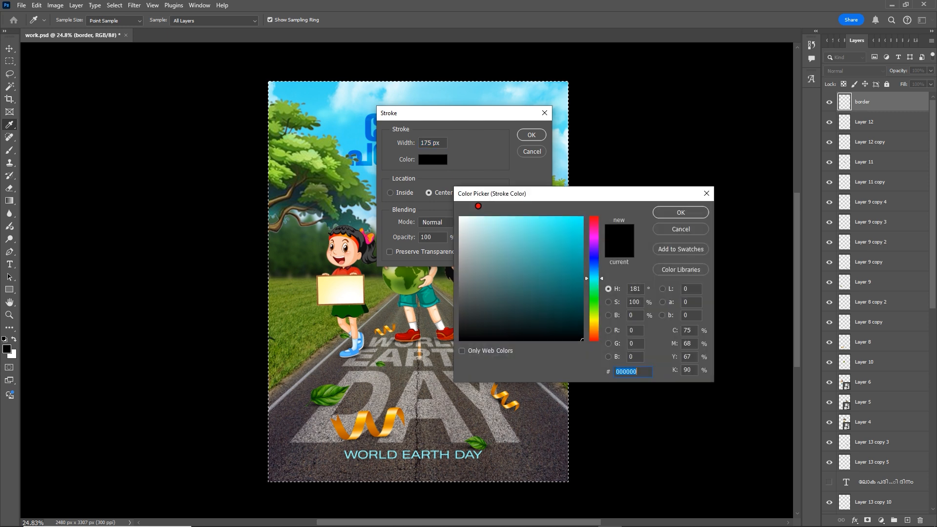
pyautogui.moveTo(515, 260); pyautogui.dragTo(452, 210)
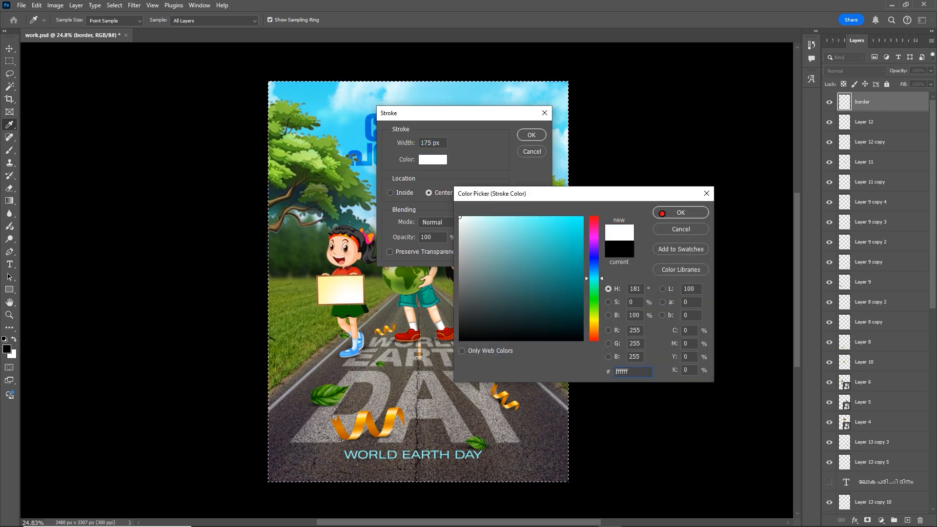
pyautogui.click(663, 213)
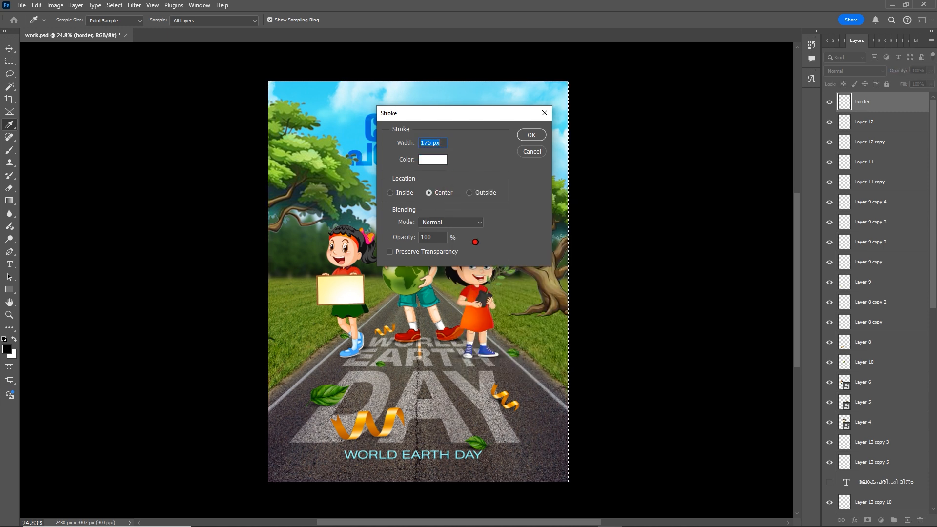
pyautogui.click(531, 135)
# Step: Clear the canvas selection around the white border
pyautogui.press('v')
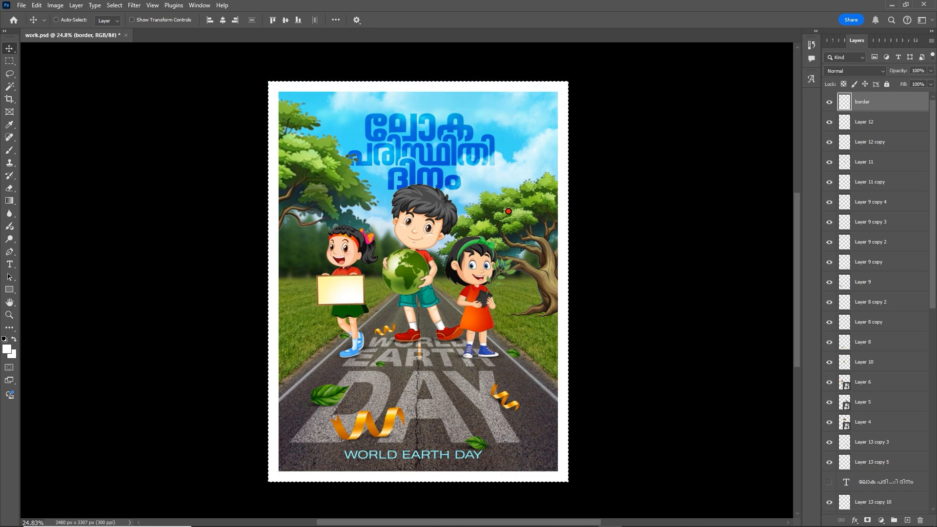
pyautogui.press('ctrl')
pyautogui.click(114, 5)
pyautogui.click(401, 178)
pyautogui.press('ctrl')
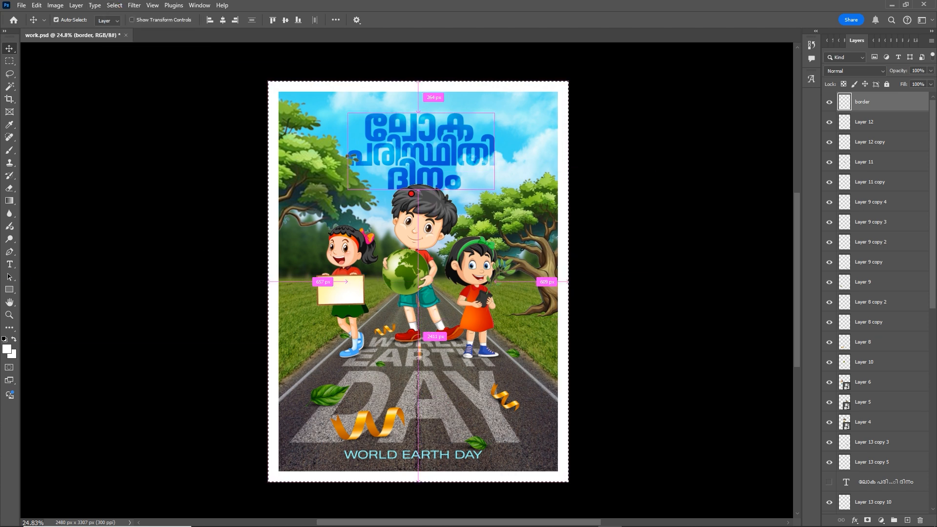
pyautogui.hotkey('ctrl', 'd')
pyautogui.scroll(-2, 518, 282)
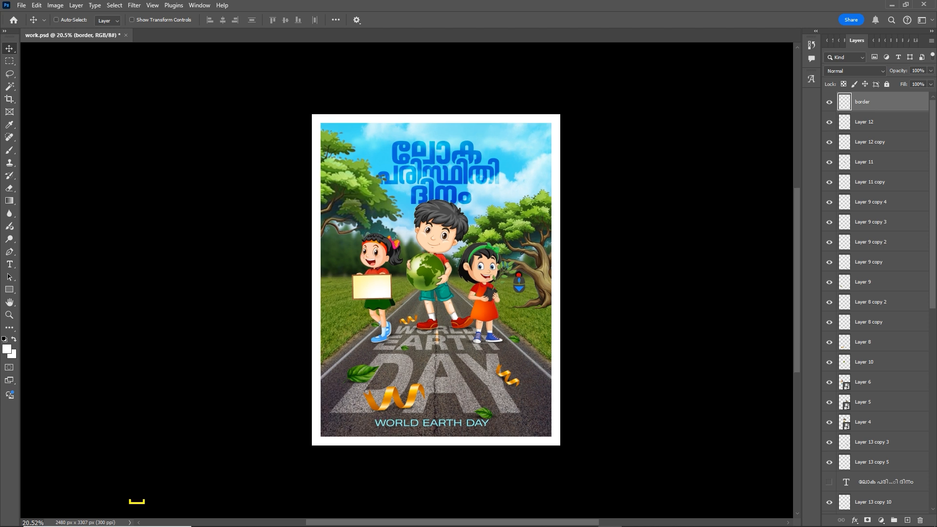
pyautogui.moveTo(519, 282); pyautogui.dragTo(537, 305)
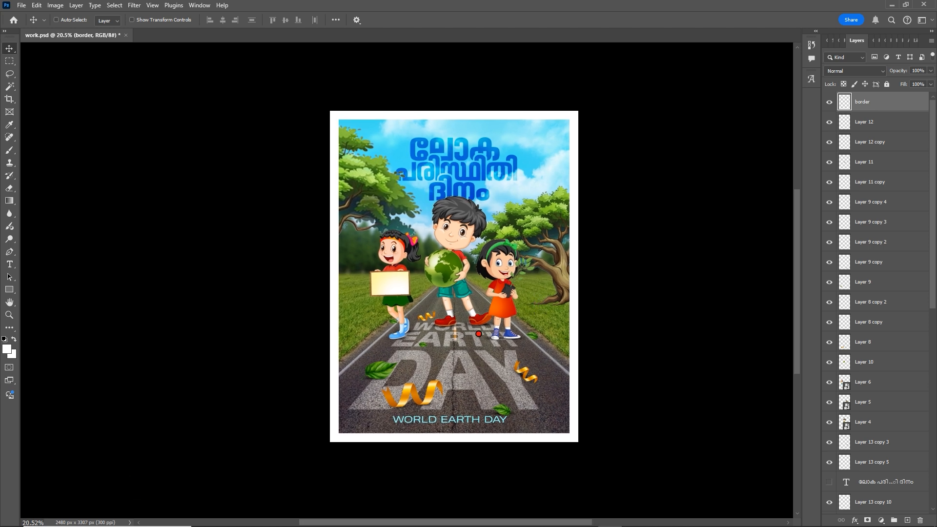
# Step: Paste the copied date text "Pq¬05" into a new text layer directly above Layer 6, on the girl's board
pyautogui.moveTo(465, 349); pyautogui.dragTo(482, 293)
pyautogui.rightClick(452, 290)
pyautogui.click(486, 294)
pyautogui.hotkey('ctrl', 'z')
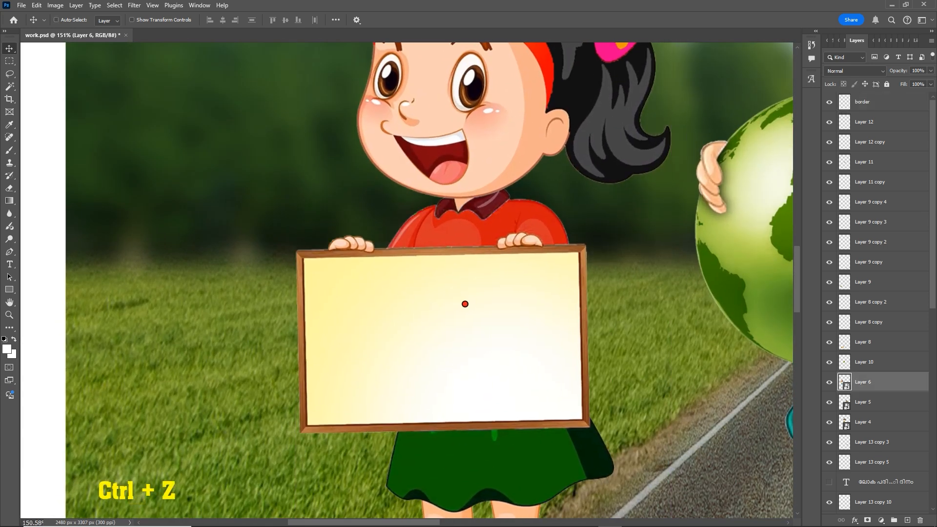
pyautogui.press('t')
pyautogui.click(407, 312)
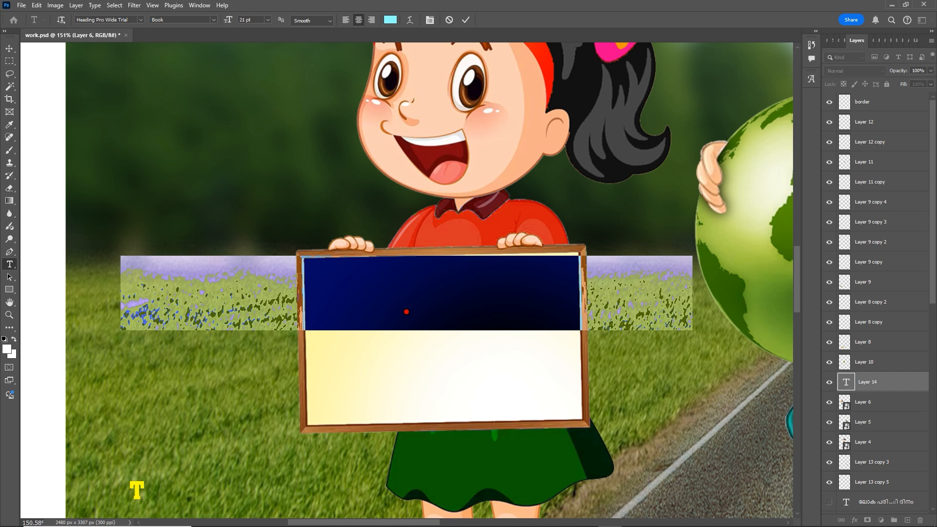
pyautogui.hotkey('ctrl', 'v')
# Step: Set the font of the whole date text on the board to K0VeerankuttyNMR Regular
pyautogui.hotkey('ctrl', 'a')
pyautogui.hotkey('ctrl', 't')
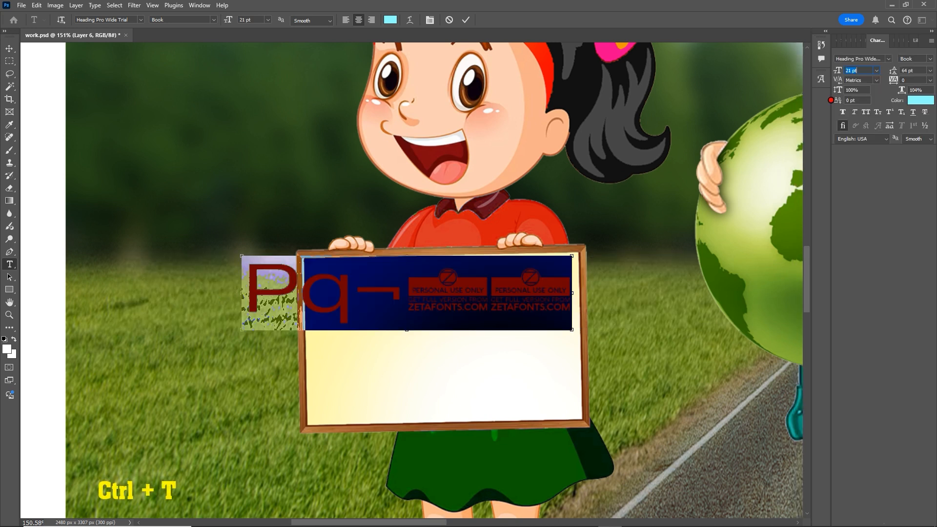
pyautogui.click(880, 60)
pyautogui.write('k0ve')
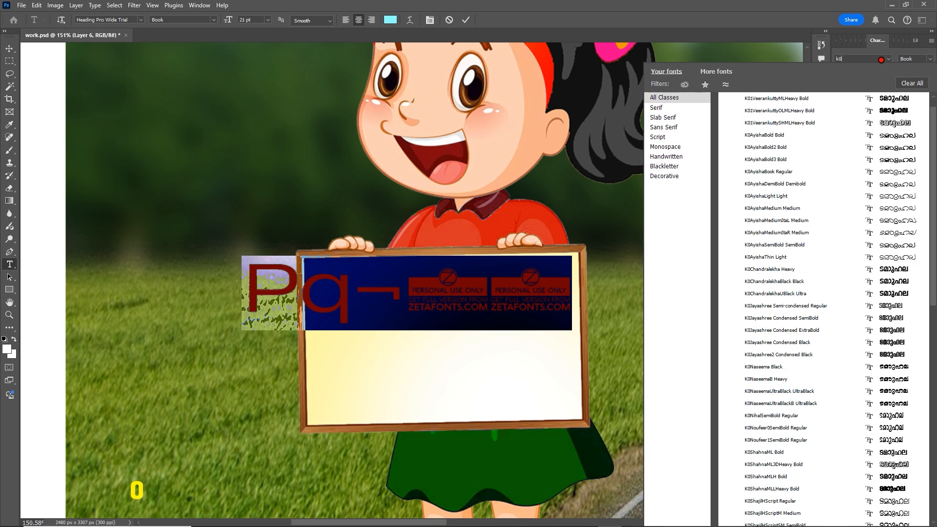
pyautogui.click(809, 200)
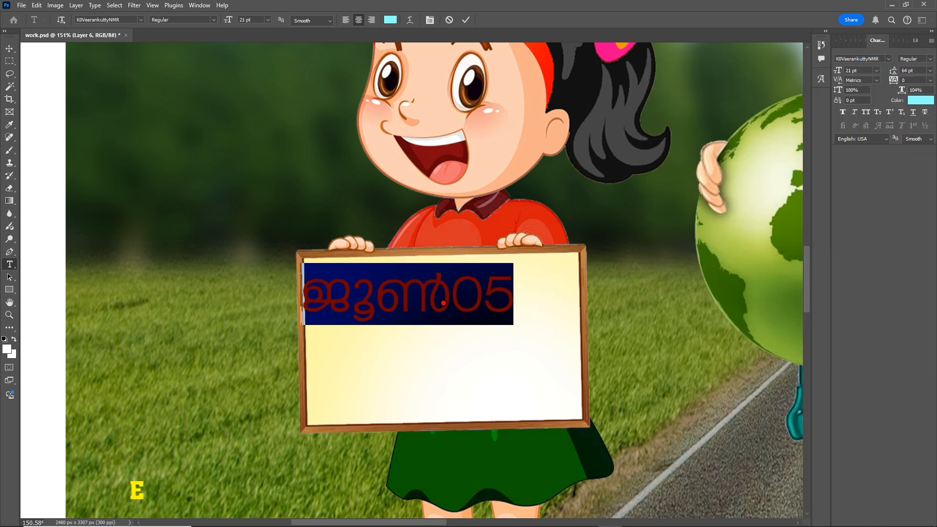
# Step: Break the board text so 05 sits on a second line, and set the leading of both lines to 19 pt
pyautogui.click(443, 302)
pyautogui.press('Return')
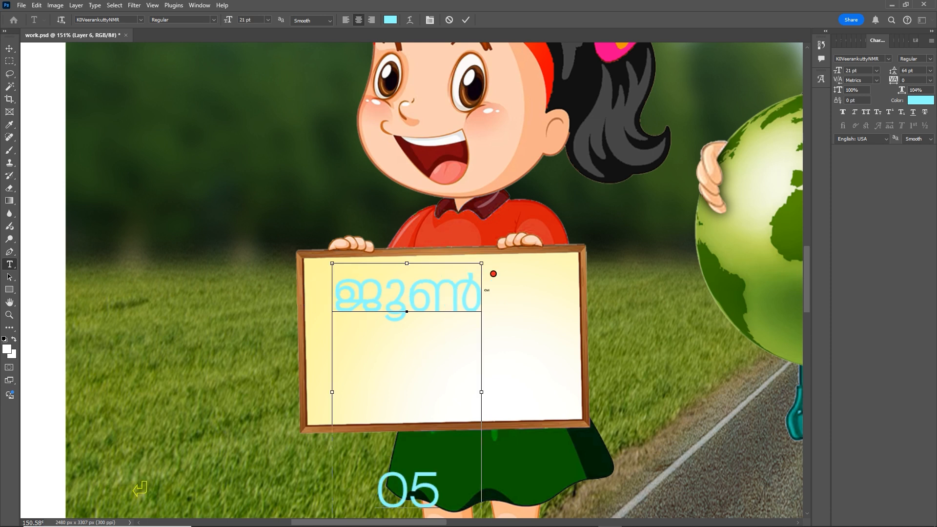
pyautogui.hotkey('ctrl', 'a')
pyautogui.moveTo(892, 71); pyautogui.dragTo(870, 93)
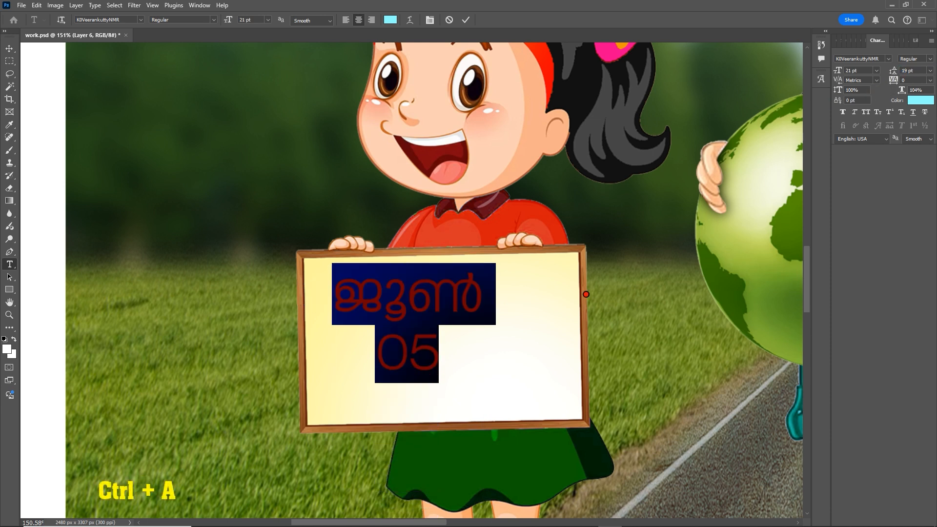
# Step: Format the 05 line in Anek Malayalam Expanded Bold at 33 pt with 25 pt leading
pyautogui.press('Left')
pyautogui.press('Down')
pyautogui.hotkey('shift', 'End')
pyautogui.click(857, 58)
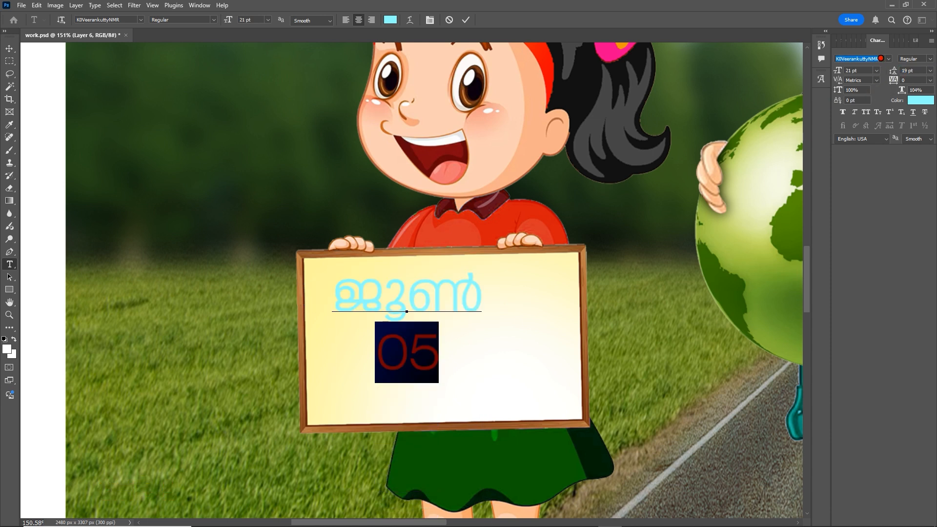
pyautogui.write('anek')
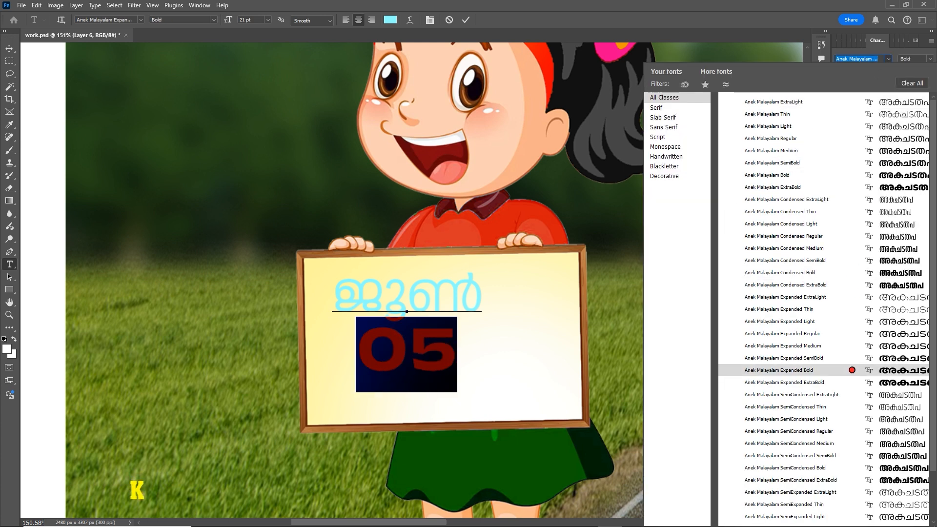
pyautogui.click(852, 370)
pyautogui.scroll(12, 860, 70)
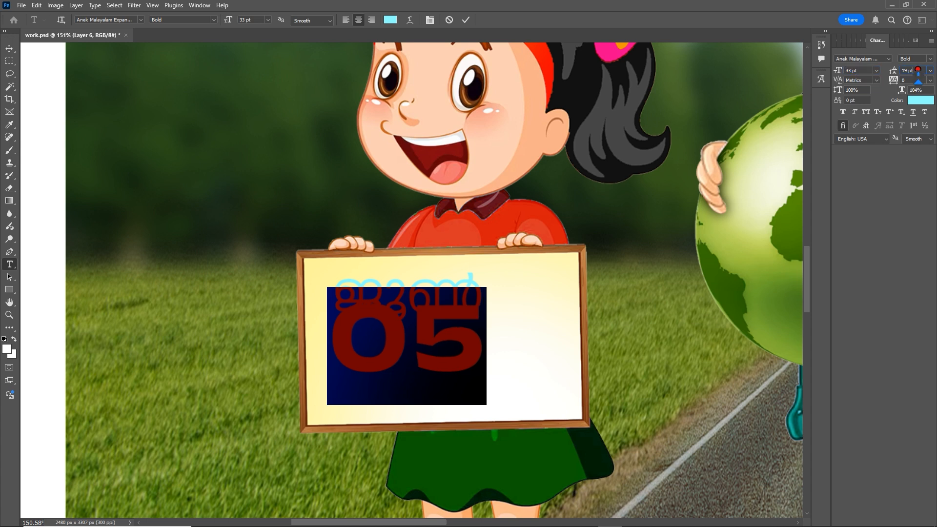
pyautogui.scroll(6, 918, 71)
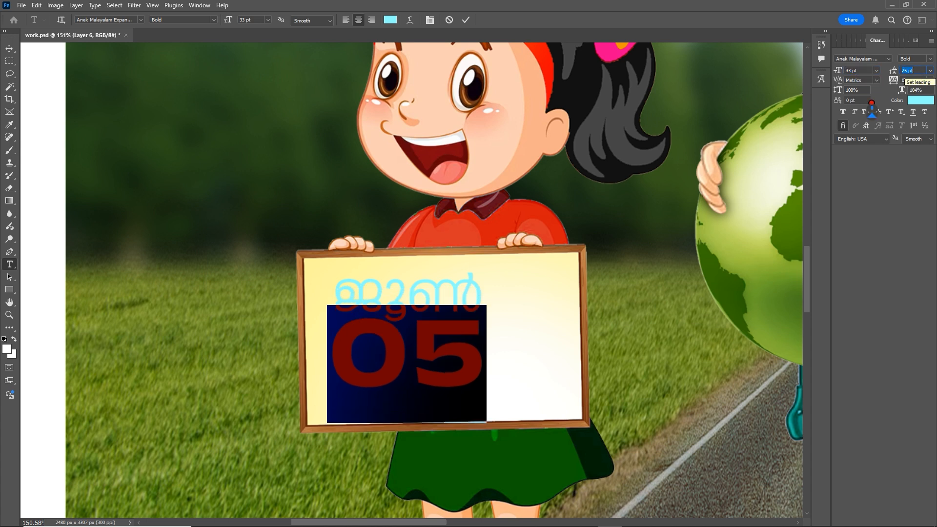
# Step: Move the two-line date text to the middle of the girl's board and colour it black
pyautogui.press('v')
pyautogui.moveTo(472, 359); pyautogui.dragTo(506, 367)
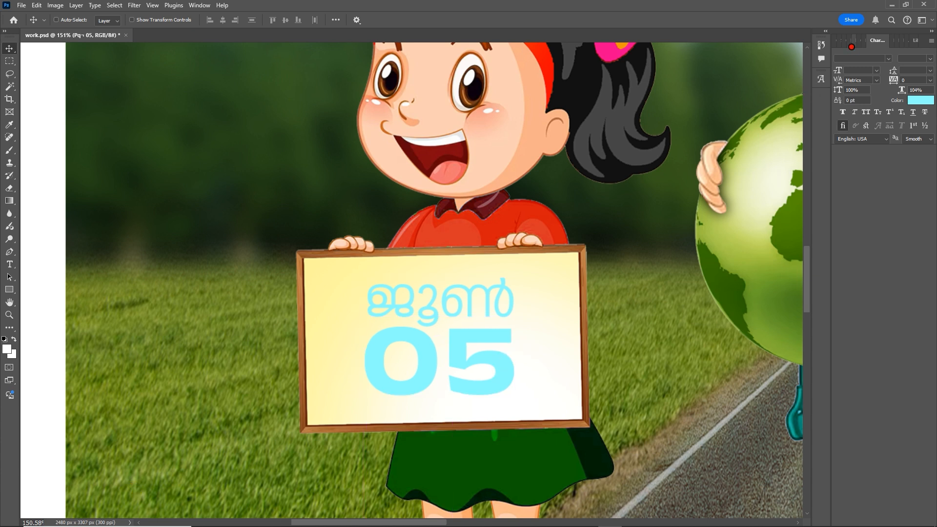
pyautogui.click(841, 41)
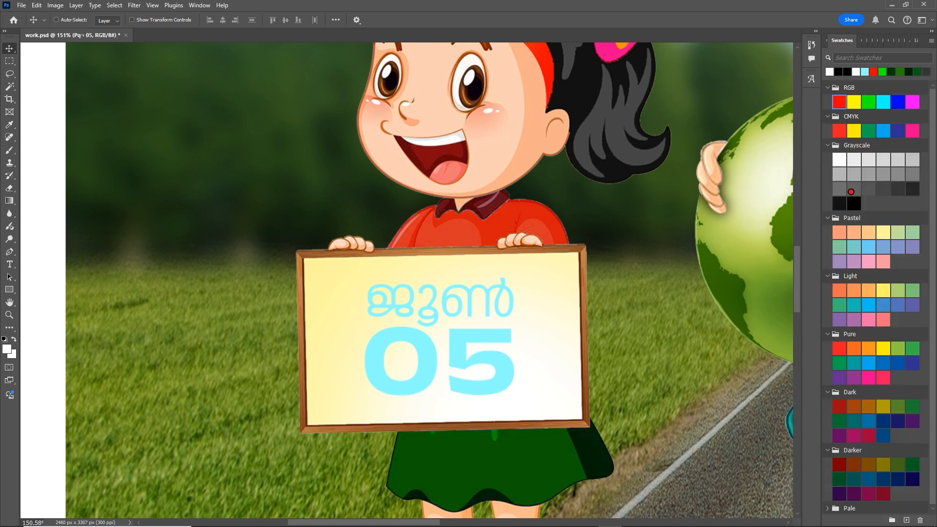
pyautogui.moveTo(853, 205); pyautogui.dragTo(499, 379)
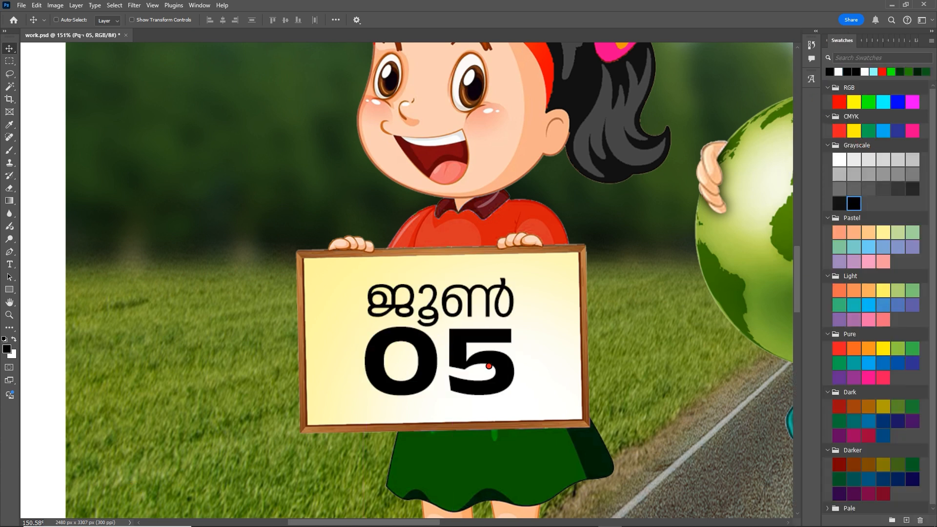
# Step: Recolour only the 05 on the board with the RGB red swatch
pyautogui.click(10, 264)
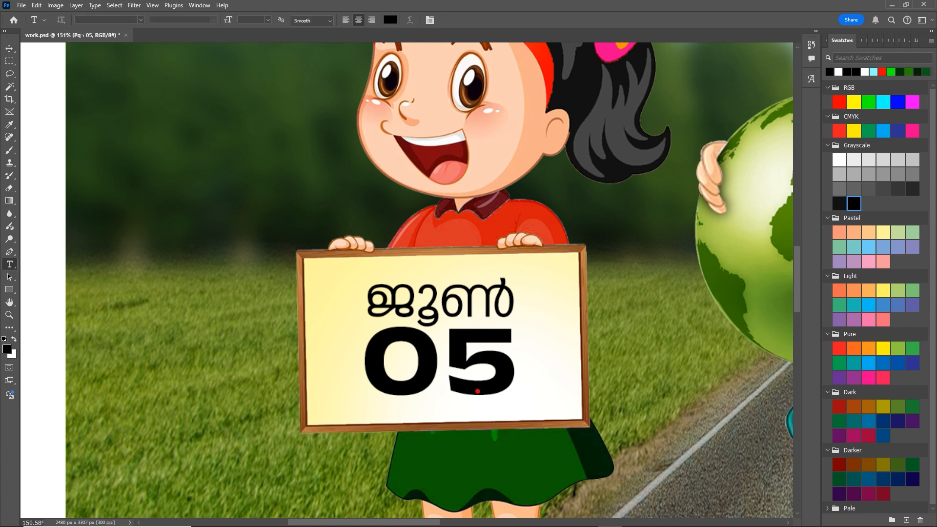
pyautogui.click(448, 365)
pyautogui.doubleClick(434, 359)
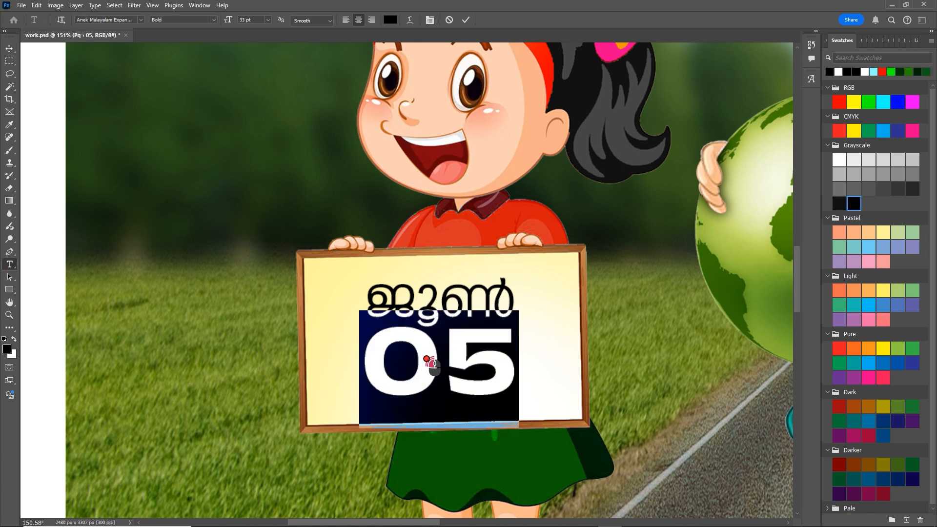
pyautogui.click(841, 102)
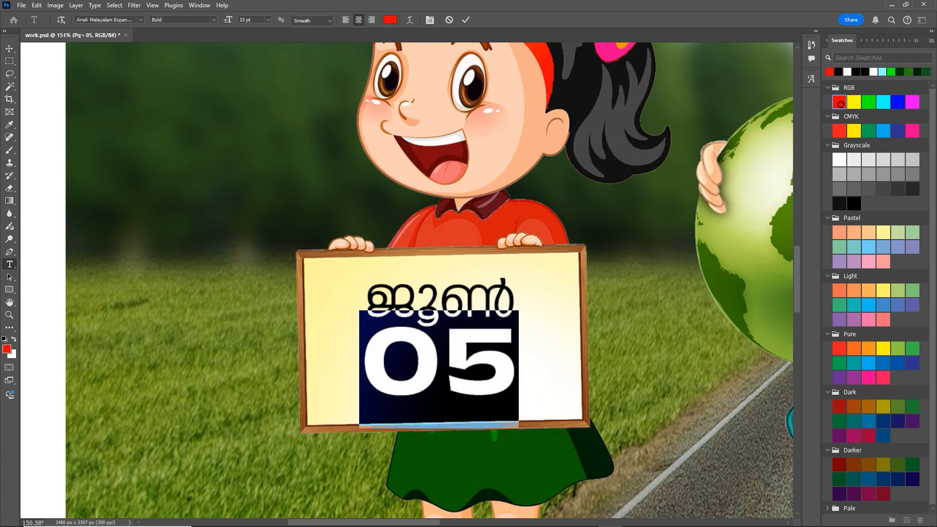
pyautogui.click(537, 378)
pyautogui.press('Return')
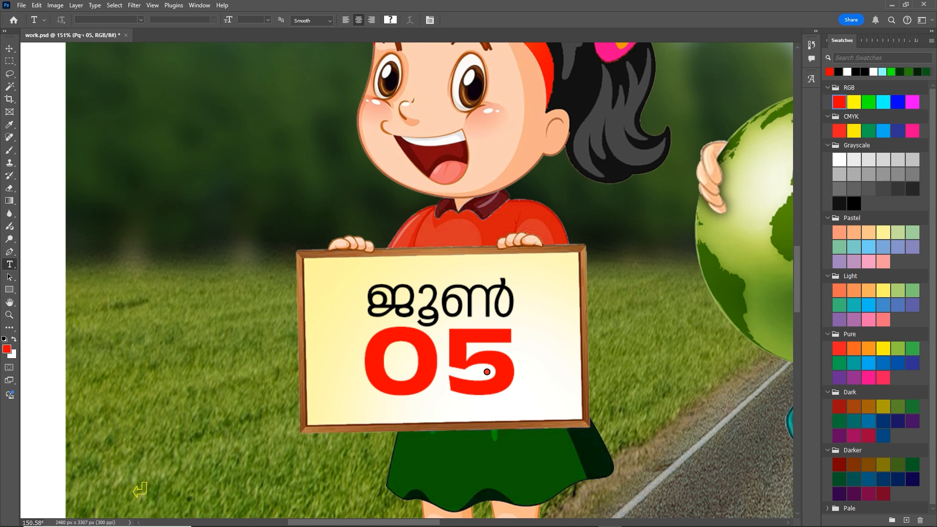
# Step: Skew the date text slightly to follow the board's tilt, enlarge it a little from its centre, and recentre it on the board
pyautogui.press('v')
pyautogui.press('ctrl')
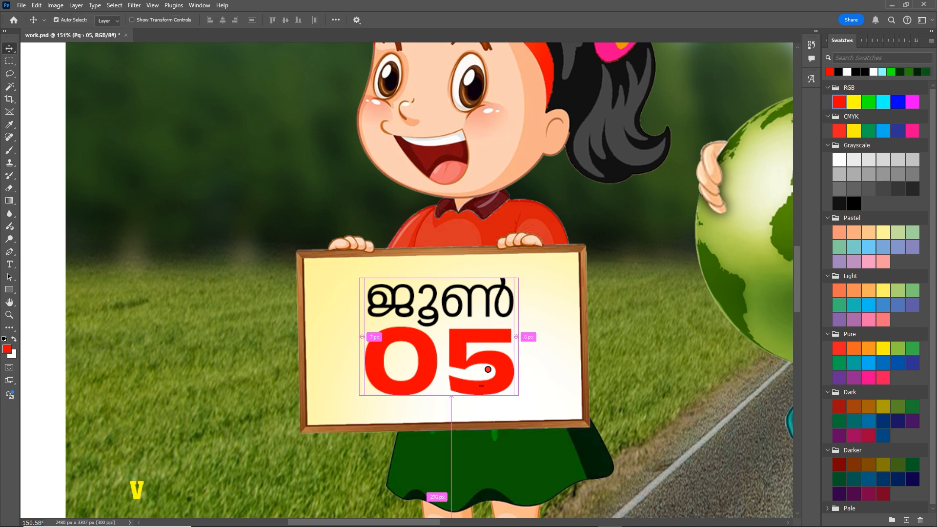
pyautogui.hotkey('ctrl', 't')
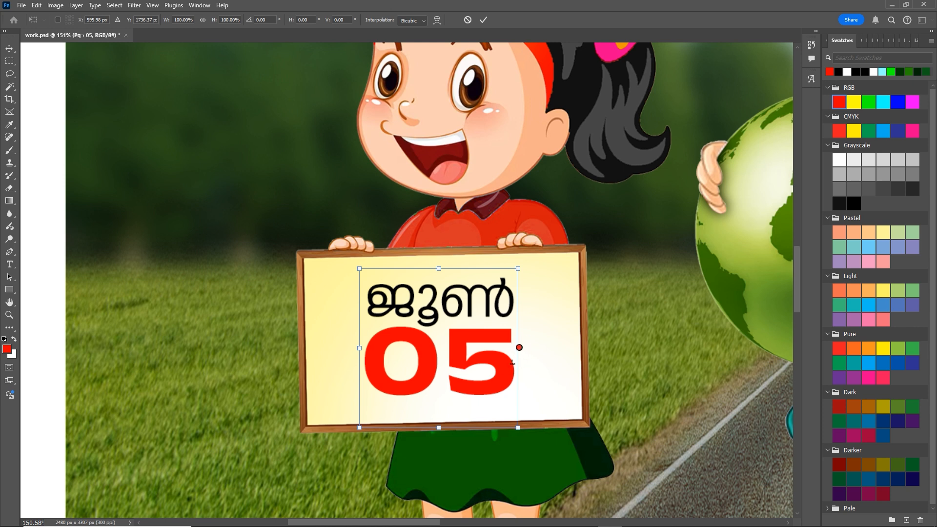
pyautogui.keyDown('ctrl'); pyautogui.moveTo(518, 348); pyautogui.dragTo(519, 345); pyautogui.keyUp('ctrl')
pyautogui.keyDown('alt'); pyautogui.moveTo(518, 264); pyautogui.dragTo(526, 259); pyautogui.keyUp('alt')
pyautogui.press('Return')
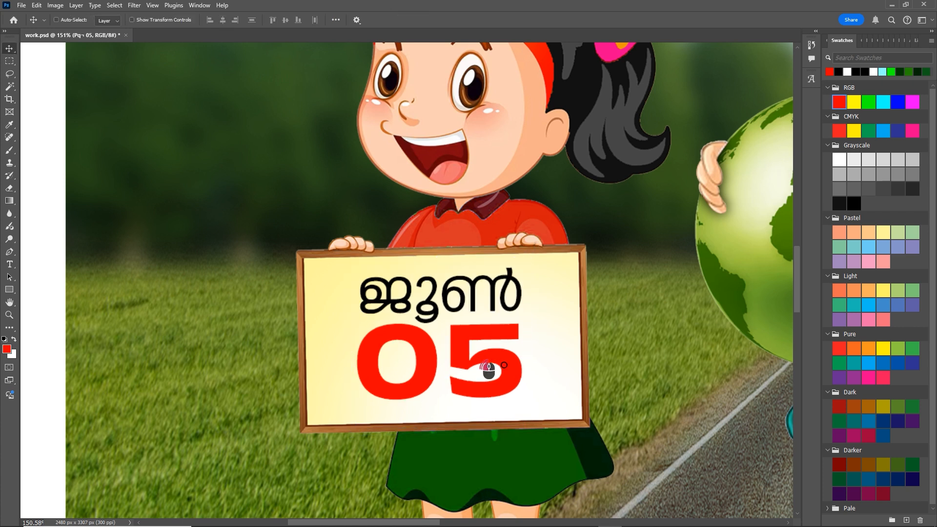
pyautogui.moveTo(502, 368); pyautogui.dragTo(505, 374)
# Step: Review the complete poster, centred on the canvas with the interface panels hidden
pyautogui.scroll(-3, 505, 373)
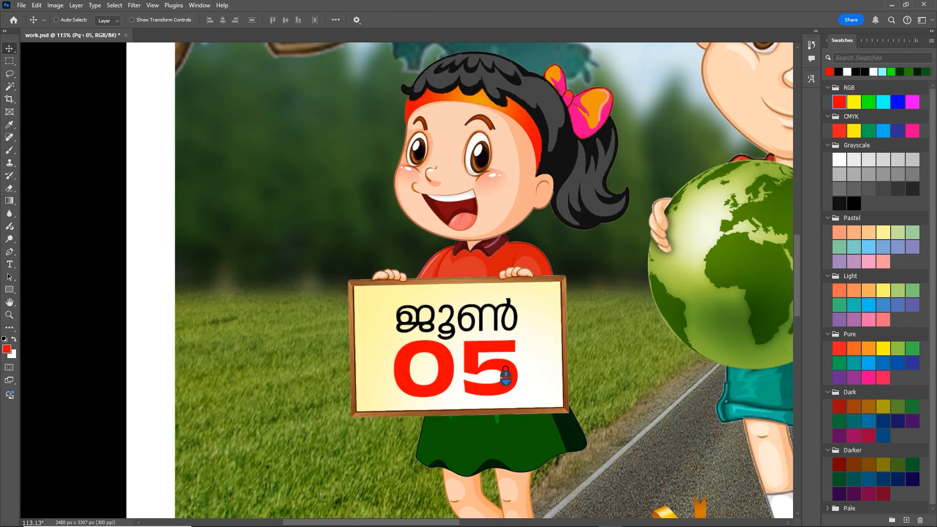
pyautogui.scroll(-5, 508, 373)
pyautogui.scroll(-6, 508, 373)
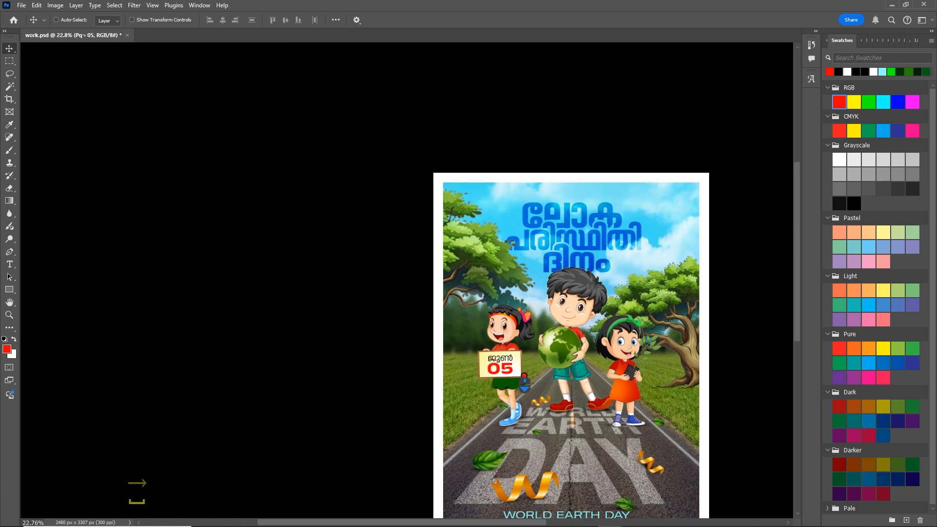
pyautogui.press('space')
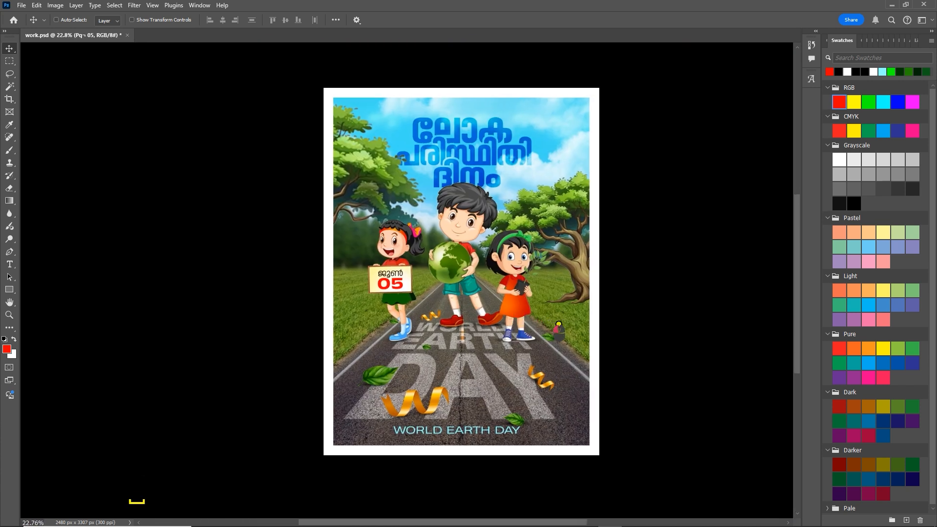
pyautogui.scroll(1, 571, 322)
pyautogui.press('Tab')
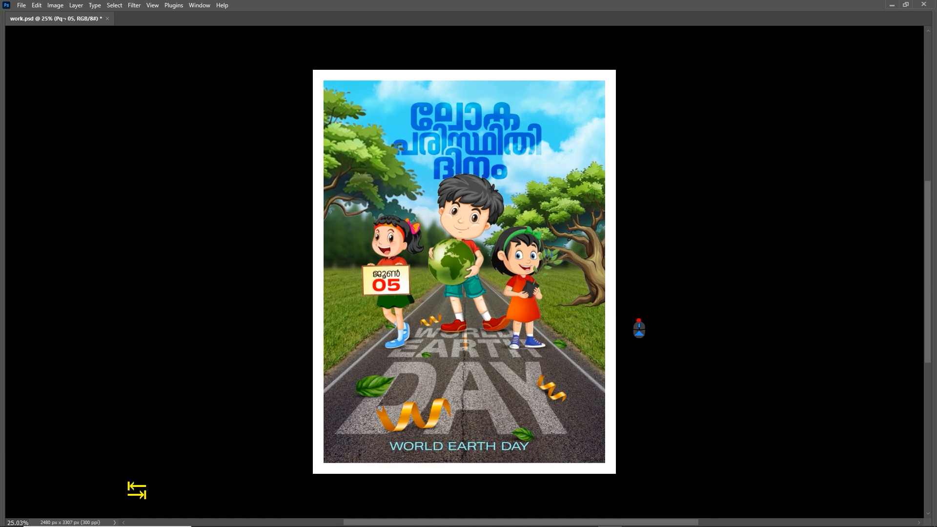